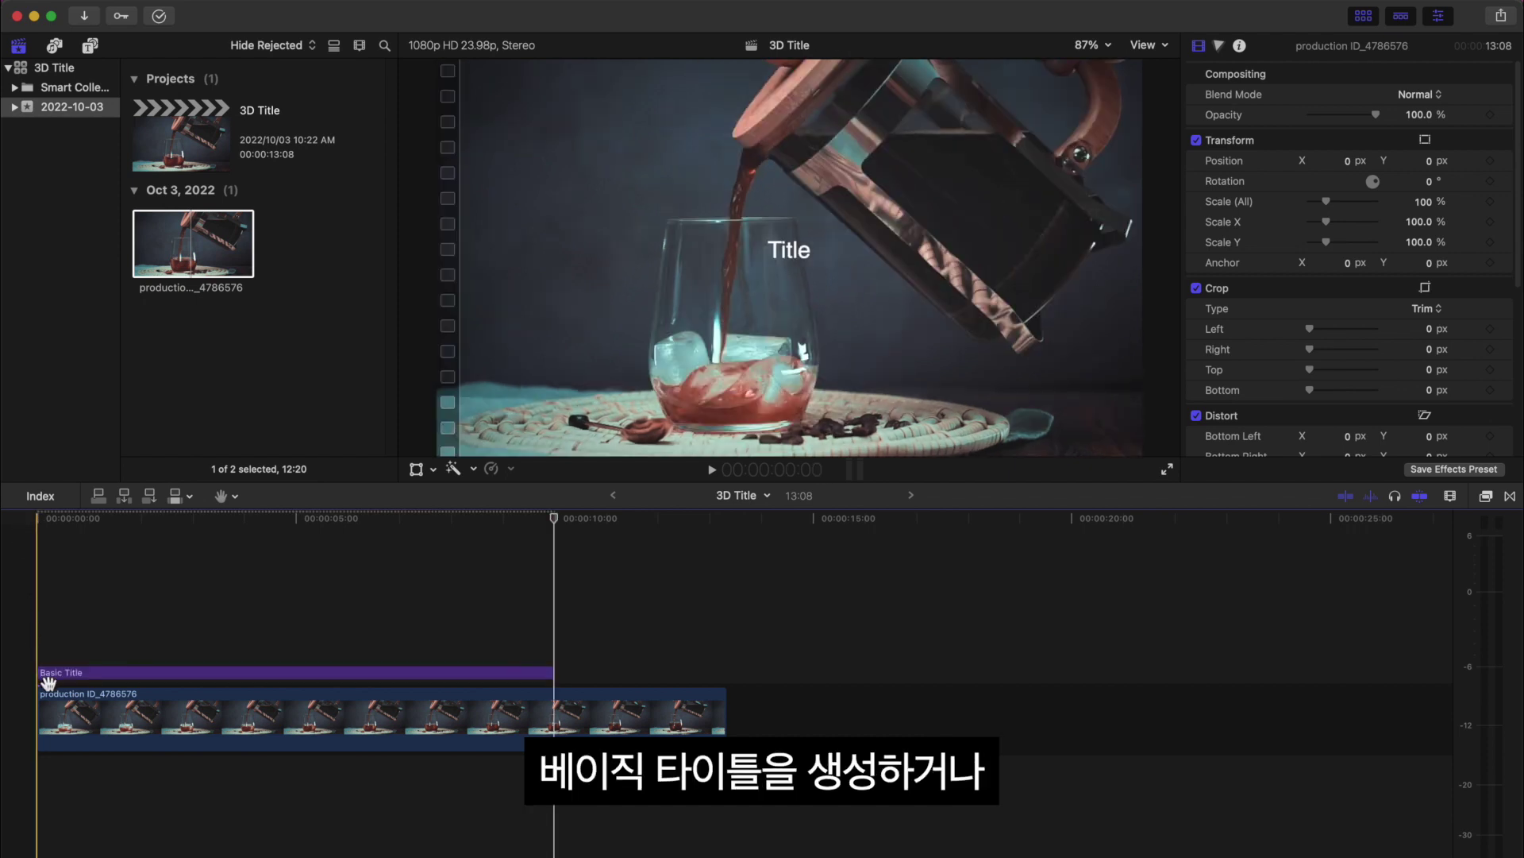
Delete the existing Basic Title clip above the video clip in the timeline
key(a)
click(56, 674)
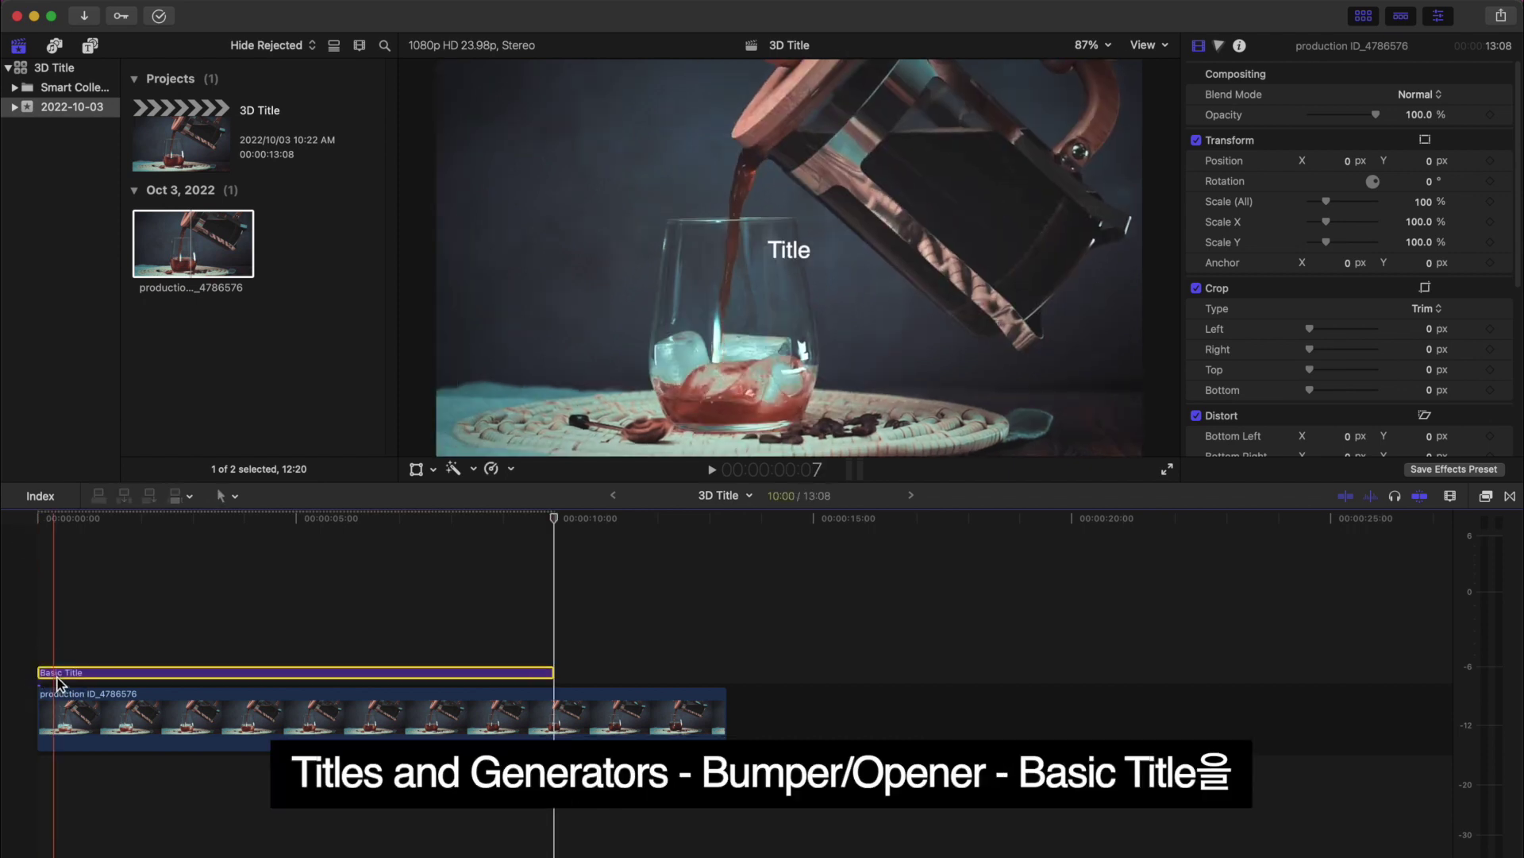
key(Delete)
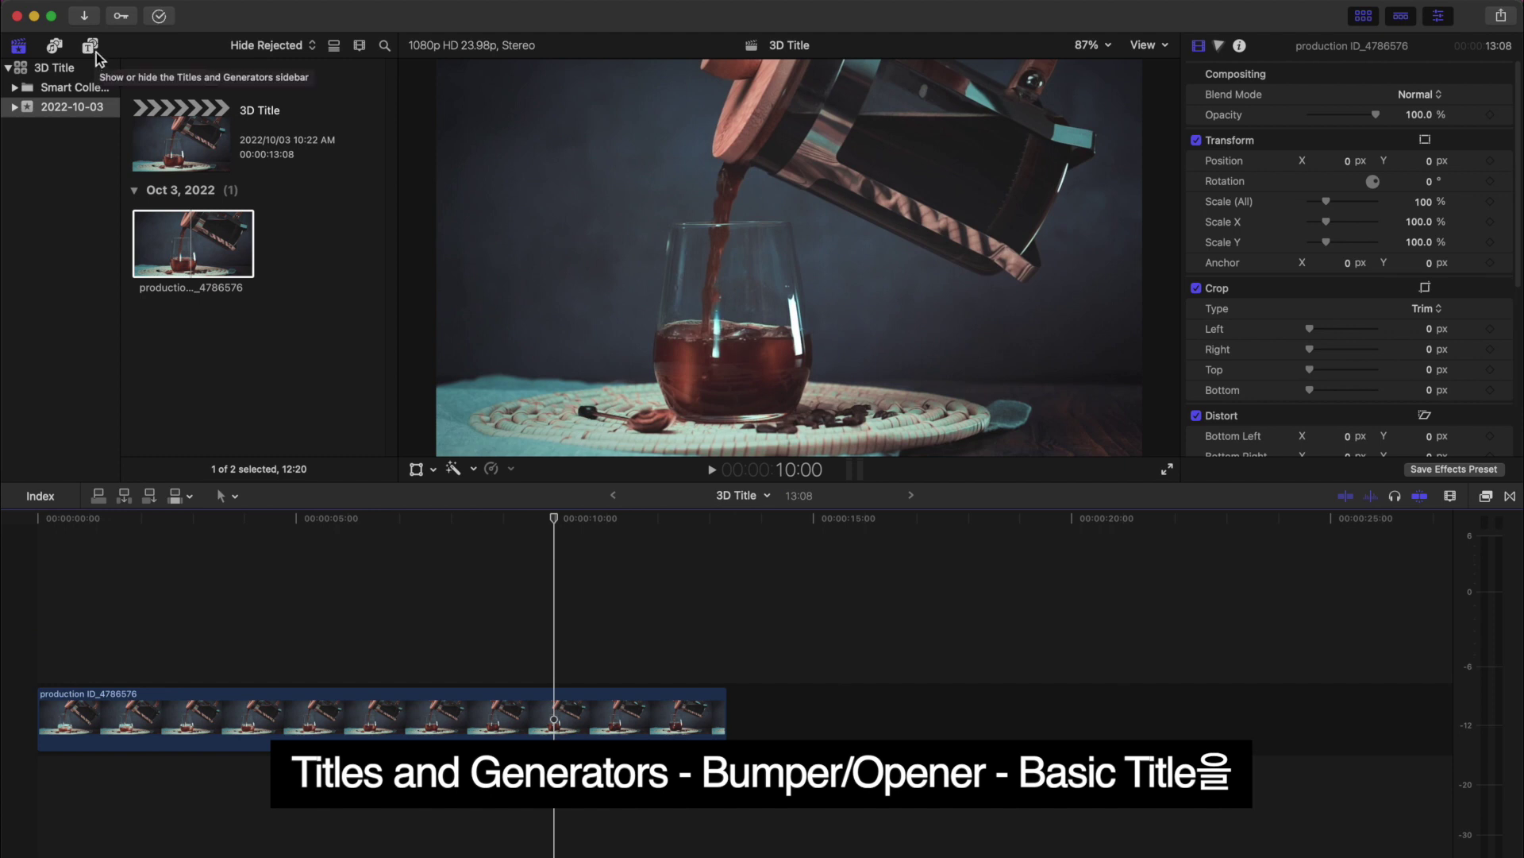
Add the Basic Title from the Bumper/Opener titles above the video clip at the start of the timeline
click(92, 48)
click(97, 189)
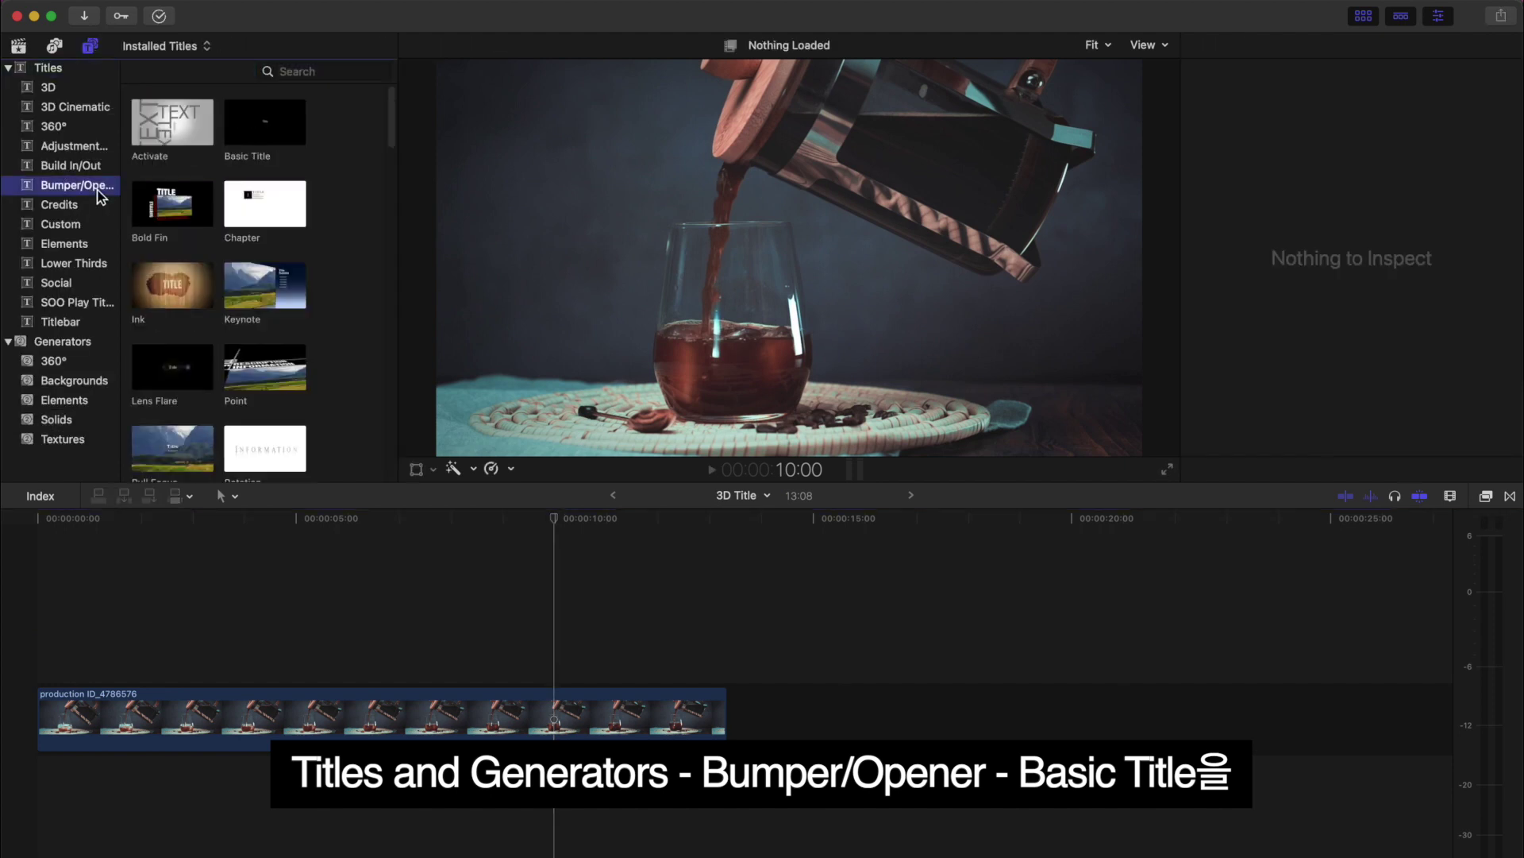
drag(269, 111, 41, 597)
key(super+4)
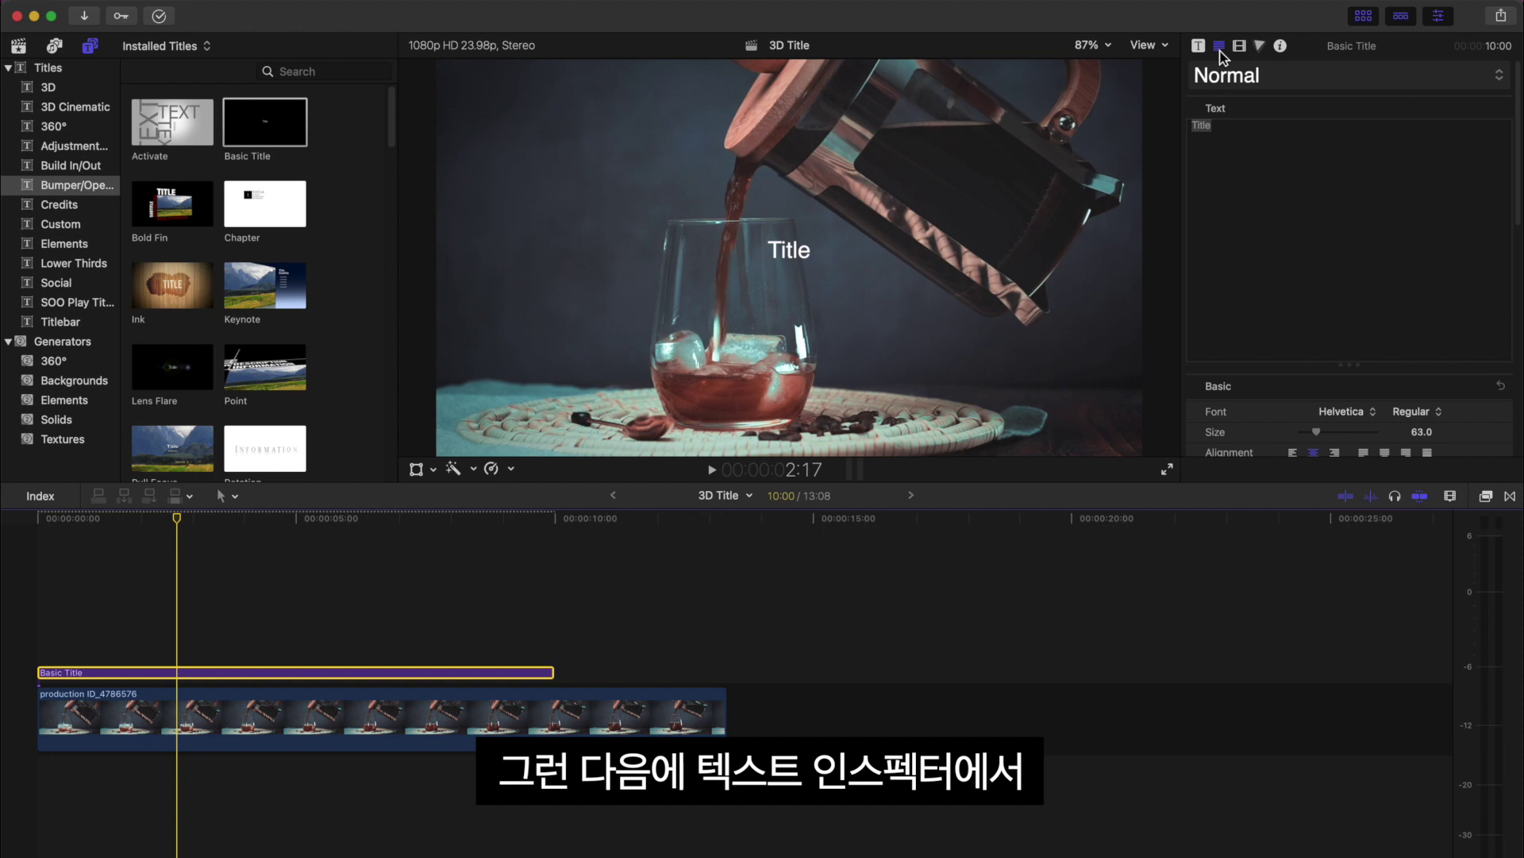
Replace the title's placeholder text with "Morning Coffee"
click(1235, 150)
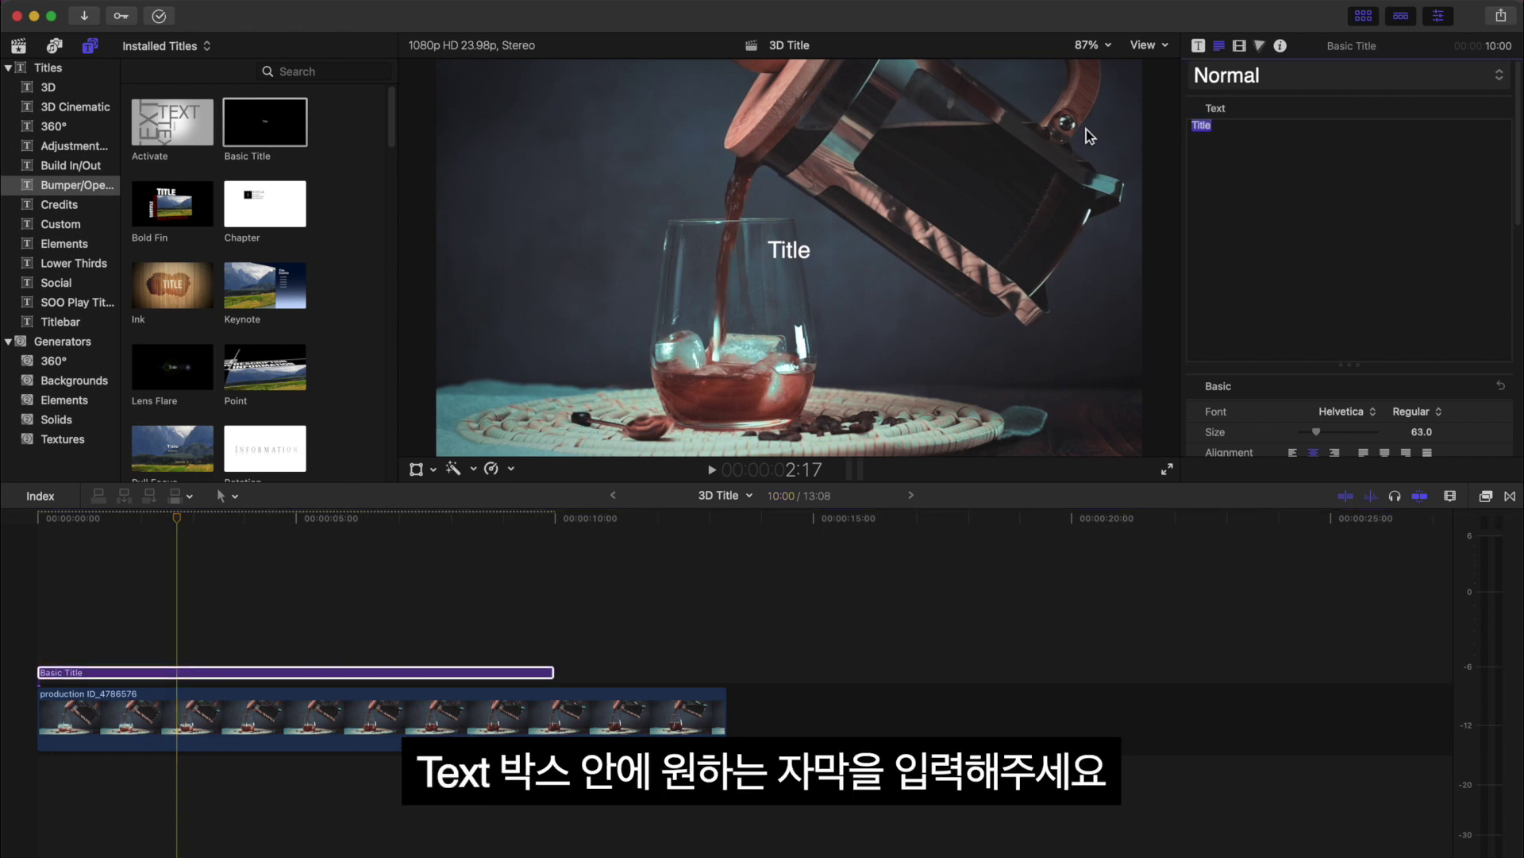
text(Mor)
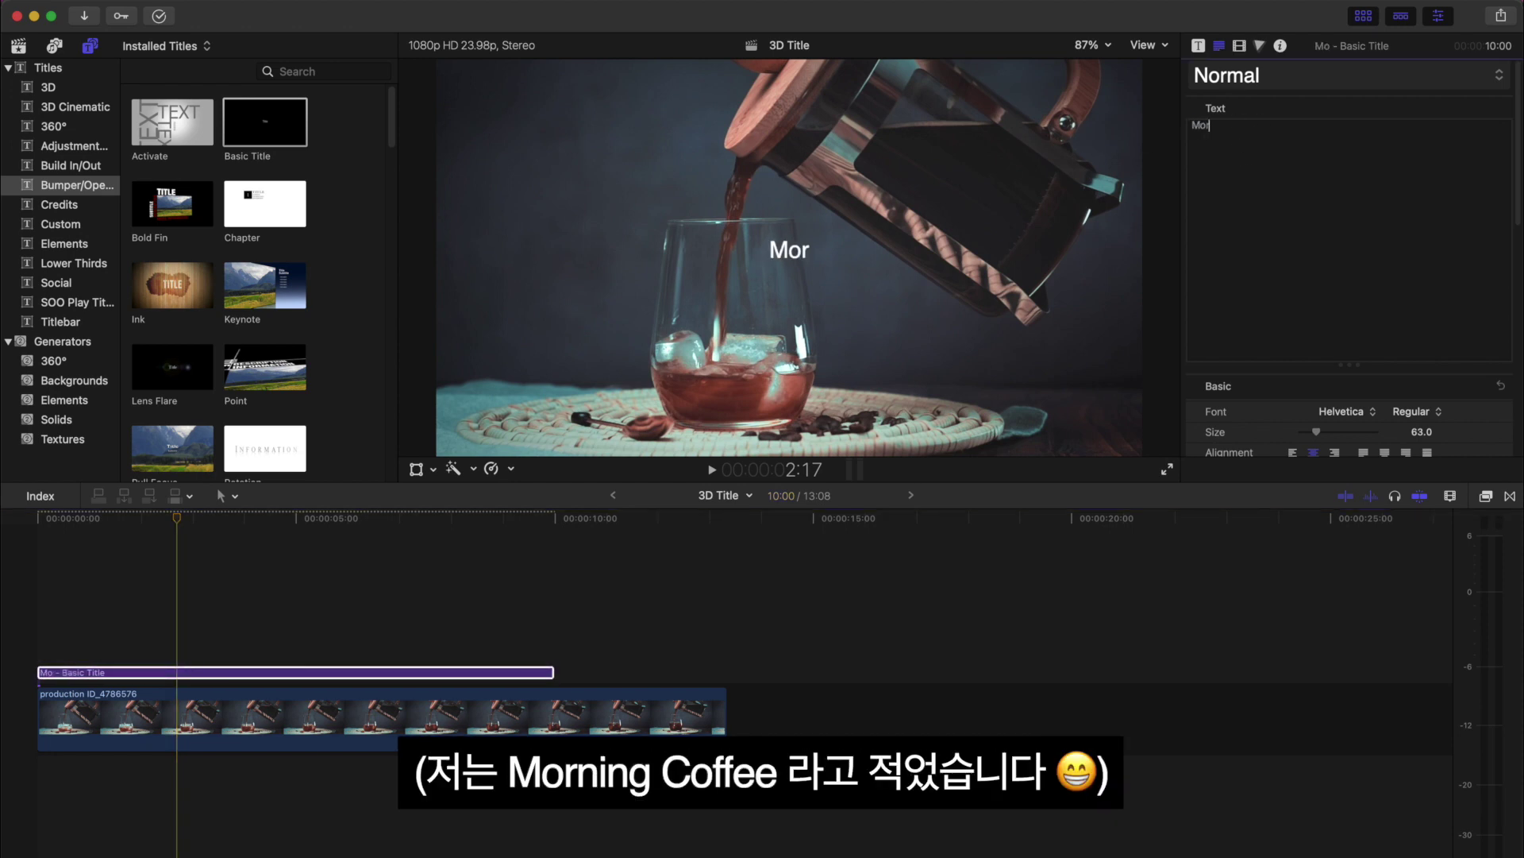
text(ning Coffee)
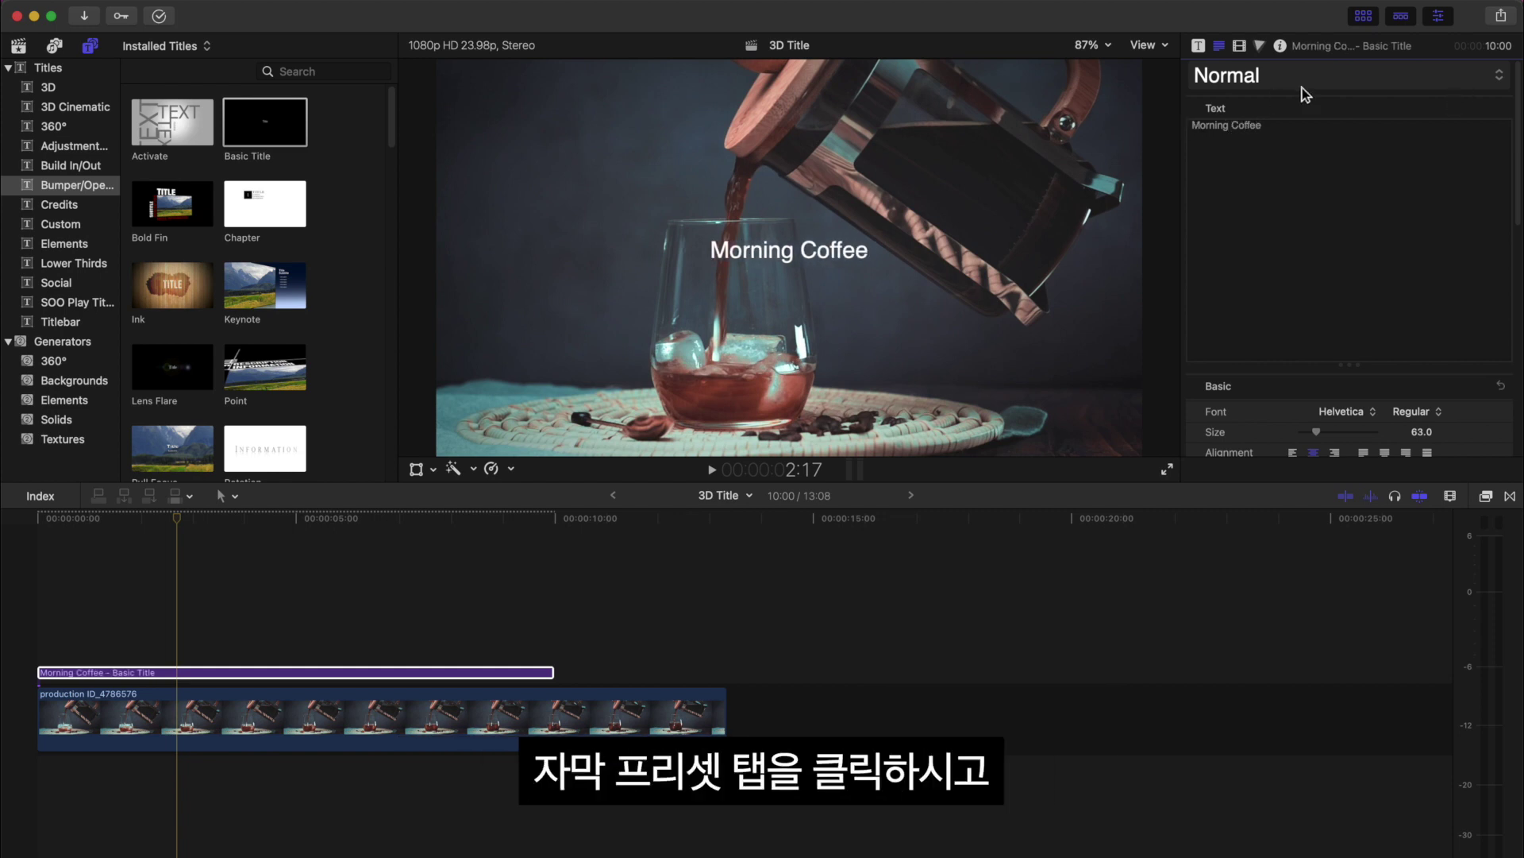
Try the Carved Wood, Basic 3D Serif and Chrome 3D styles on the Morning Coffee title
click(1322, 81)
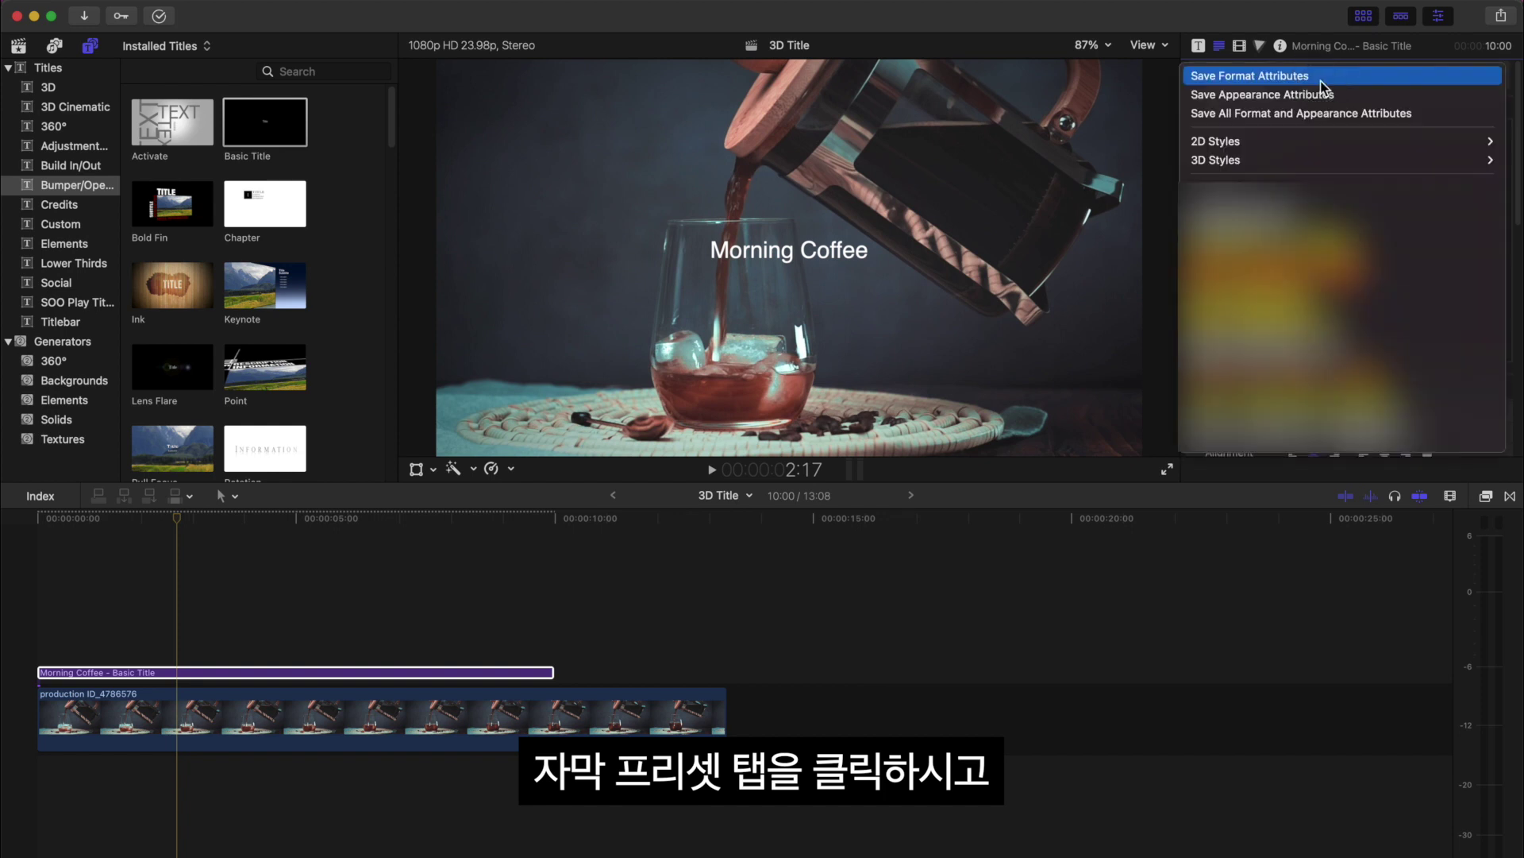
mouse_move(1227, 159)
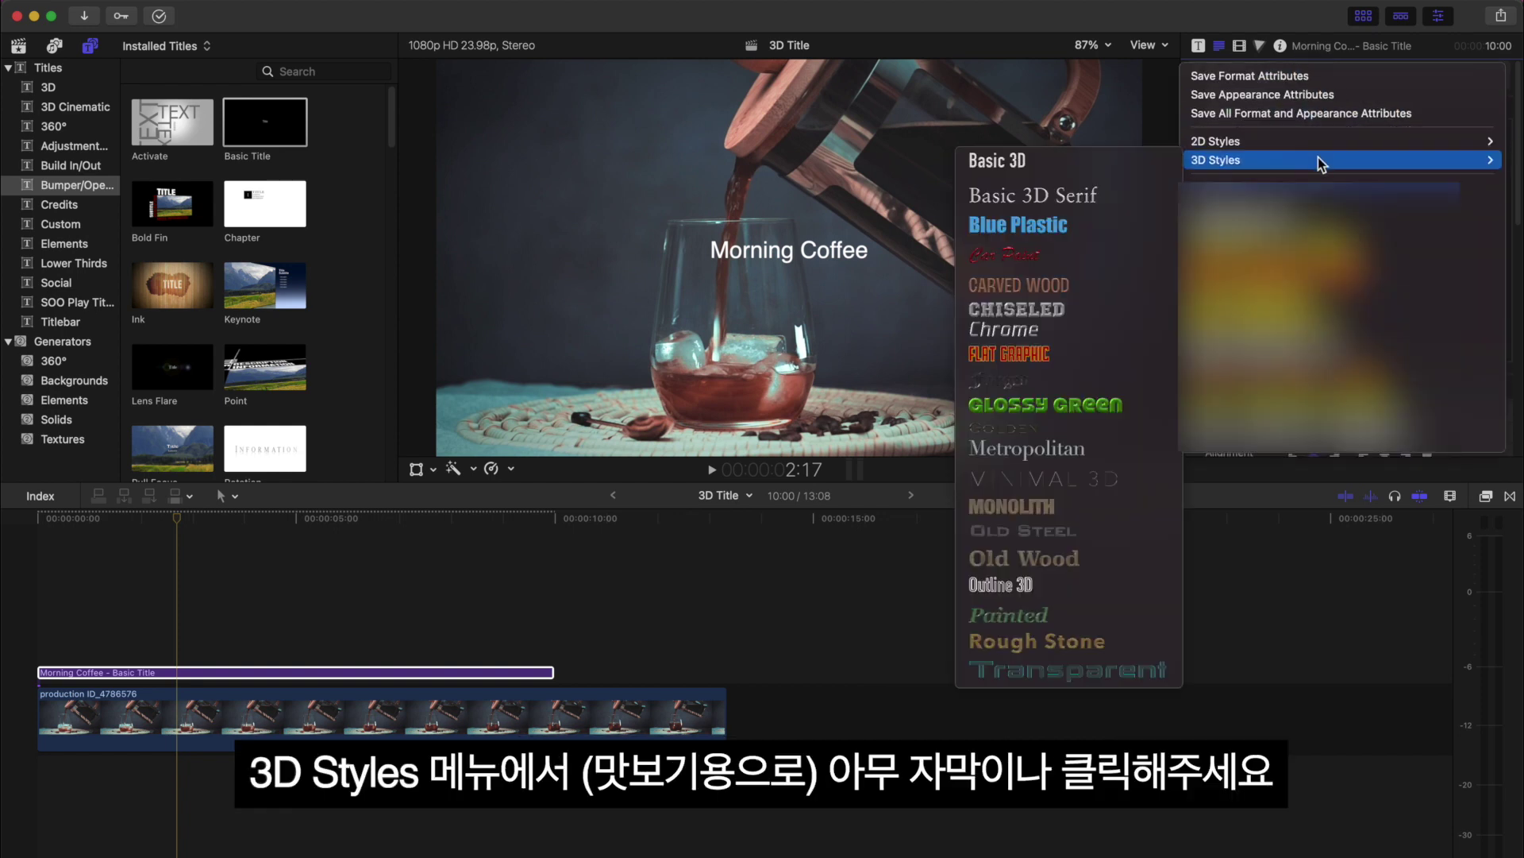
click(1096, 296)
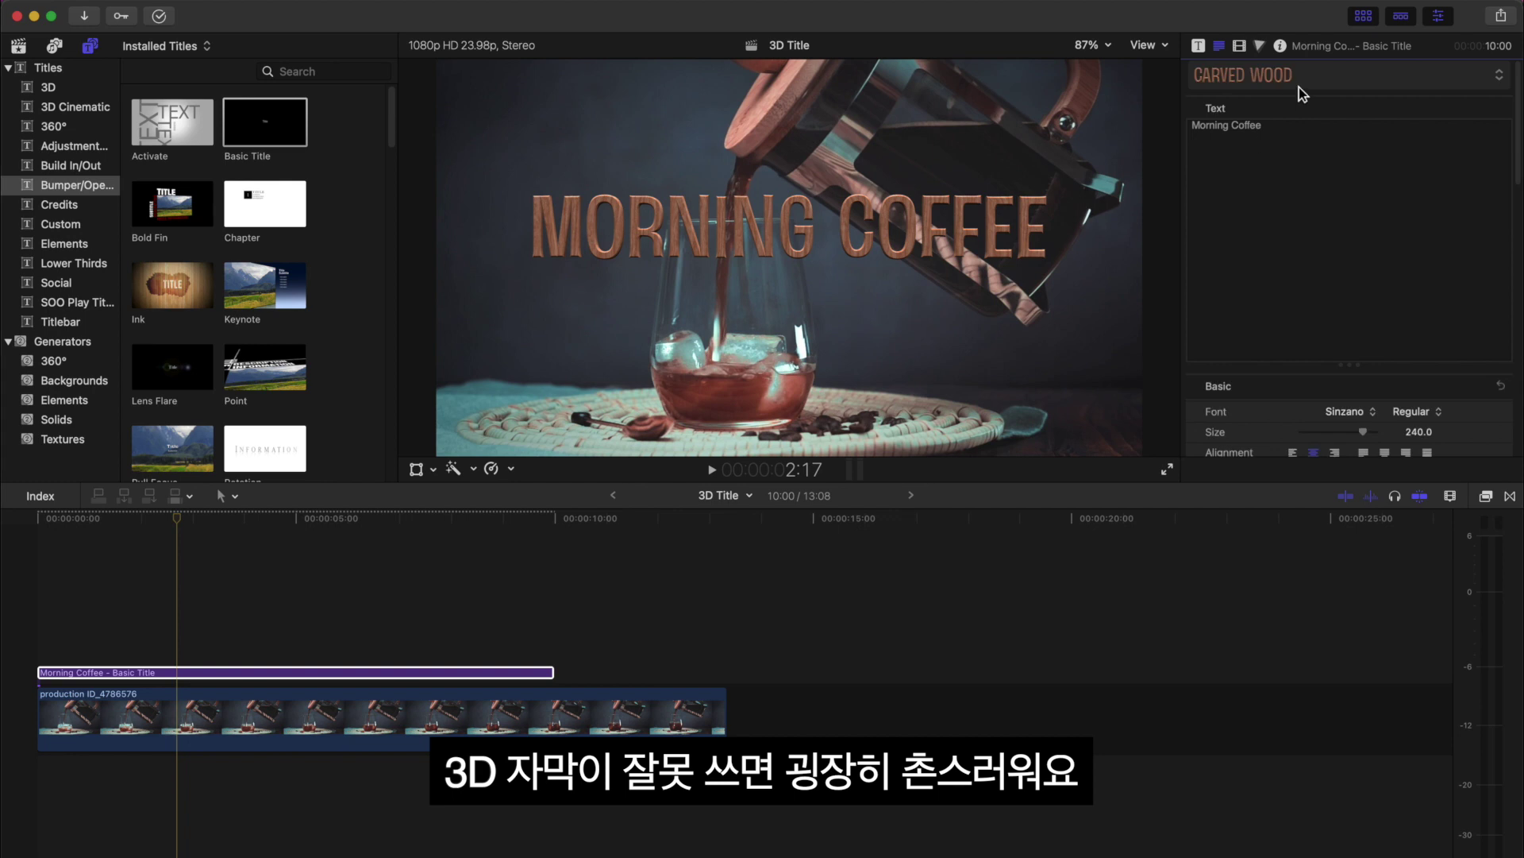
click(1298, 86)
mouse_move(1191, 163)
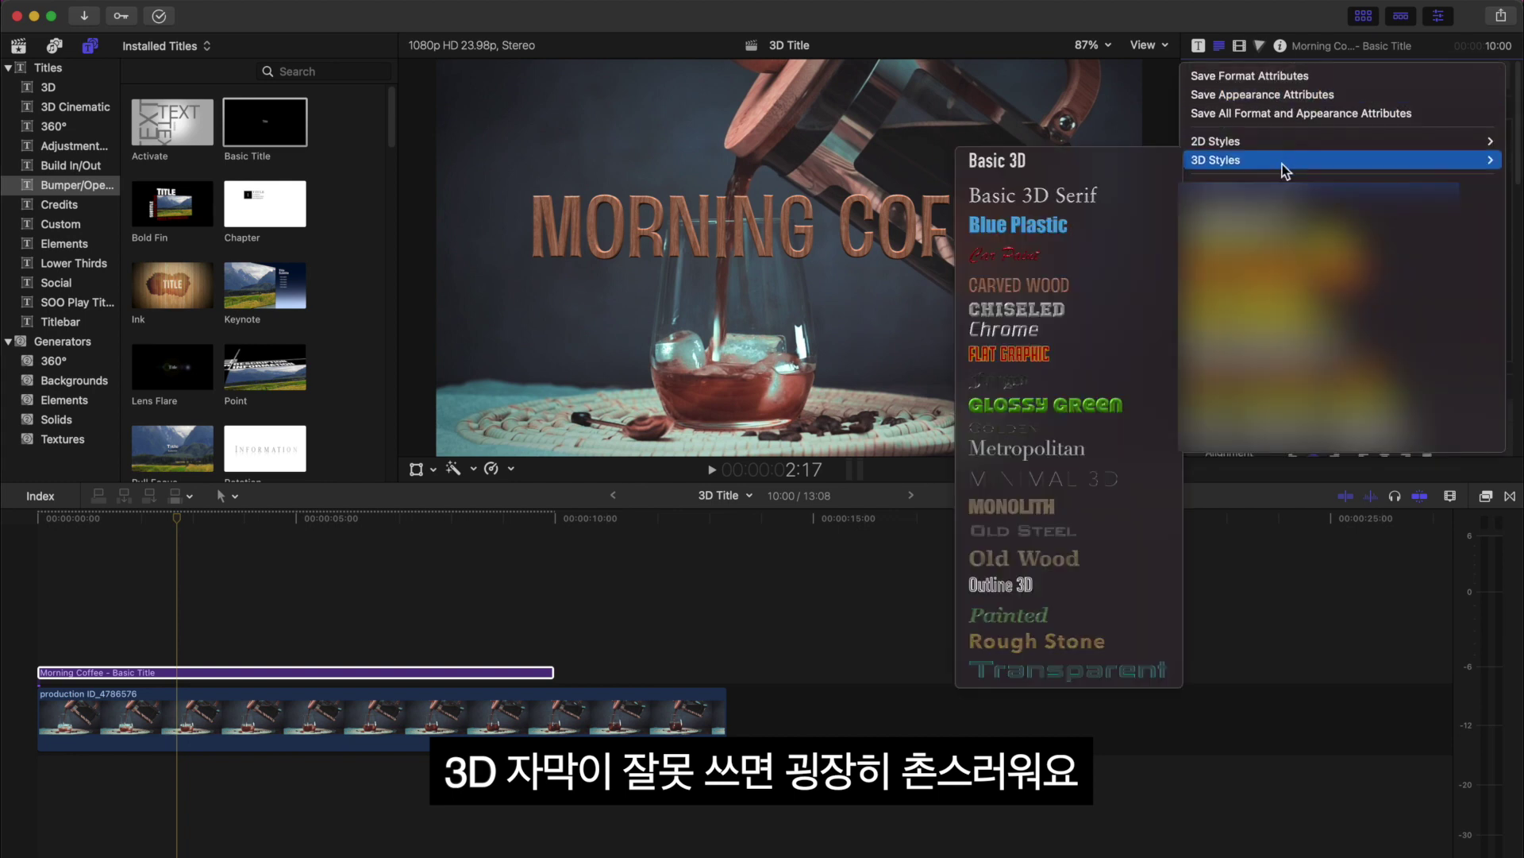
click(1126, 198)
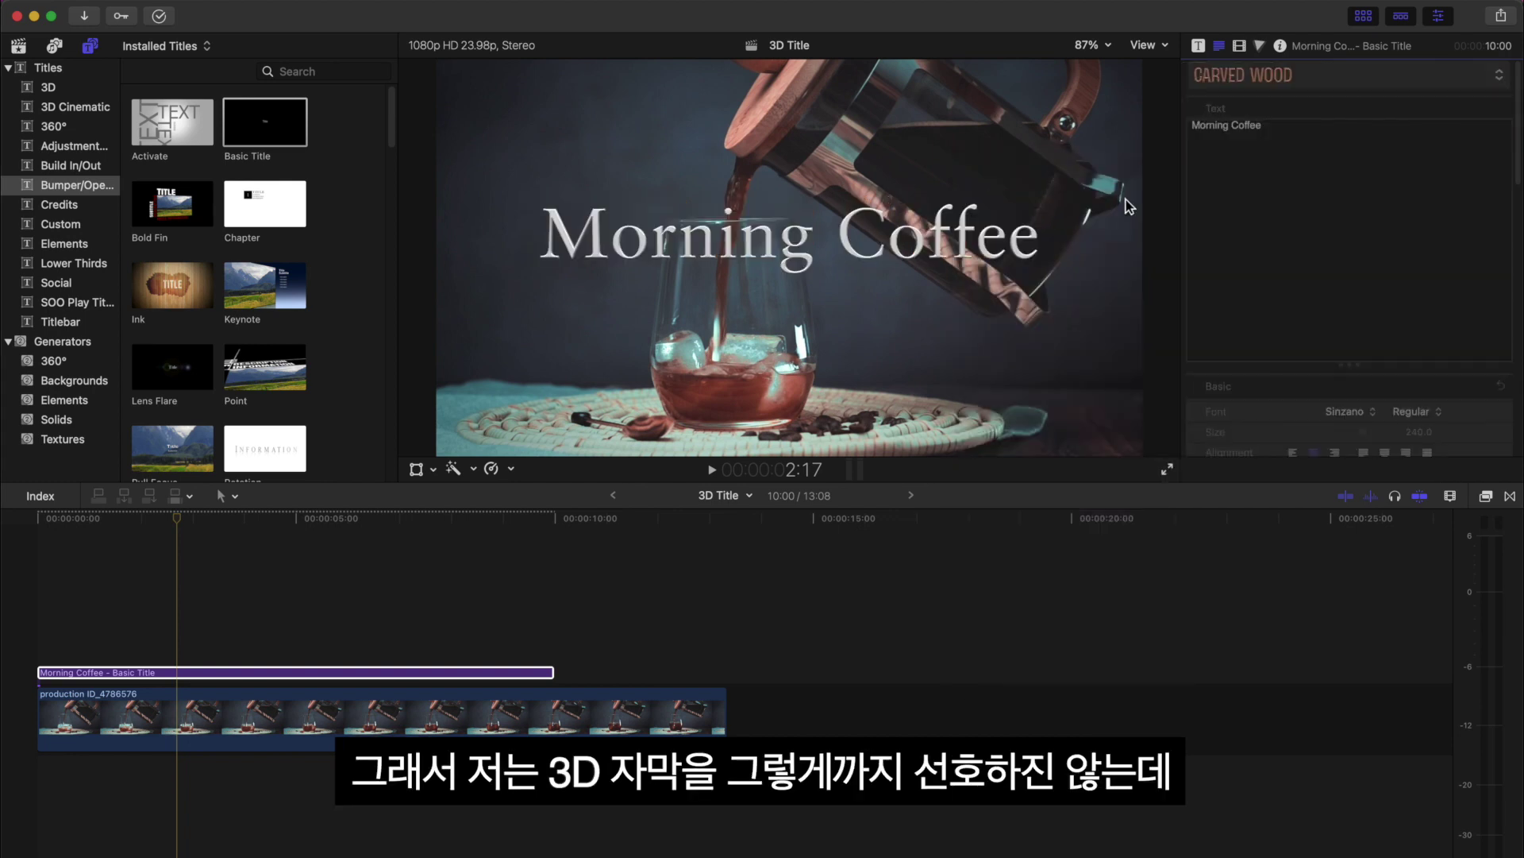
click(1215, 76)
mouse_move(1223, 161)
click(1024, 328)
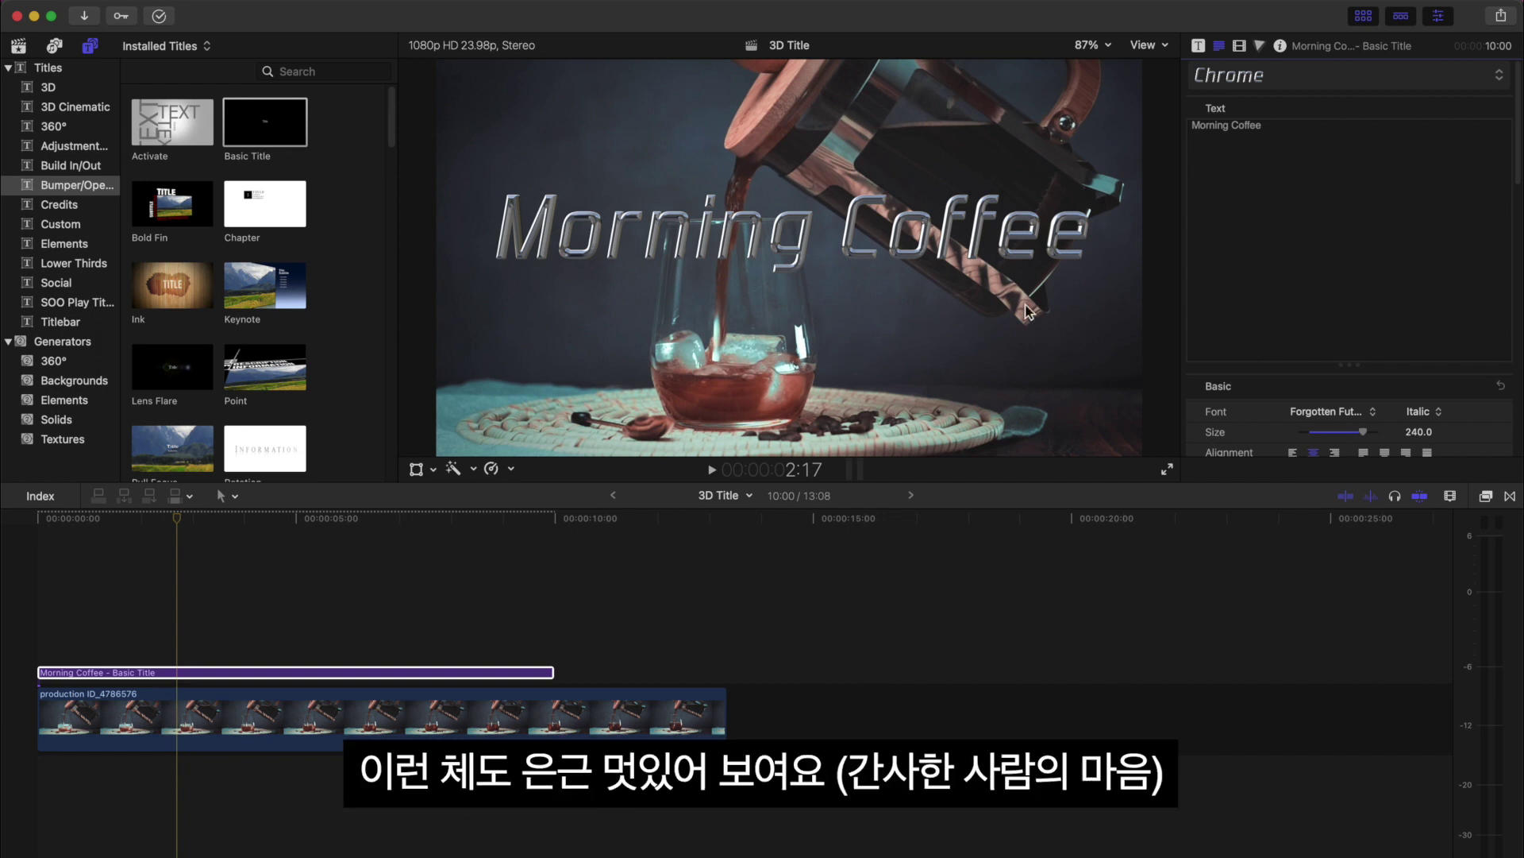
Apply the Minimal 3D style to the Morning Coffee title
click(1306, 80)
mouse_move(1310, 154)
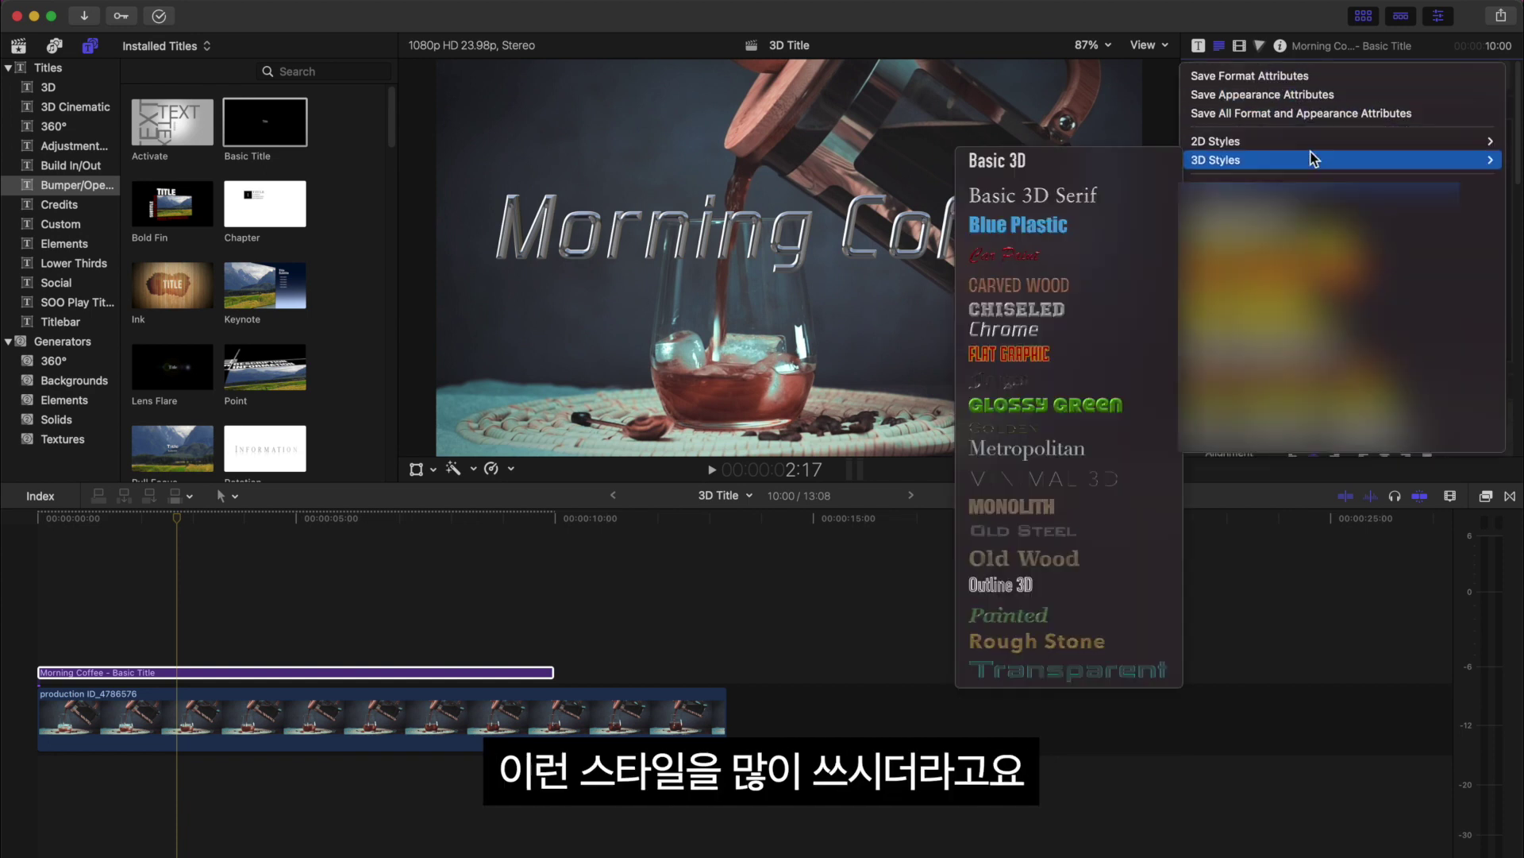
click(1123, 483)
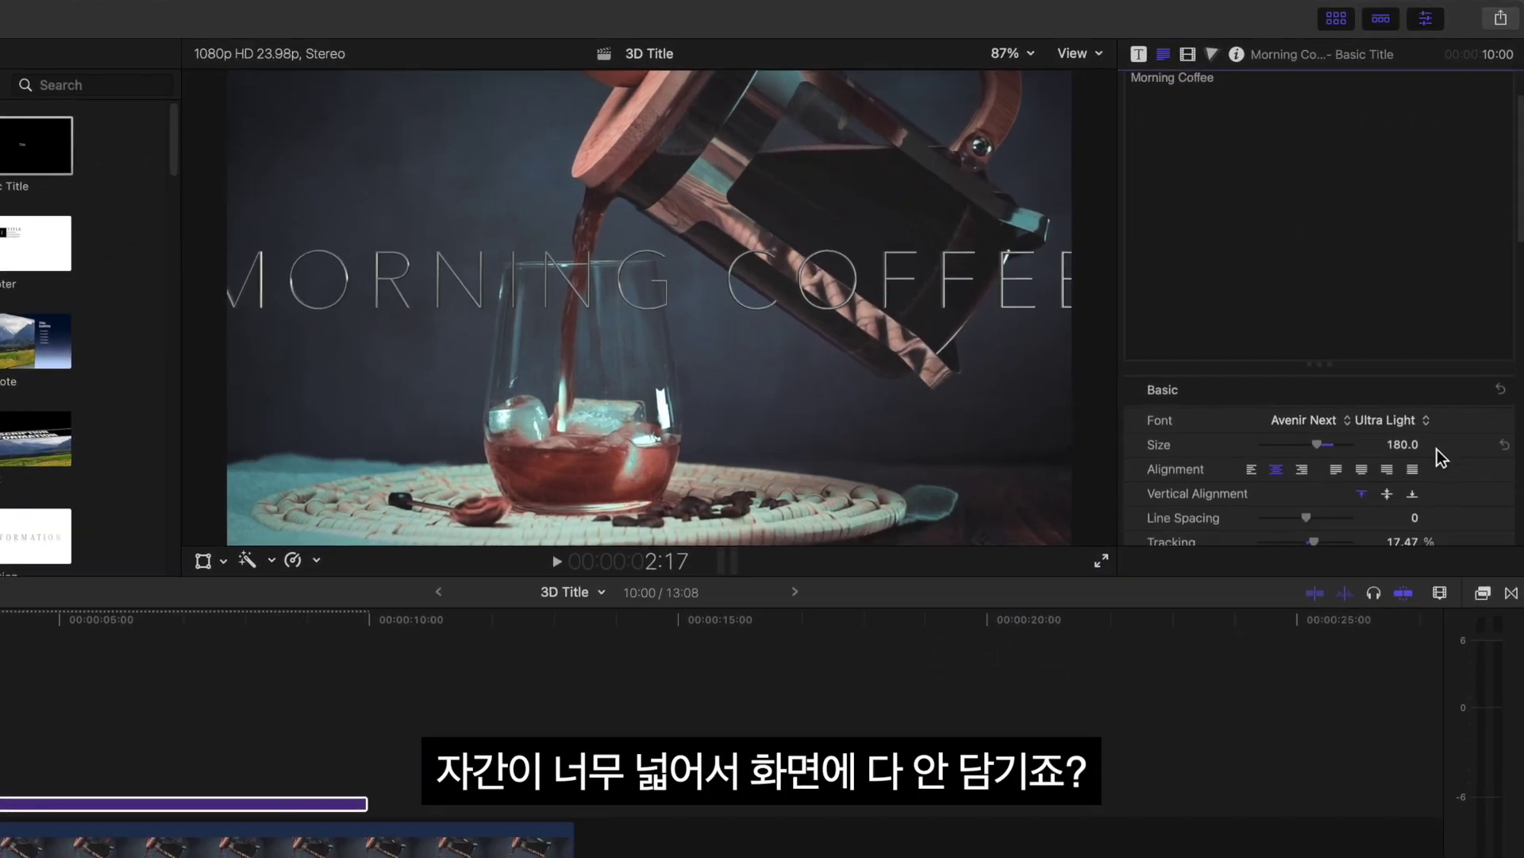
Reduce the title's tracking to 6.72 % and its size to 171 so the text fits the frame
scroll(1446, 377, down, 3)
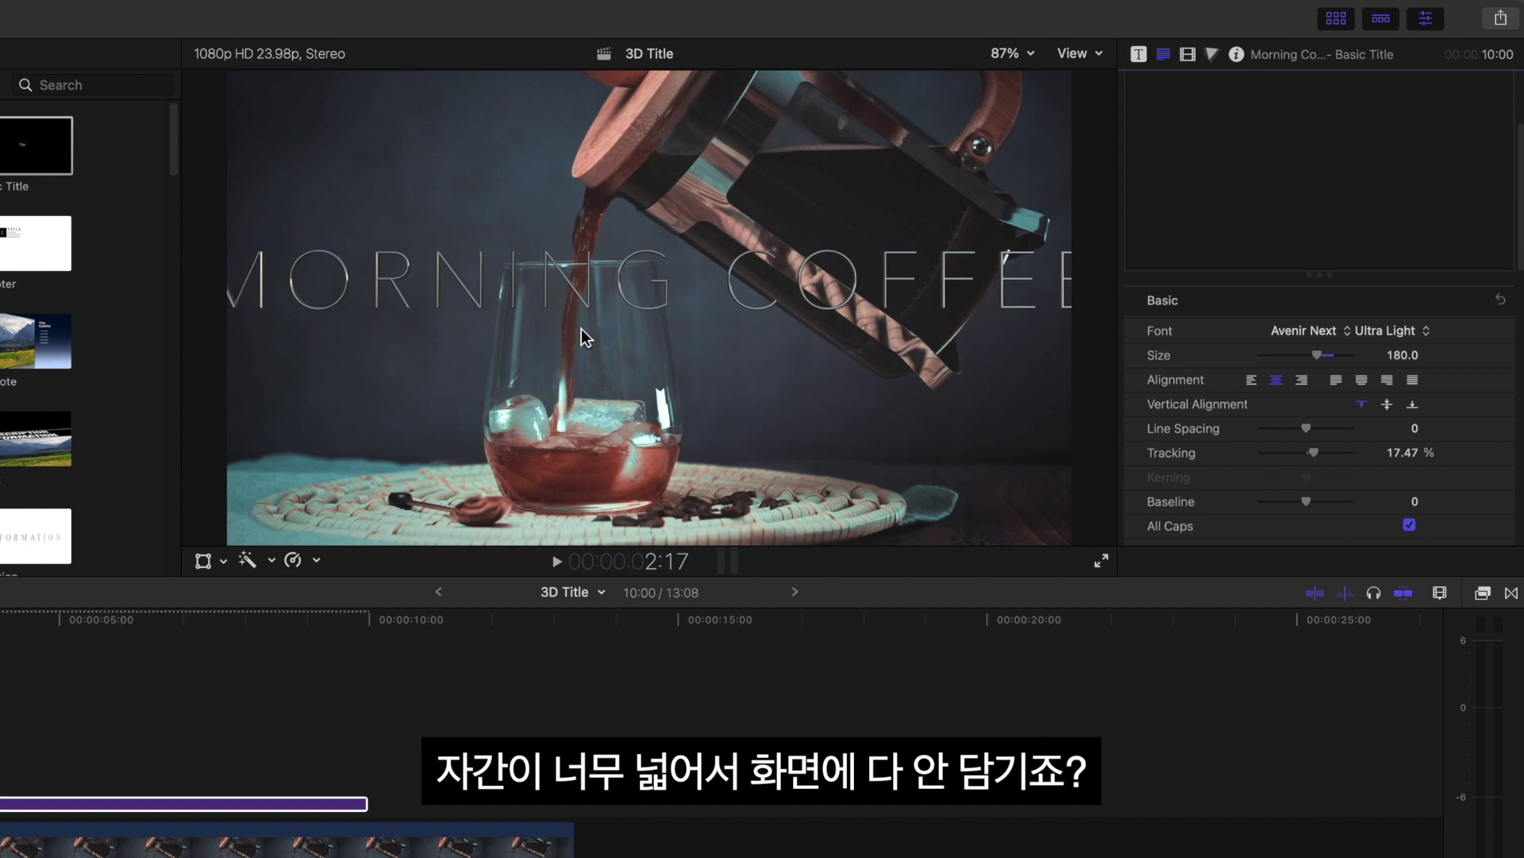
drag(1314, 453, 1311, 458)
drag(1318, 355, 1314, 355)
Reveal the 3D Text settings of the title and set the depth to 100
scroll(1429, 417, down, 10)
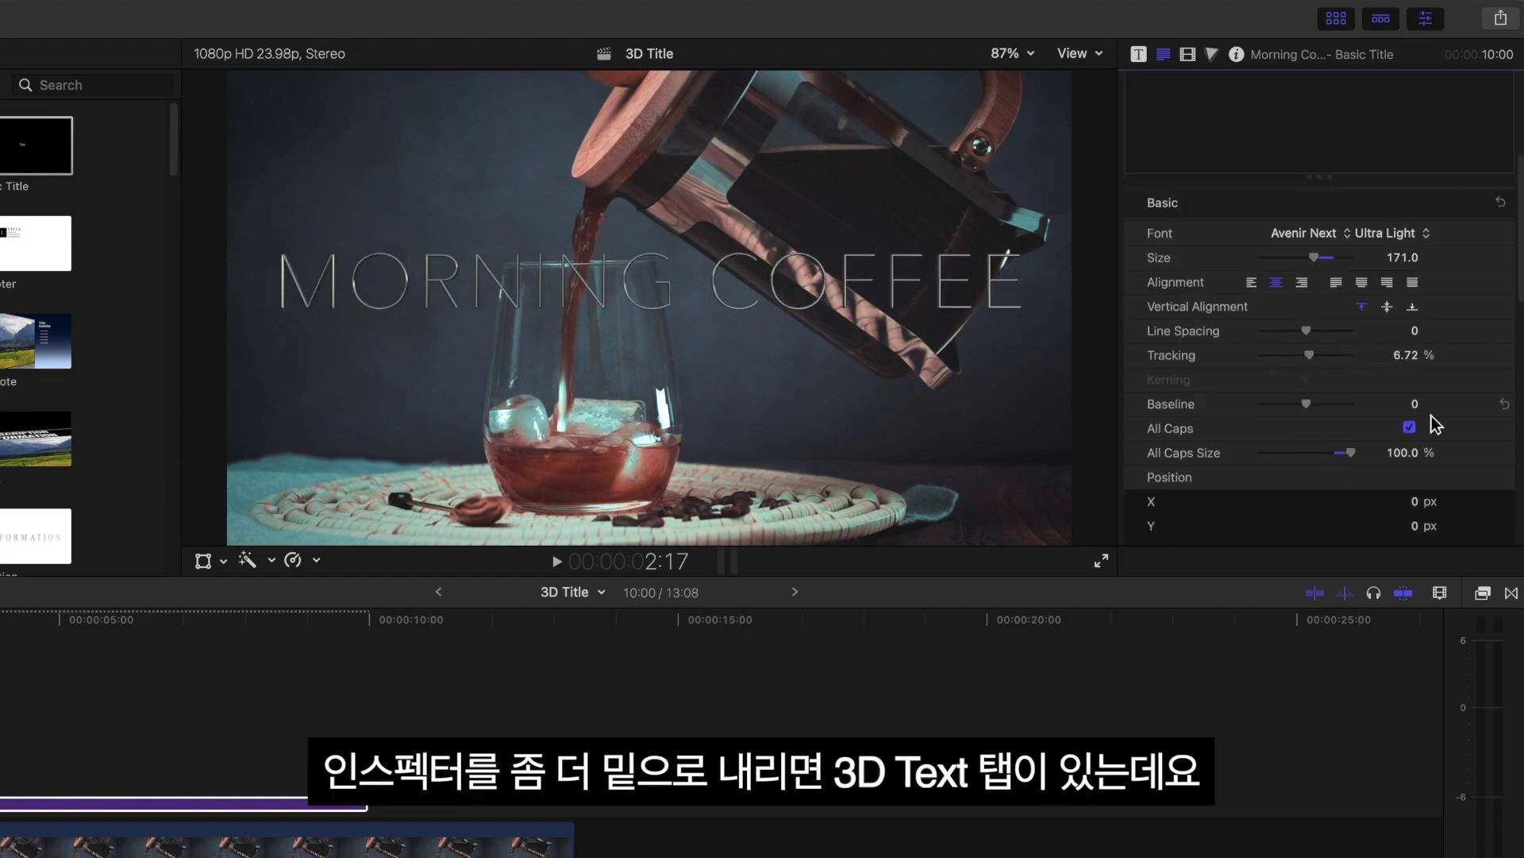
scroll(1436, 423, down, 1)
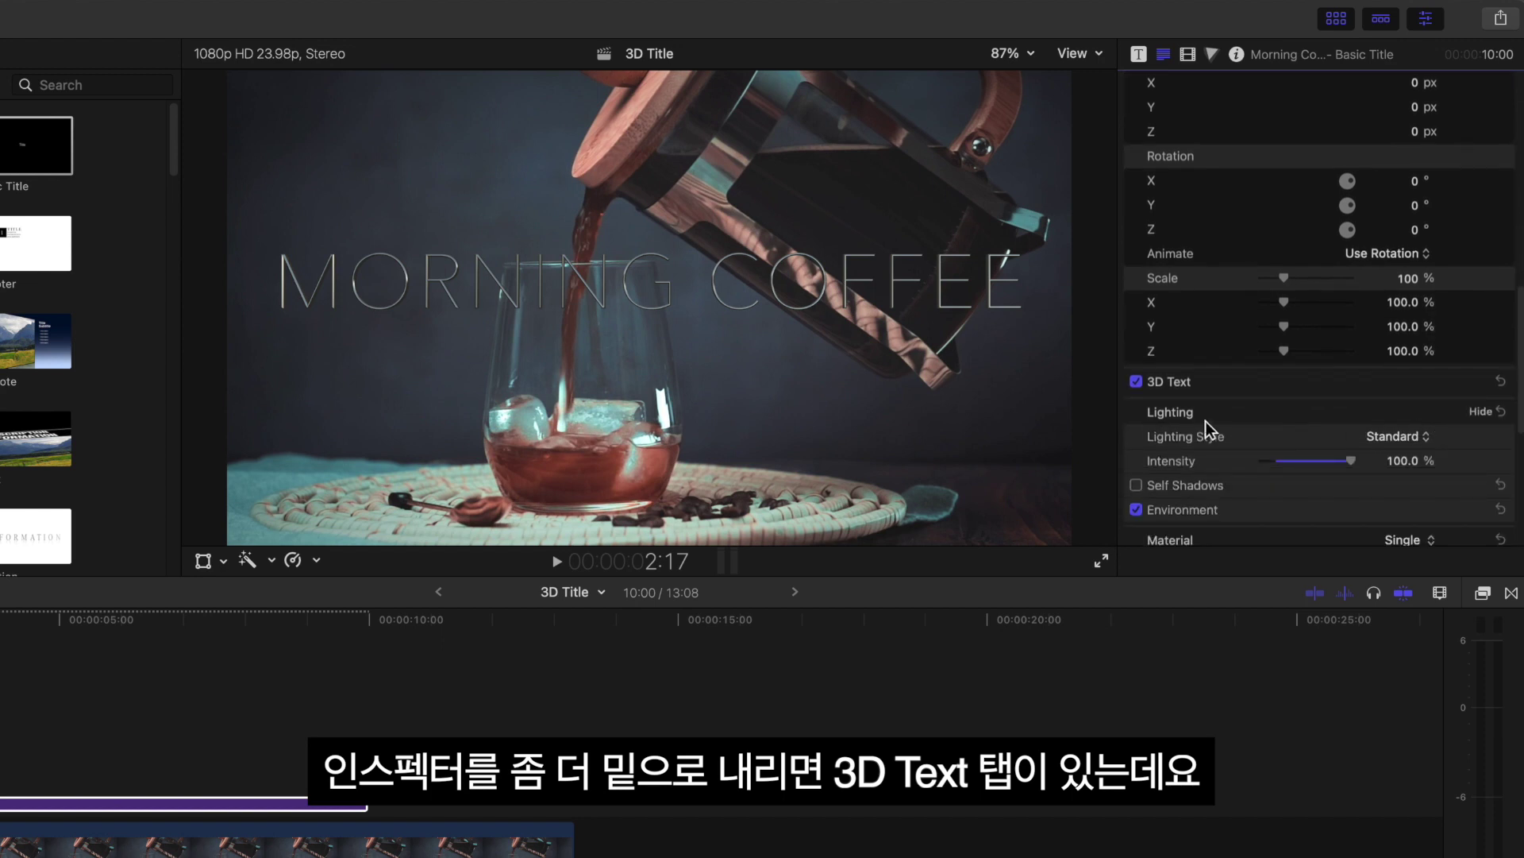
click(1480, 384)
scroll(1443, 421, down, 4)
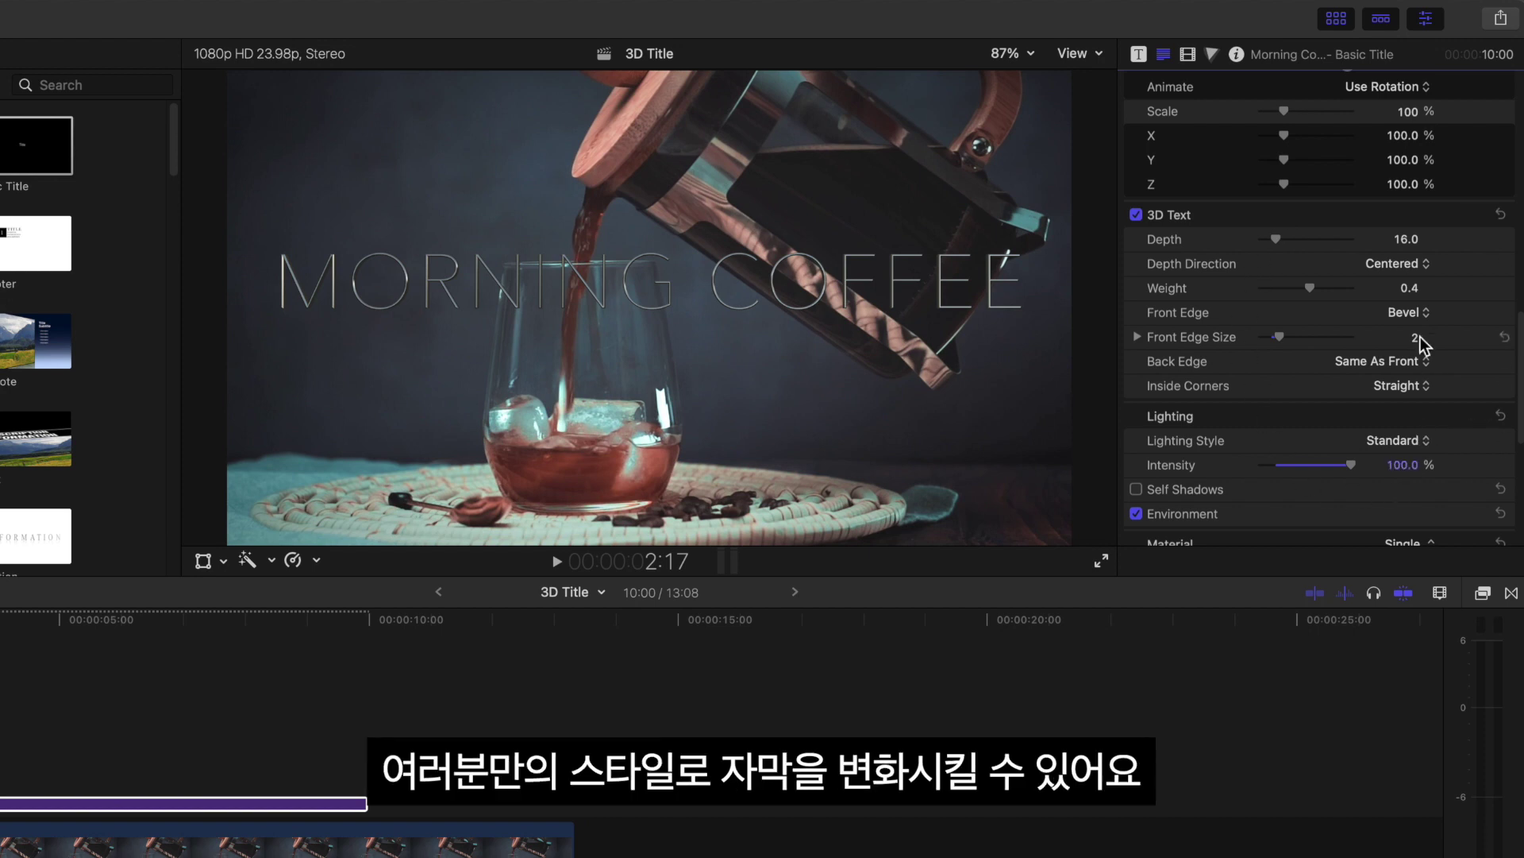
drag(1314, 233, 1359, 258)
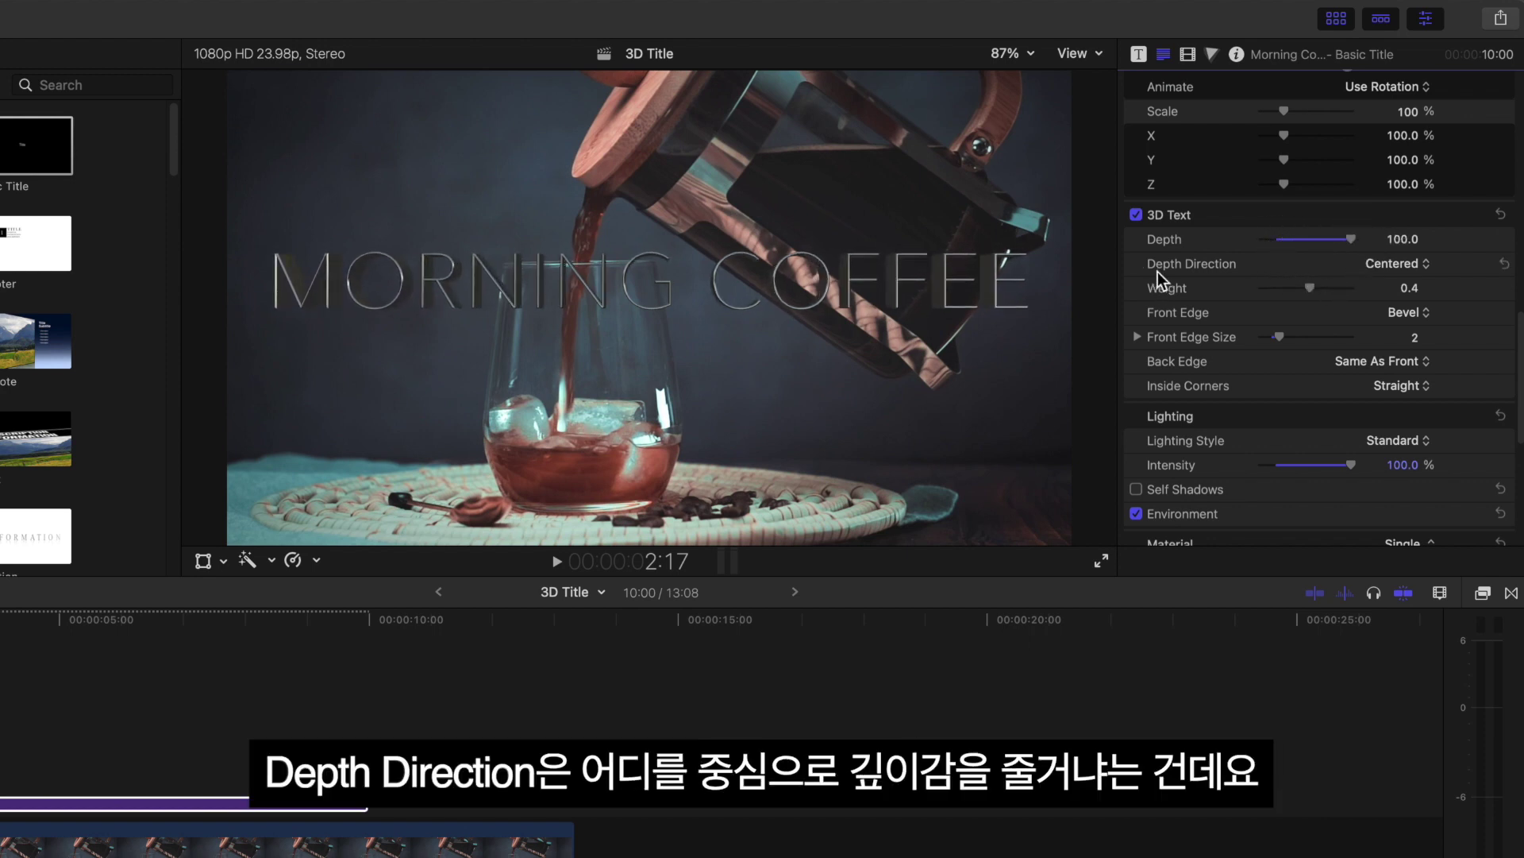
Try the Forward and Backward depth directions on the 3D text and return the setting to Centered
click(1382, 274)
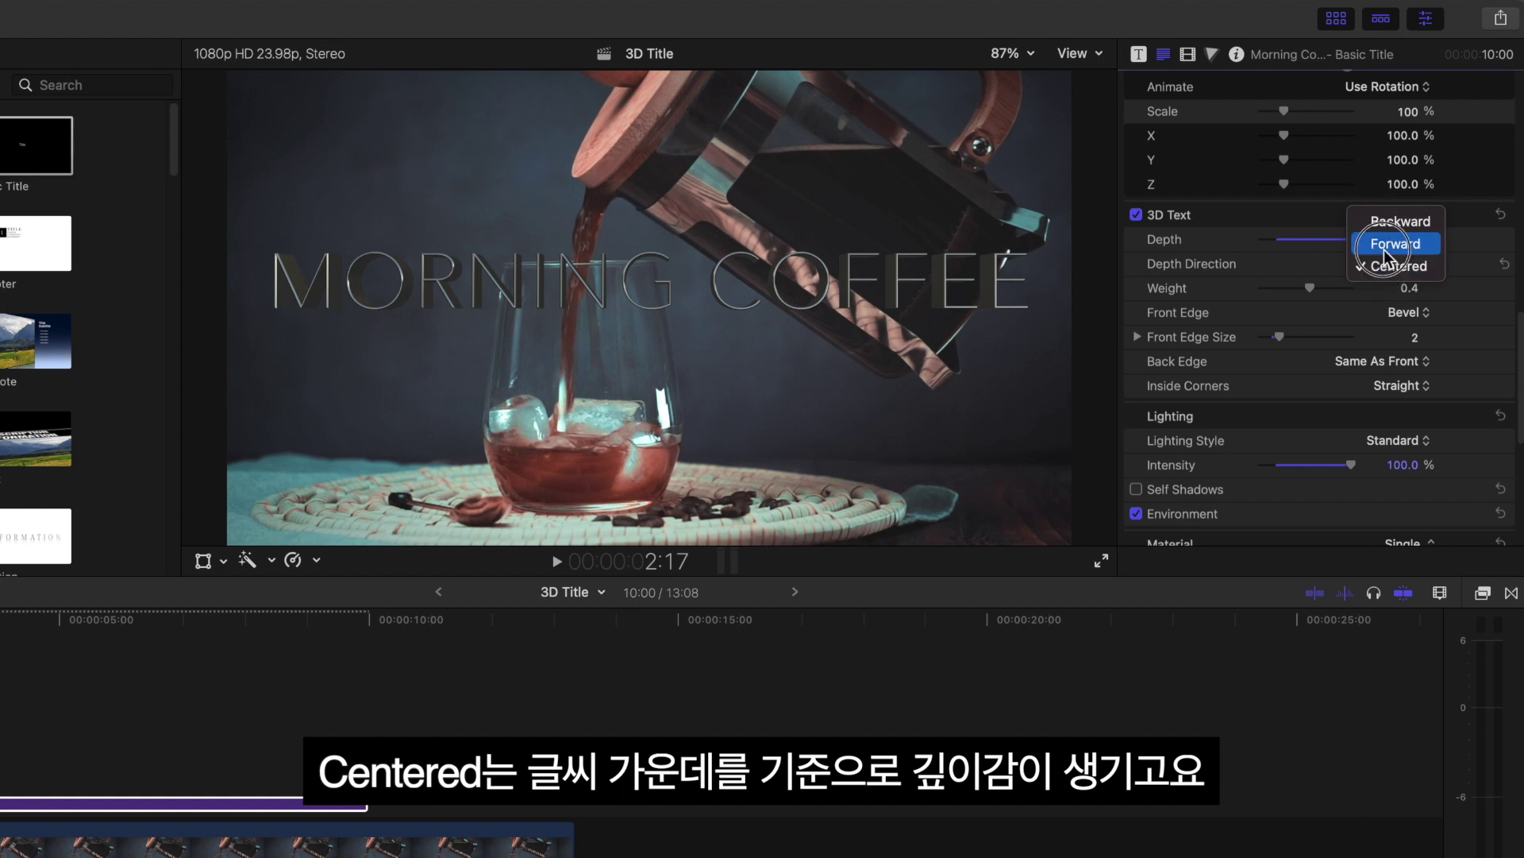
click(1387, 243)
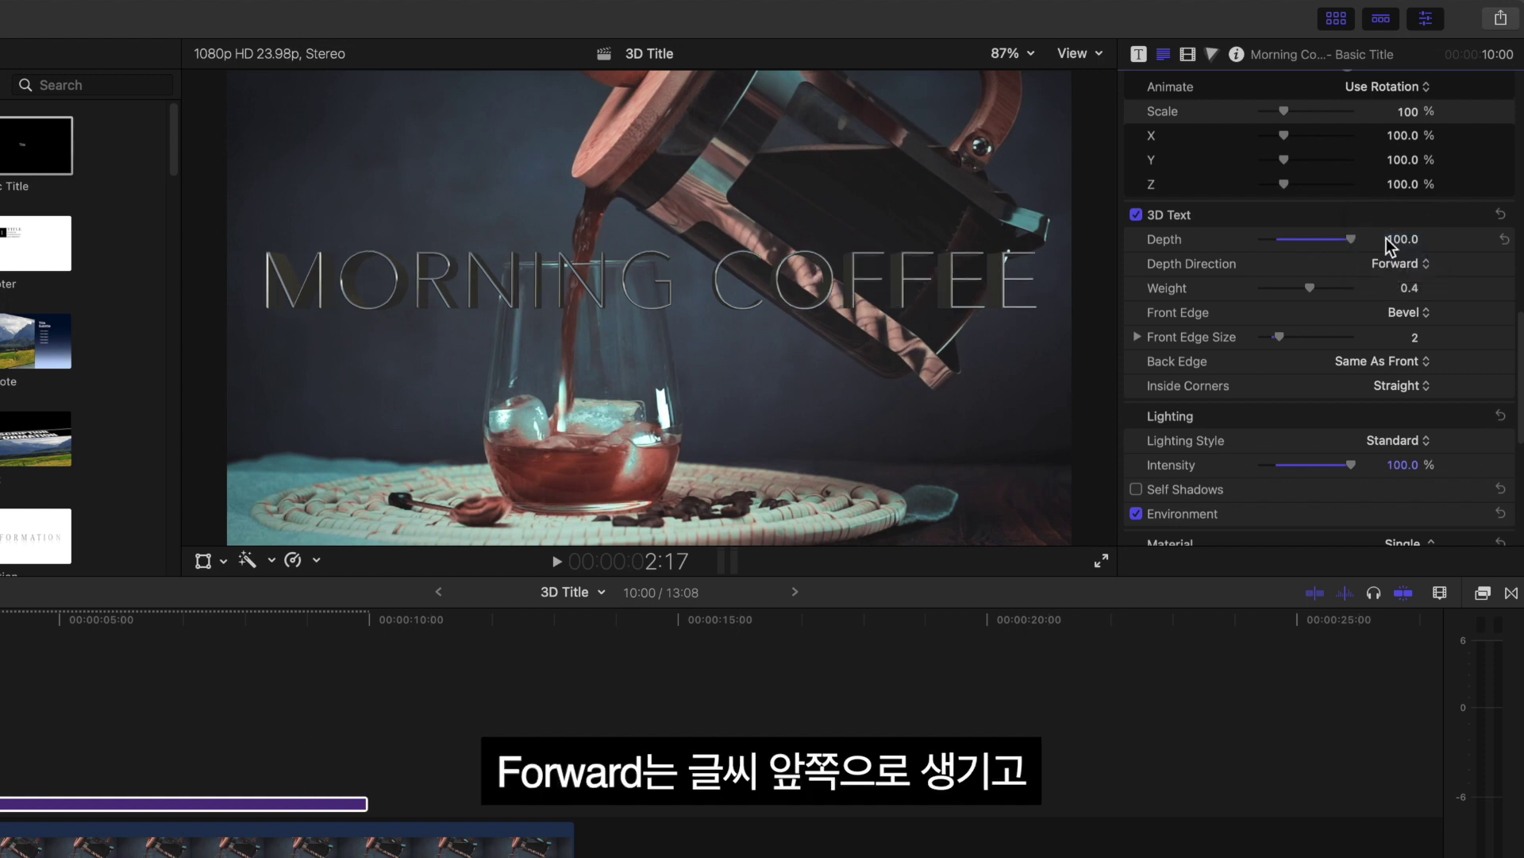
click(1392, 259)
click(1398, 246)
click(1399, 264)
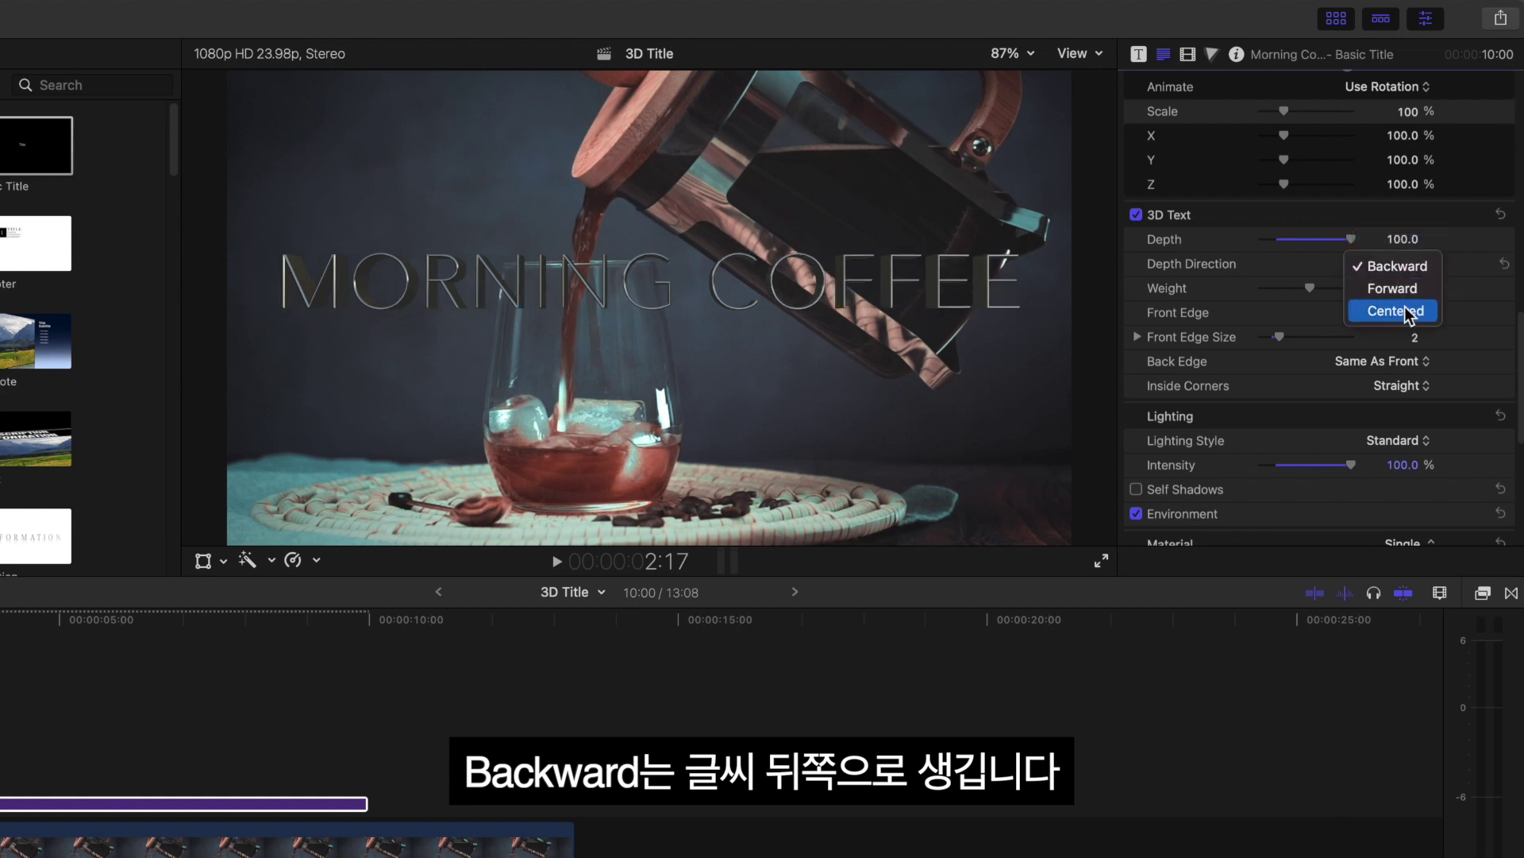
click(1406, 311)
Set the 3D text's weight to 3.67
mouse_move(1310, 287)
mouse_down()
mouse_move(1359, 306)
mouse_move(1312, 300)
mouse_up()
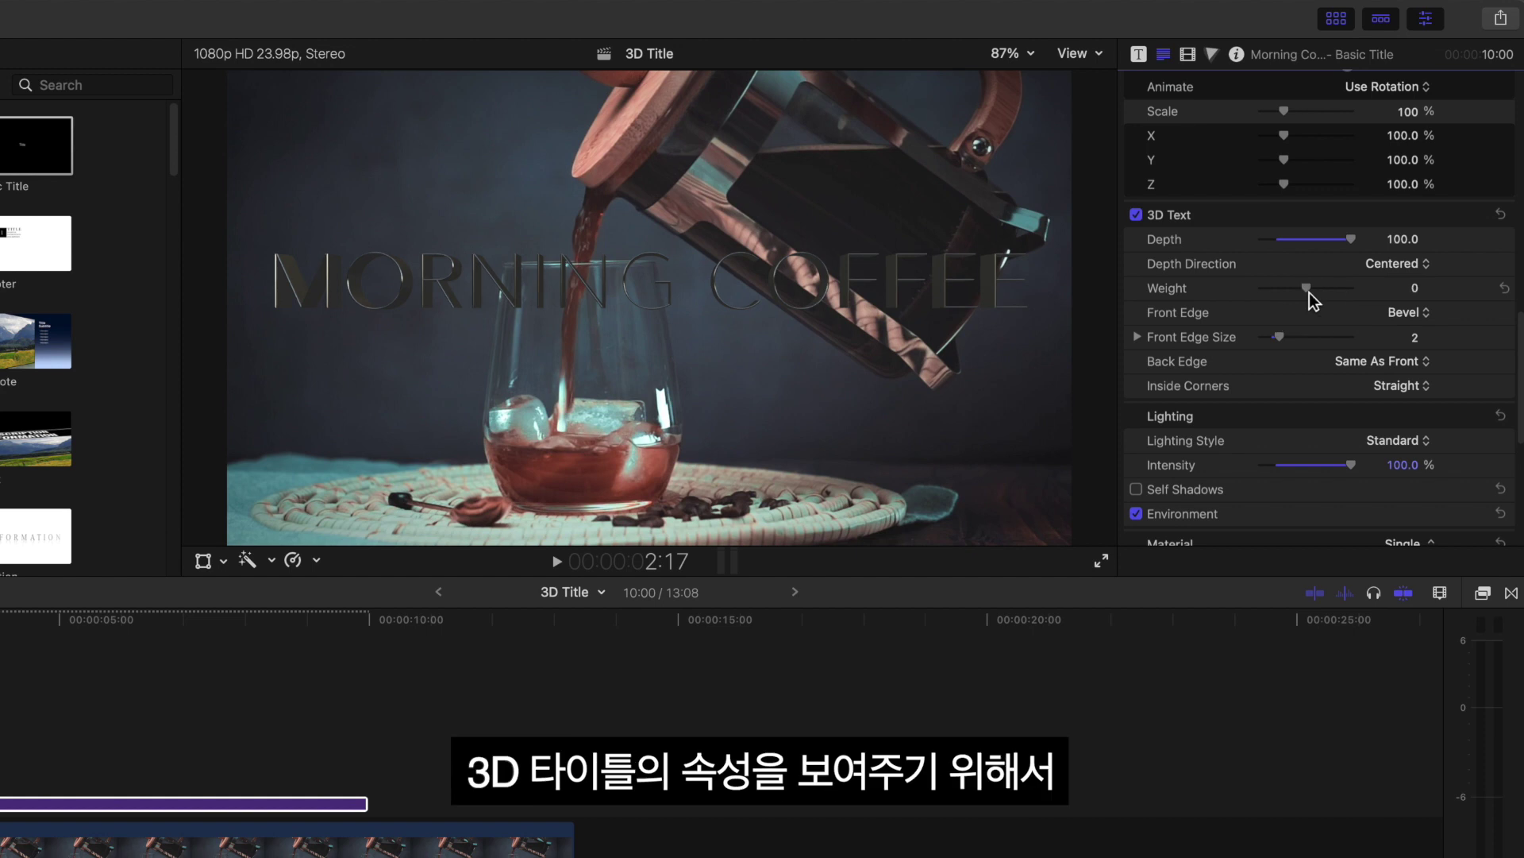
drag(1313, 292, 1345, 293)
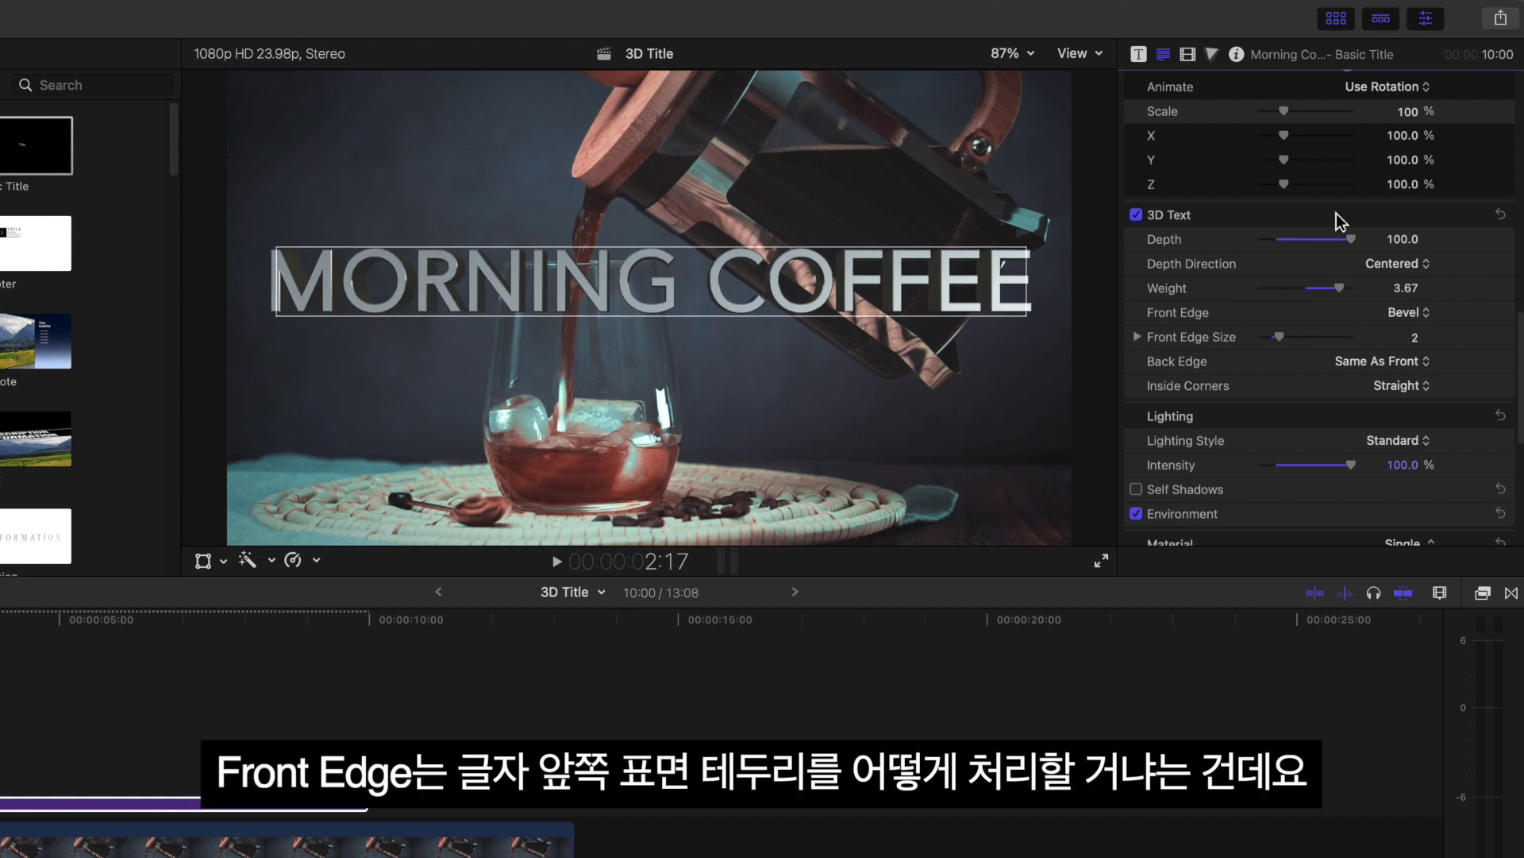
Try the Square, Round and Double Round front edge styles on the 3D text
click(1019, 54)
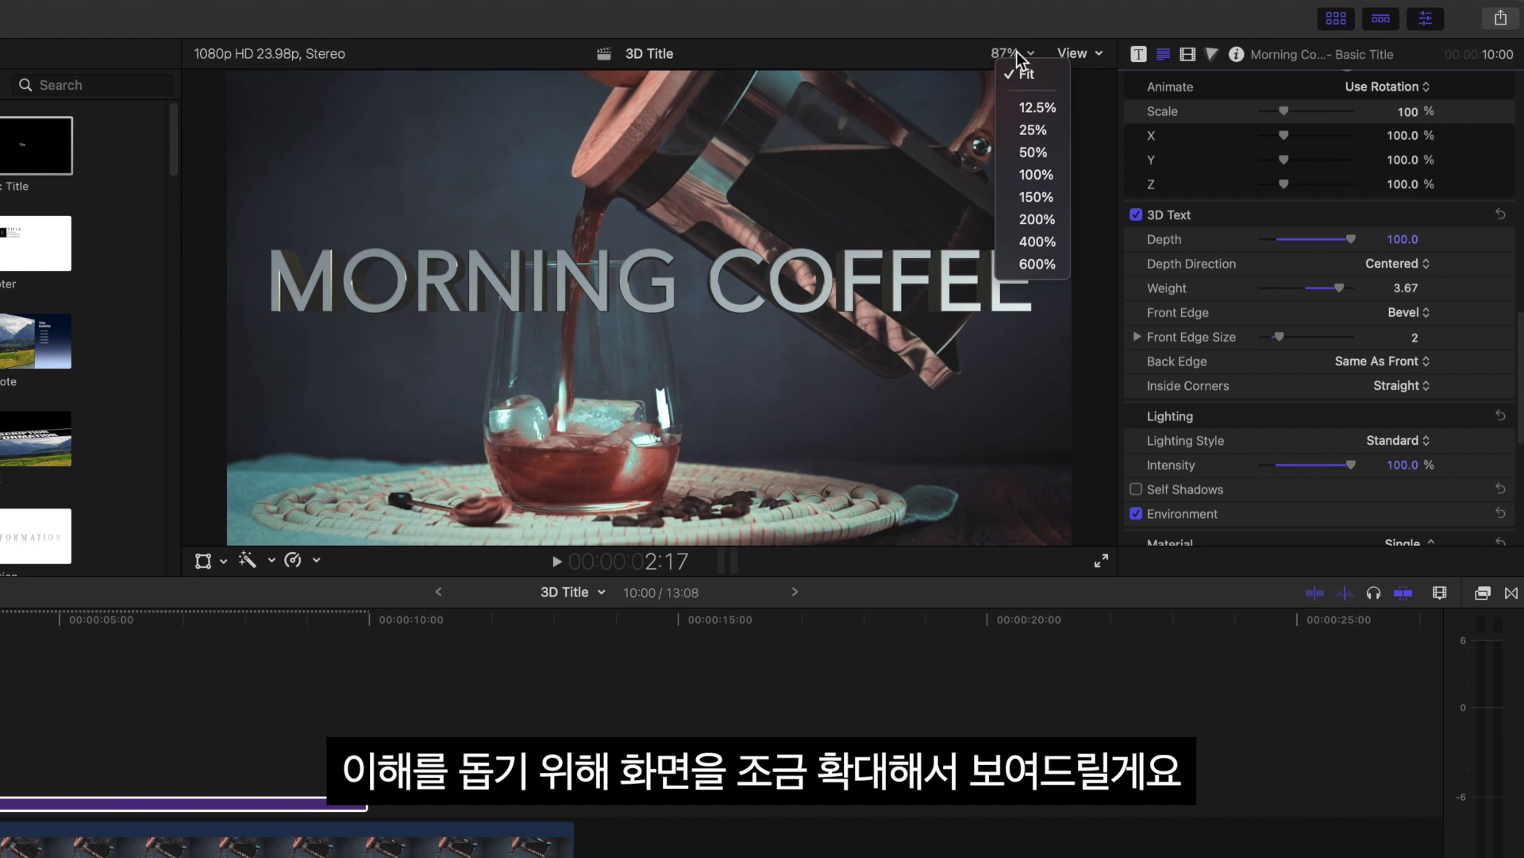
click(1037, 197)
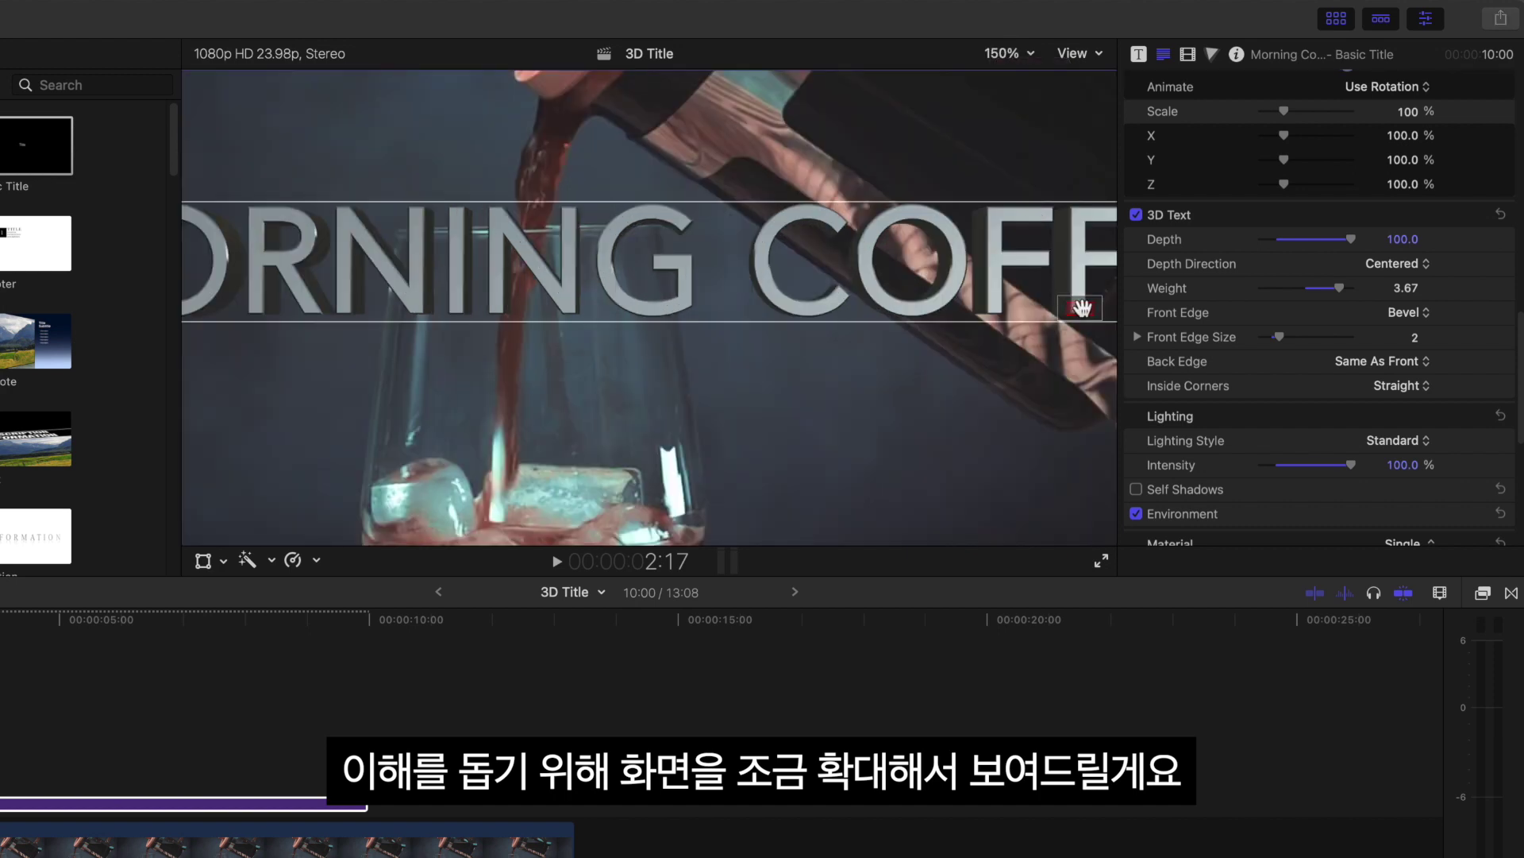
scroll(1082, 308, left, 5)
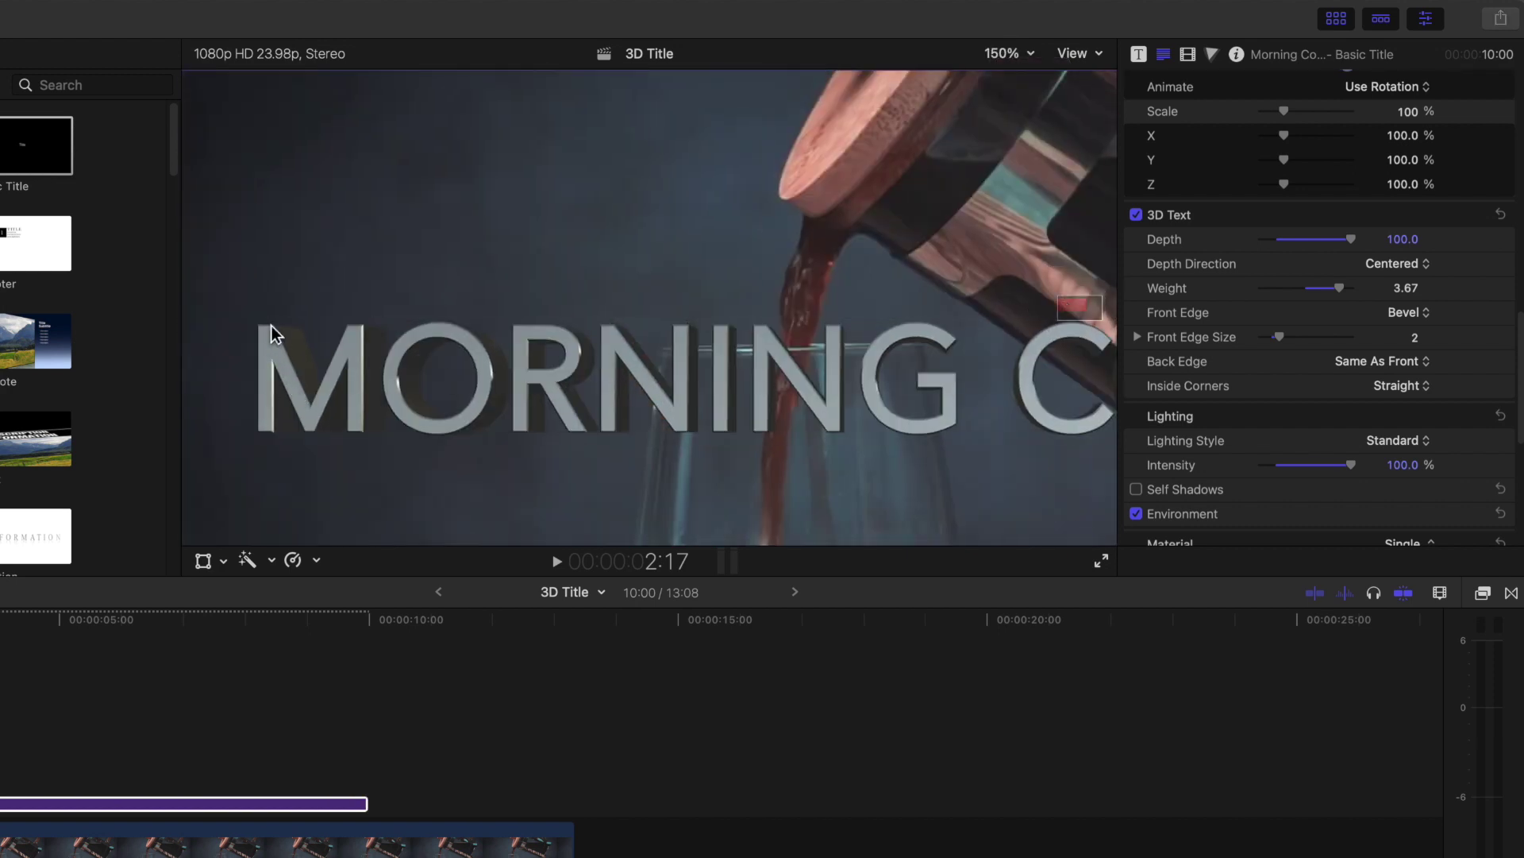
click(1418, 316)
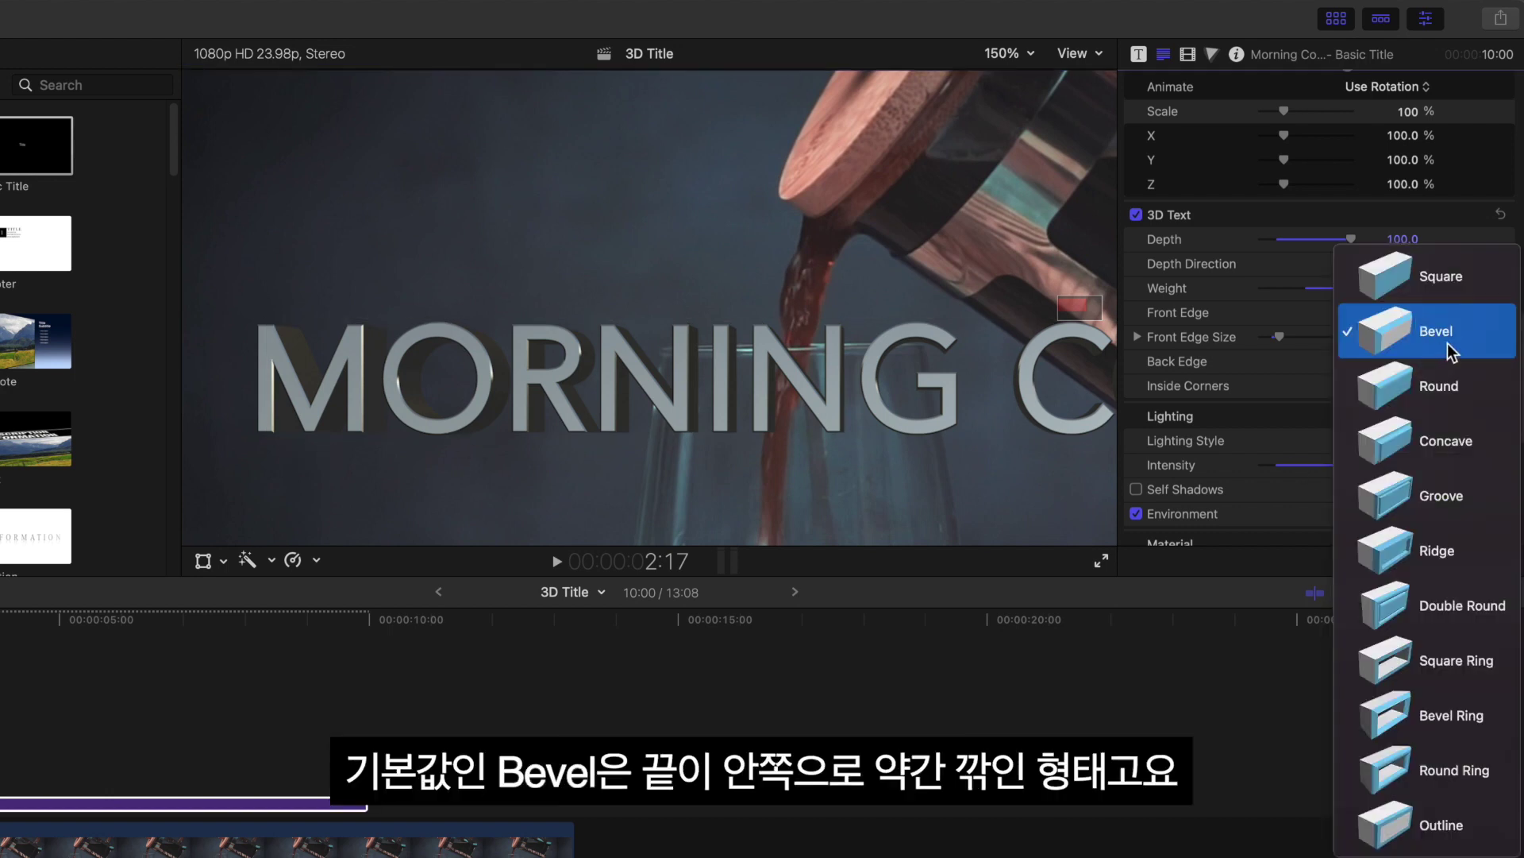
click(1459, 284)
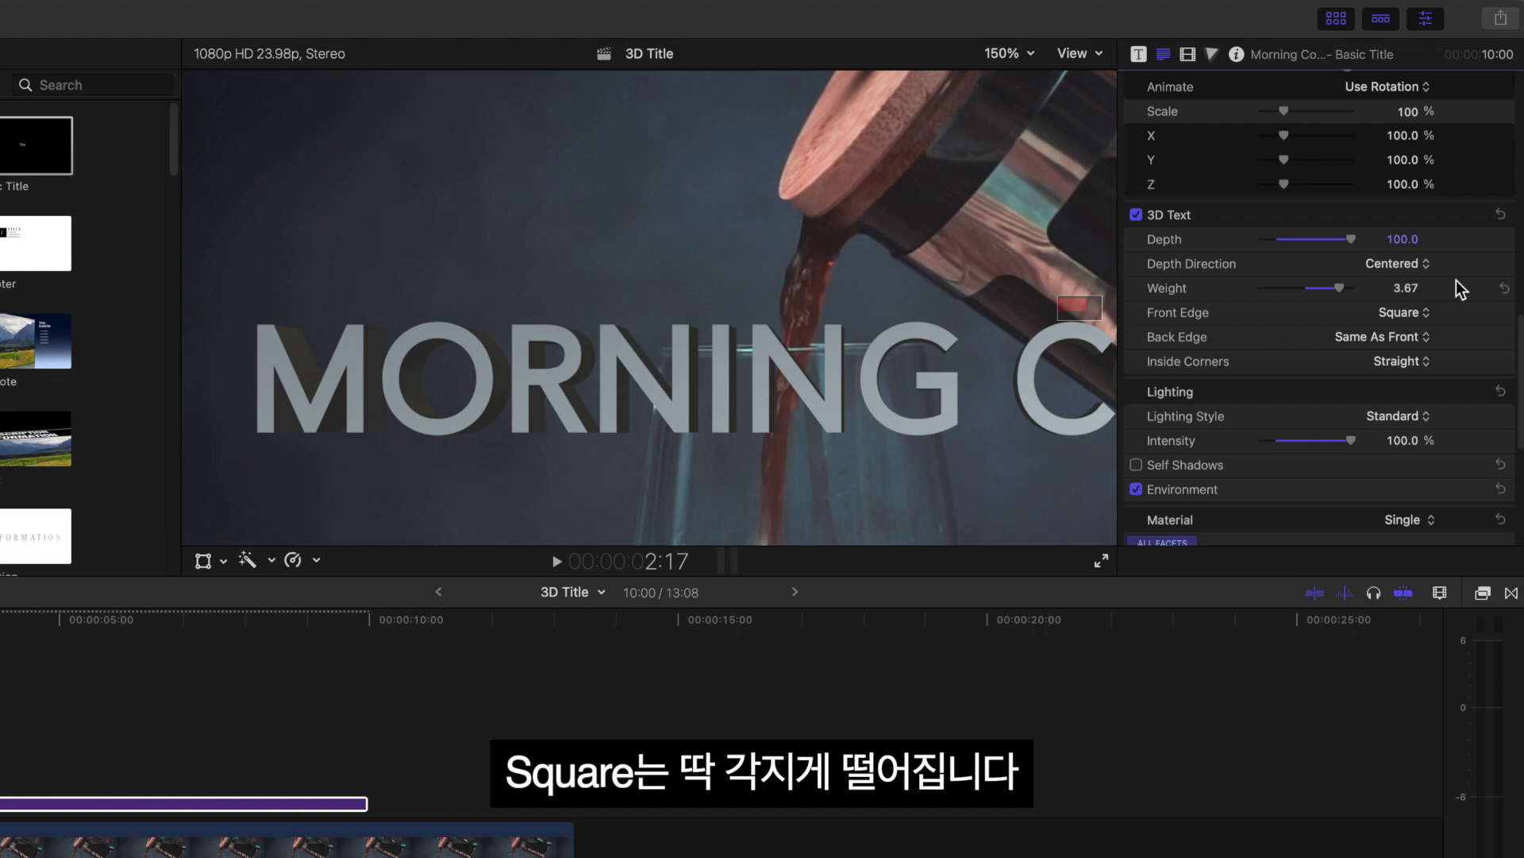
click(1418, 315)
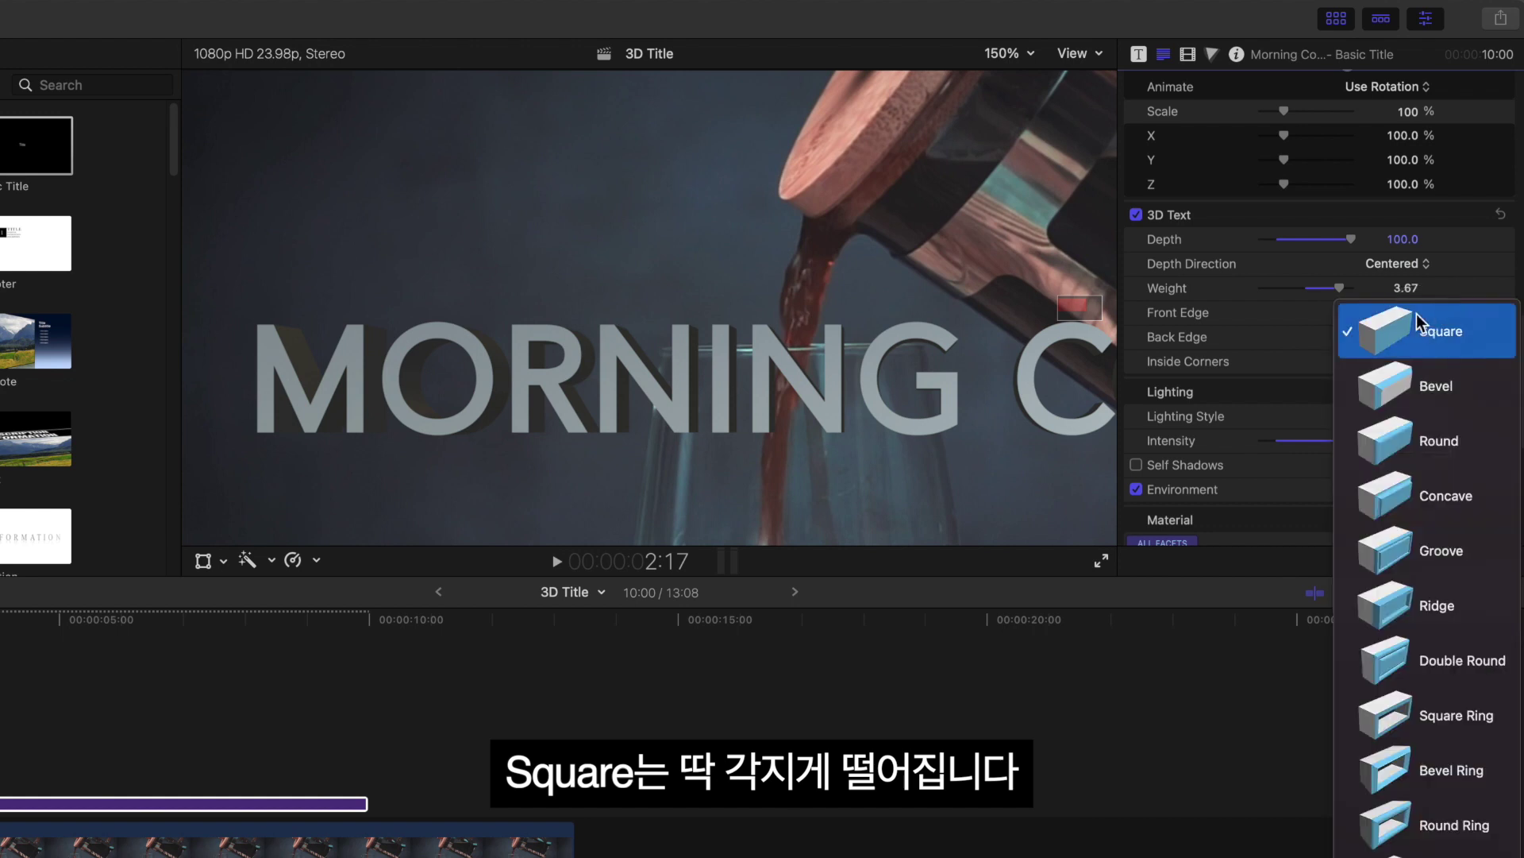
click(1441, 436)
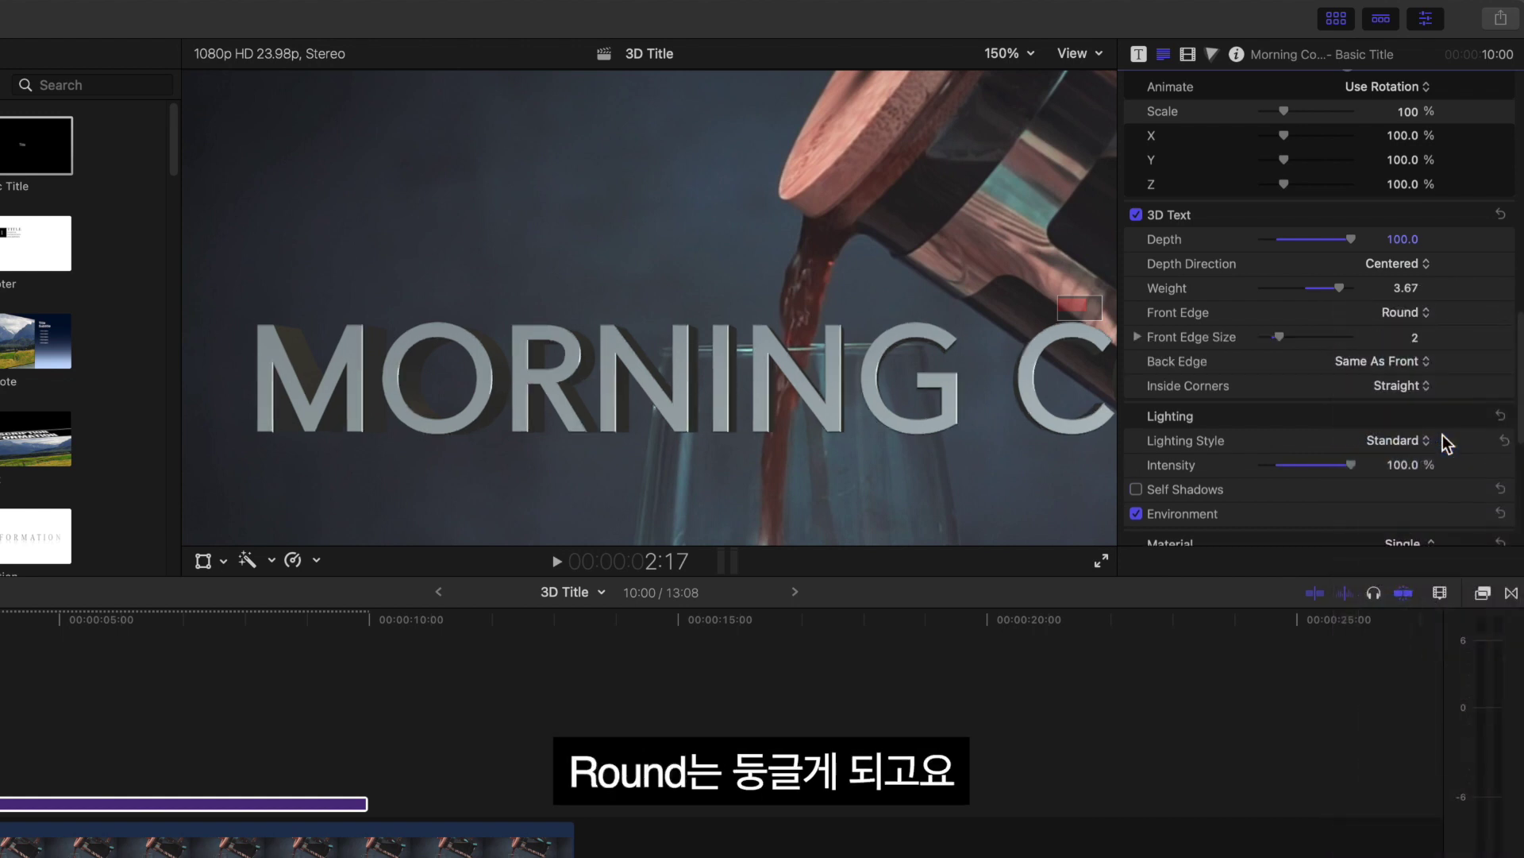
click(1420, 313)
click(1457, 439)
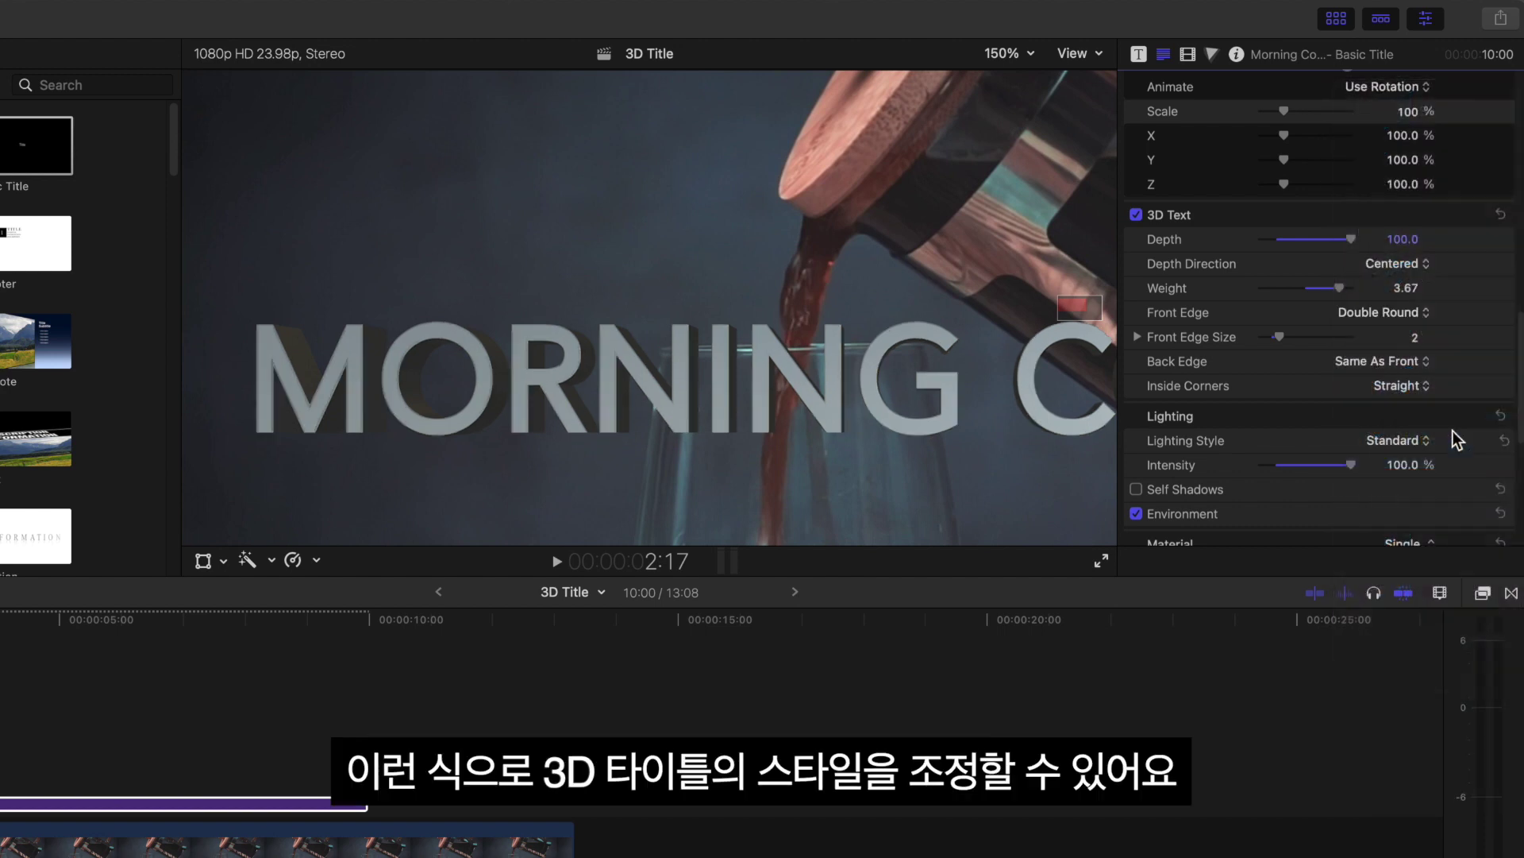
Set the 3D text's front edge style to Square Ring
click(1412, 318)
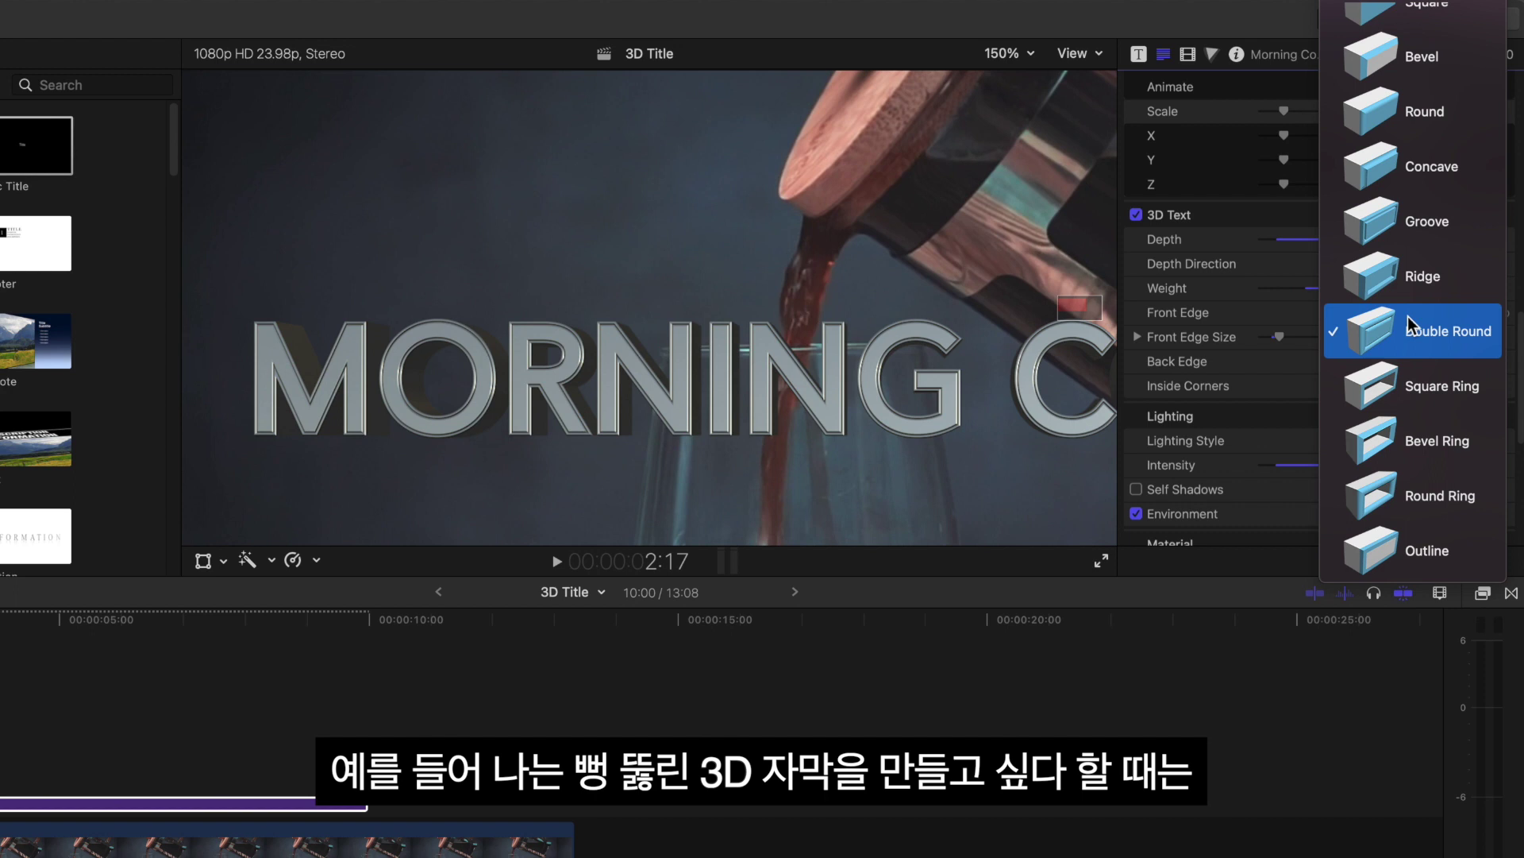
click(1423, 387)
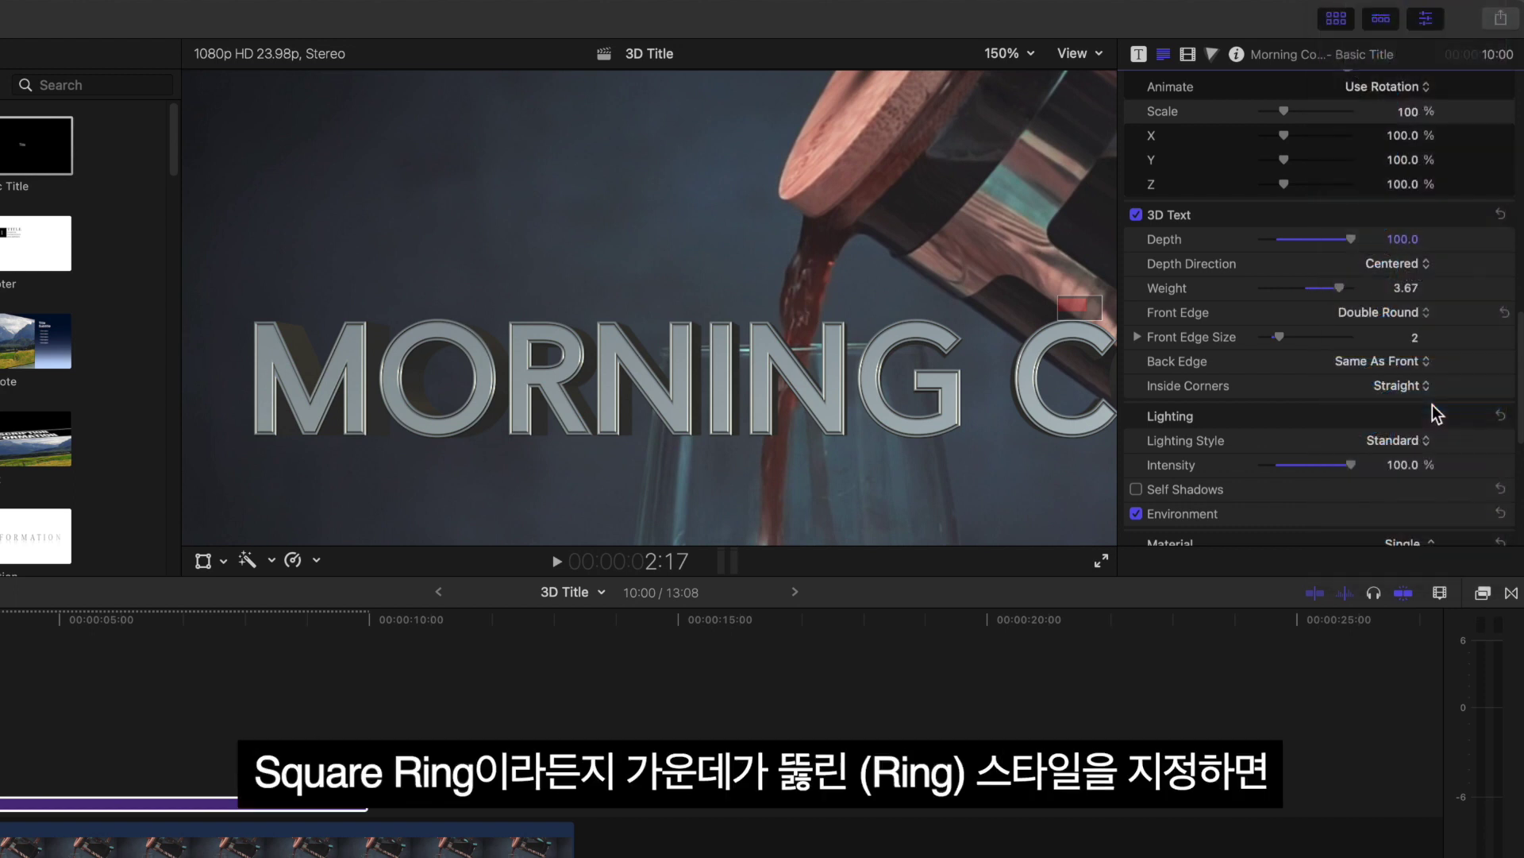
Set the 3D text's front edge style to Bevel Ring and its weight to 3.74
click(1396, 314)
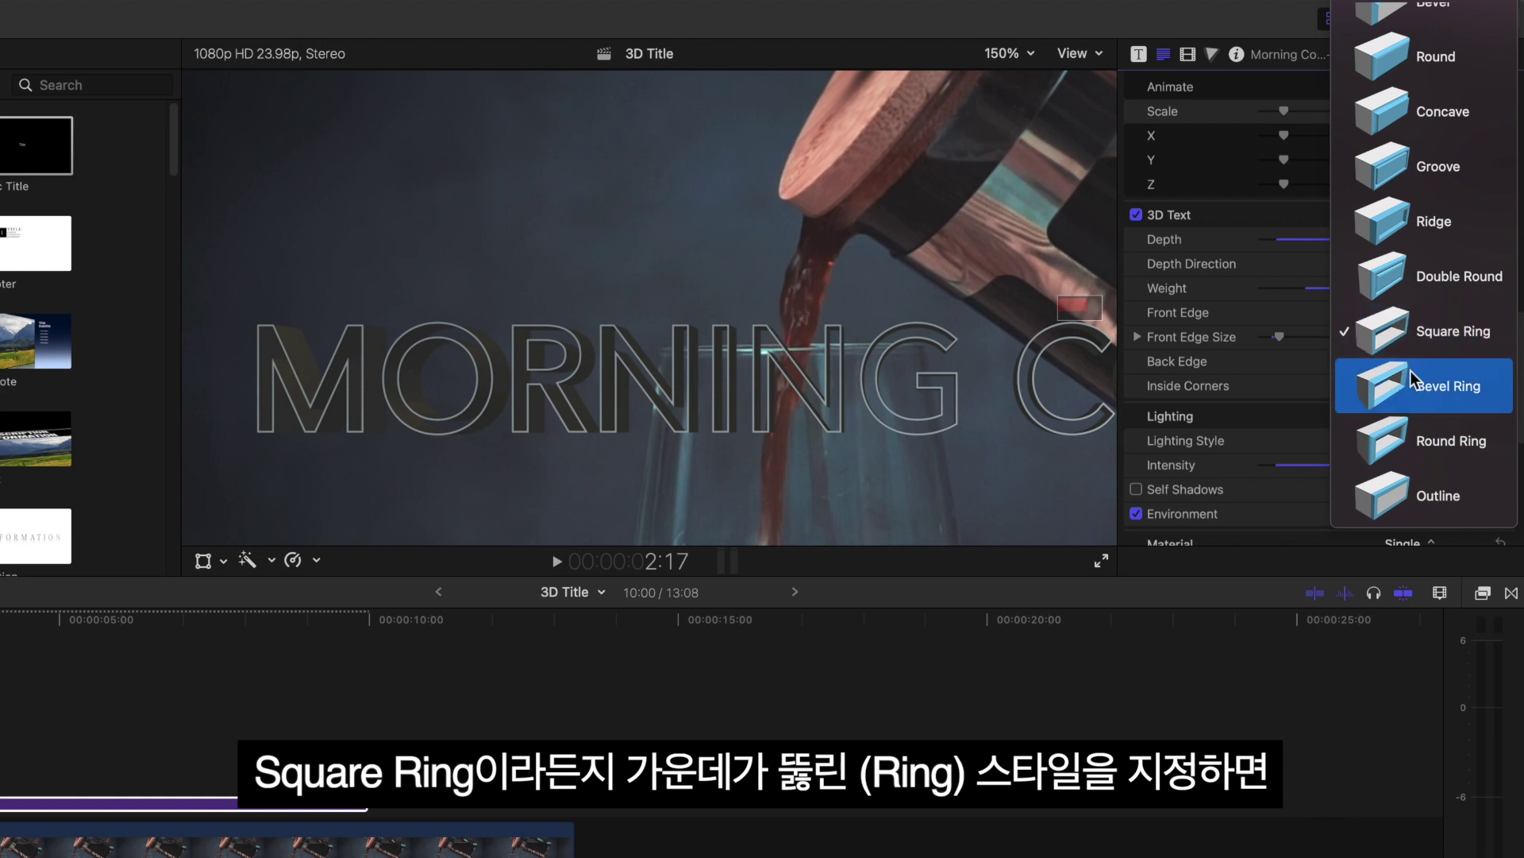
click(1391, 389)
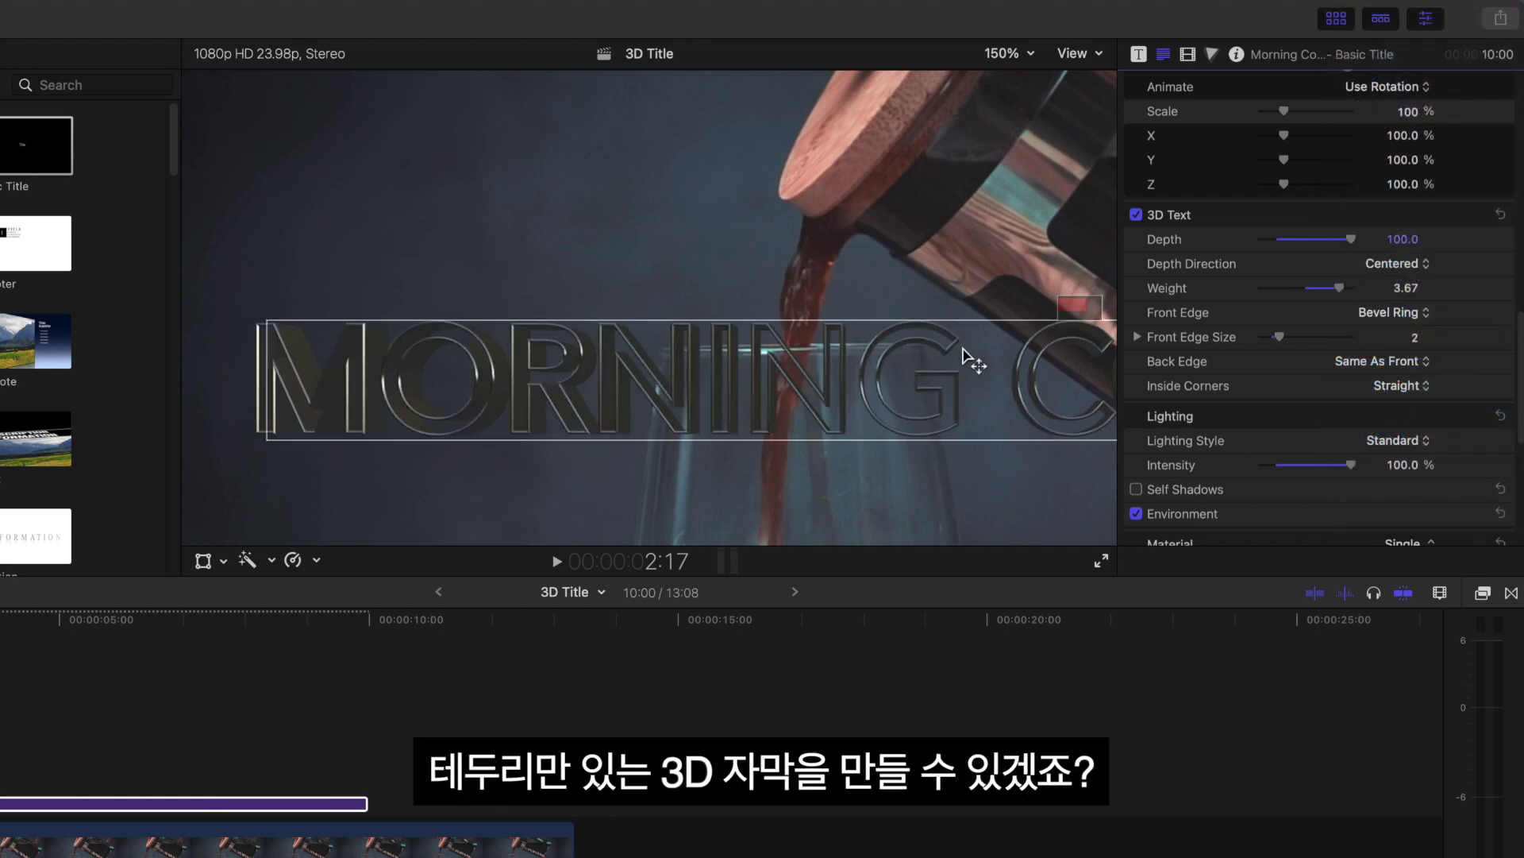
mouse_move(1342, 292)
mouse_down()
mouse_move(1322, 295)
mouse_move(1342, 295)
mouse_up()
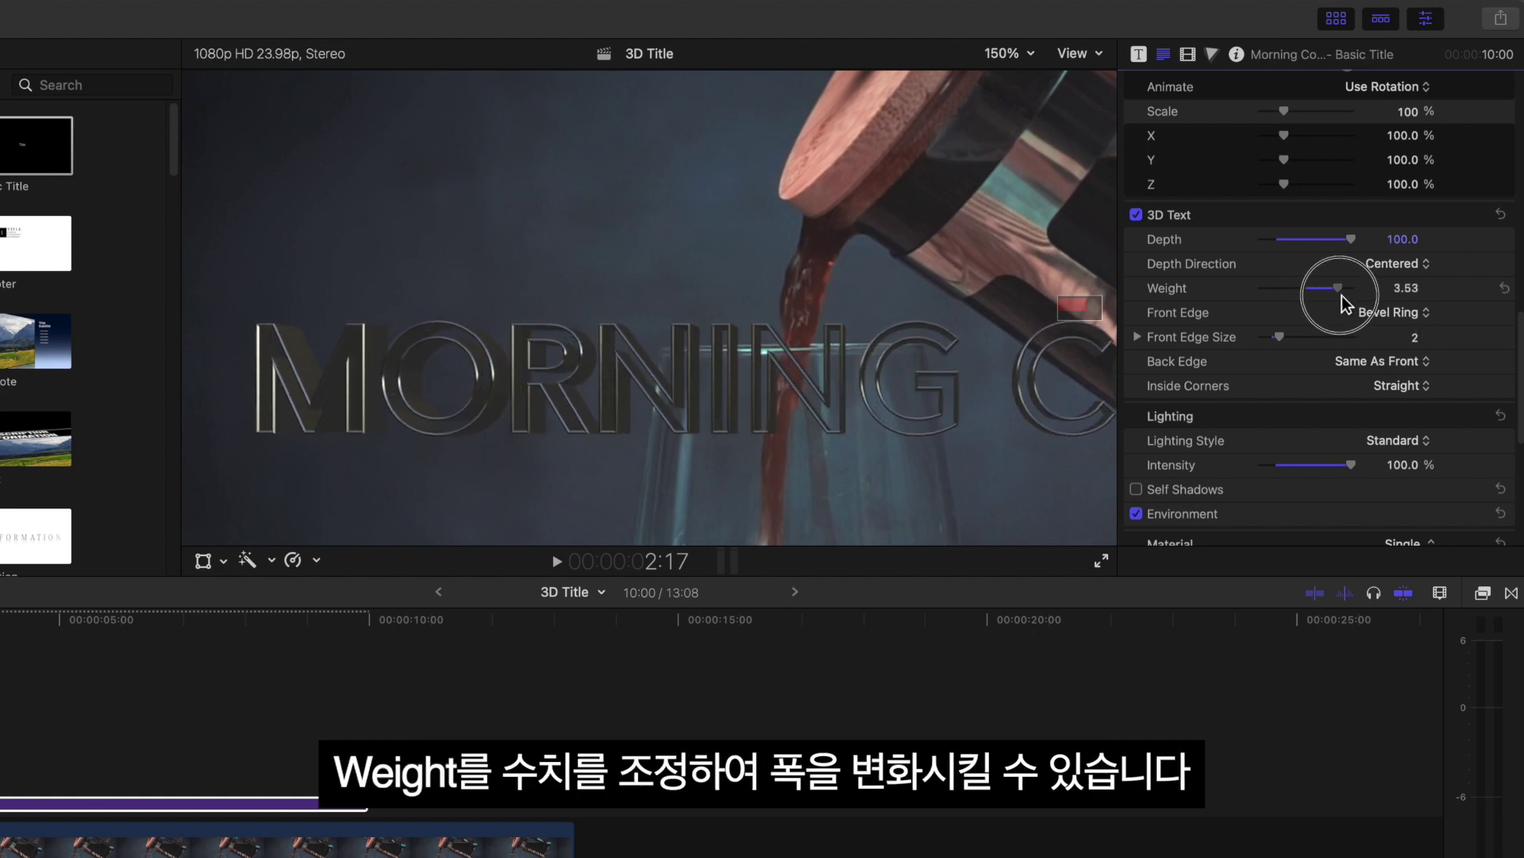
Try the Outline front edge style on the 3D text and reset the front edge to Bevel
click(1407, 318)
click(1418, 445)
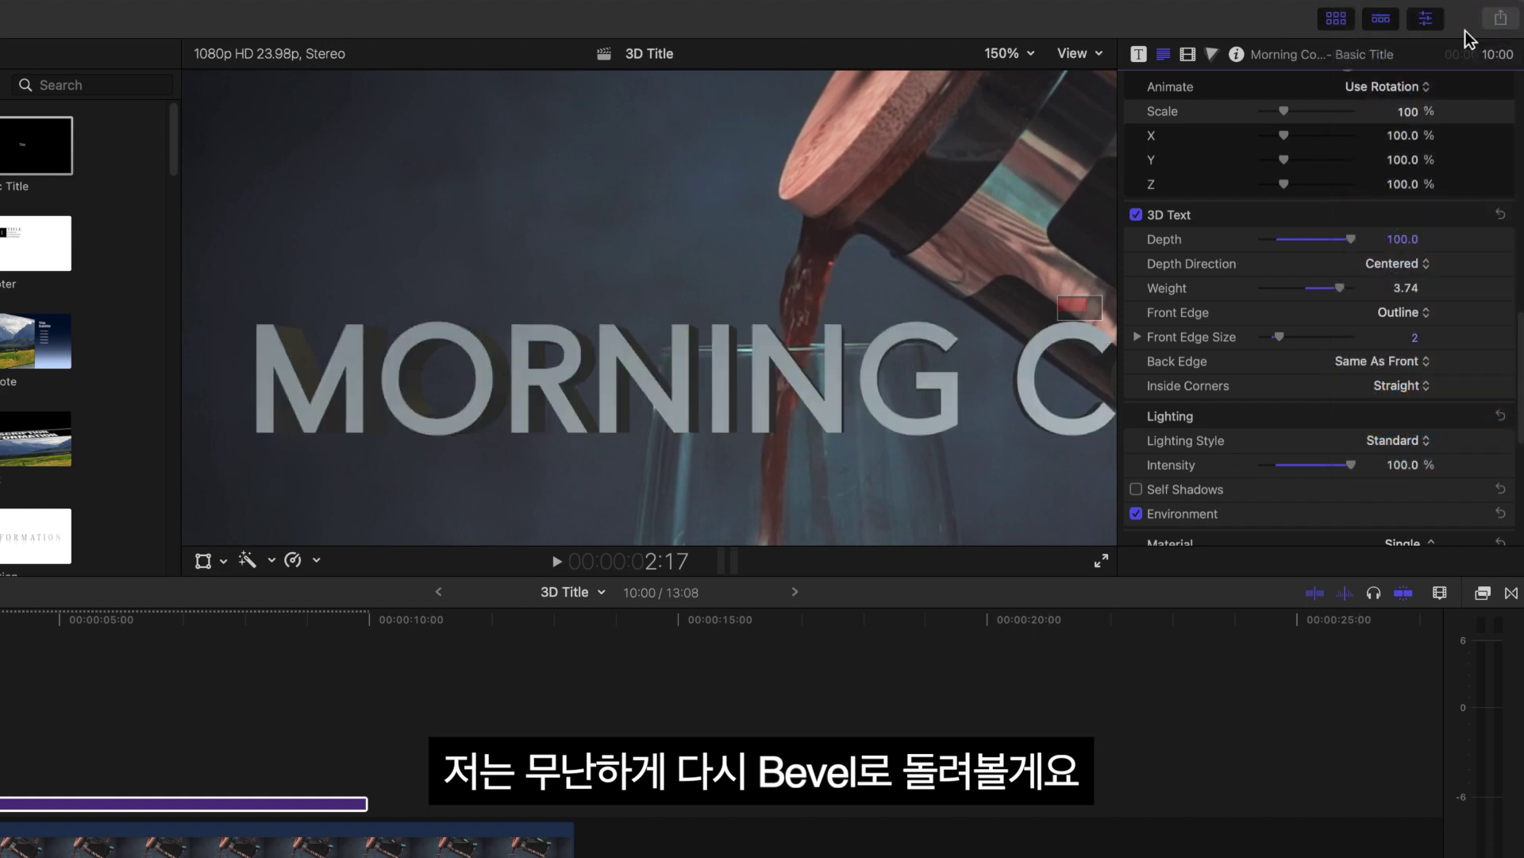
click(1501, 314)
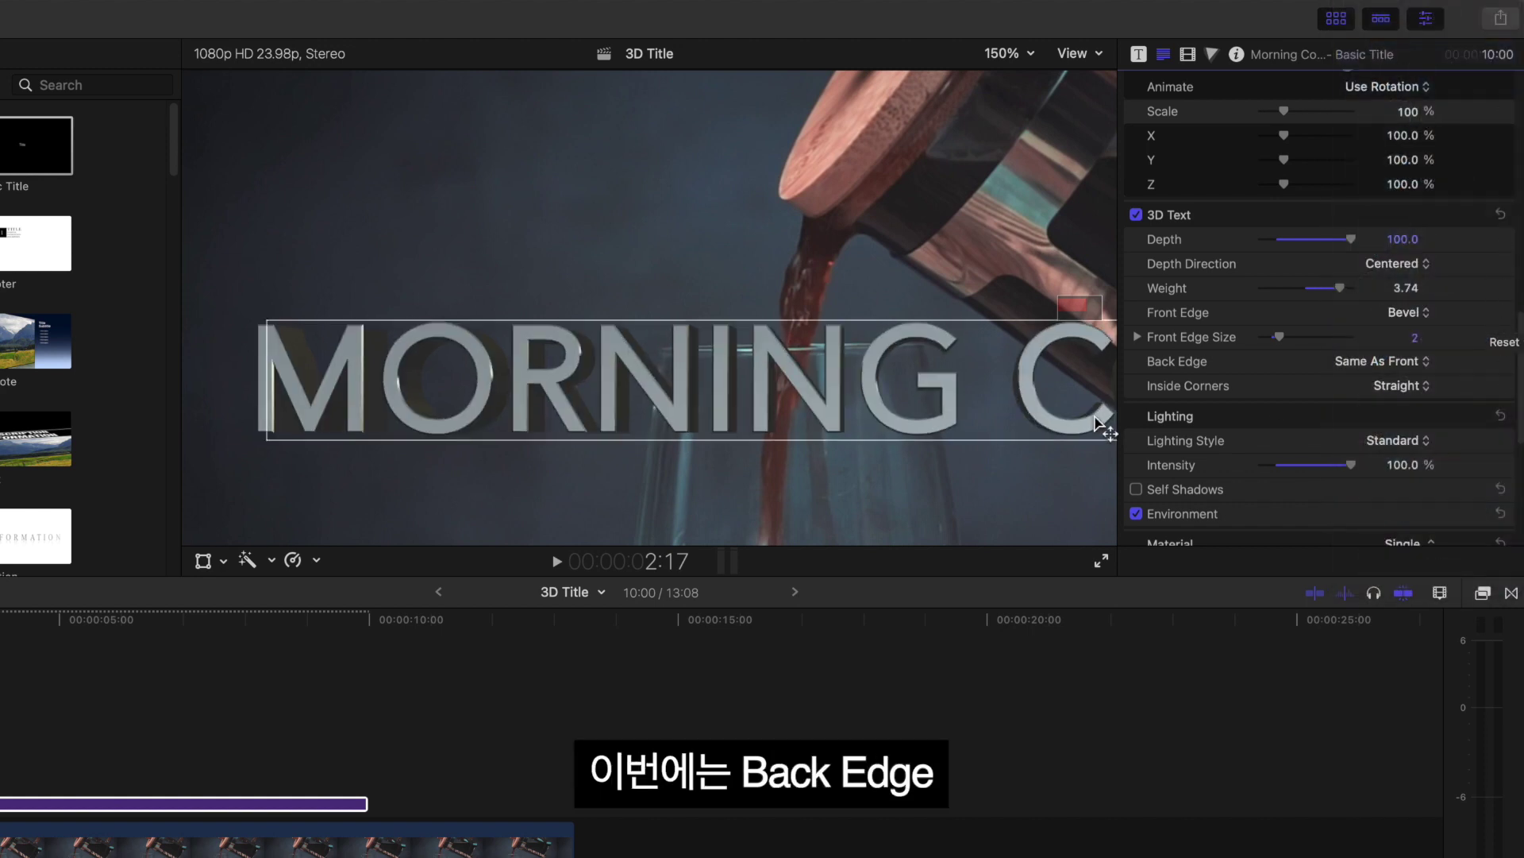
Try the Bevel back edge on the 3D text and set the back edge style to Square
click(1426, 365)
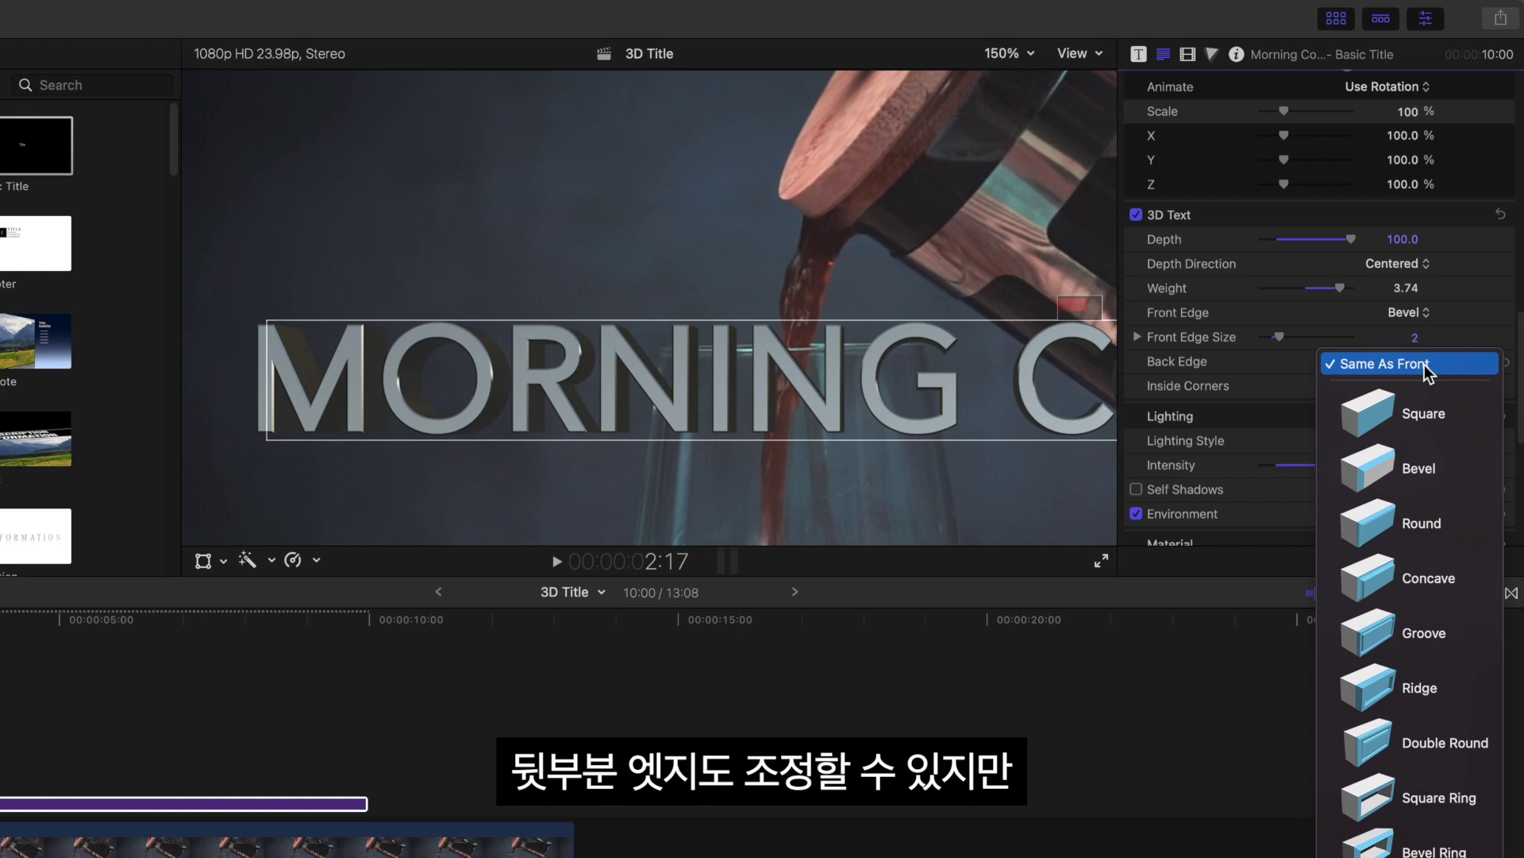
click(1409, 467)
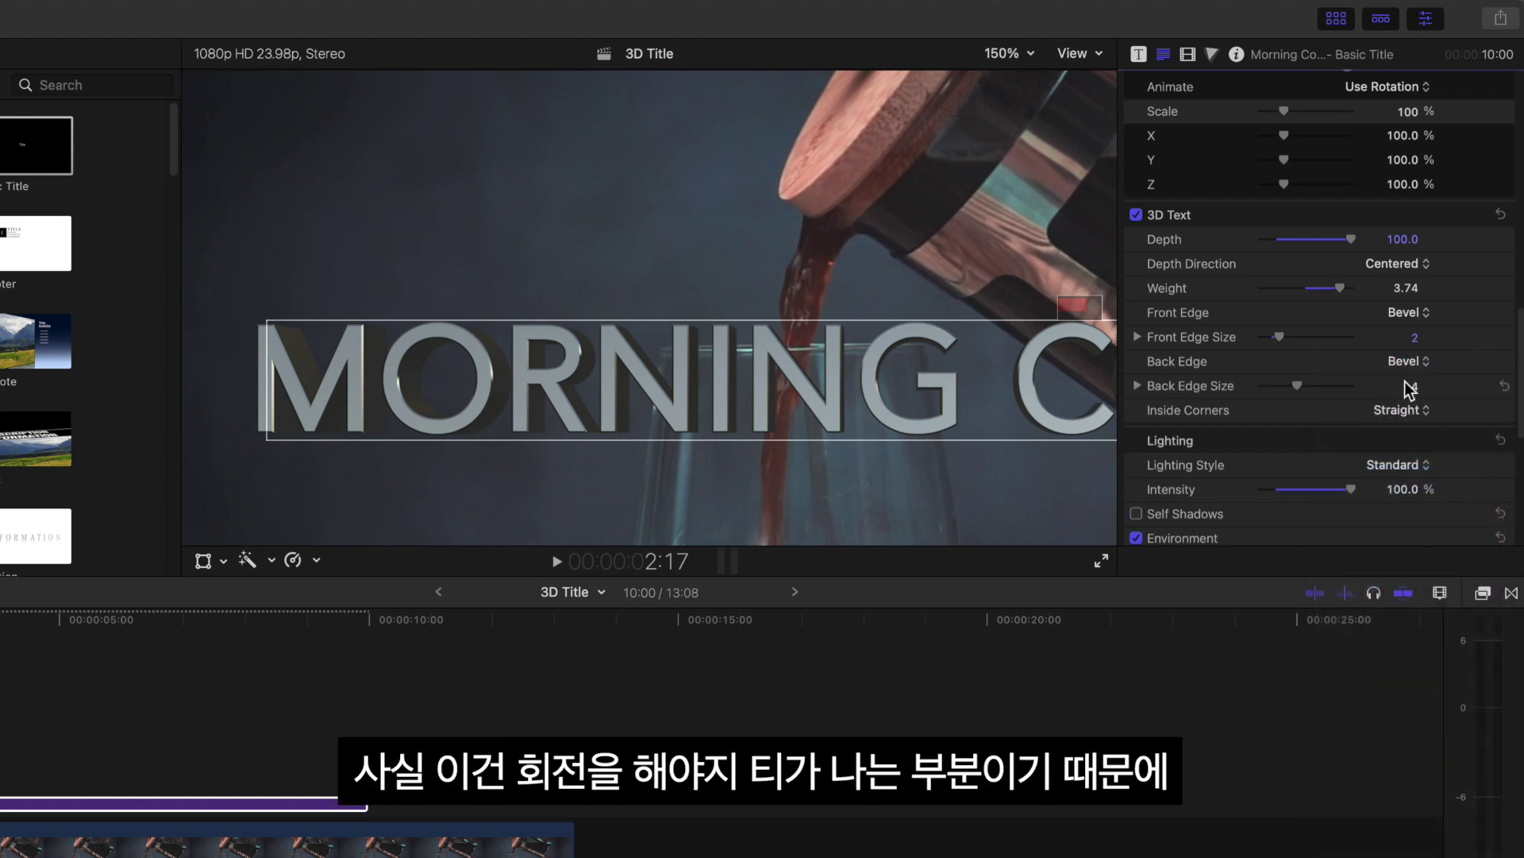
click(1410, 367)
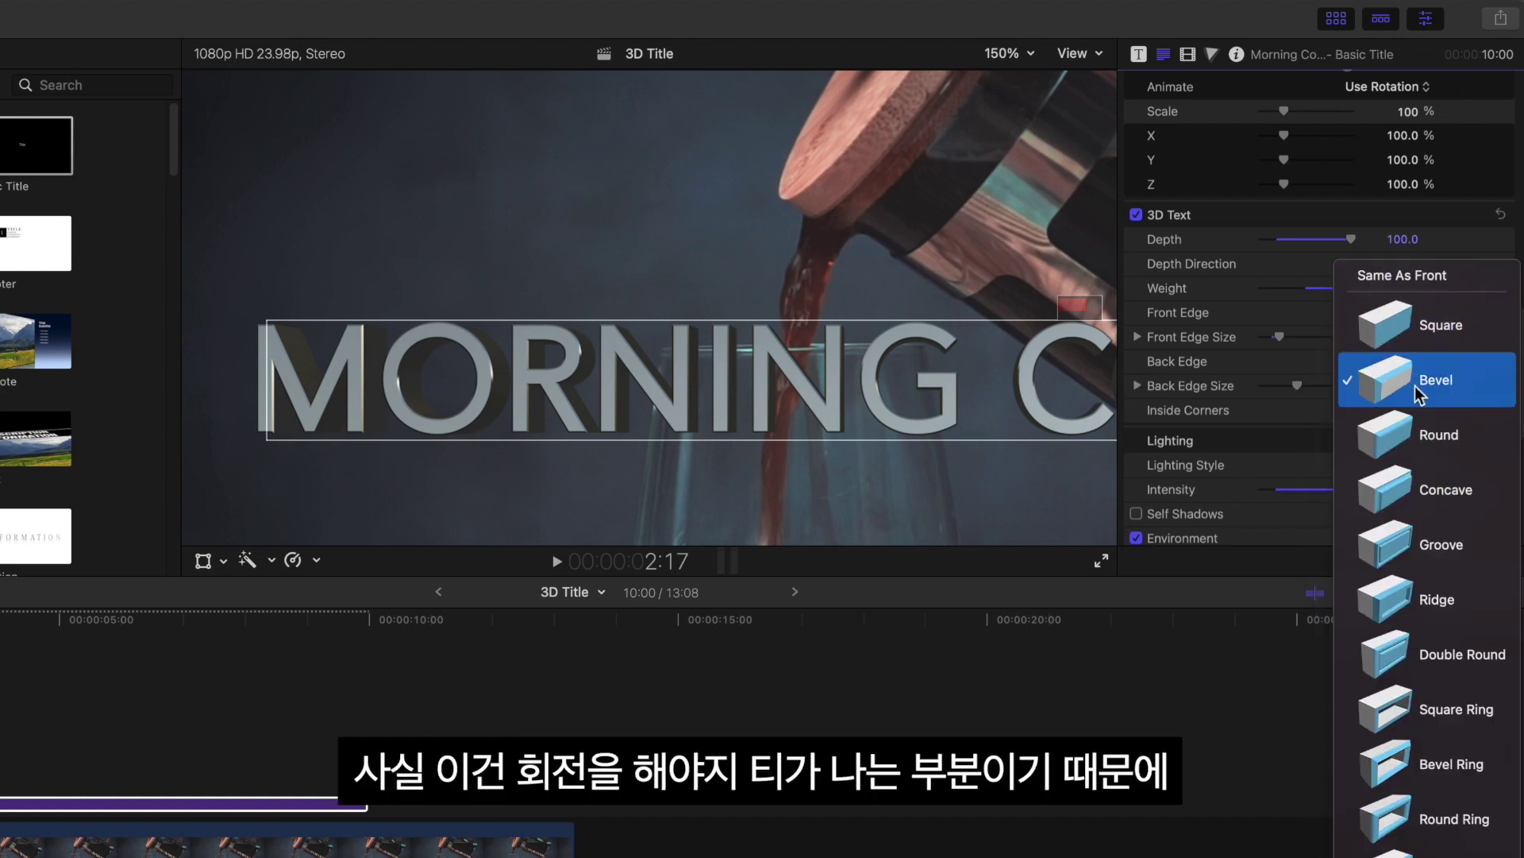
click(1421, 330)
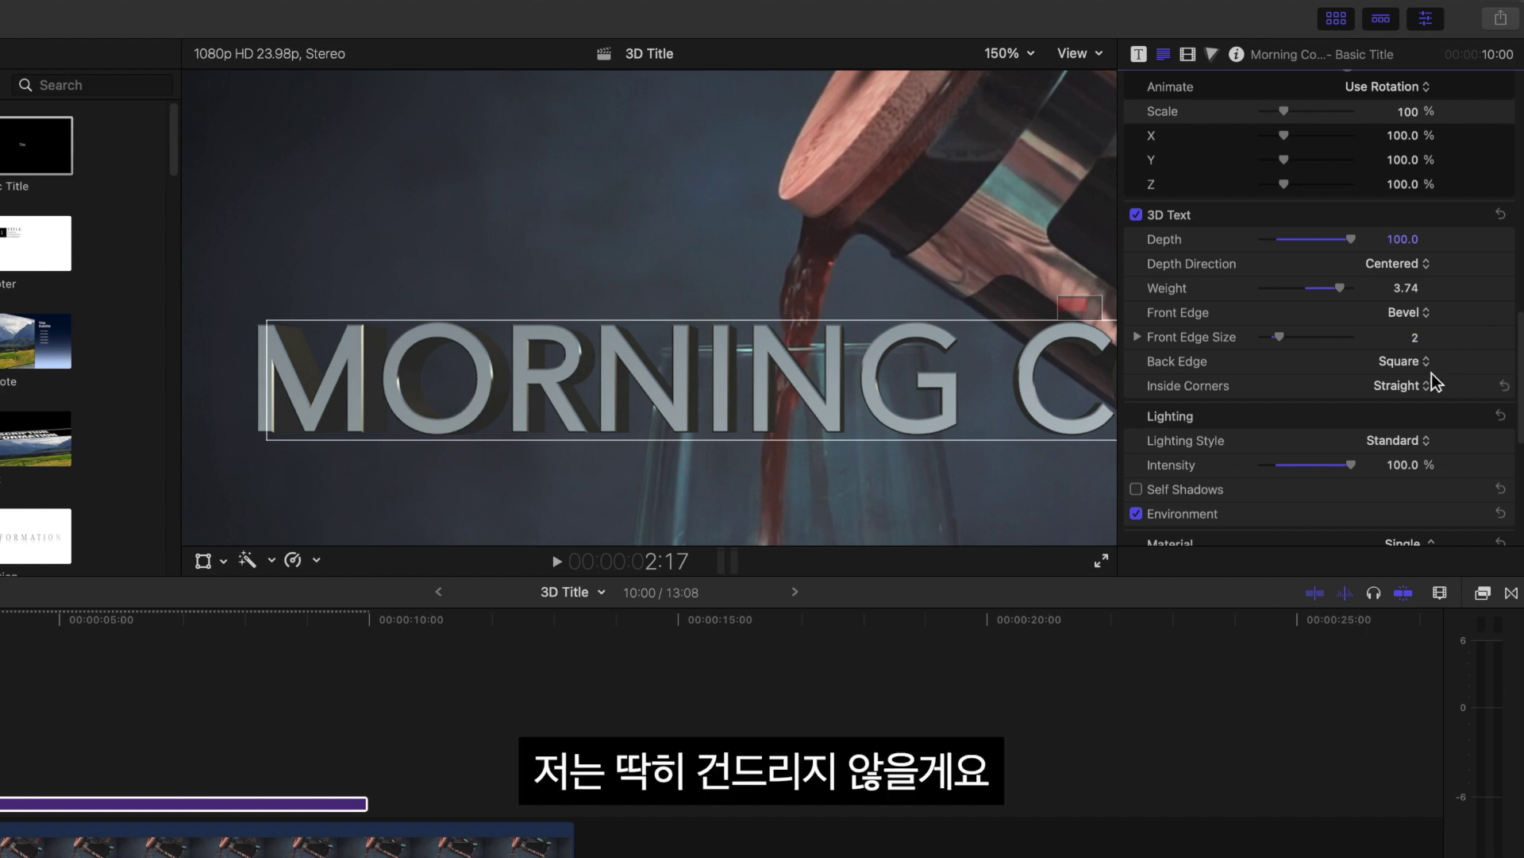
Try the Round and Miter inside corners on the 3D text and return the setting to Straight
click(1420, 388)
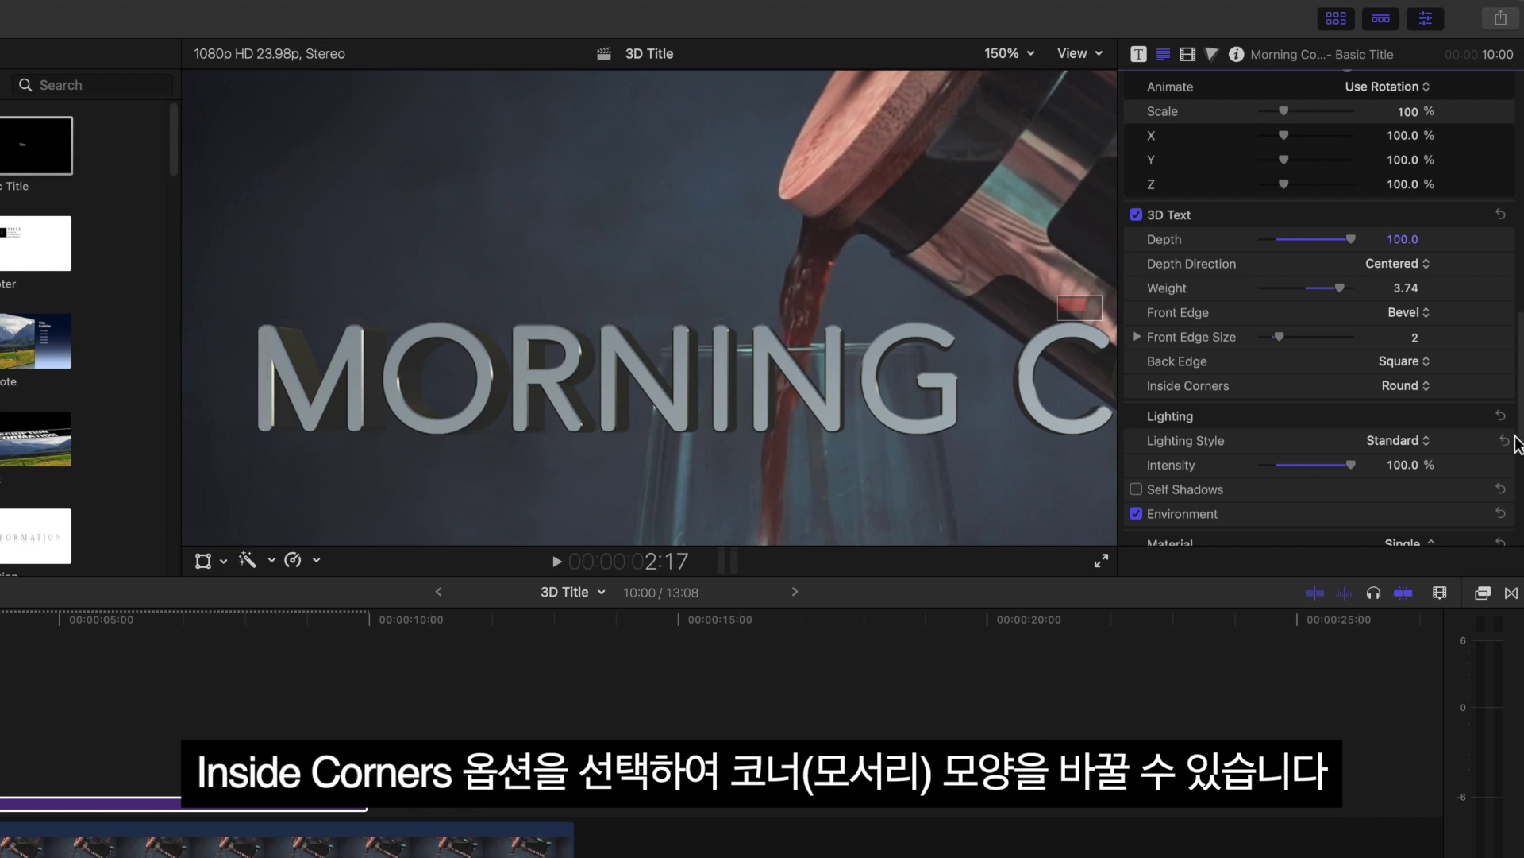
click(1389, 391)
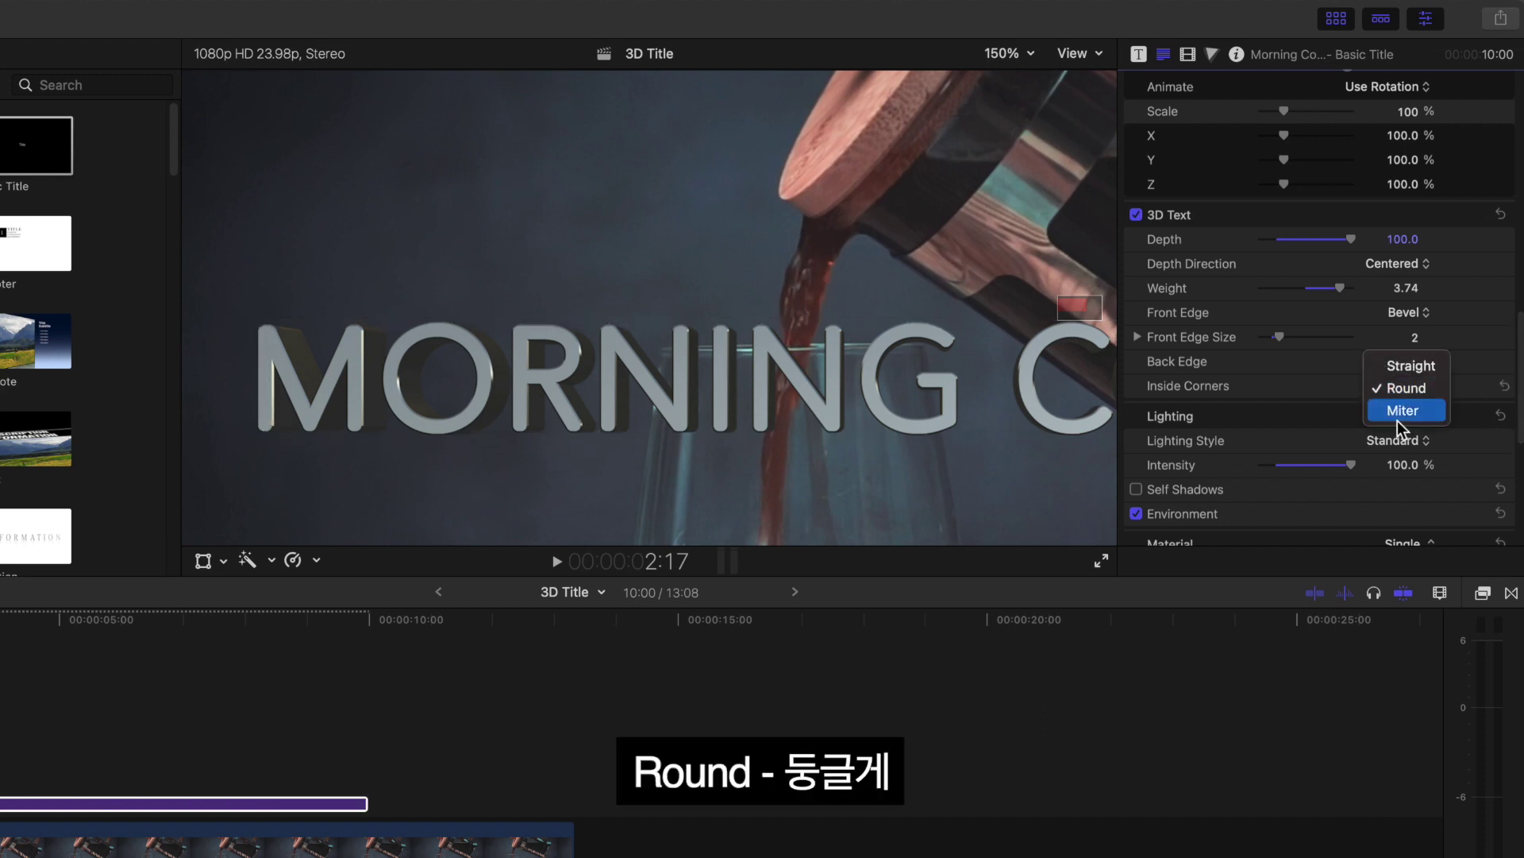
click(1398, 411)
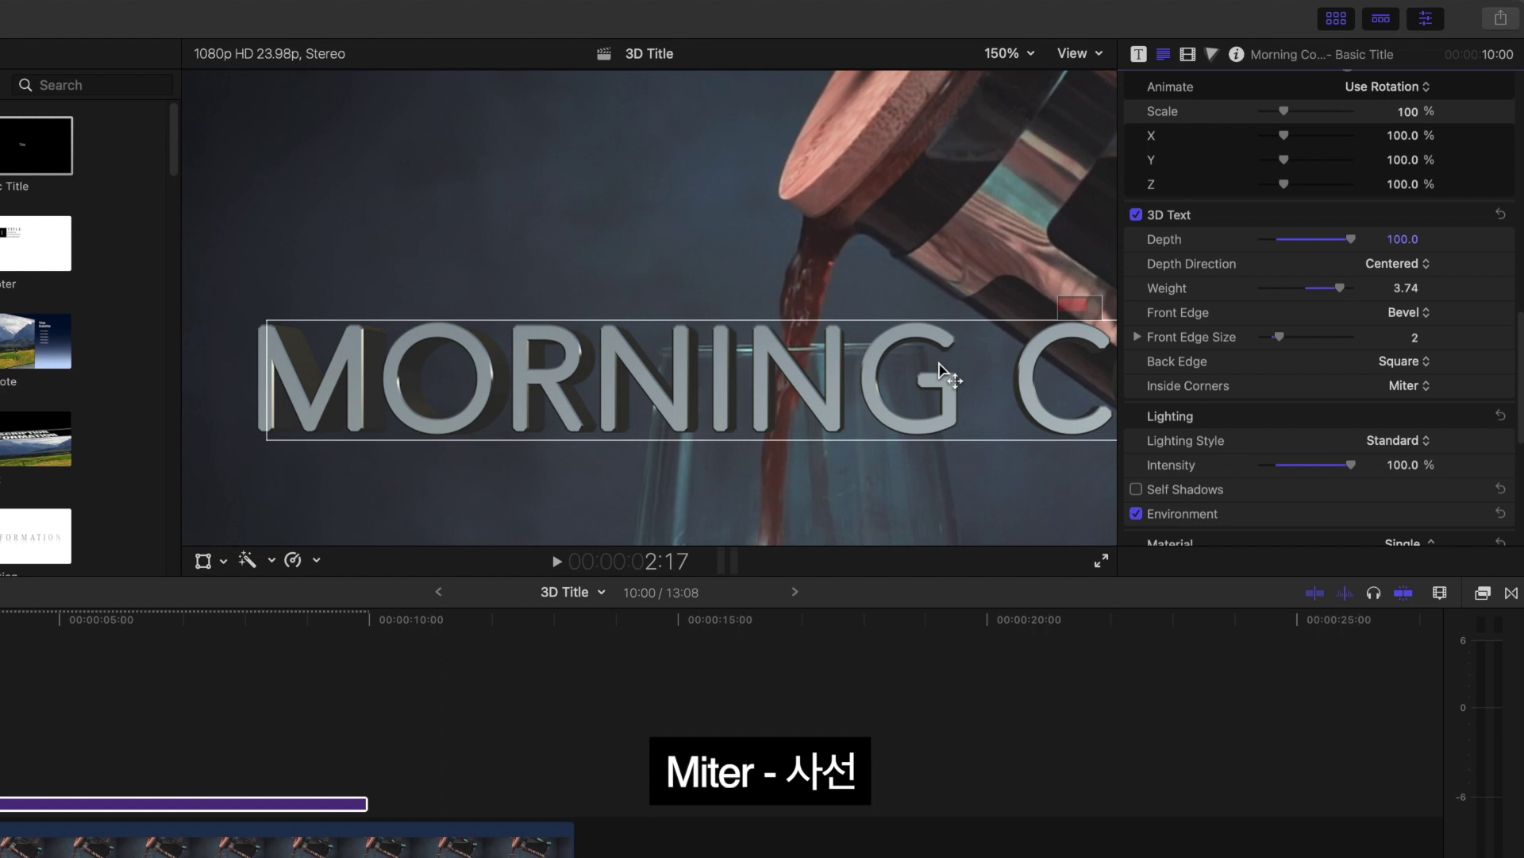
click(1405, 386)
click(1448, 353)
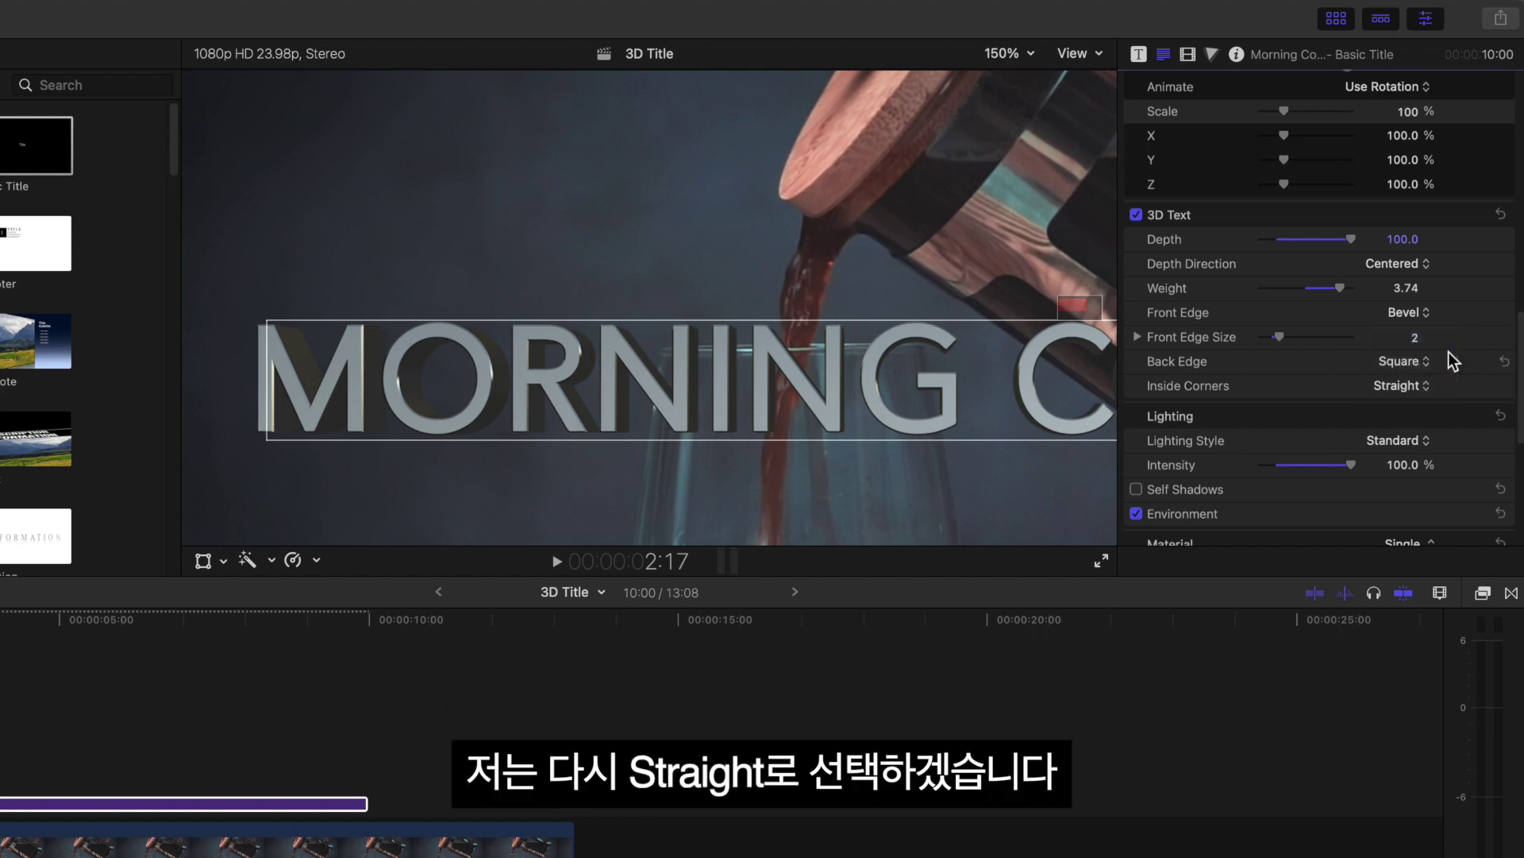
Try the Above, Below and Diagonal Left lighting styles on the 3D text and go back to Below
scroll(1434, 320, down, 2)
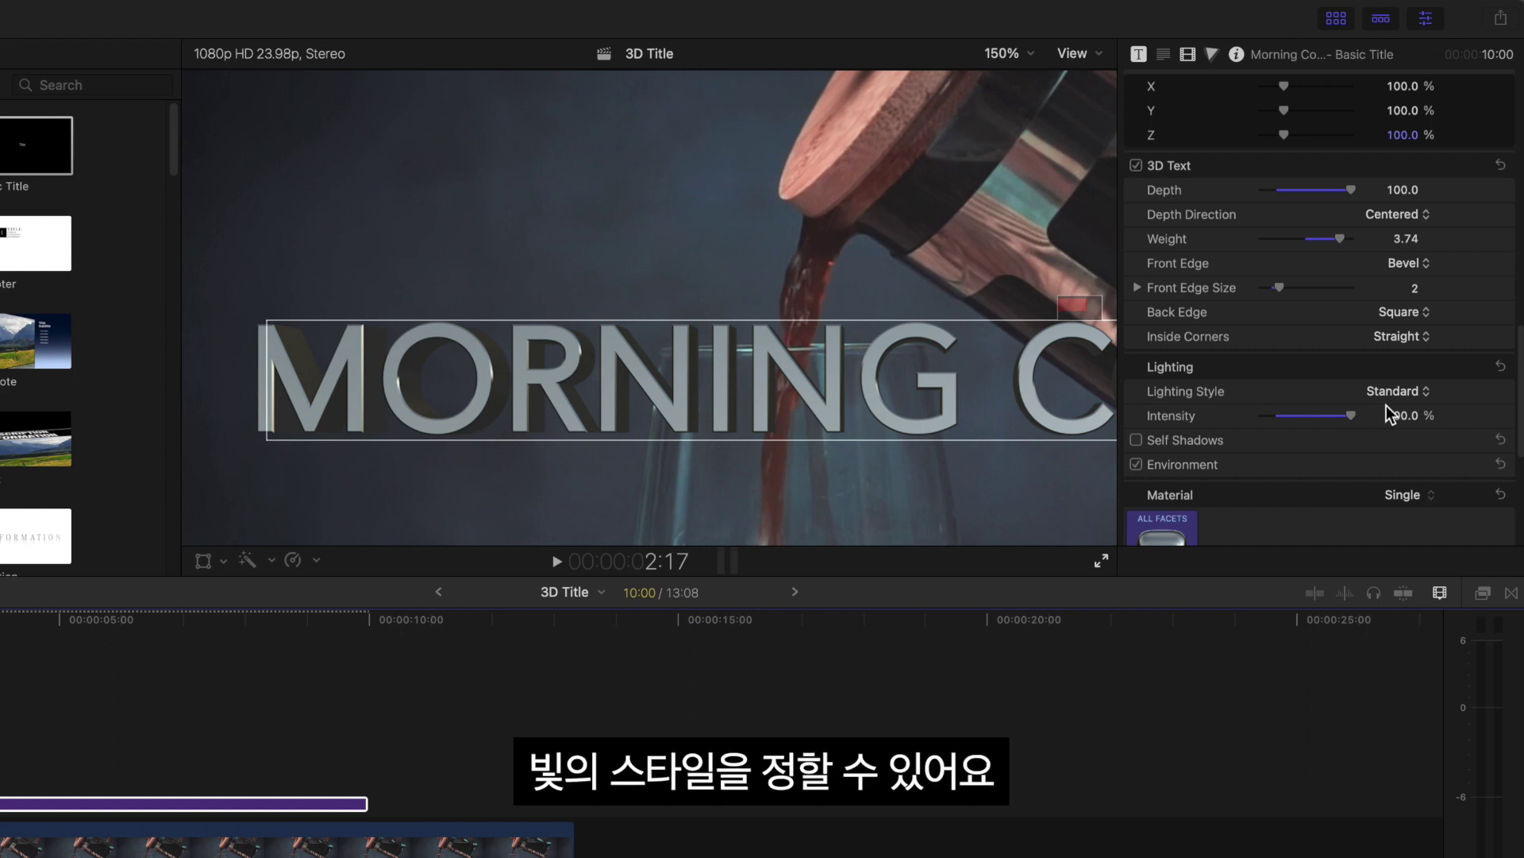
scroll(1423, 417, down, 5)
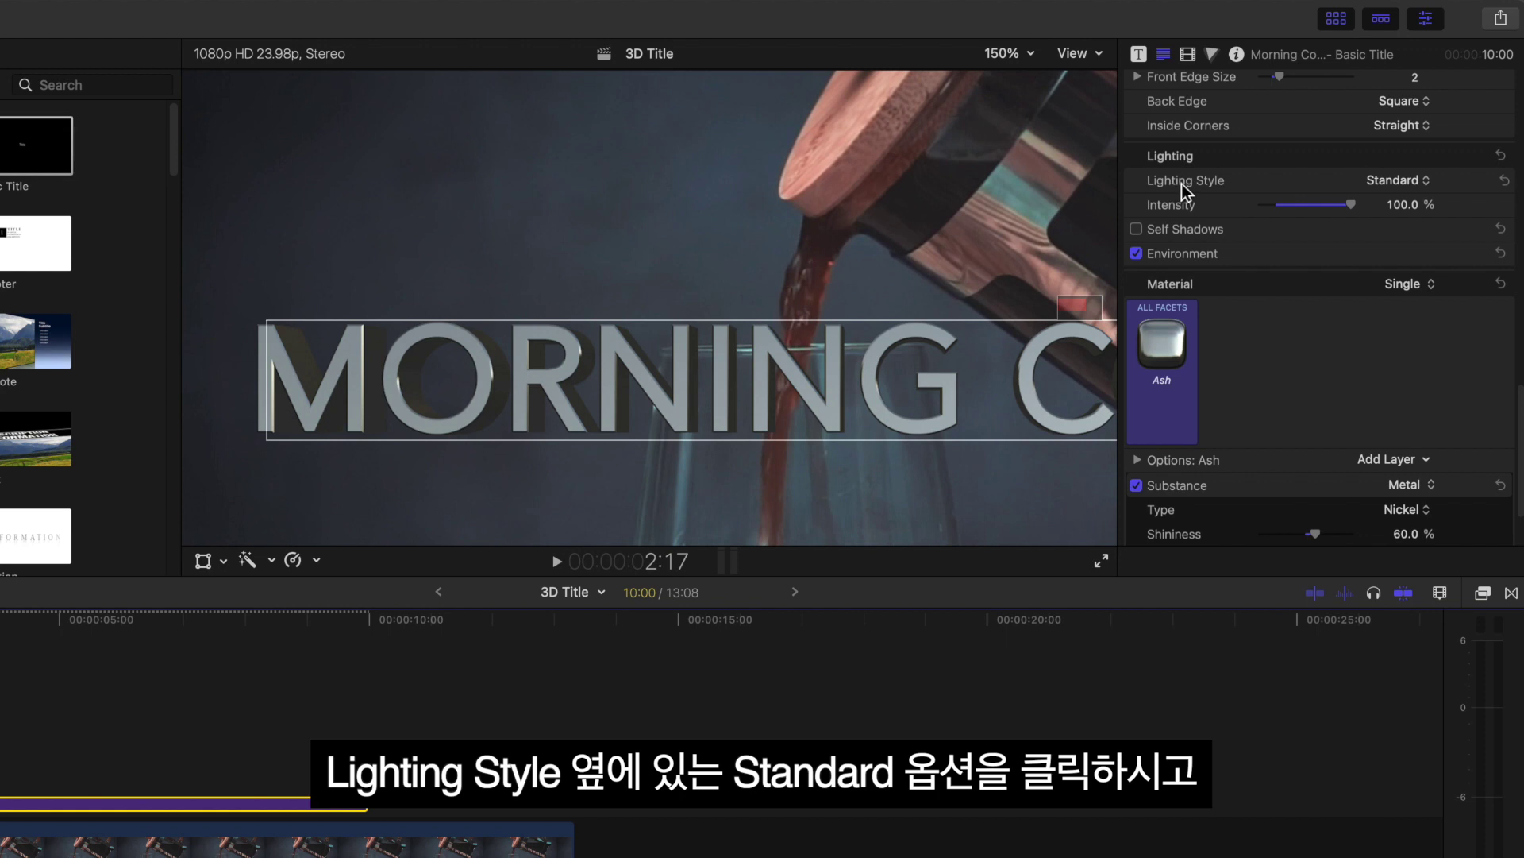
click(1422, 188)
click(1489, 266)
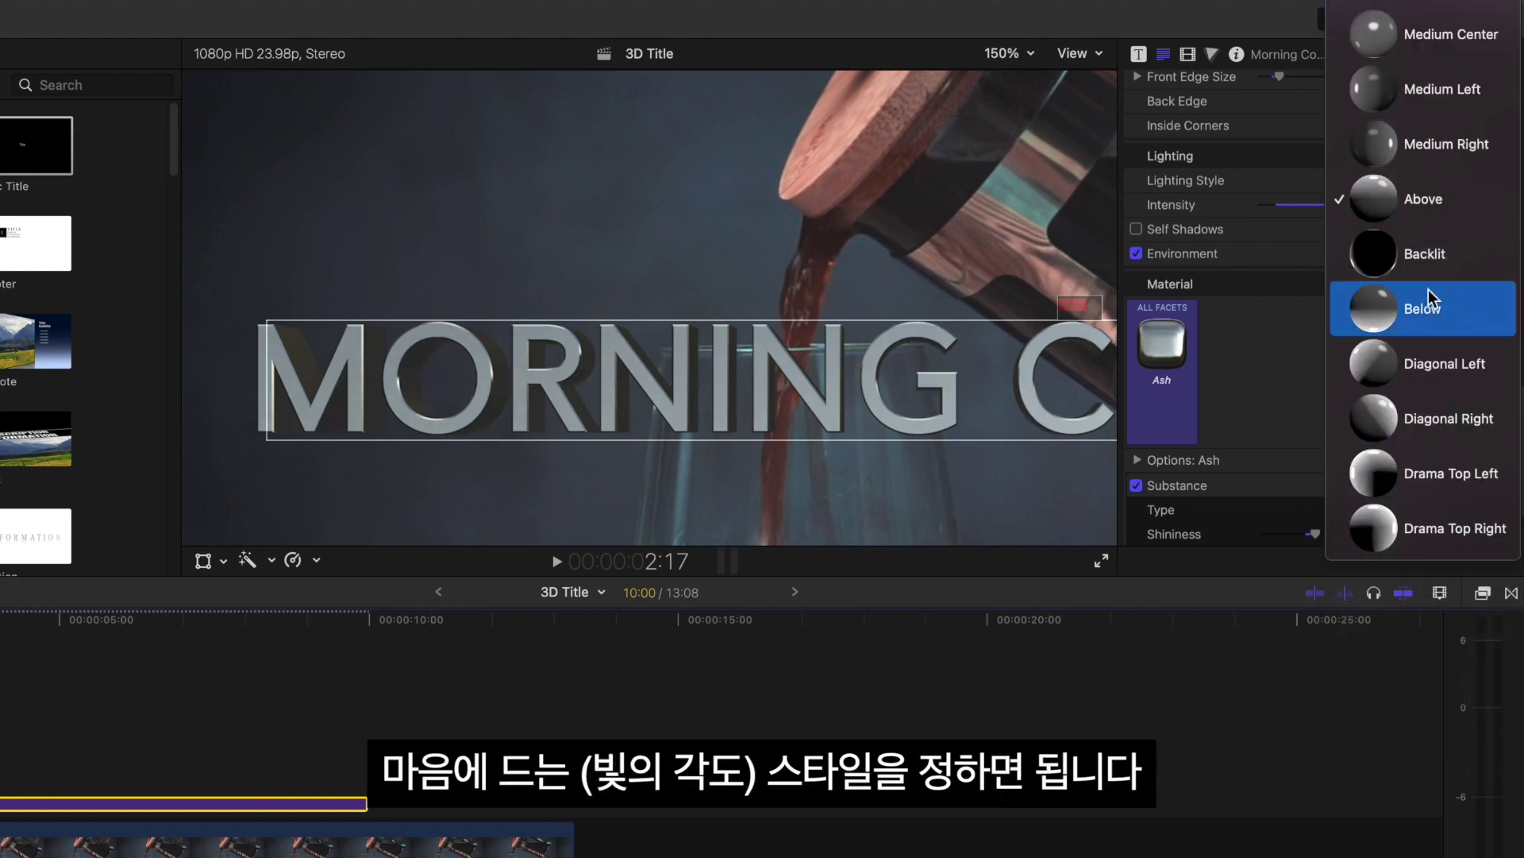
click(1431, 296)
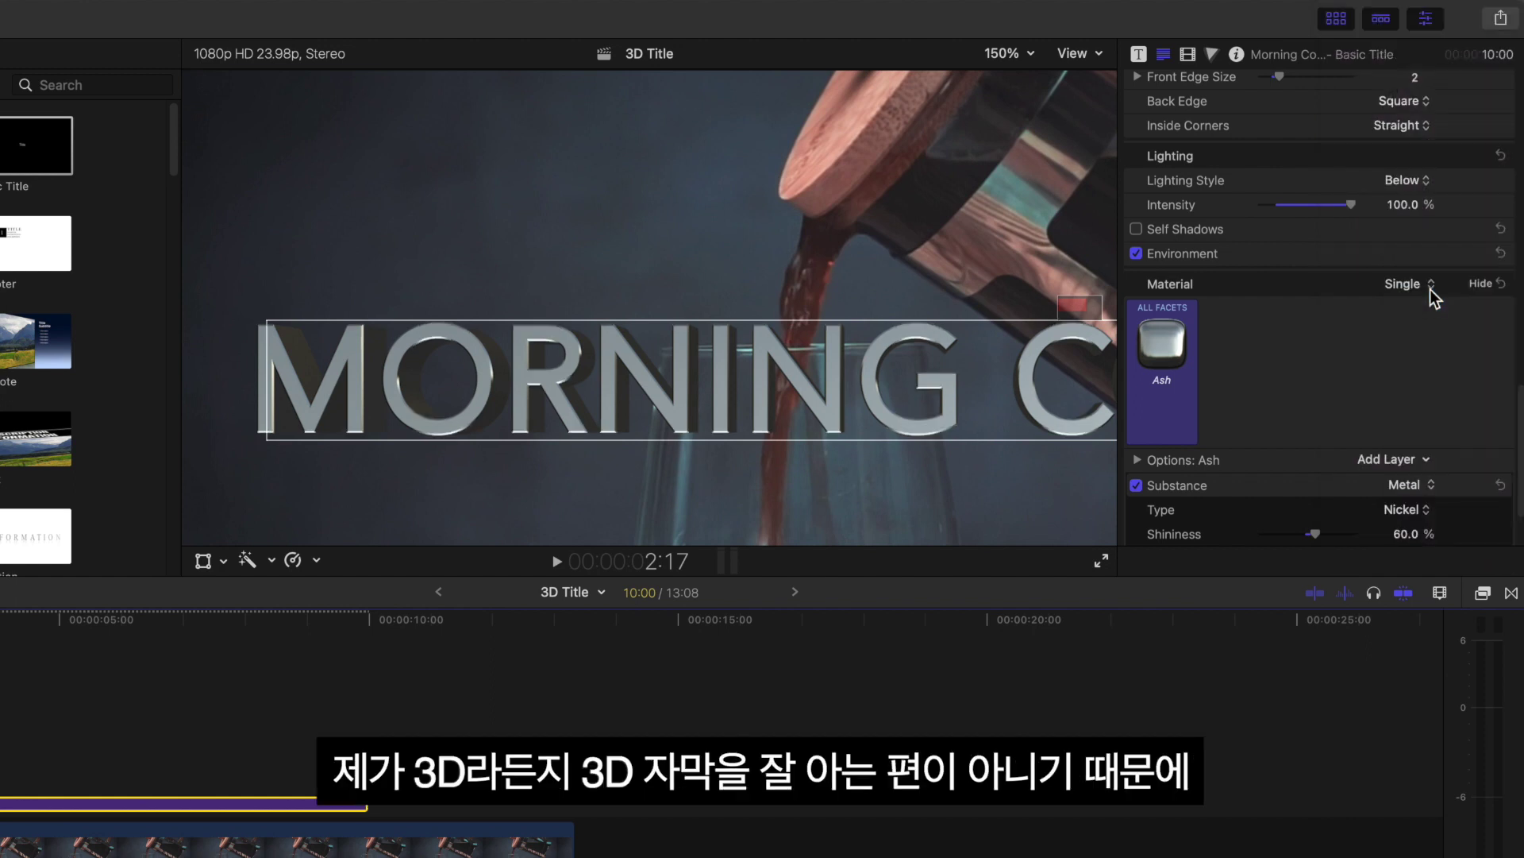
click(1421, 181)
click(1429, 235)
click(1413, 189)
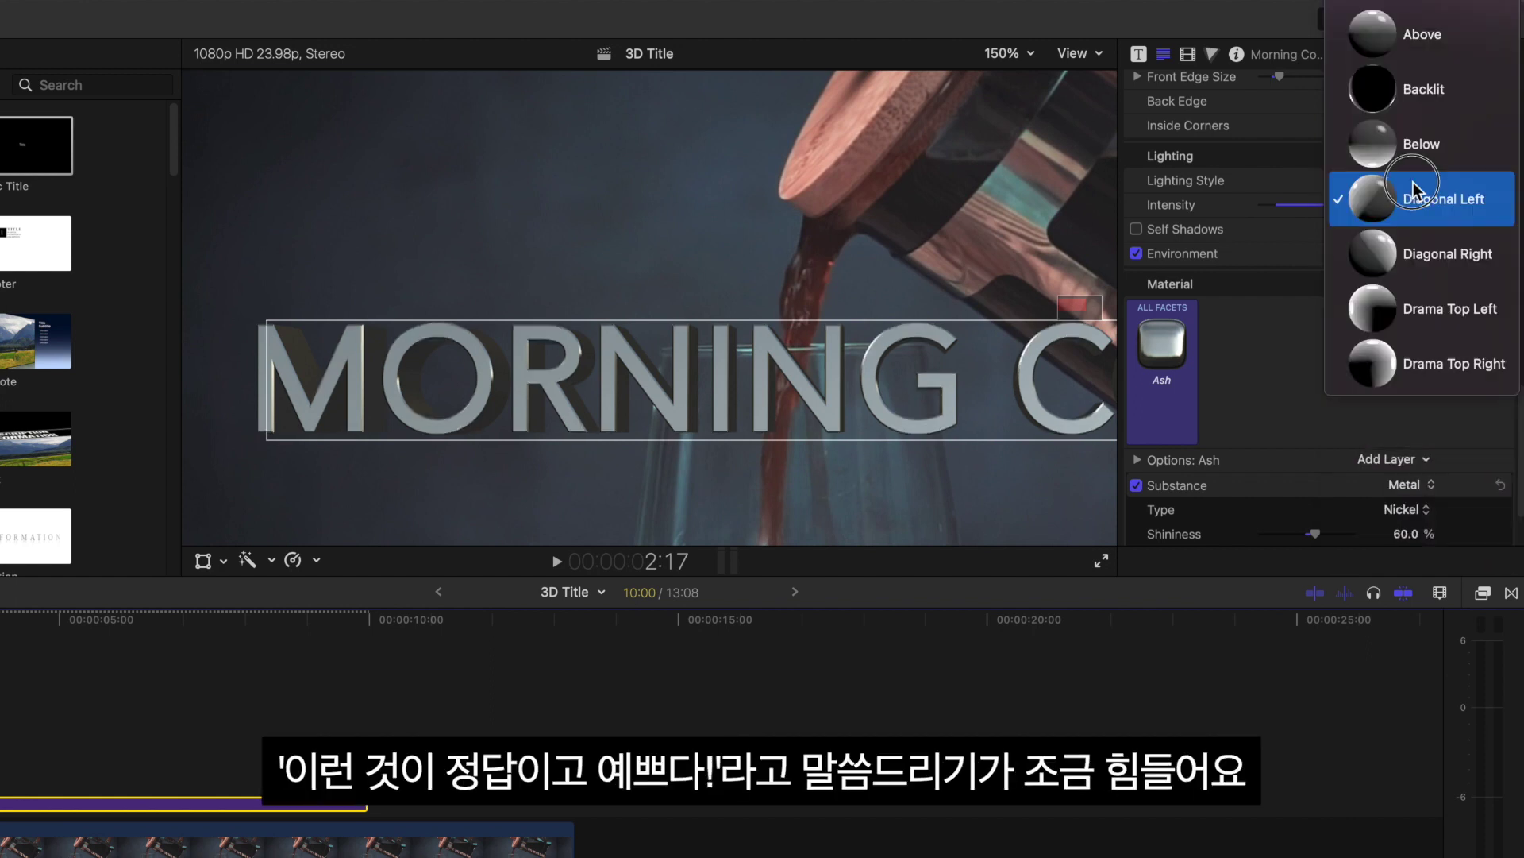
click(1418, 156)
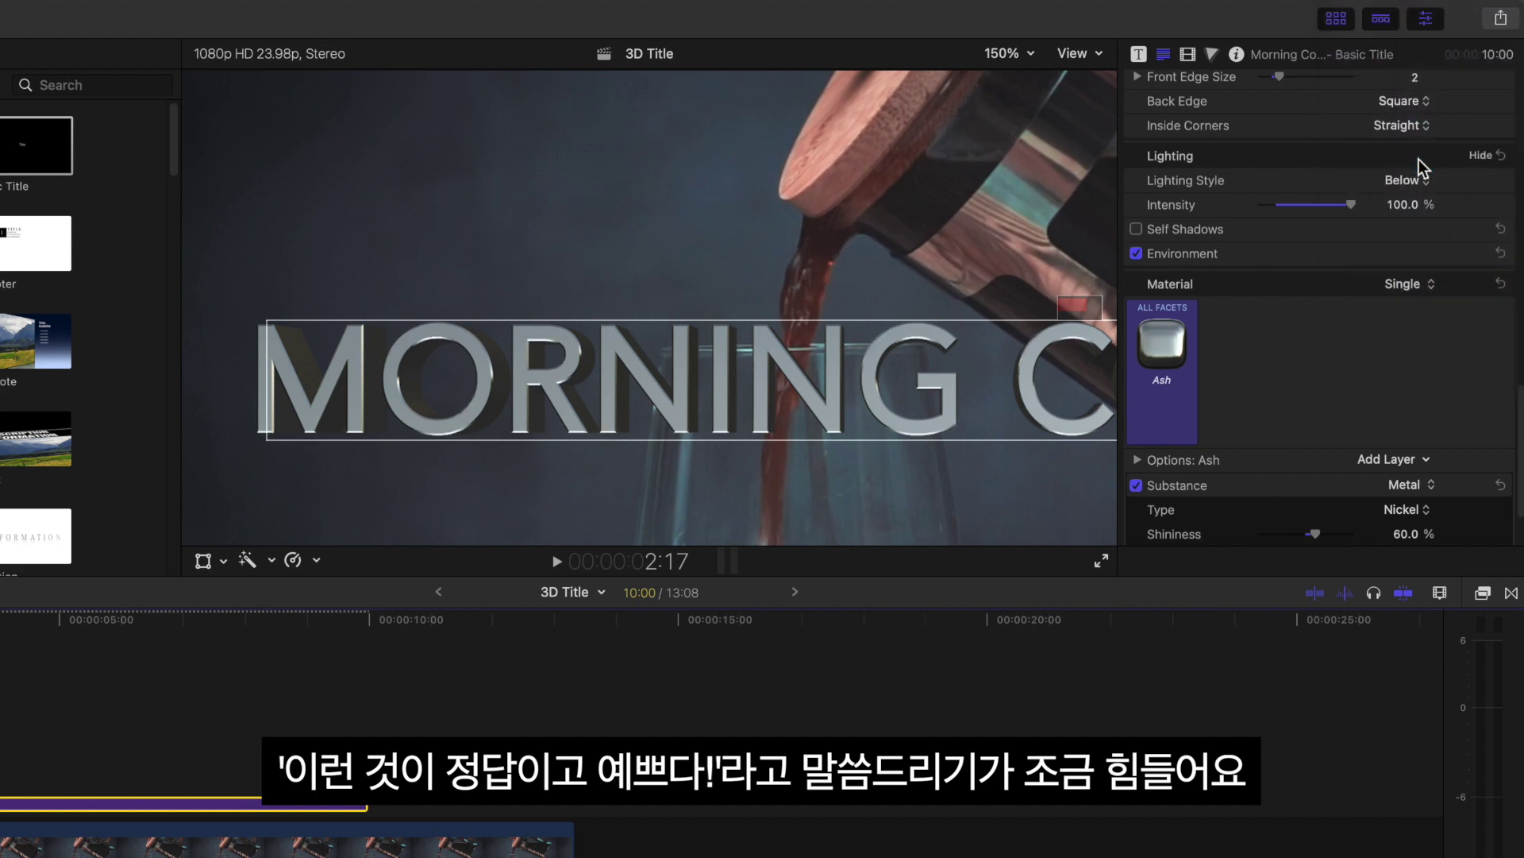
Set the 3D text's lighting style to Above
scroll(1431, 318, up, 3)
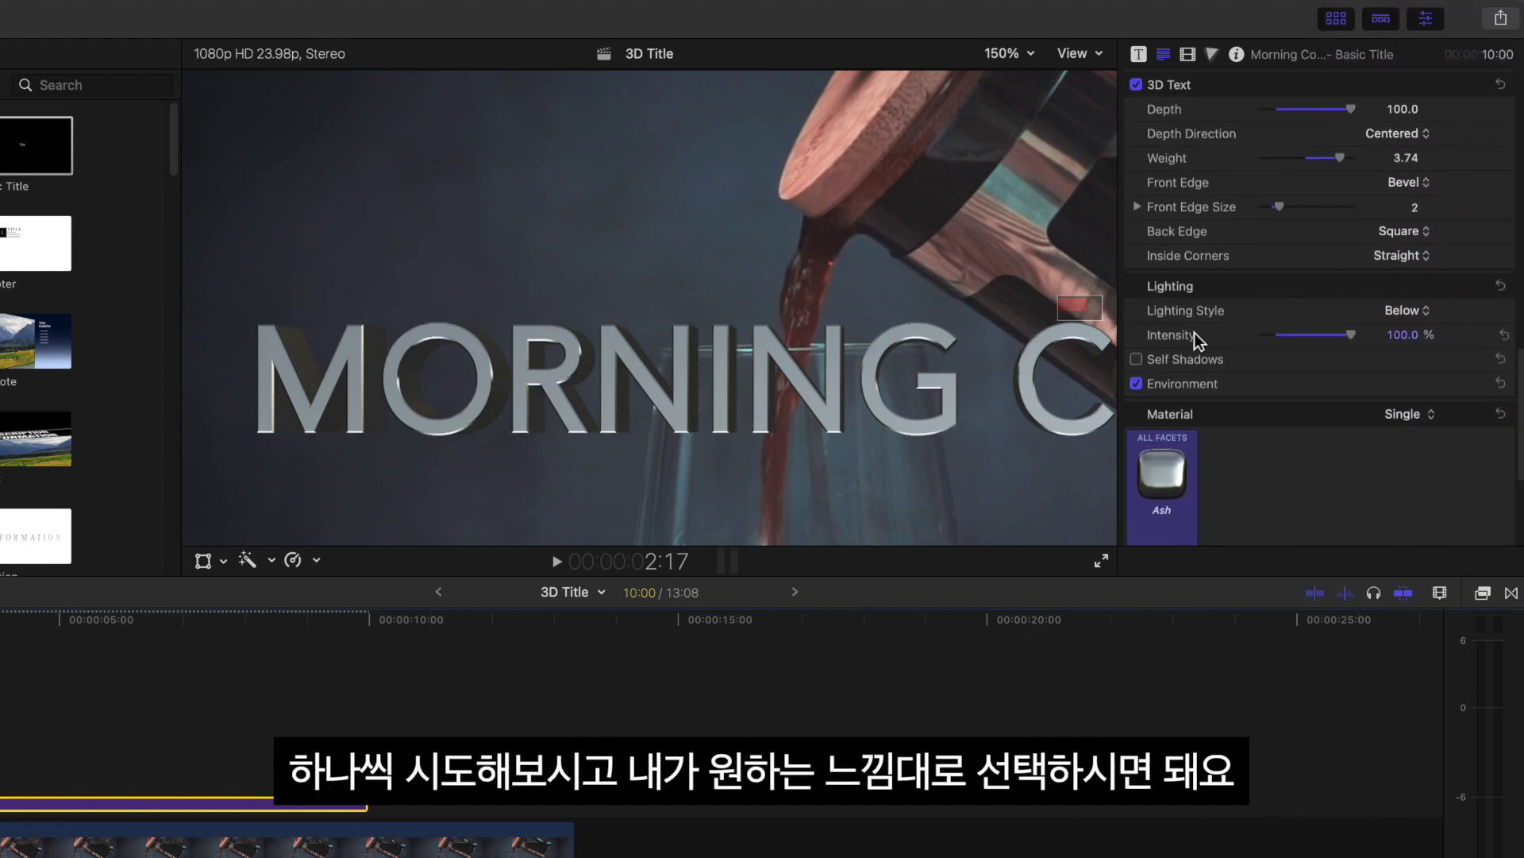
click(1411, 315)
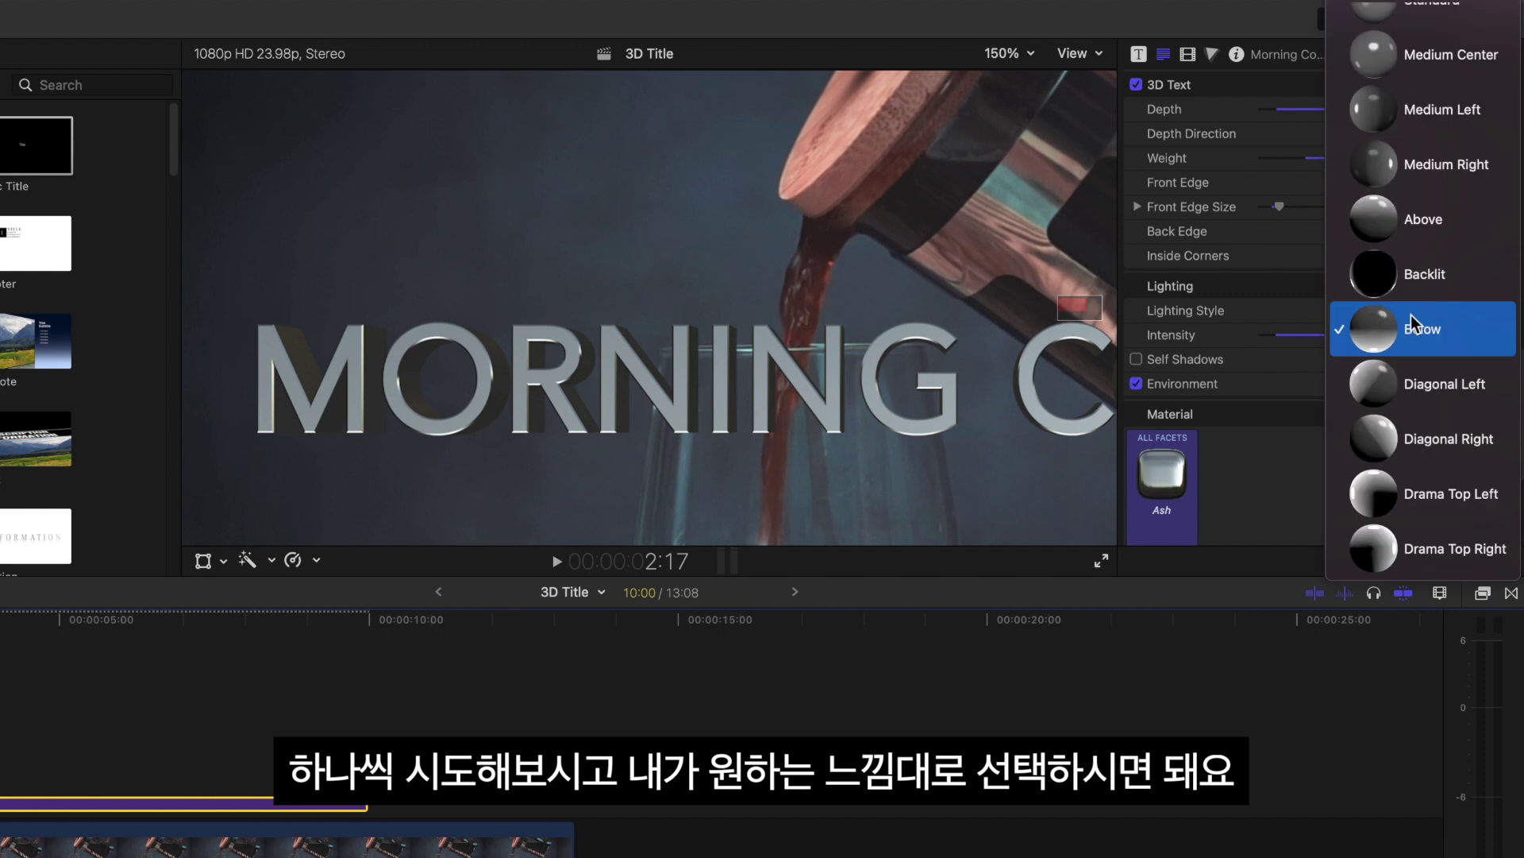
click(1460, 216)
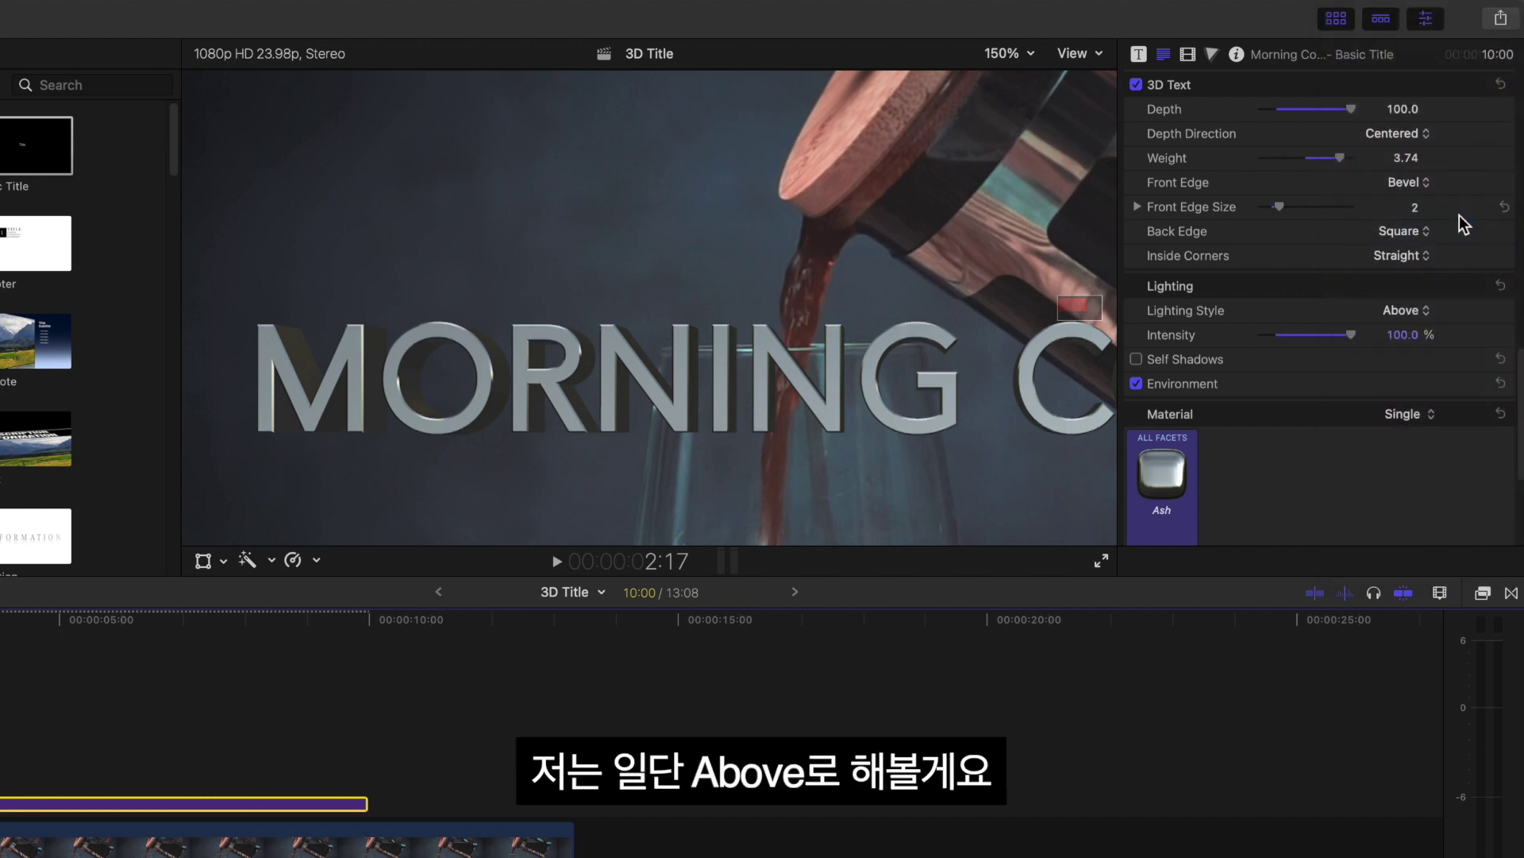
mouse_move(1387, 345)
mouse_down()
mouse_move(1205, 340)
mouse_move(1397, 345)
mouse_up()
Turn the 3D text's self shadows on and off to compare the effect, leaving them off
scroll(1240, 293, down, 2)
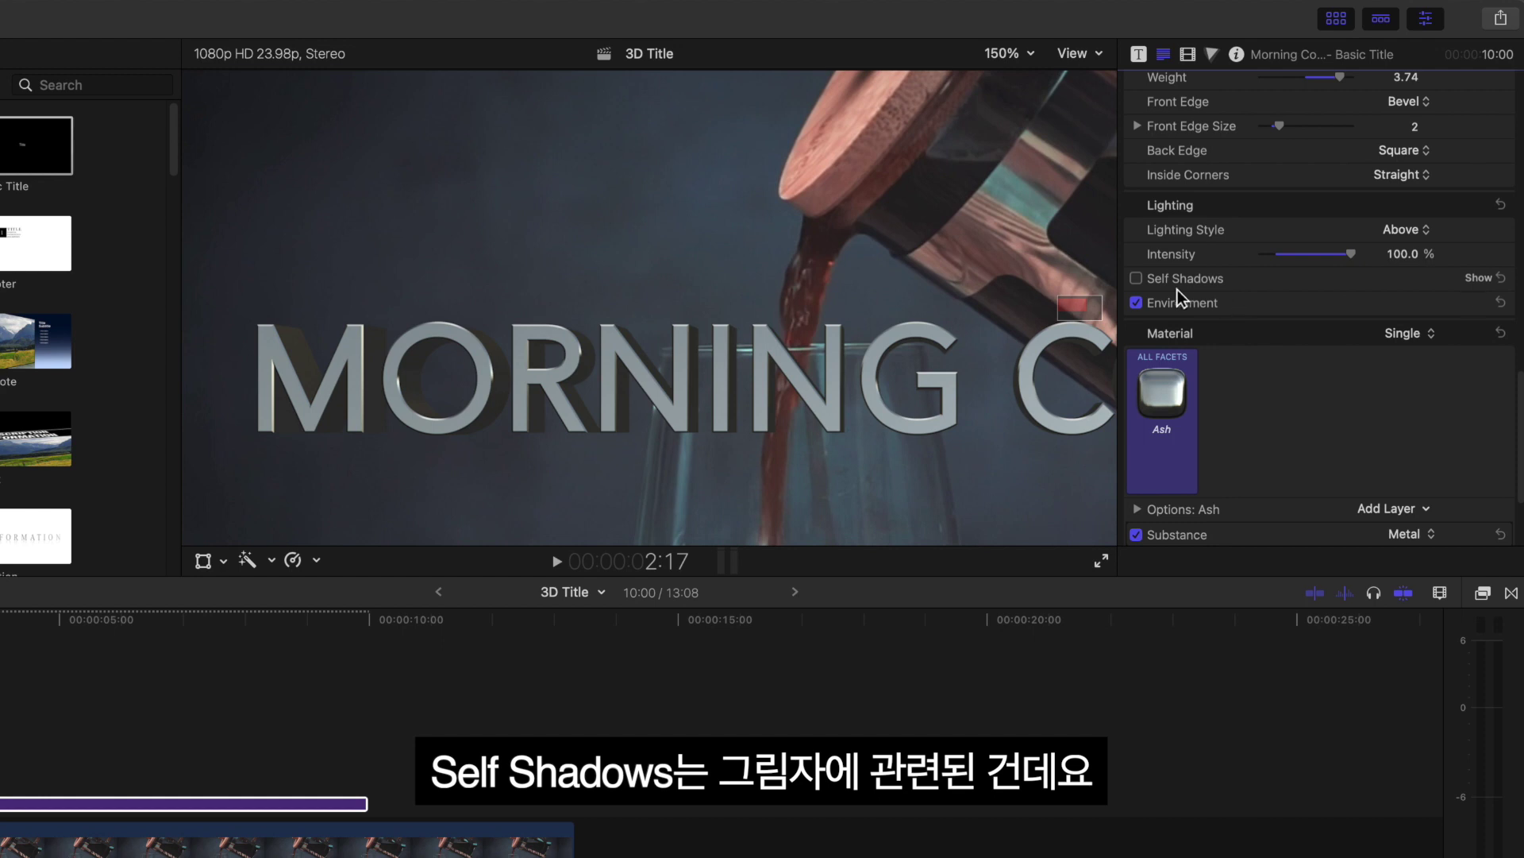
click(1136, 278)
click(1136, 279)
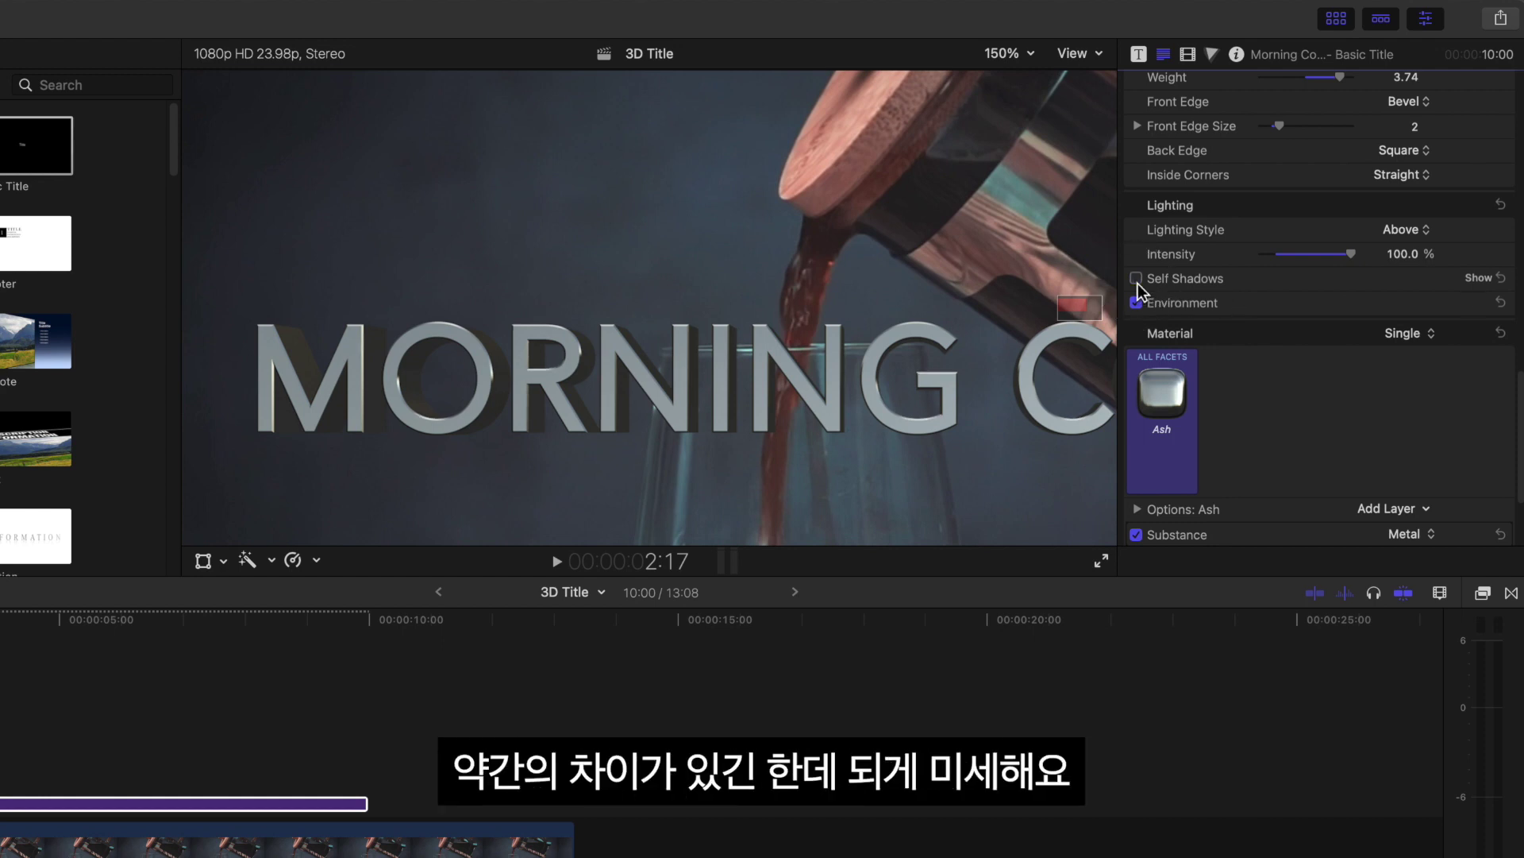
click(1136, 278)
click(1136, 279)
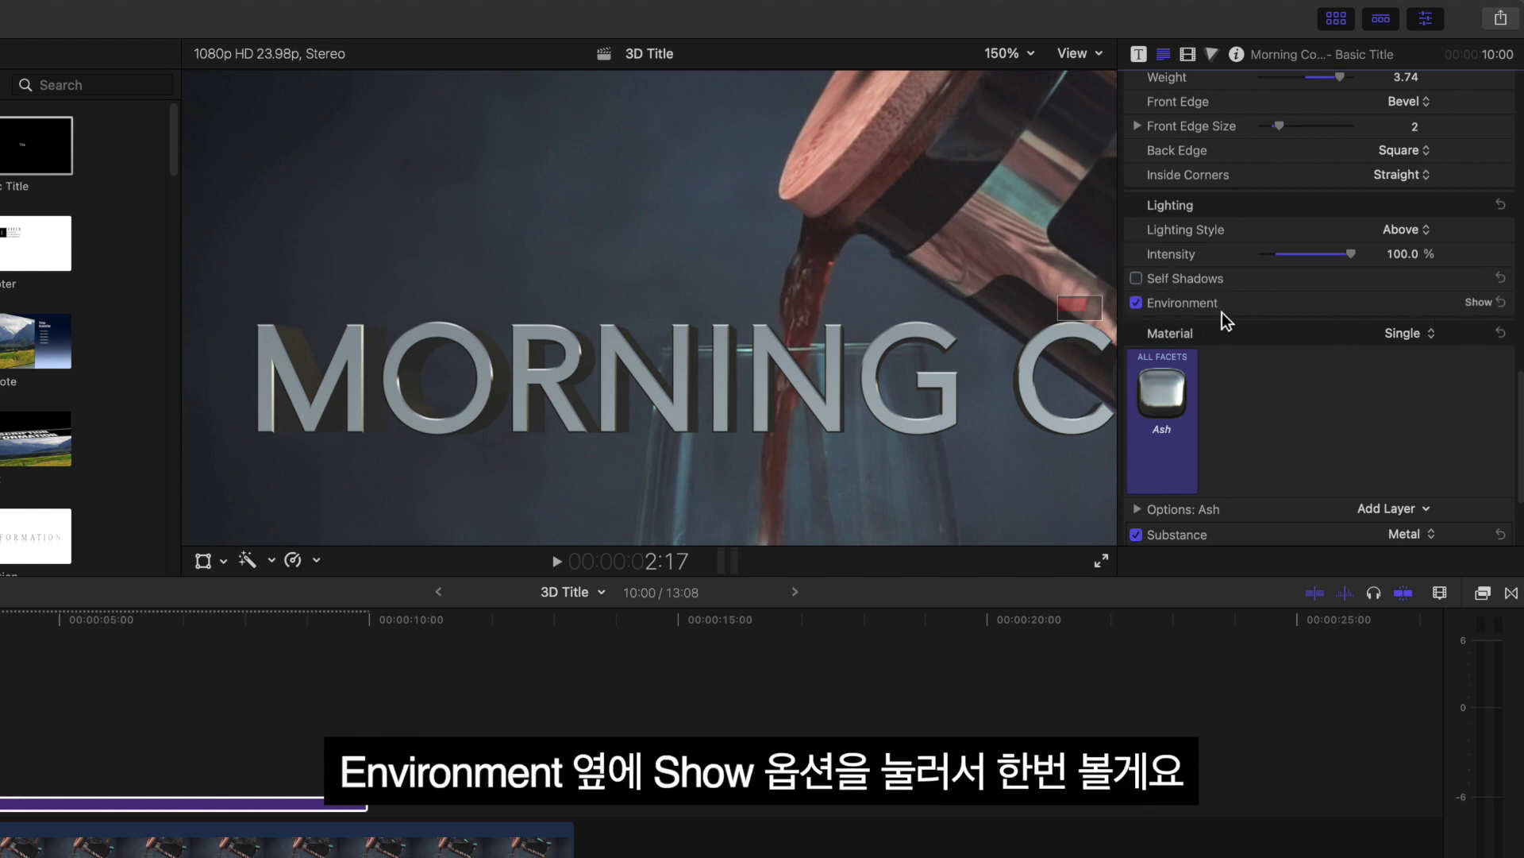
Reveal the Environment lighting settings of the 3D text and set the environment type to Colorful
click(1480, 305)
scroll(1395, 334, down, 2)
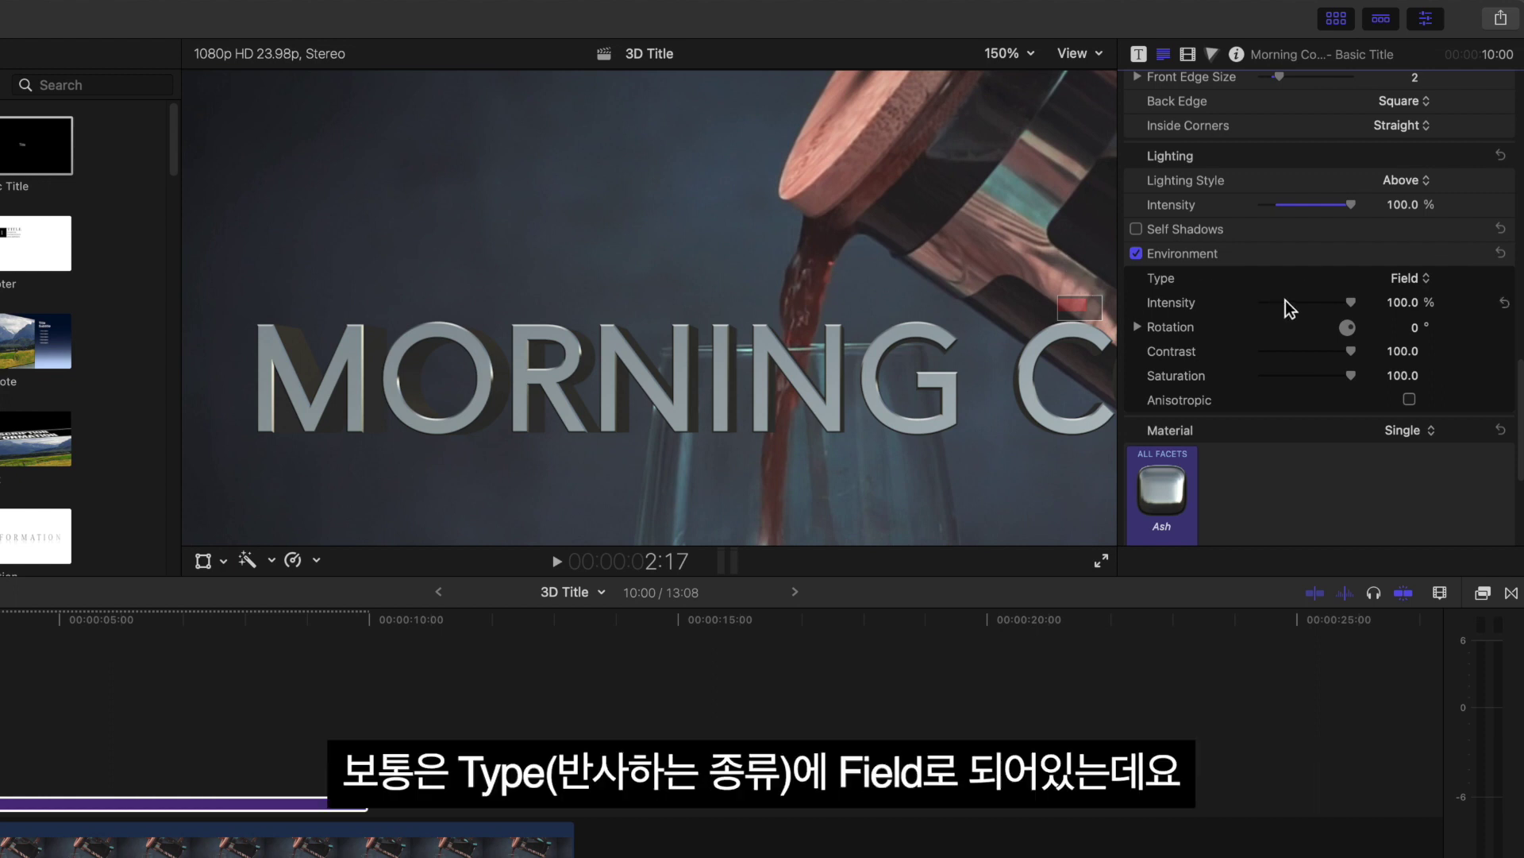
click(1411, 288)
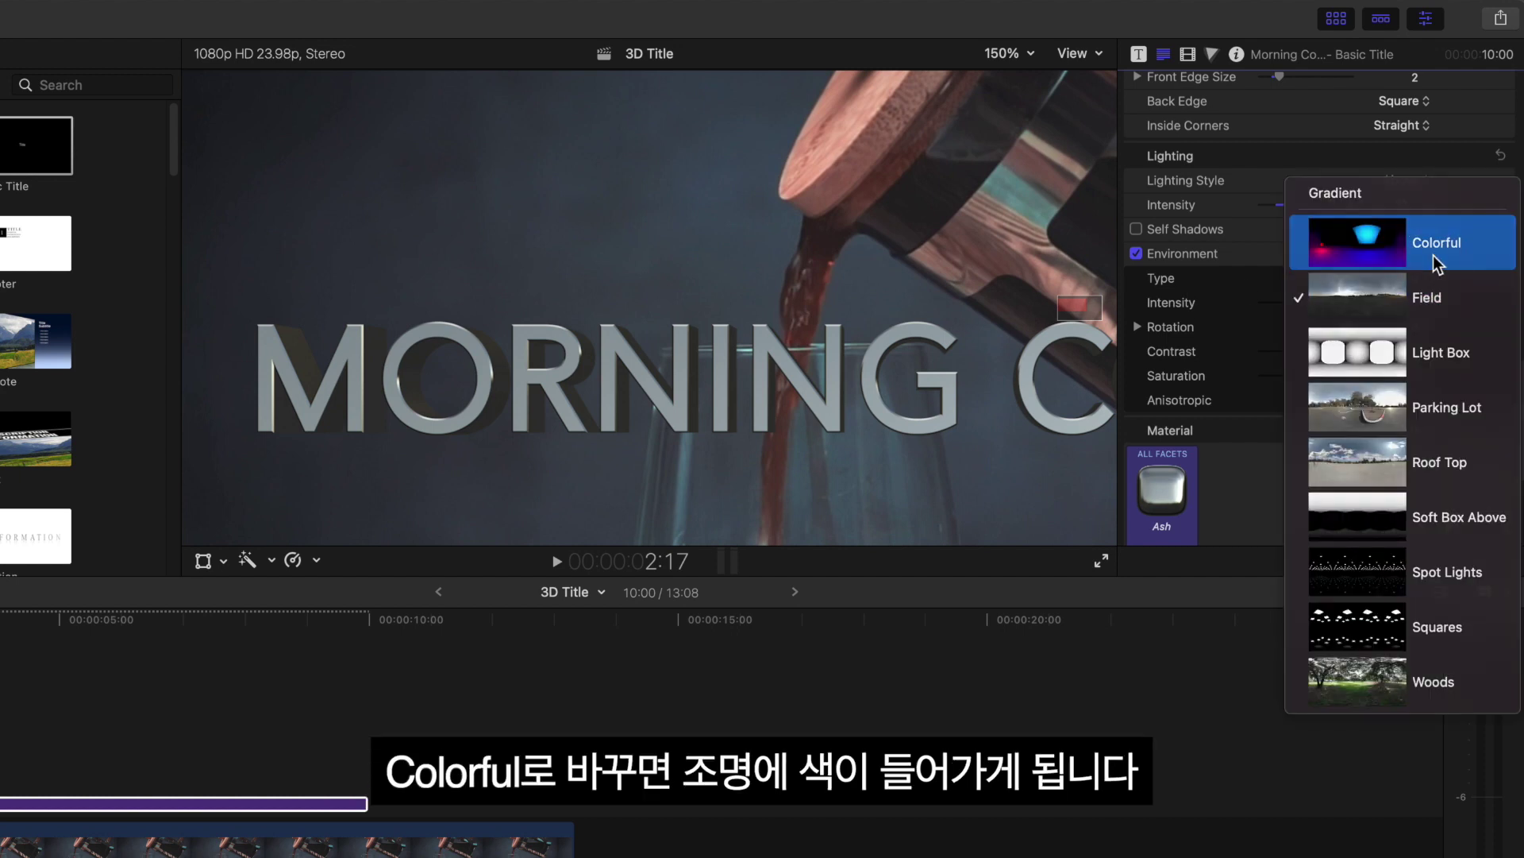
click(1421, 245)
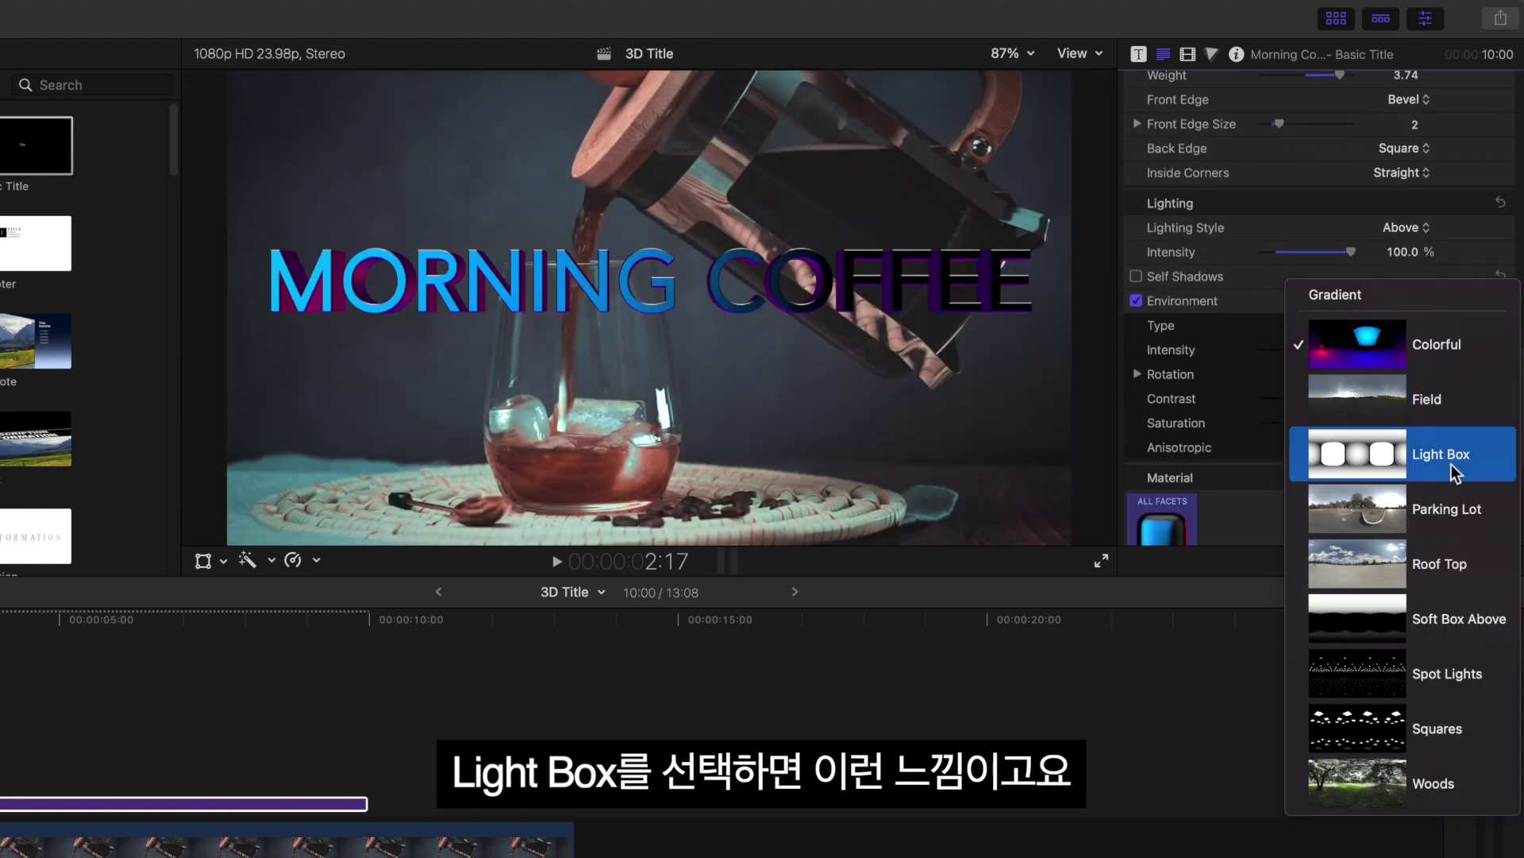
Try the Light Box, Parking Lot, Roof Top and Soft Box Above environment types on the 3D text
click(1452, 467)
click(1414, 327)
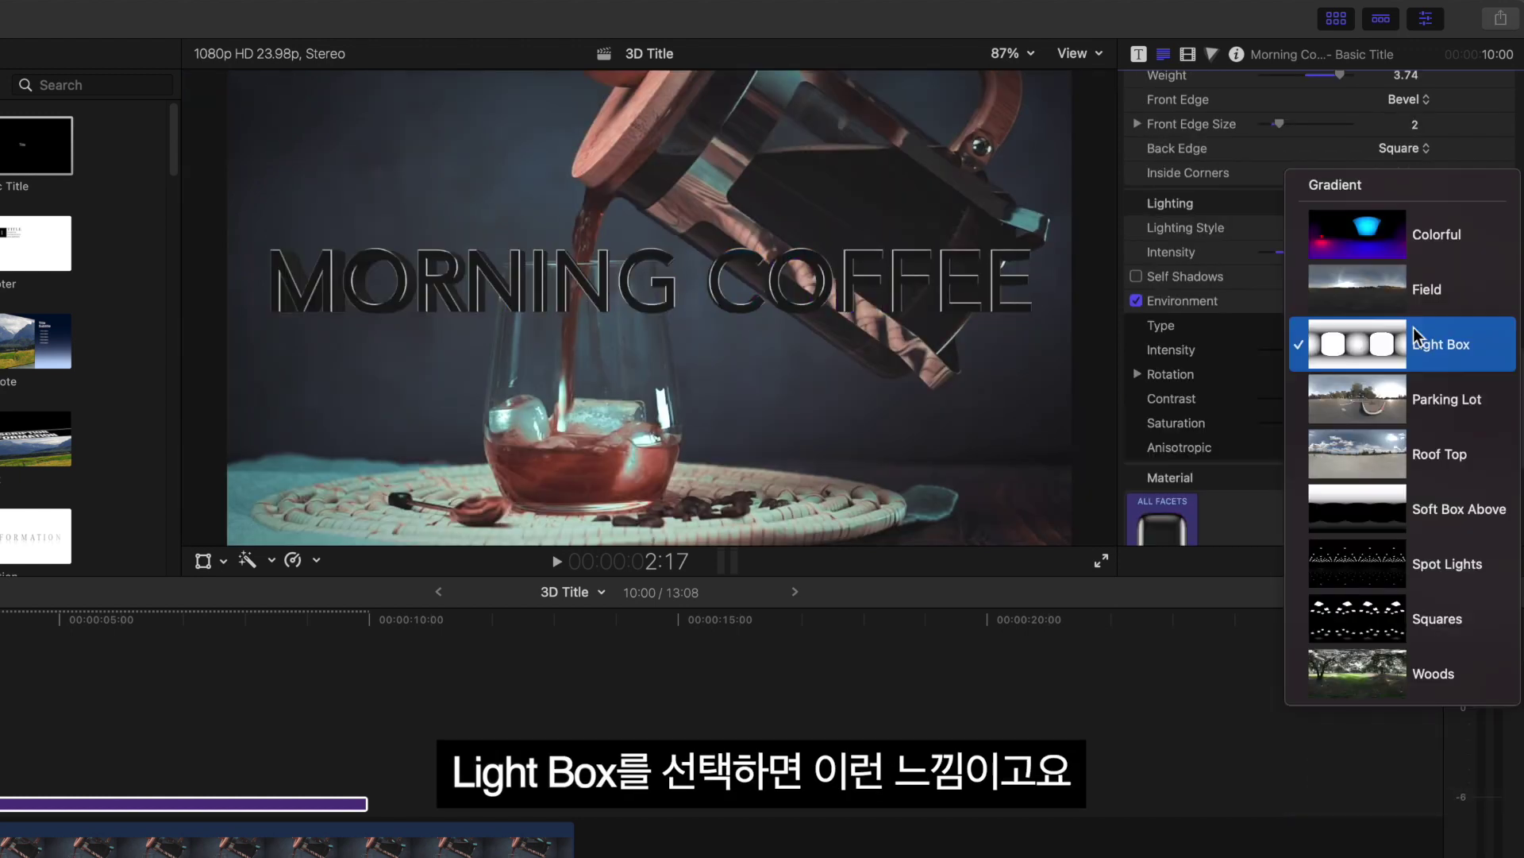
click(1429, 397)
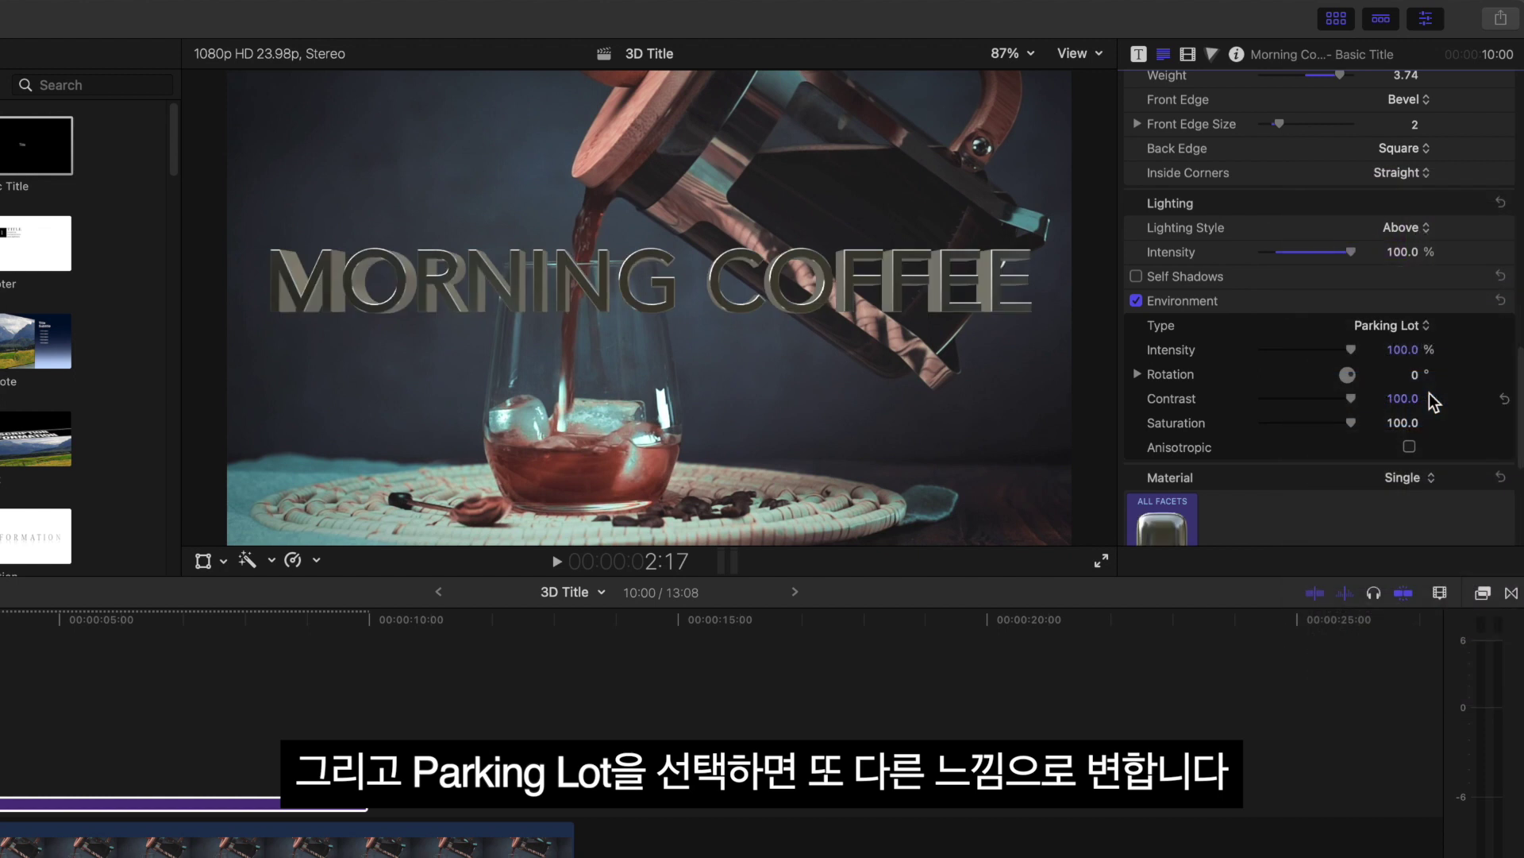
click(1415, 327)
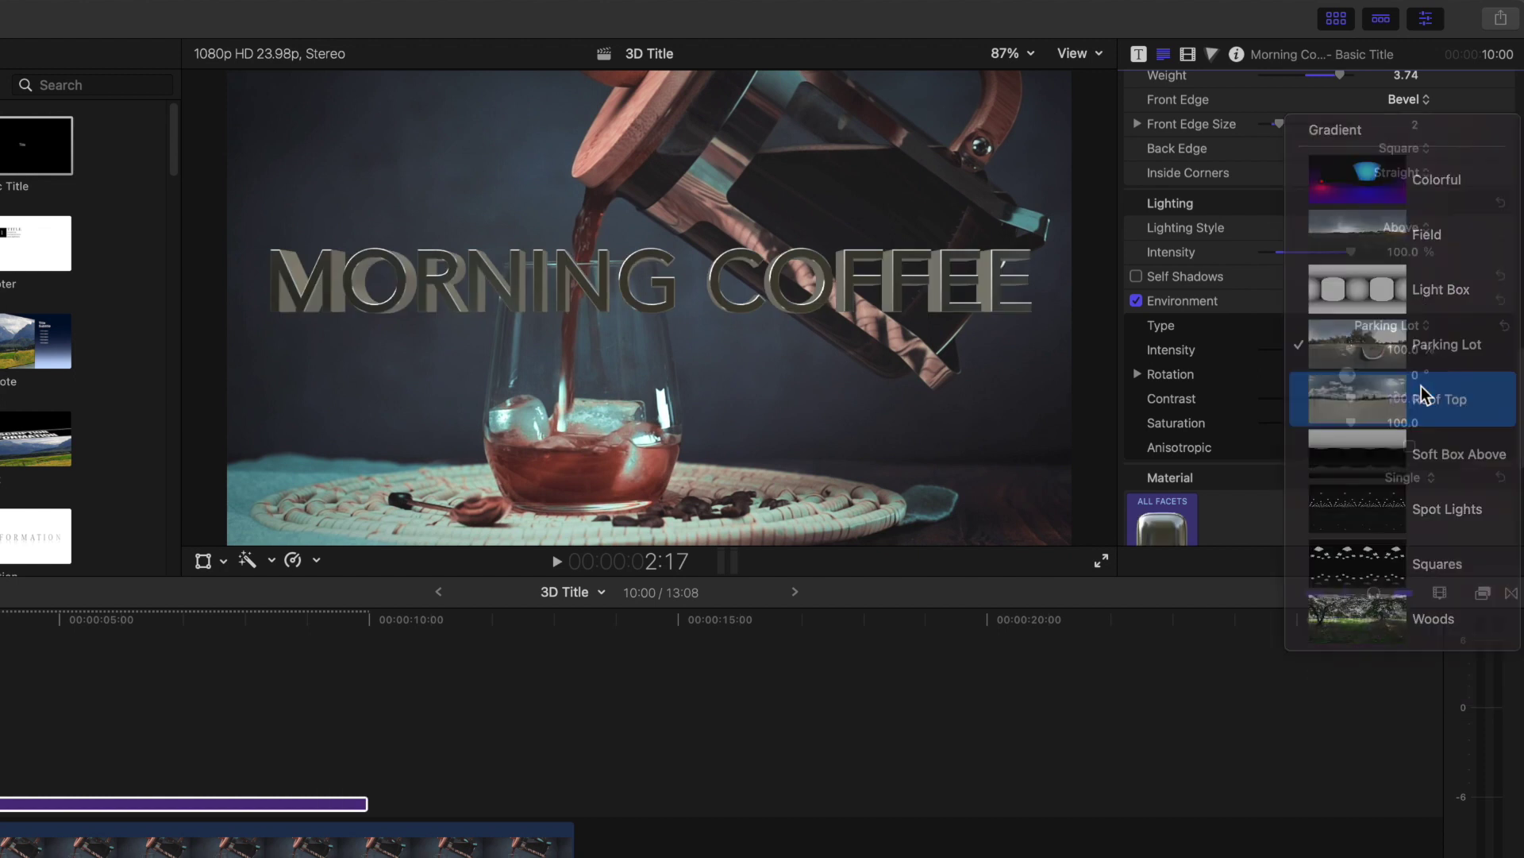
click(1421, 395)
click(1418, 332)
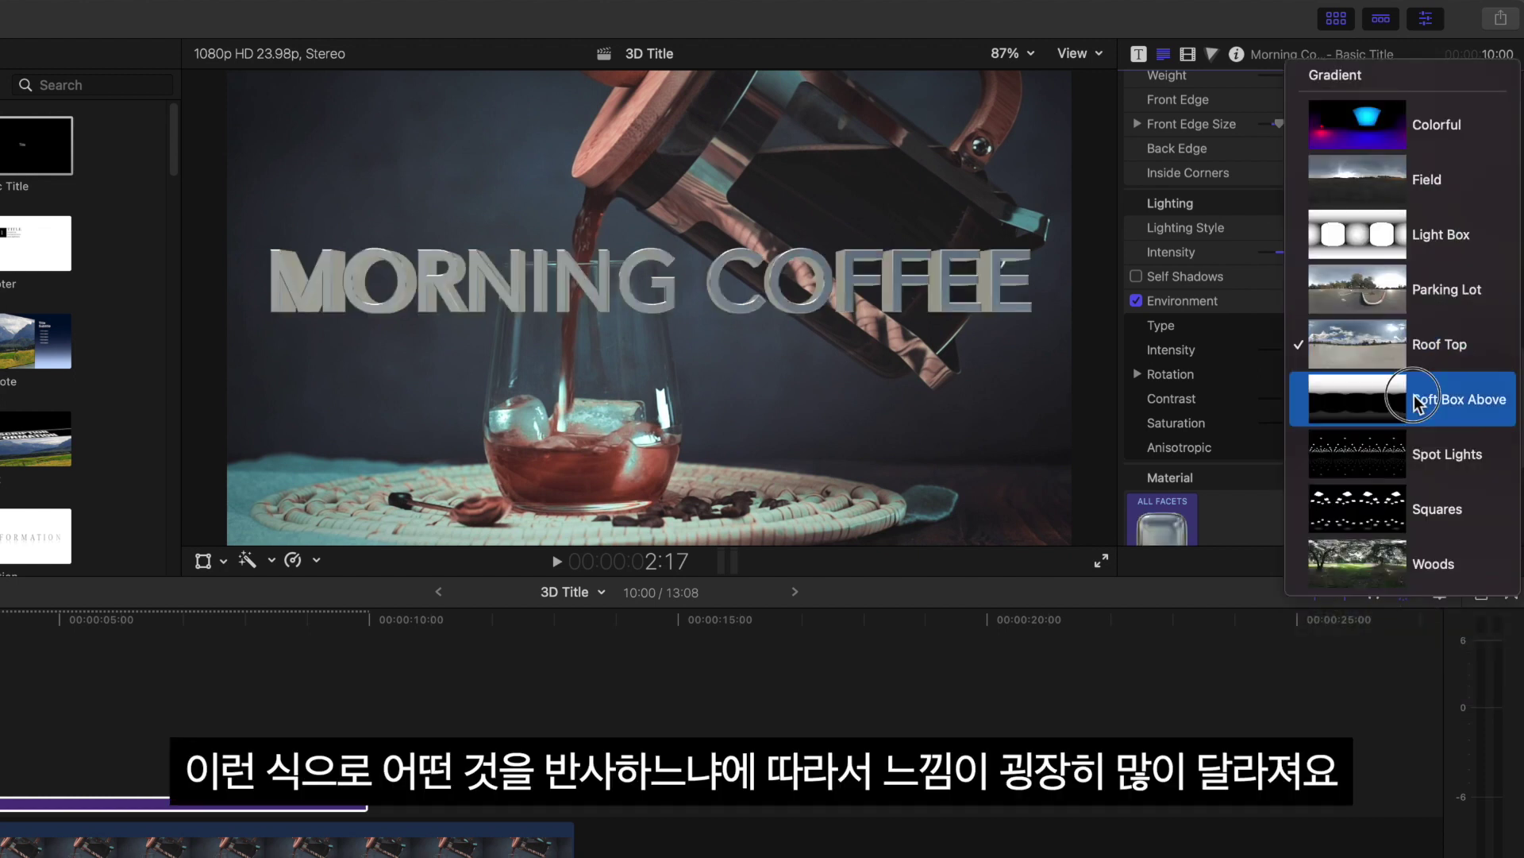
click(1418, 402)
Try the Spot Lights and Woods environment types, and set the 3D text's environment type to Parking Lot
click(1413, 328)
click(1422, 395)
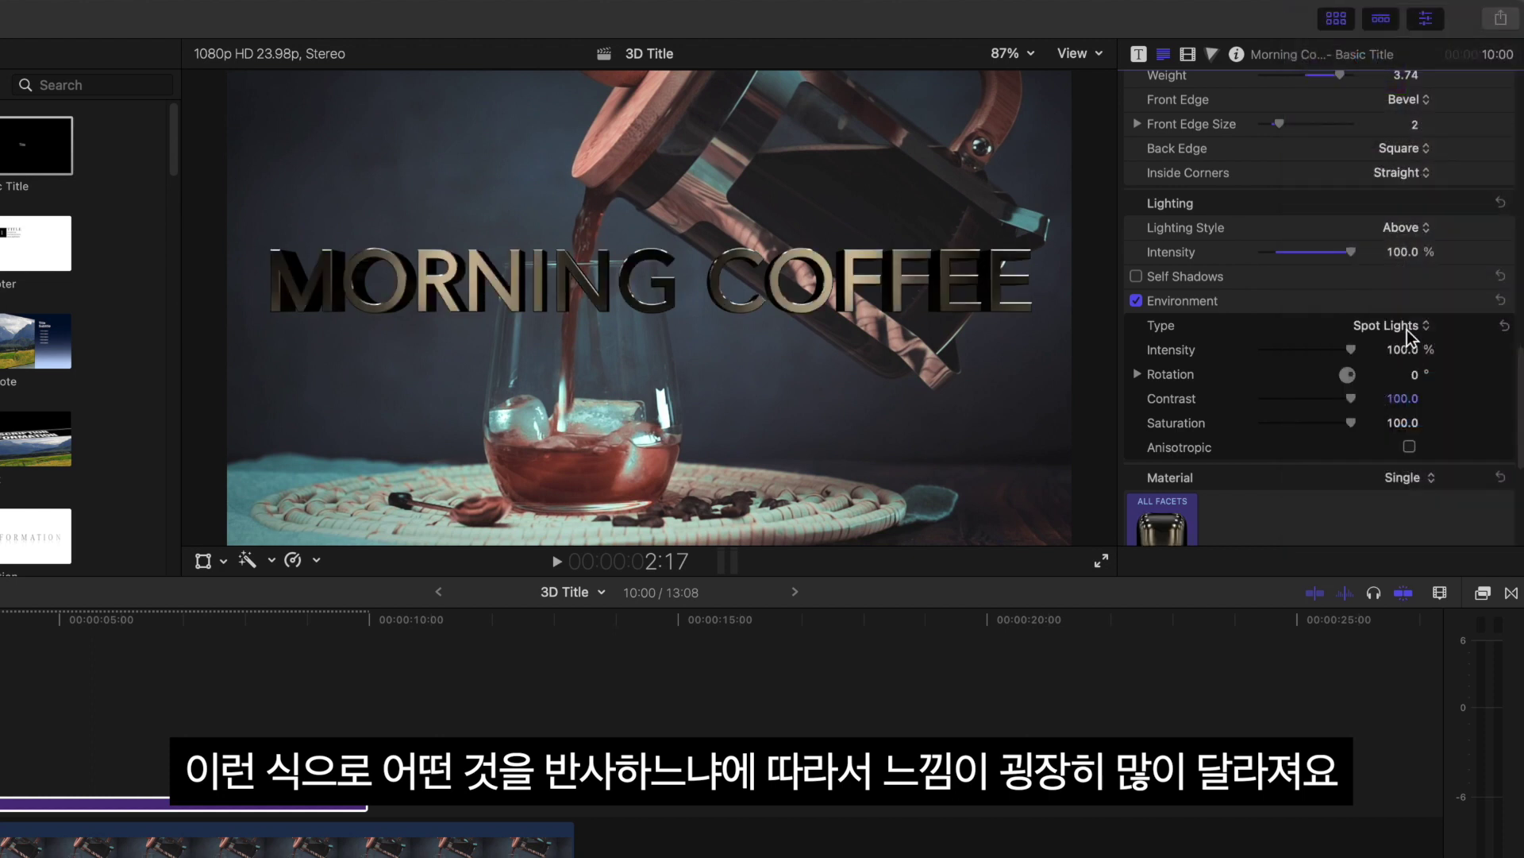
click(1374, 327)
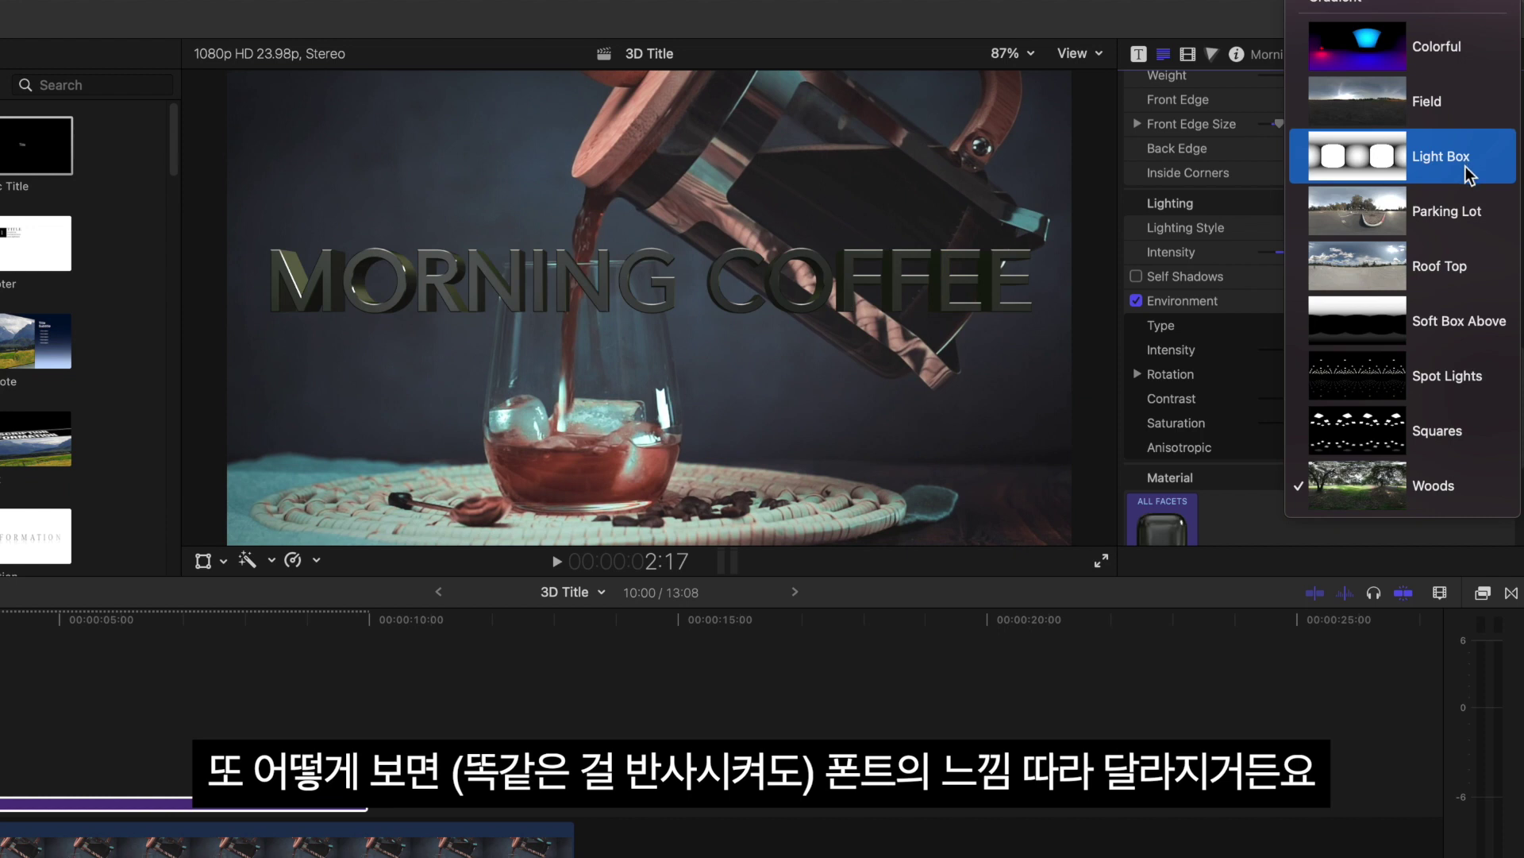
click(1463, 230)
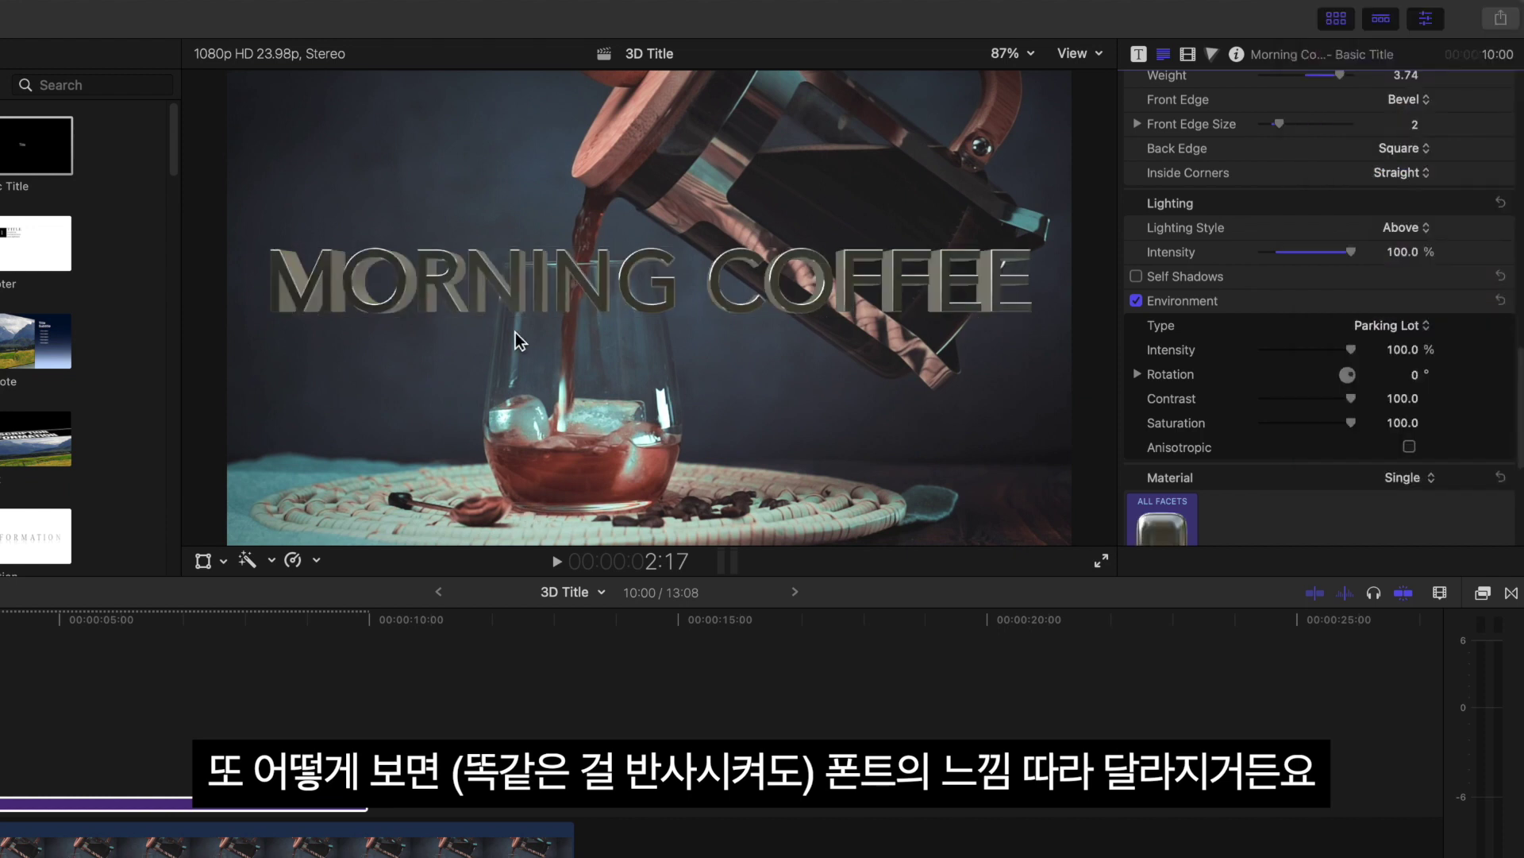
Reset the 3D text's weight to 0 and its depth to 20, and preview the title at about 7:10
scroll(1440, 316, up, 3)
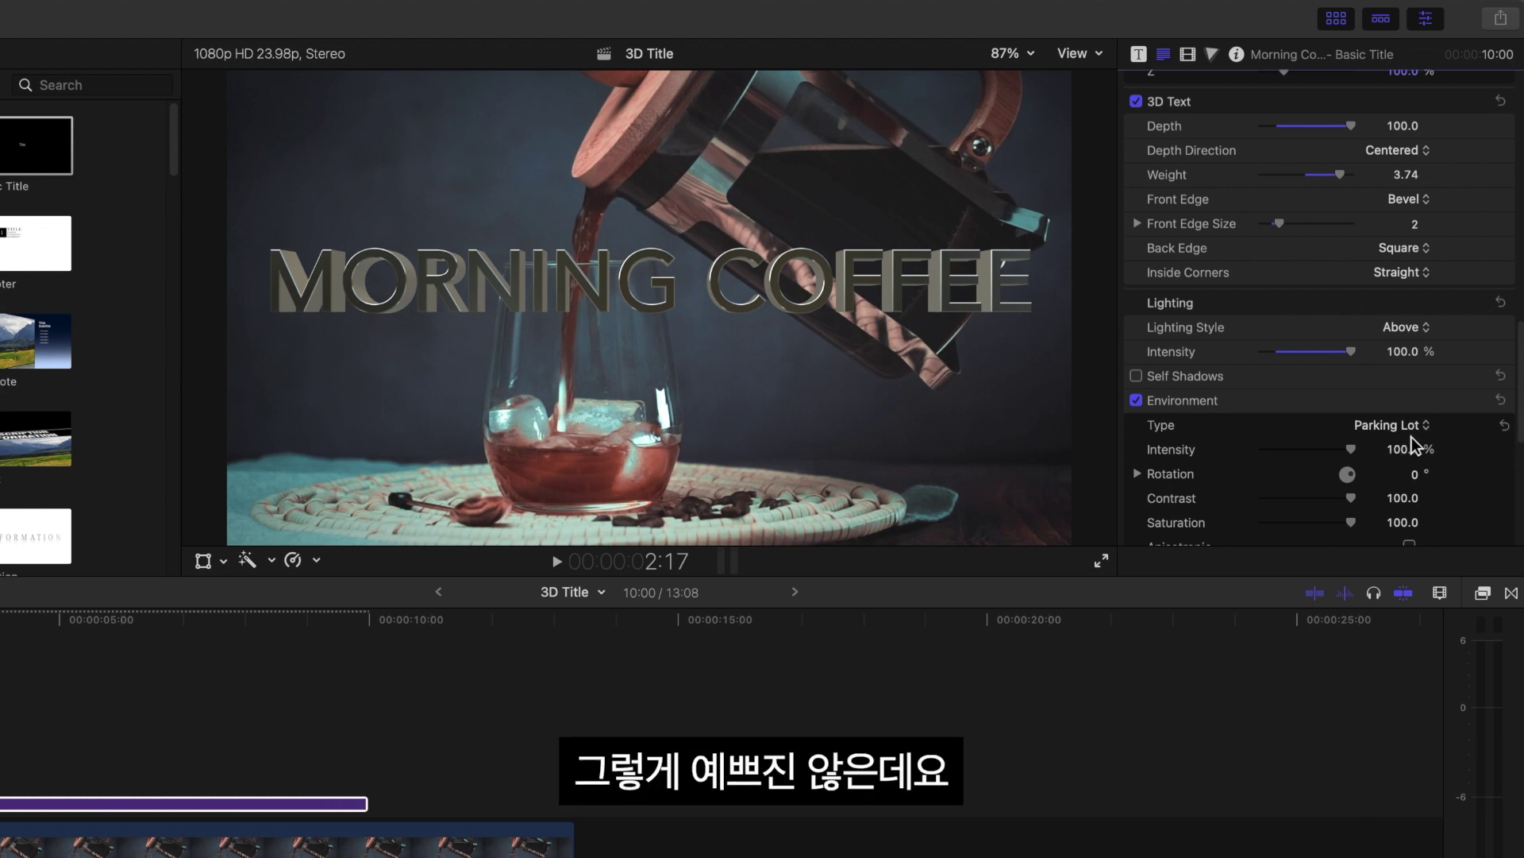
drag(1345, 180, 1326, 182)
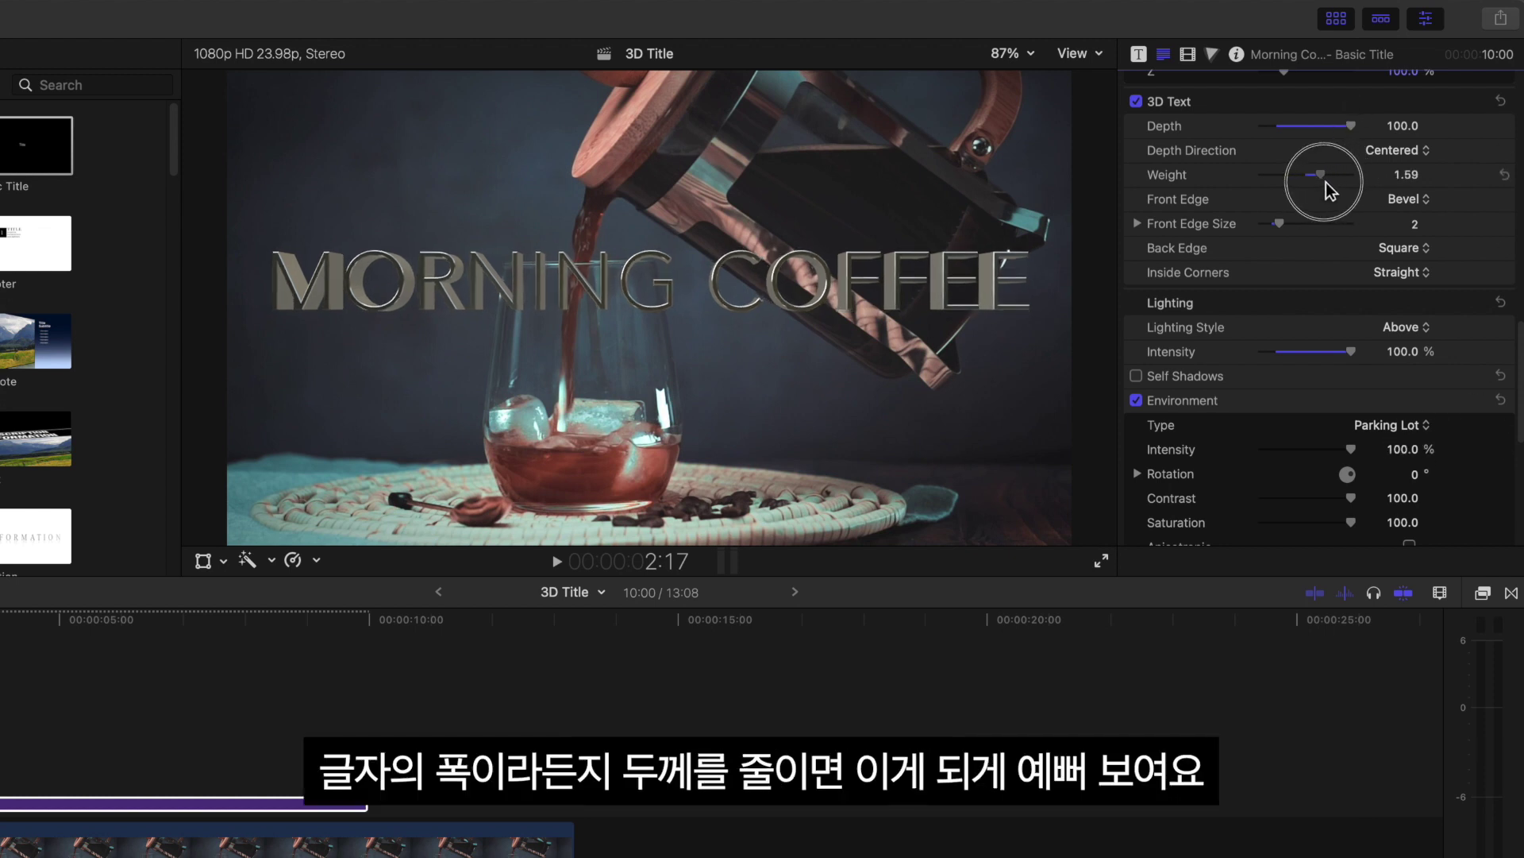
click(1504, 174)
click(1504, 127)
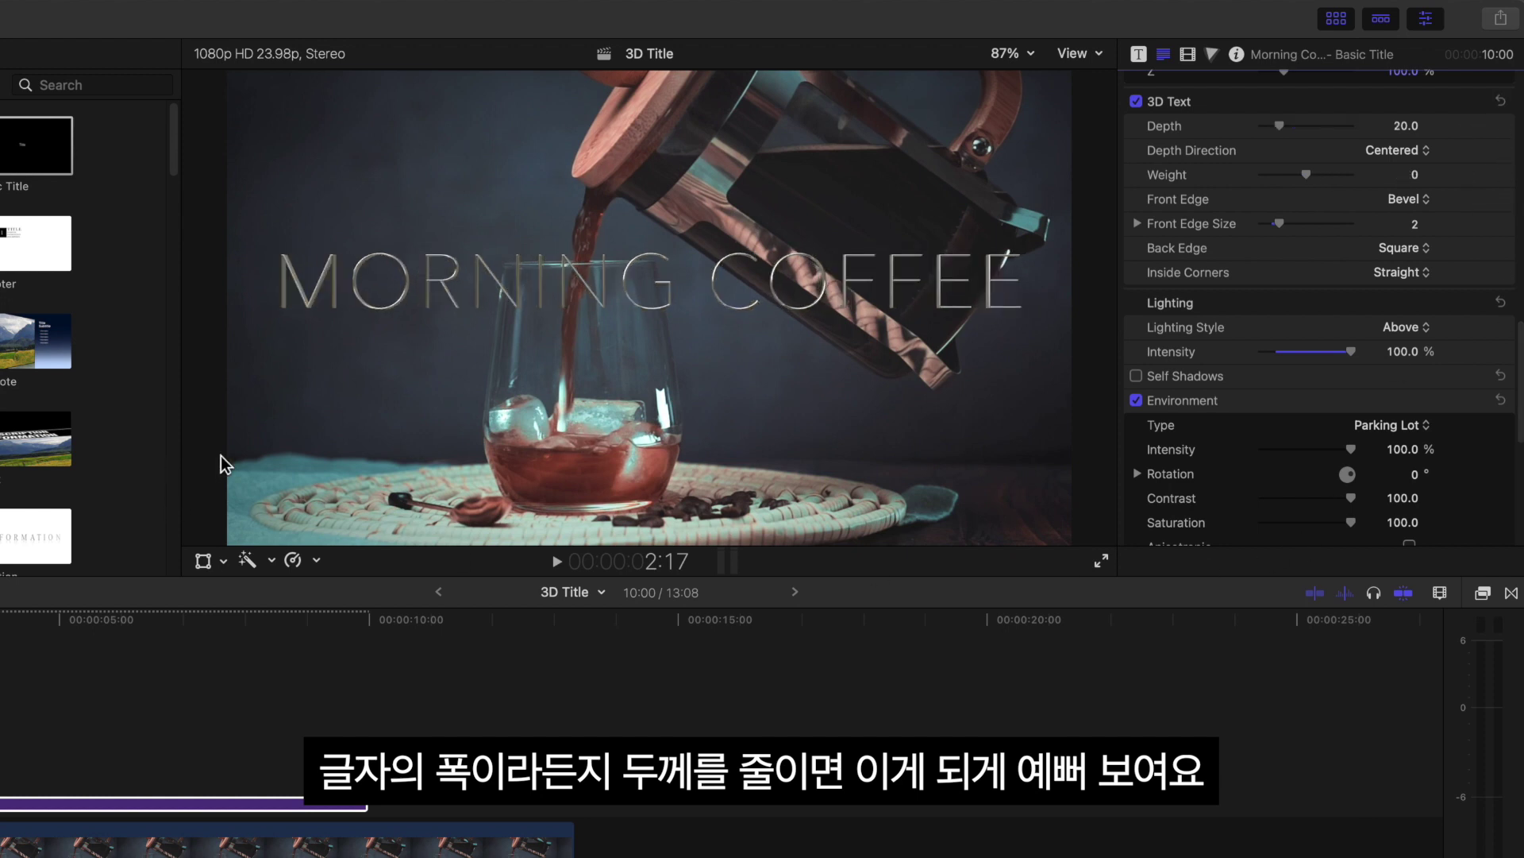
click(210, 620)
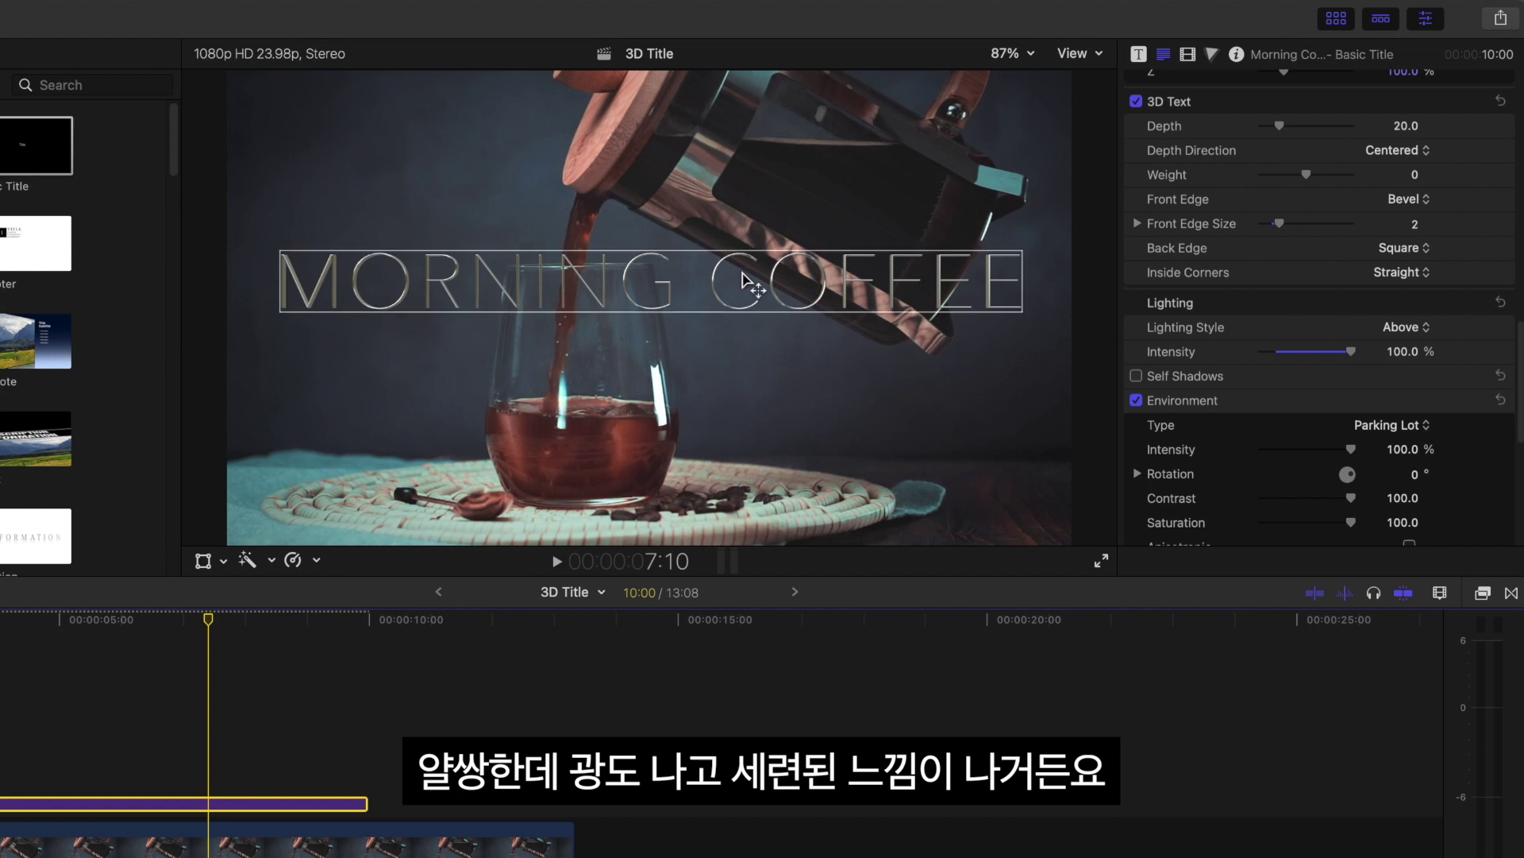
Try the Roof Top environment type on the 3D text and return it to Parking Lot
scroll(1429, 309, down, 3)
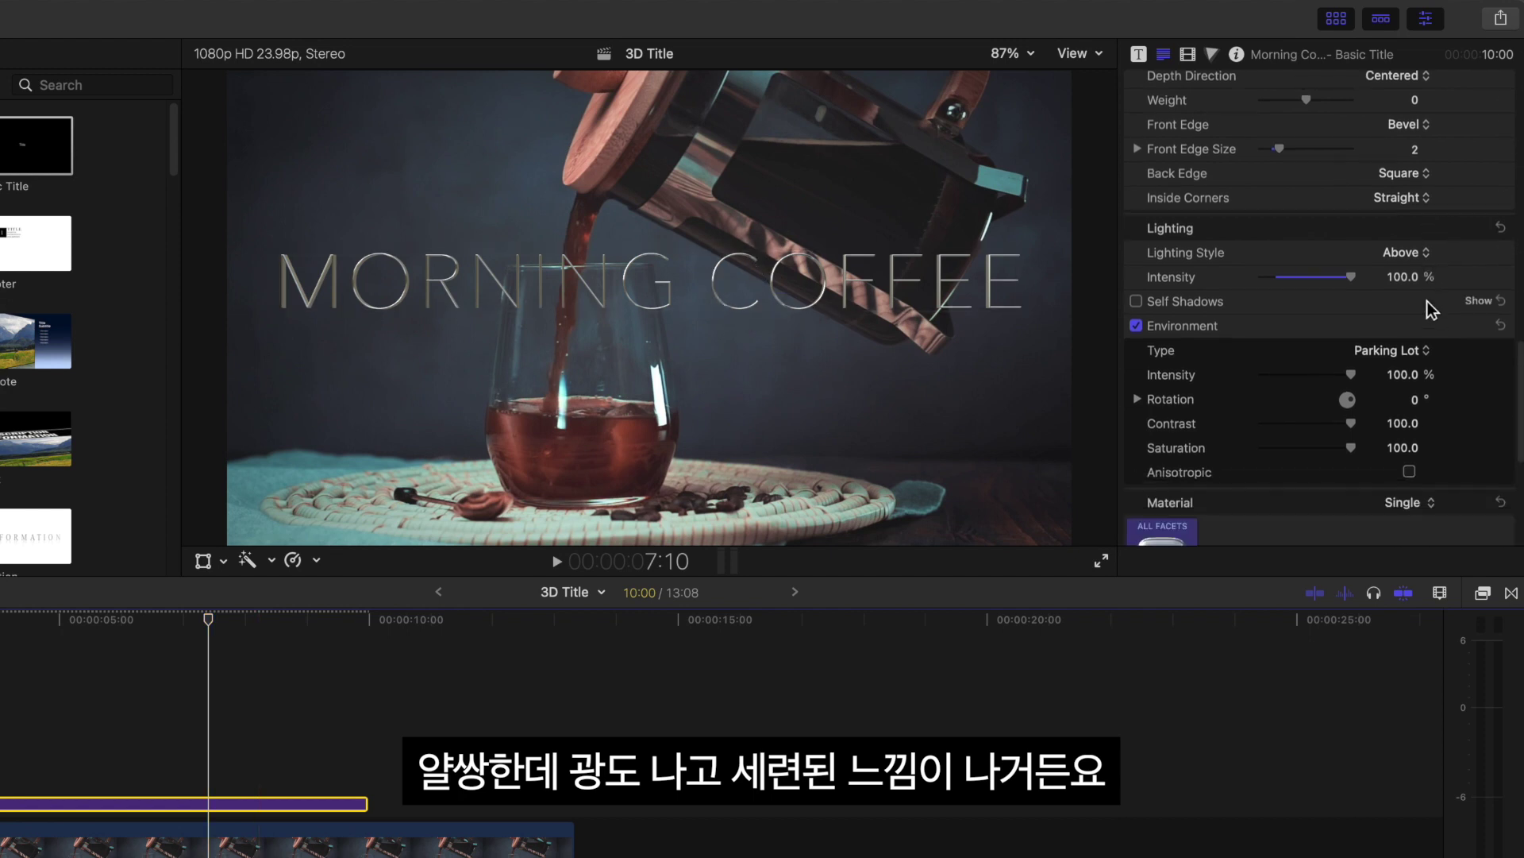
click(1400, 351)
click(1425, 426)
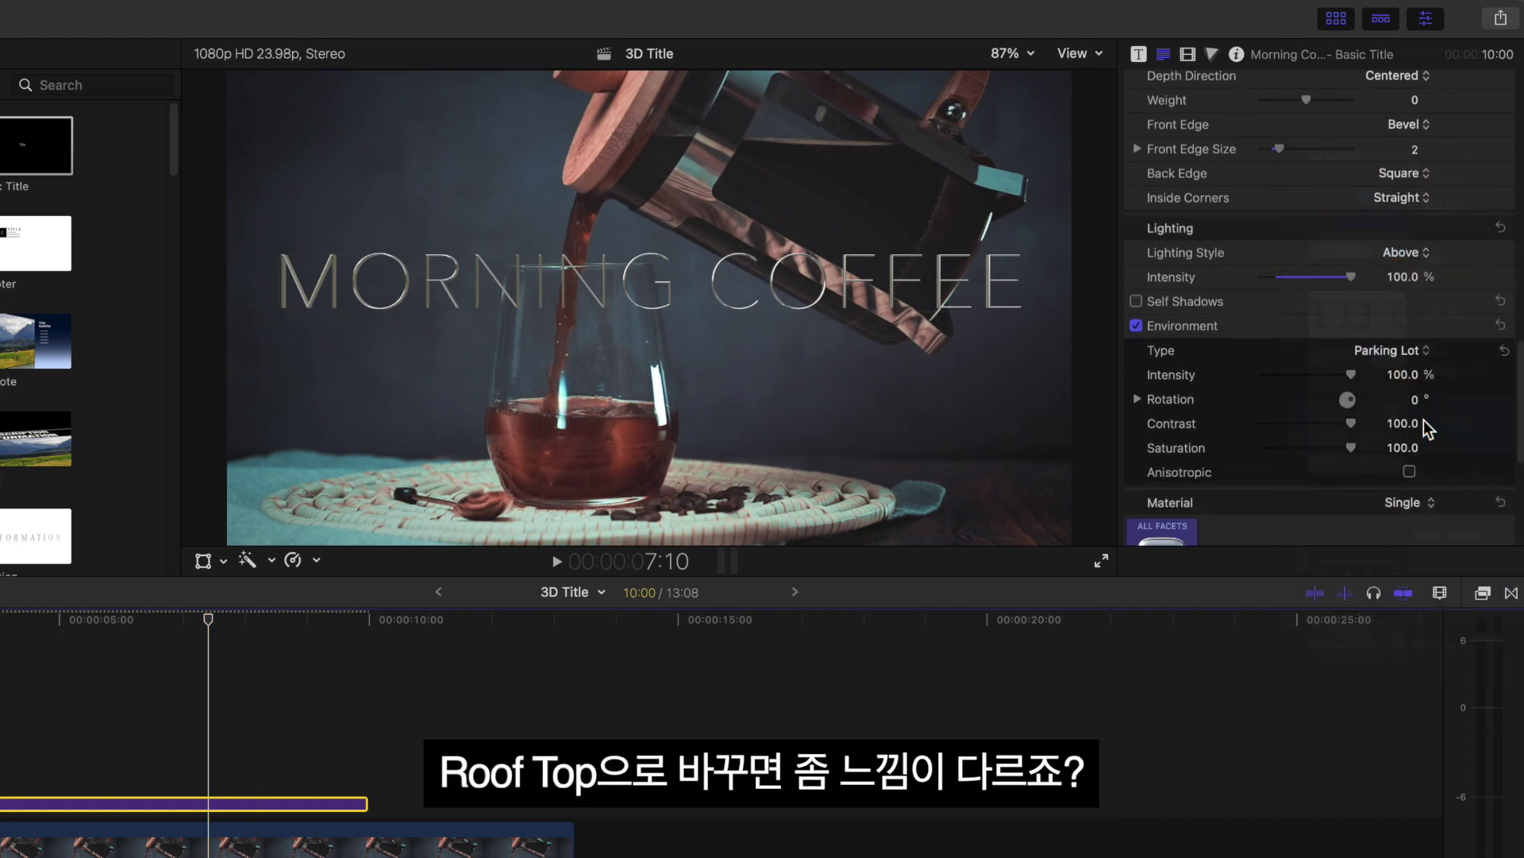
click(1398, 354)
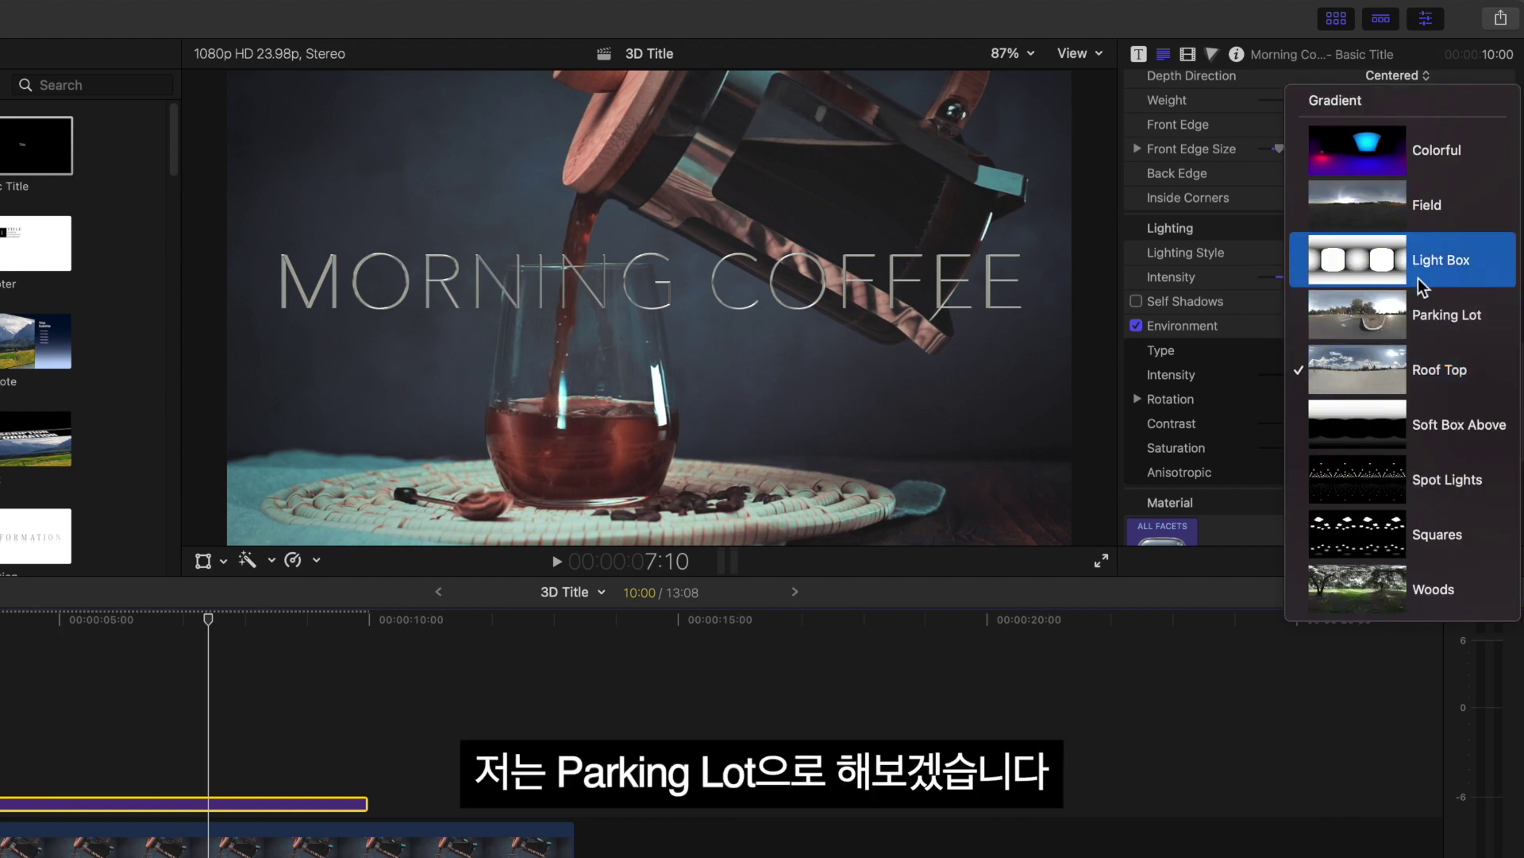
click(1429, 316)
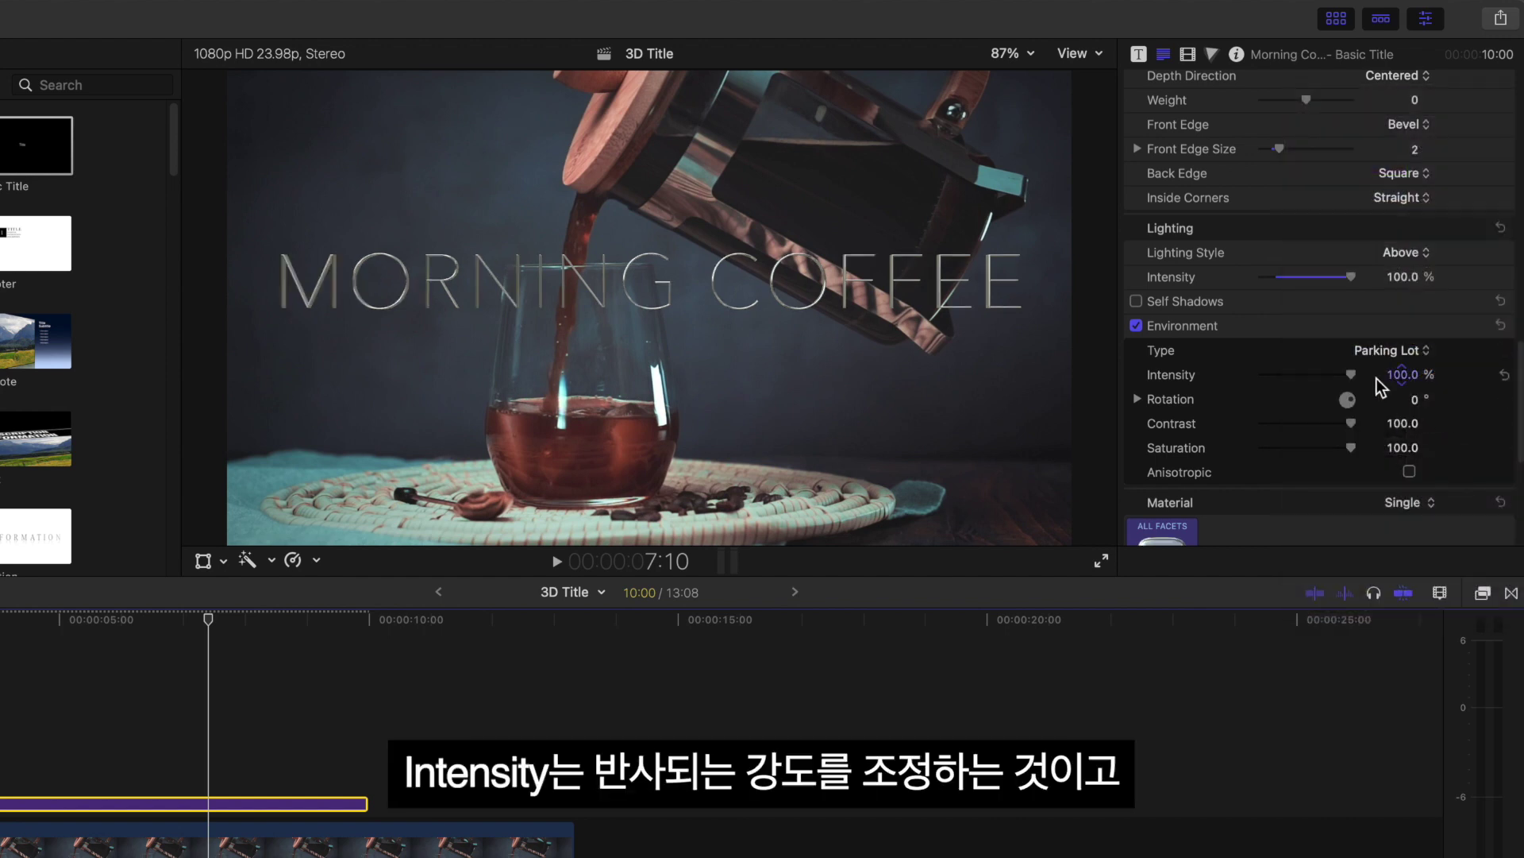
Try varying the environment intensity, and rotate the 3D text's environment reflections to about -11.1° on the X axis
drag(1353, 382, 1486, 382)
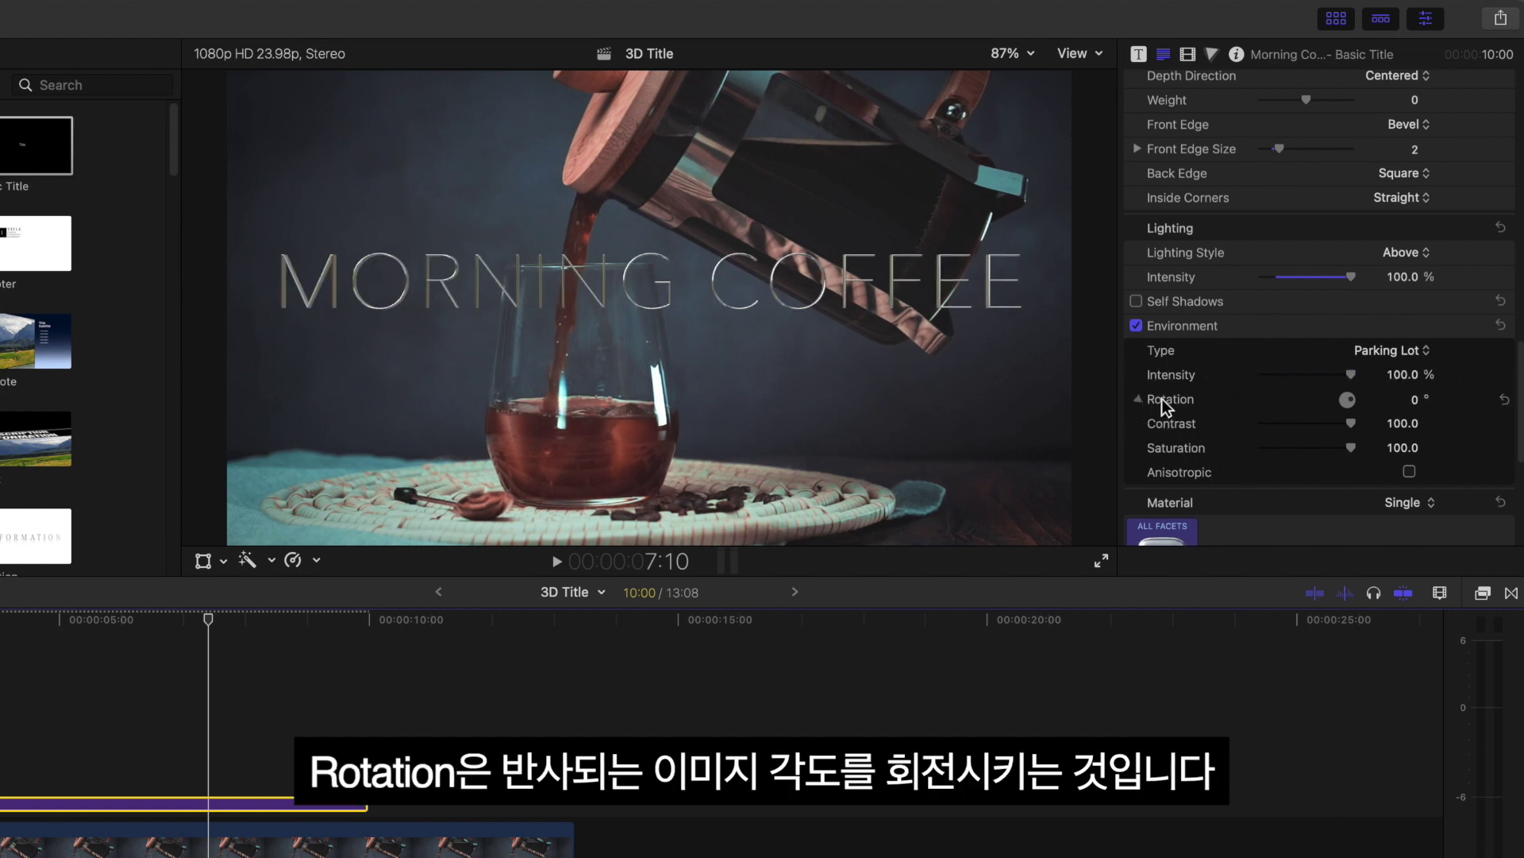
click(1140, 400)
drag(1407, 423, 1404, 423)
Switch the 3D text's material mode to Multiple for separate facets and return it to Single
scroll(1396, 466, down, 3)
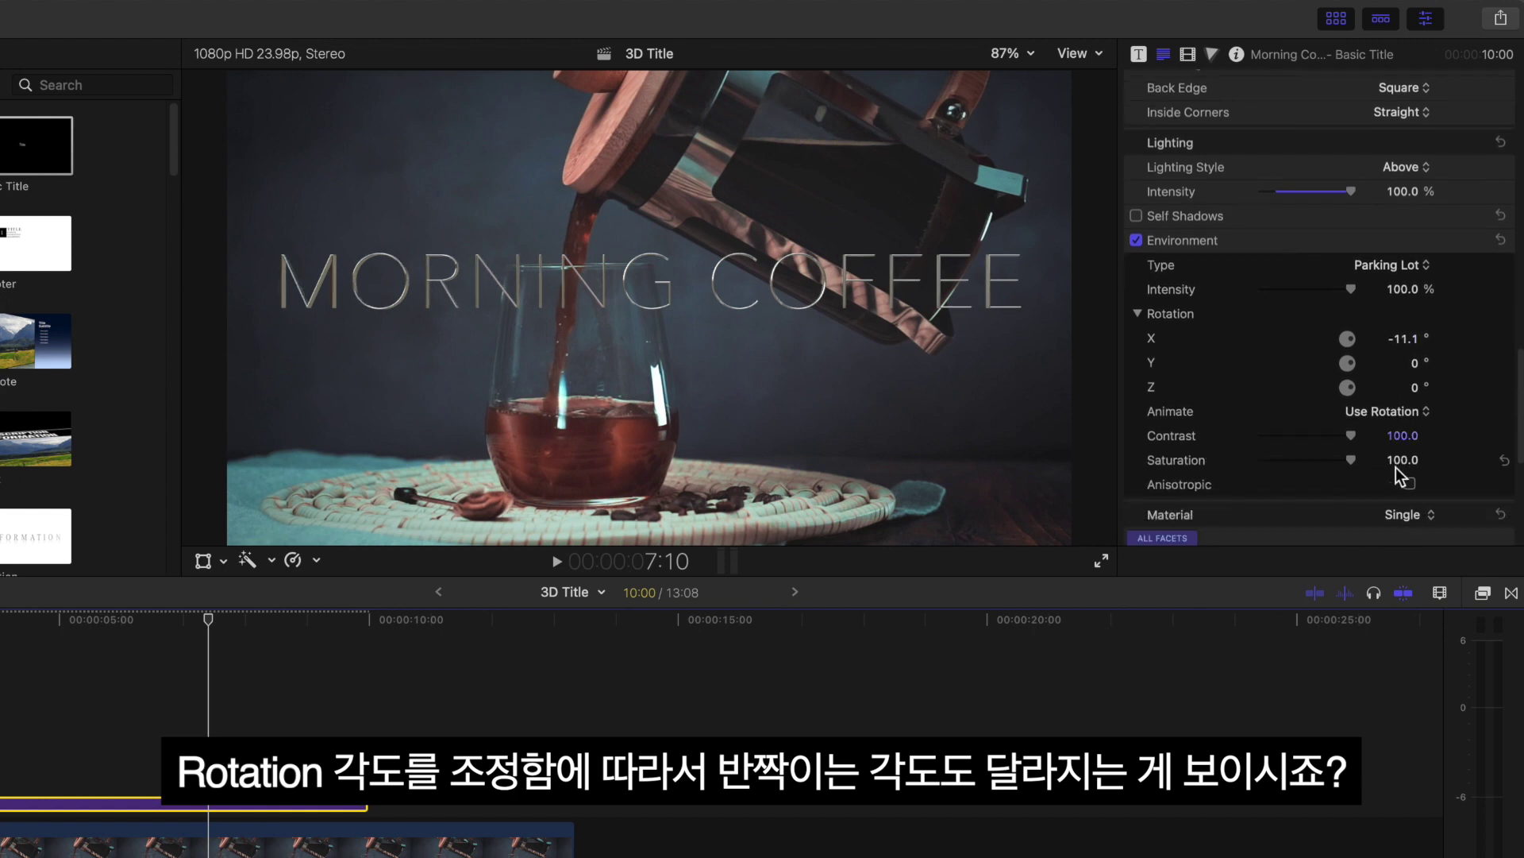
scroll(1397, 468, down, 3)
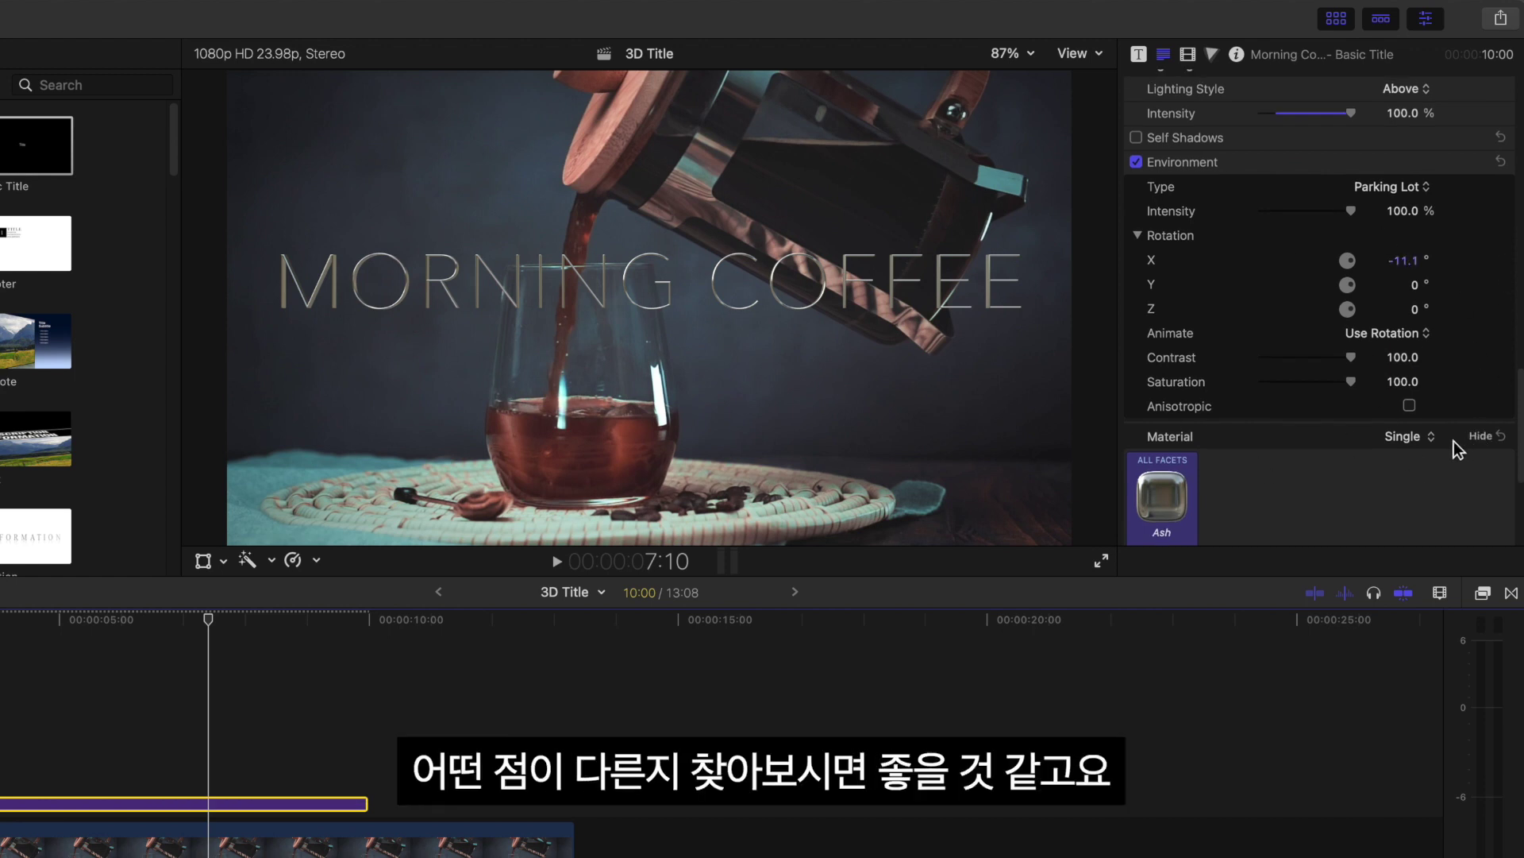
scroll(1389, 459, down, 3)
mouse_move(1197, 386)
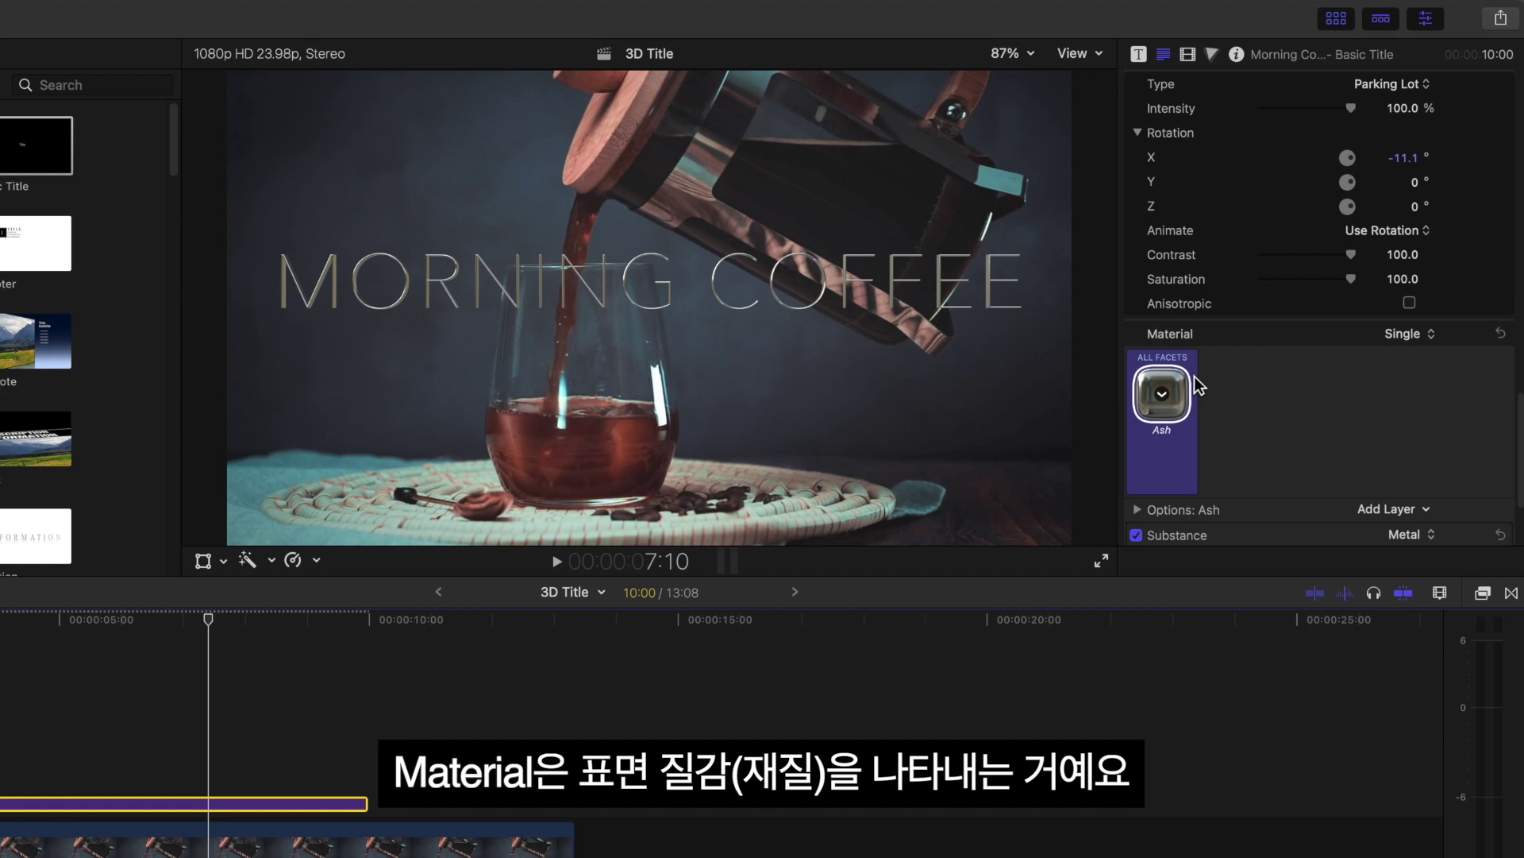
click(1431, 336)
click(1430, 359)
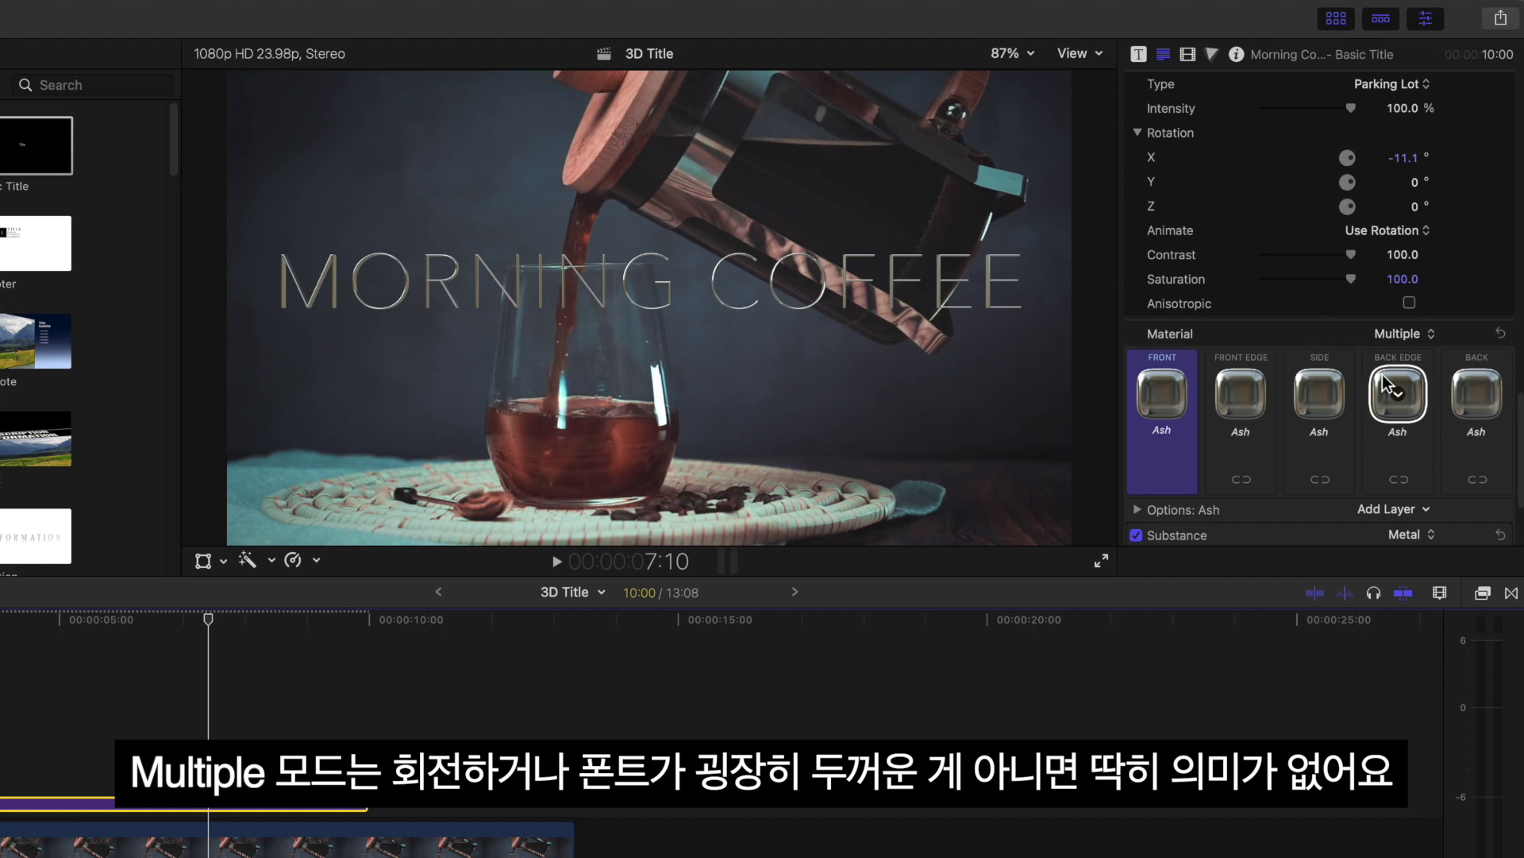
click(1404, 334)
click(1404, 314)
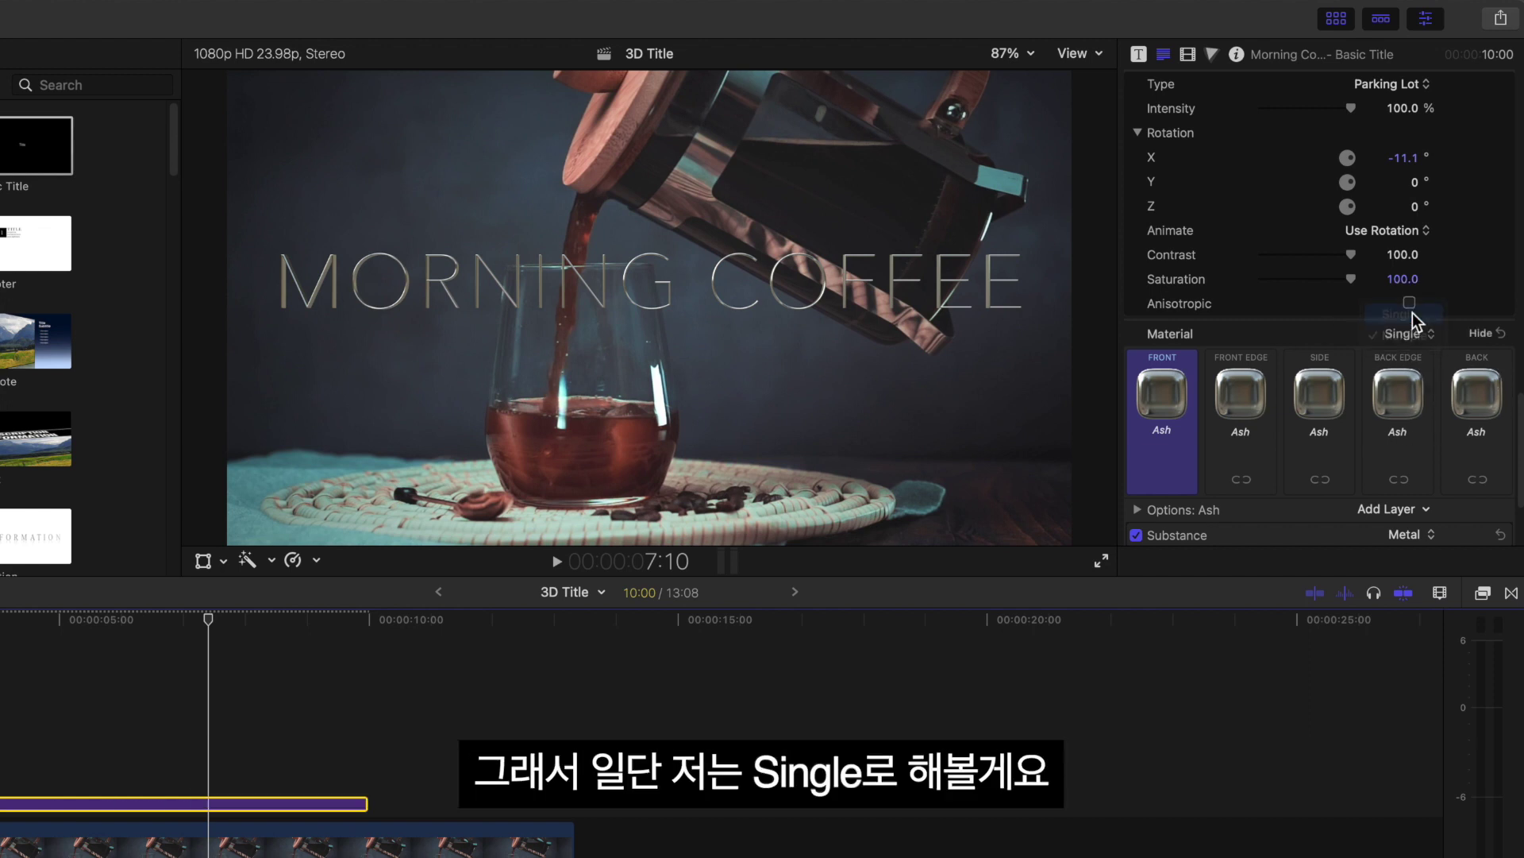
Increase the 3D text's weight to make the letters noticeably thicker for comparing surface materials
scroll(1335, 385, up, 10)
drag(1306, 200, 1384, 213)
scroll(1350, 331, down, 13)
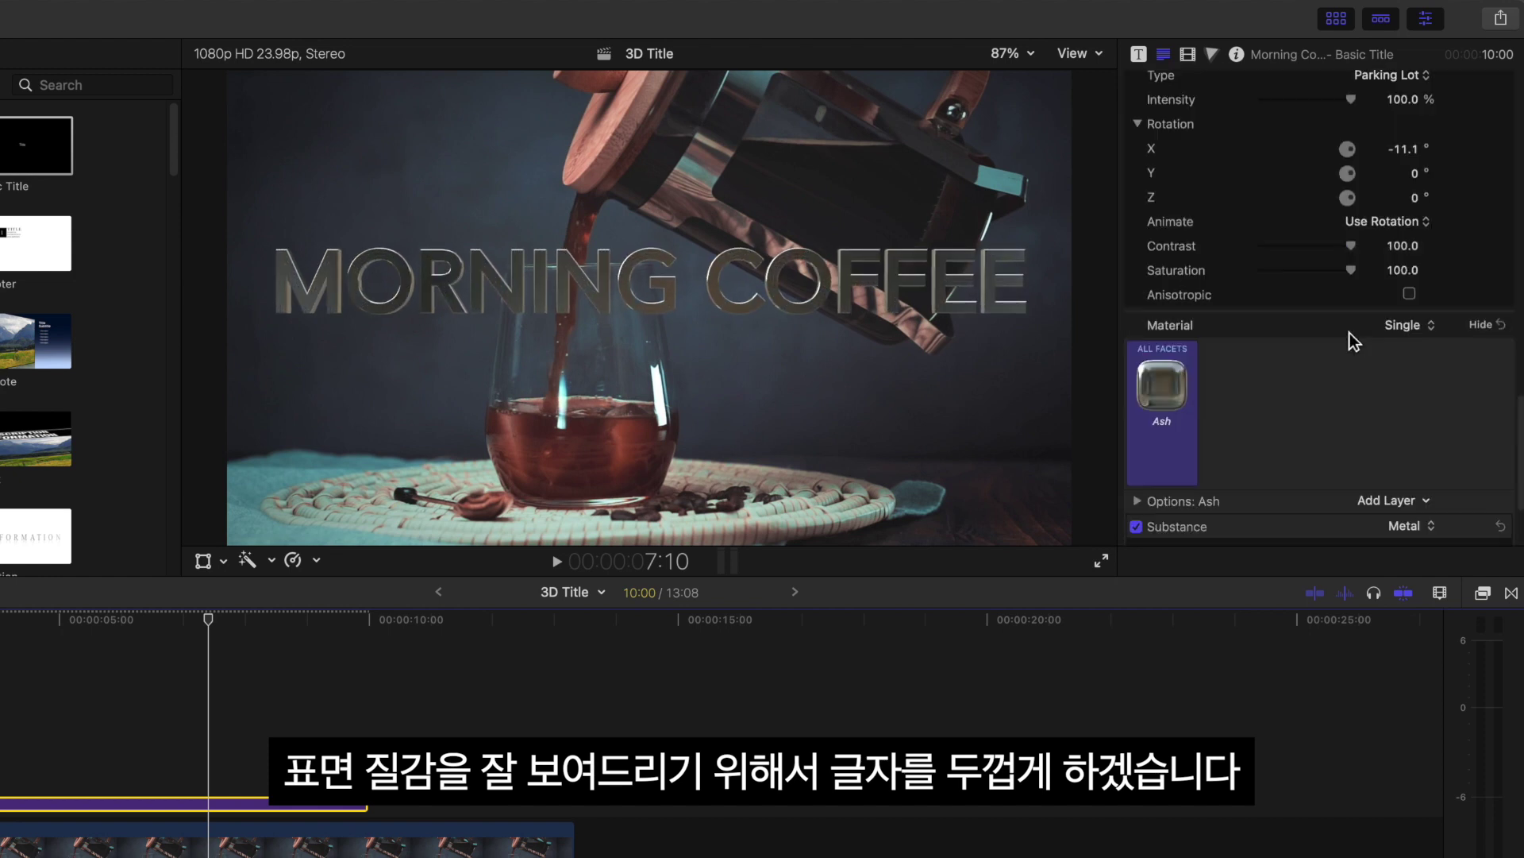
Try the Aged Concrete, Plaid fabric and Grunge Green materials on all facets of the 3D text
click(1161, 284)
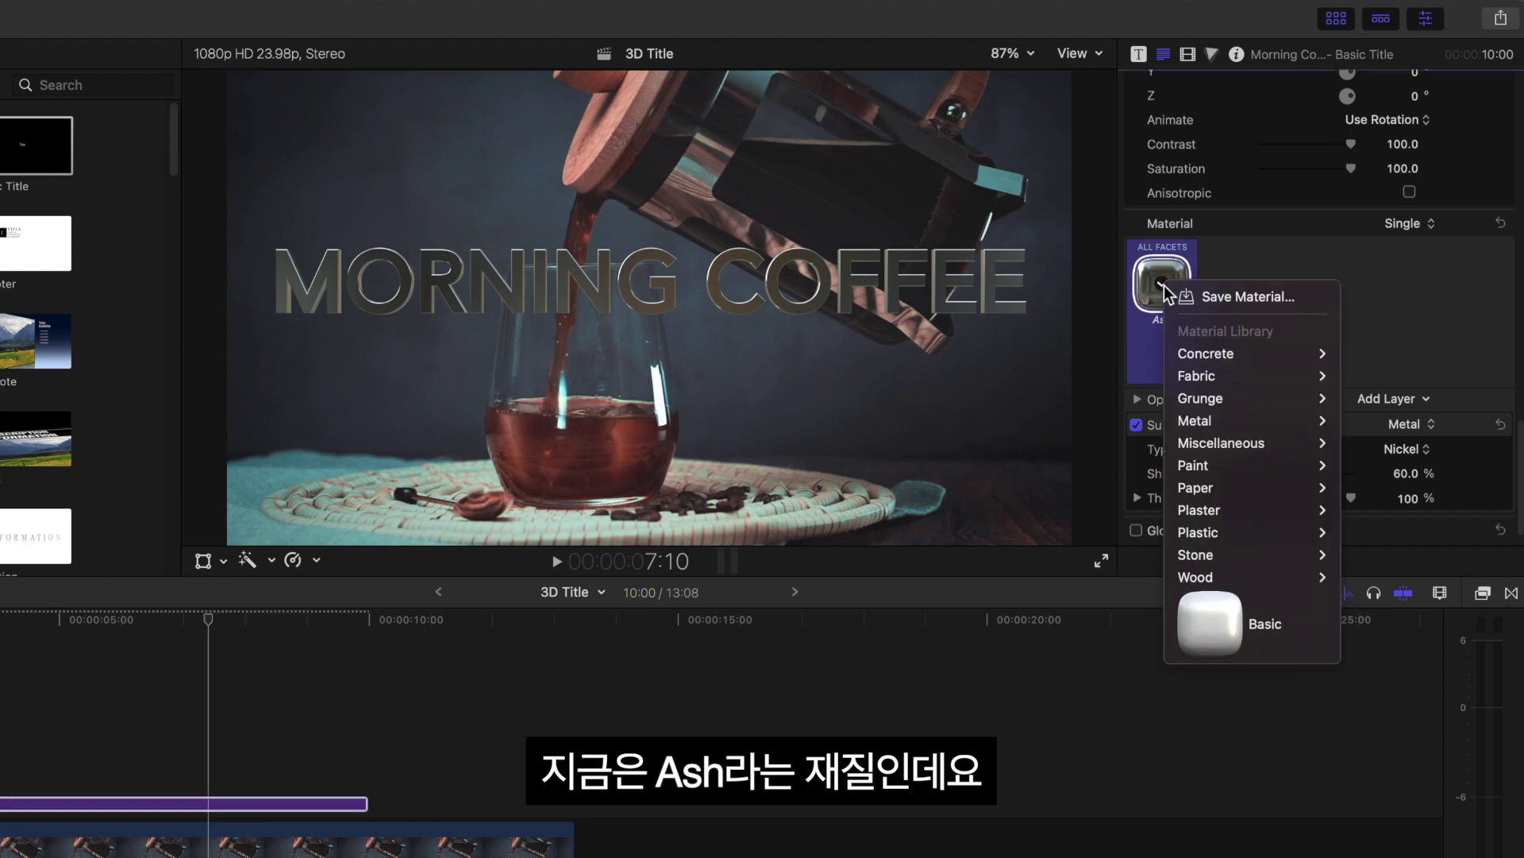
mouse_move(1311, 359)
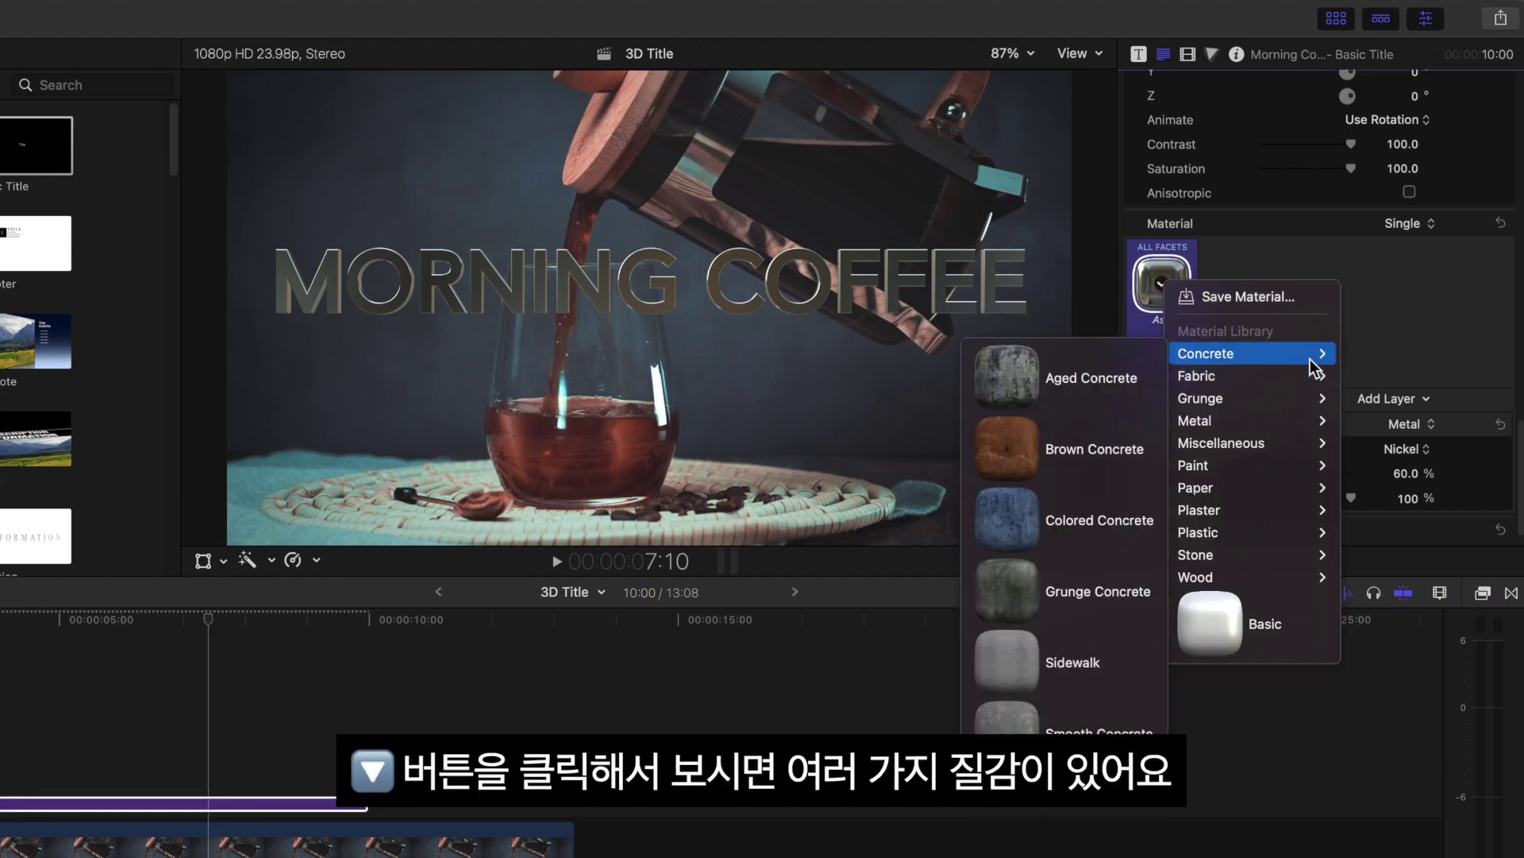
click(1097, 369)
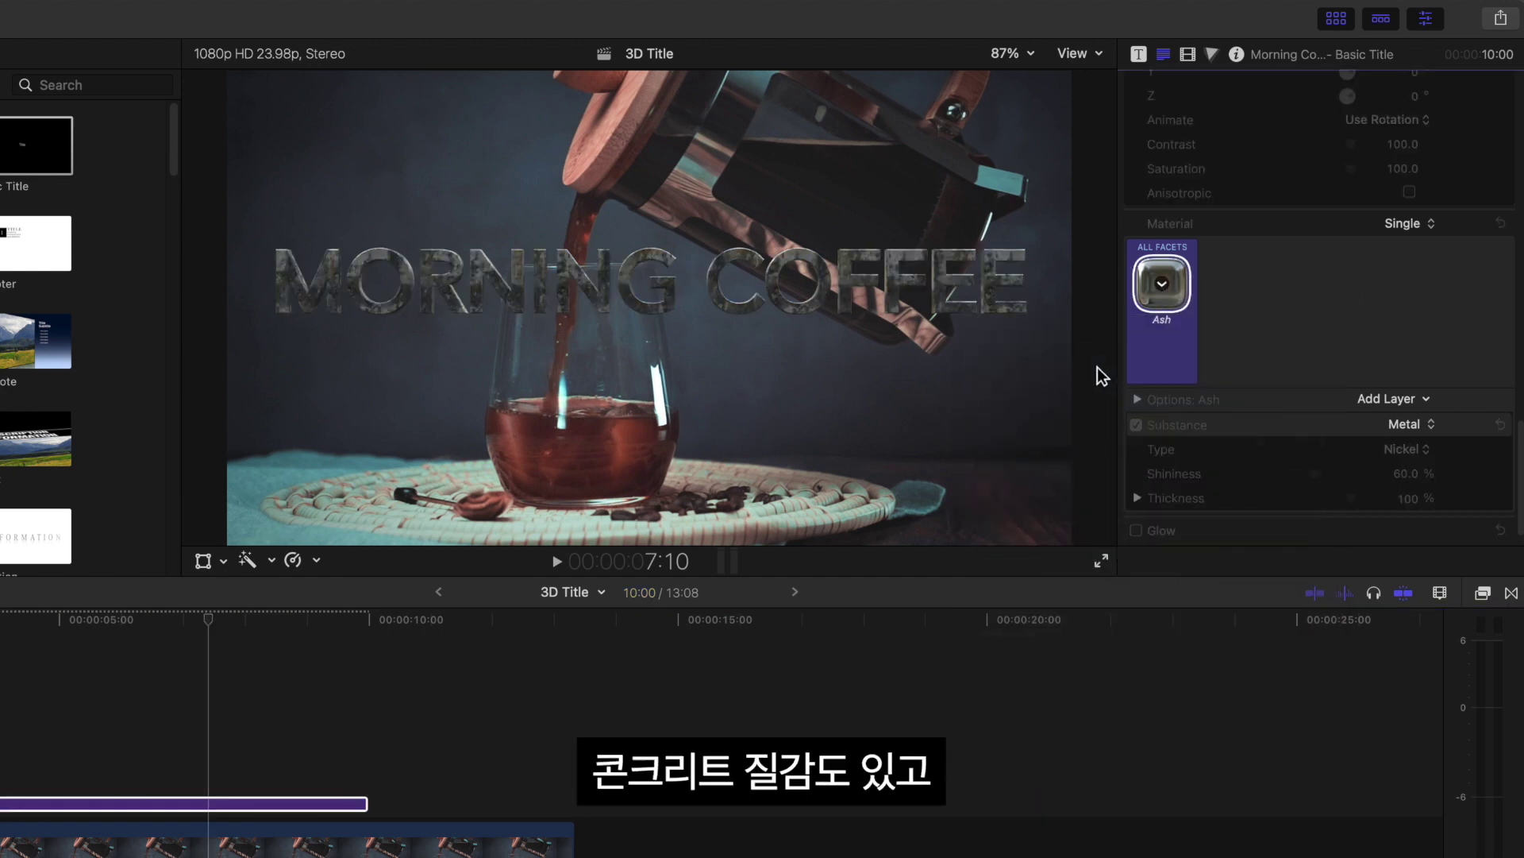
click(1161, 284)
mouse_move(1247, 374)
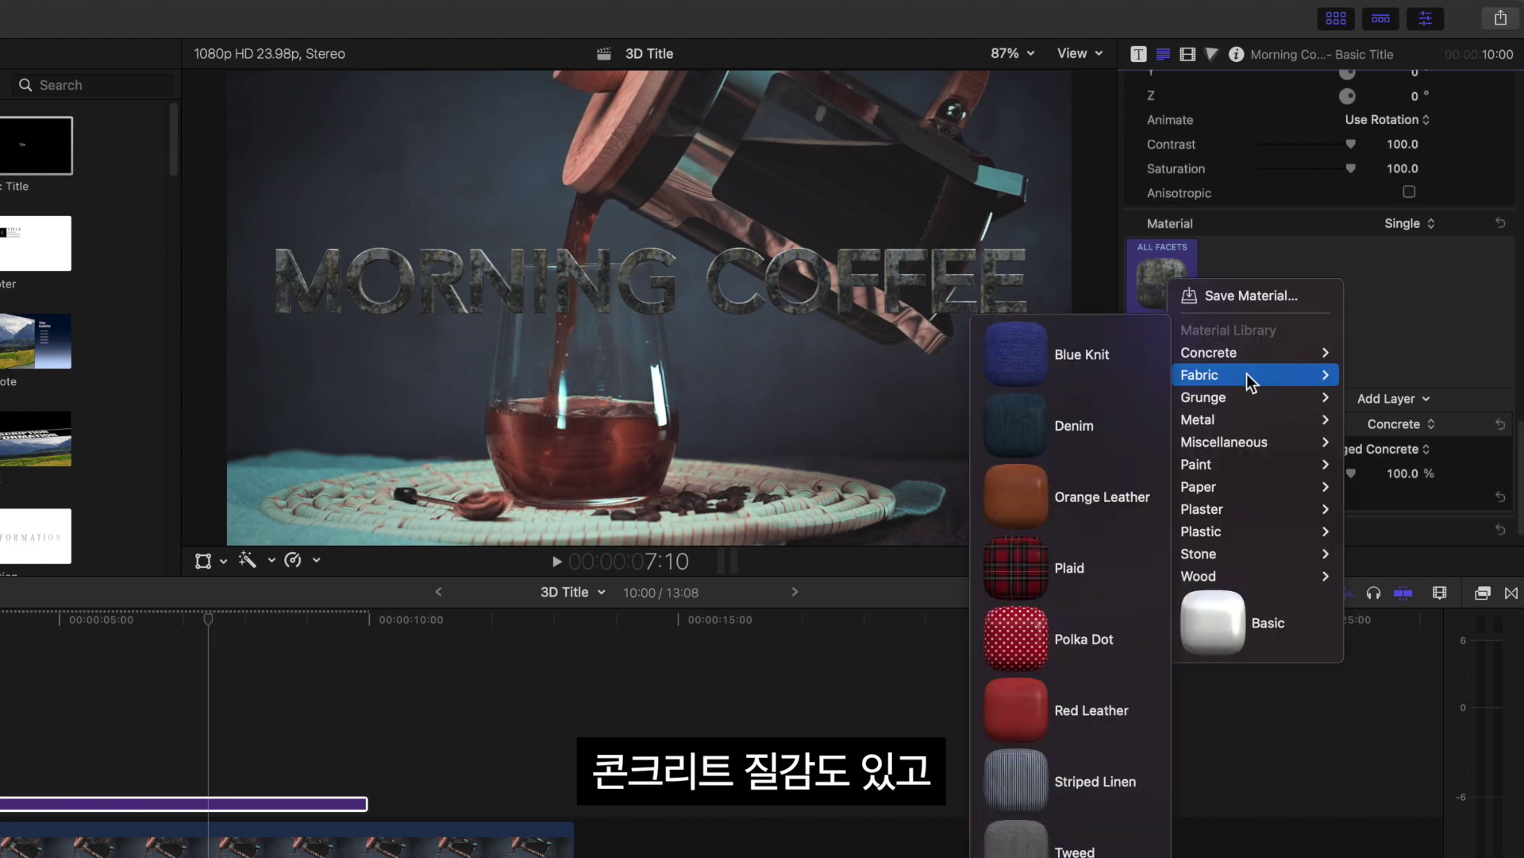
click(1026, 559)
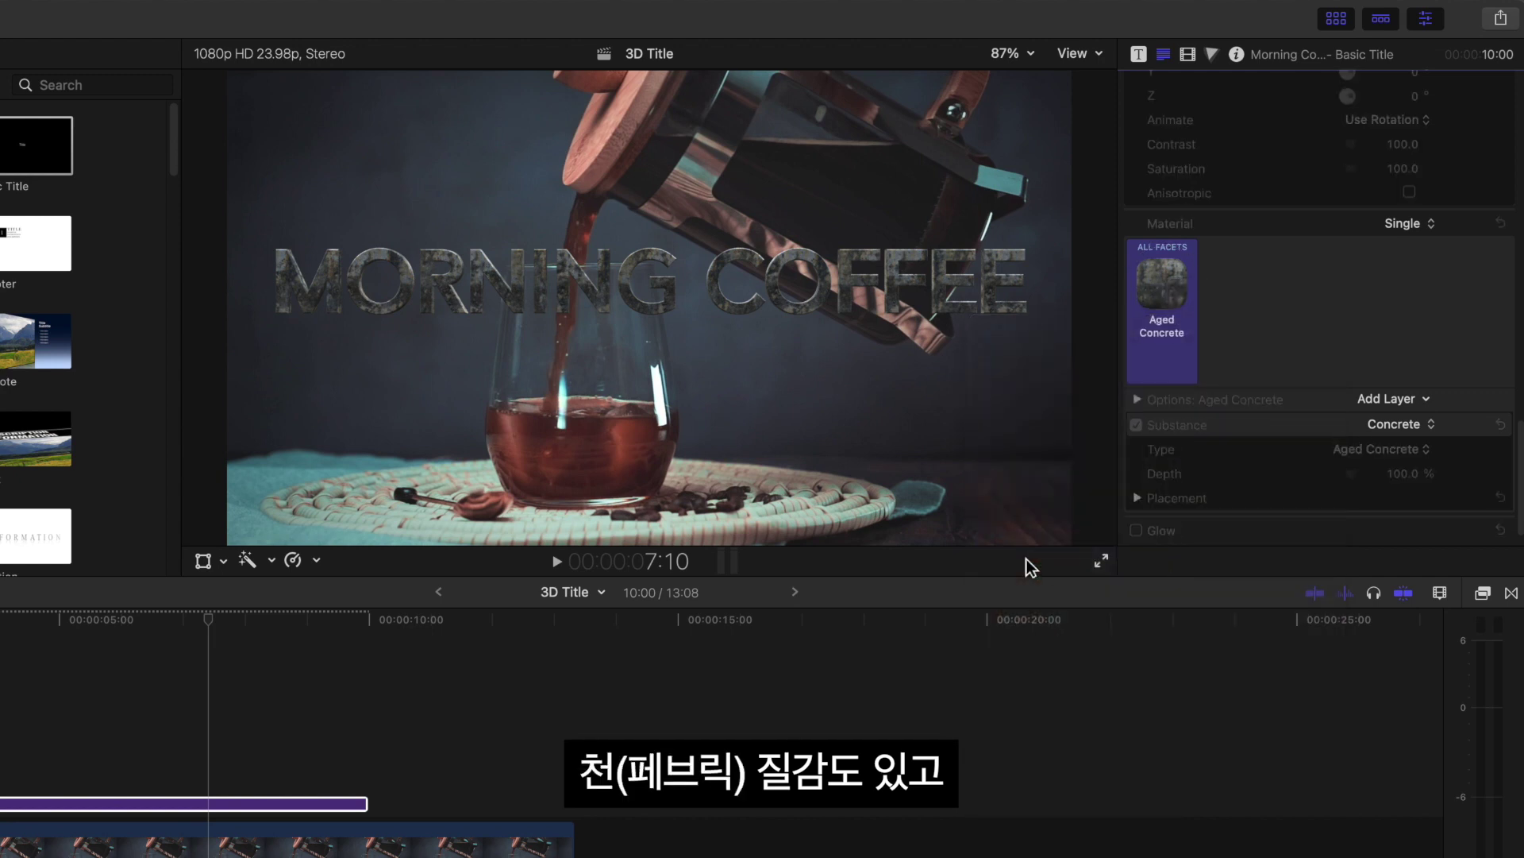
click(1167, 289)
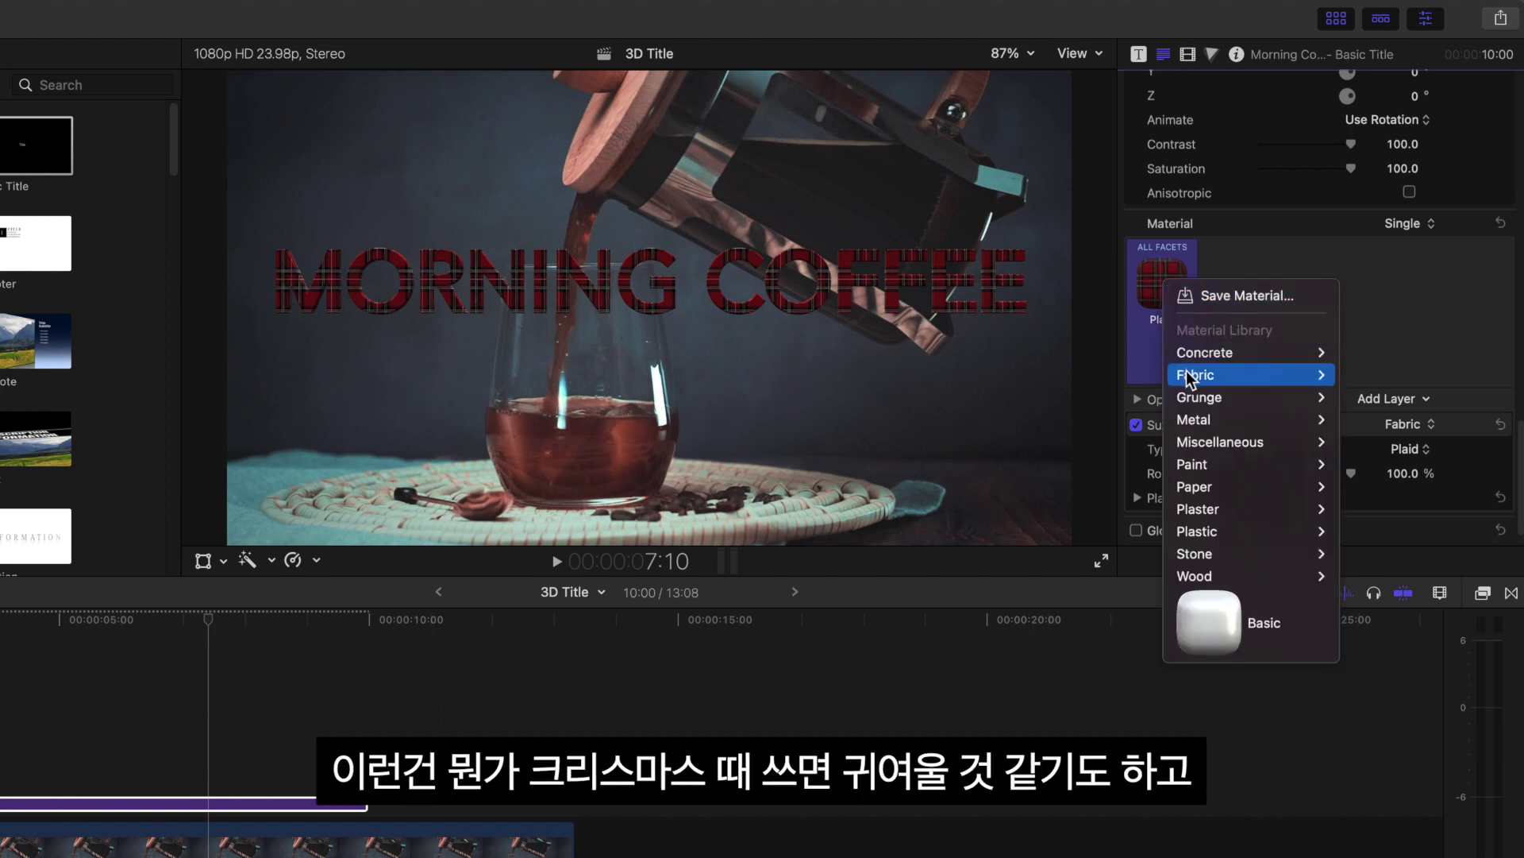
mouse_move(1191, 384)
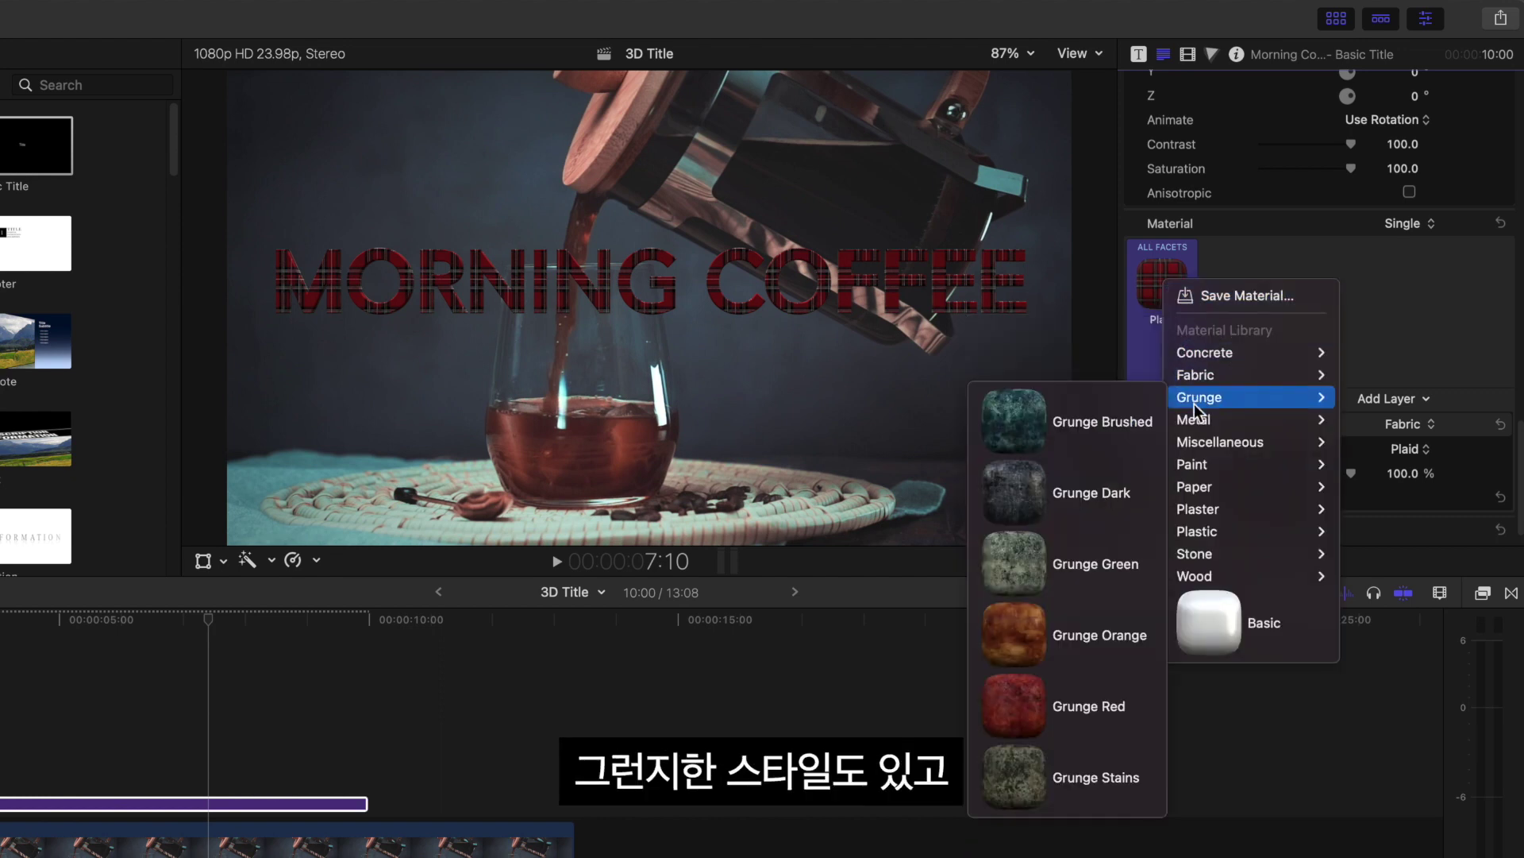
click(1099, 563)
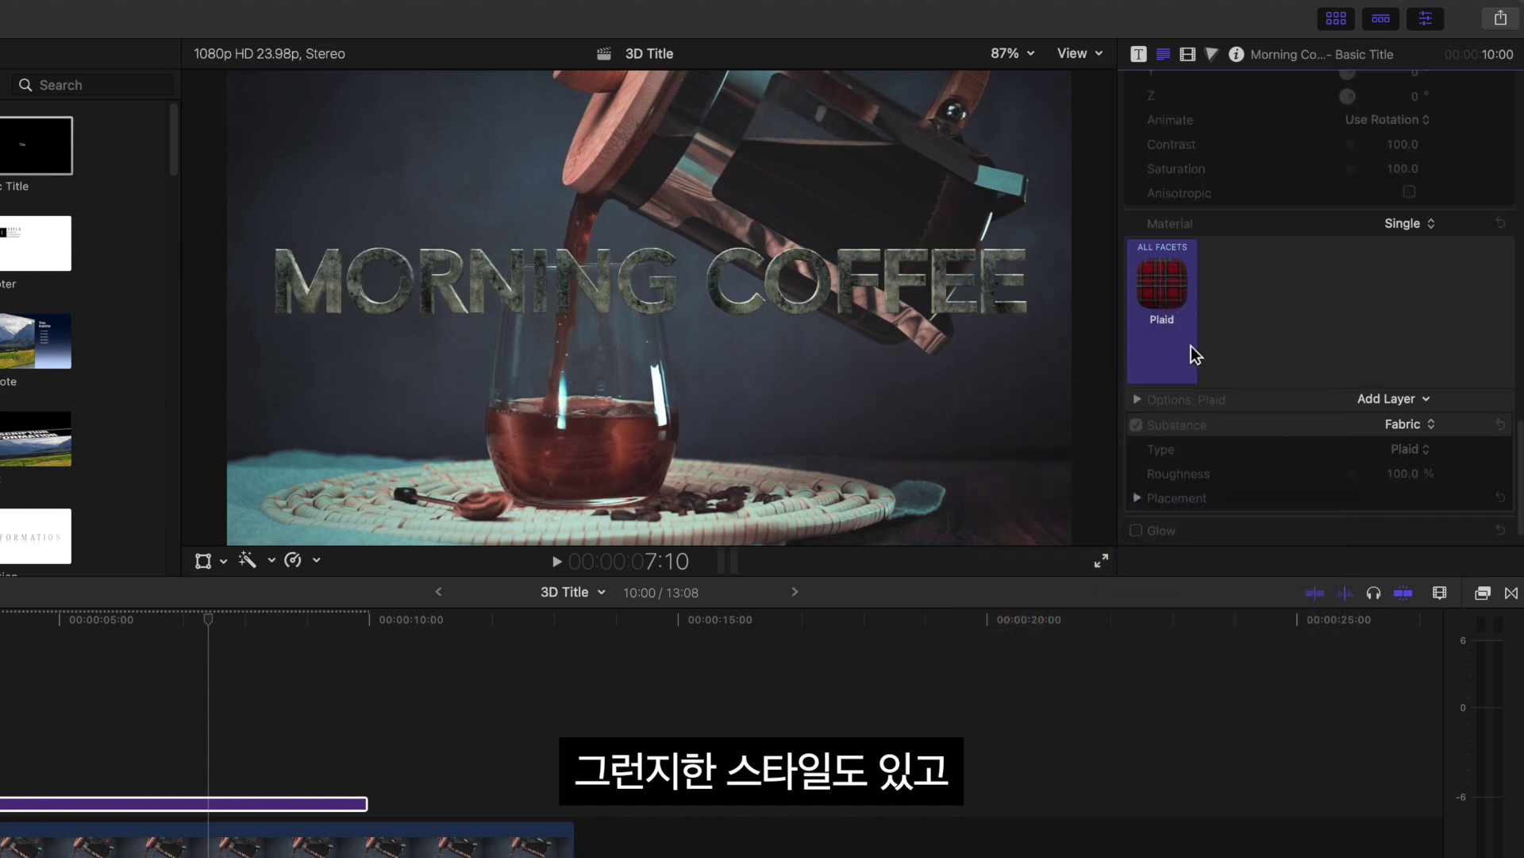
Try the Chrome, Gold, Glitter Paint and Soap Bubble materials on all facets of the 3D text
click(1161, 278)
mouse_move(1188, 429)
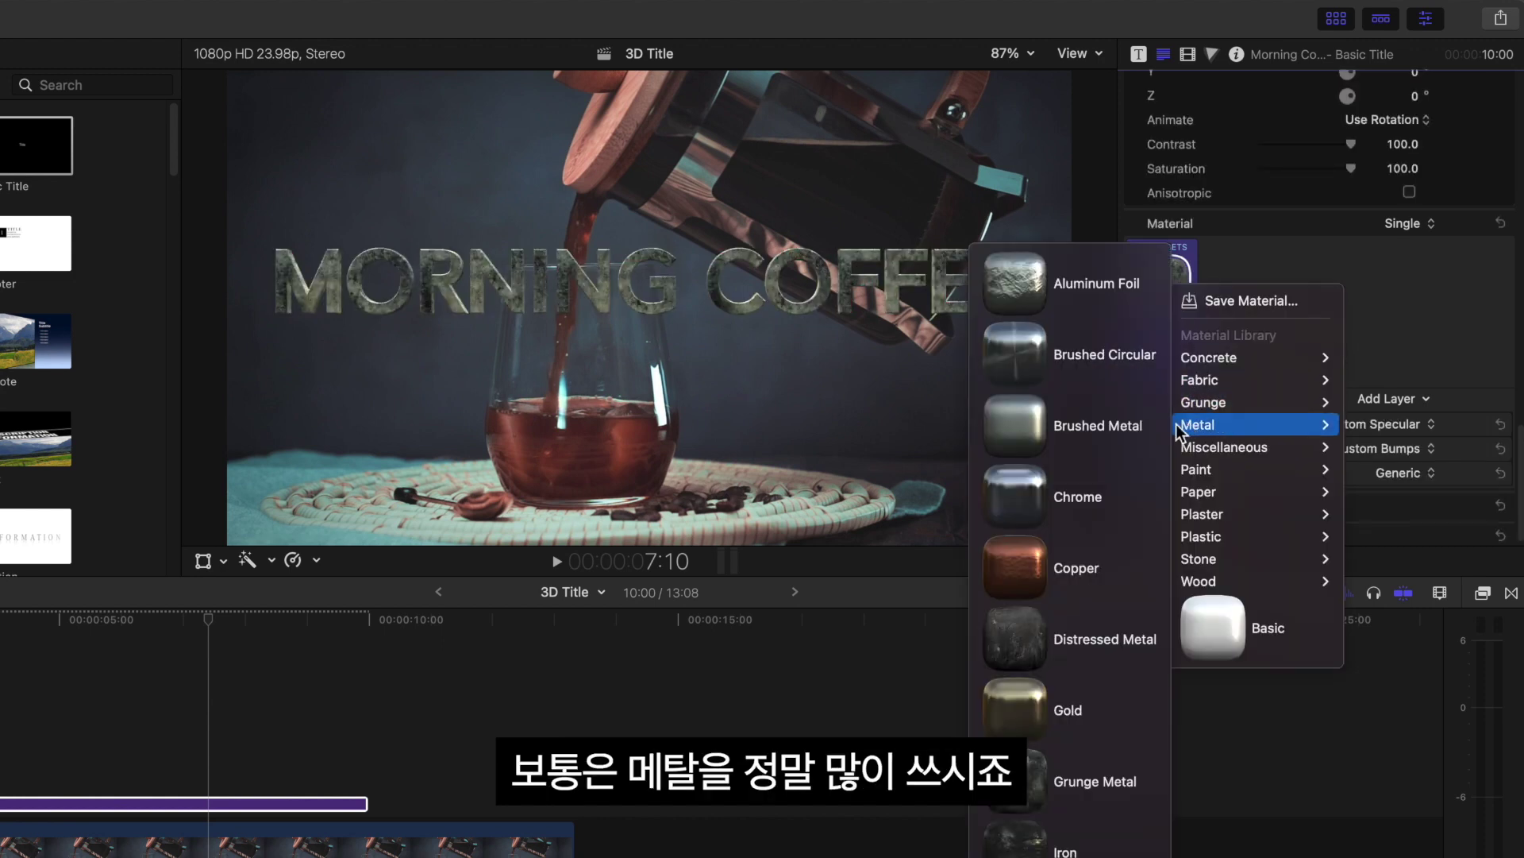
click(1088, 504)
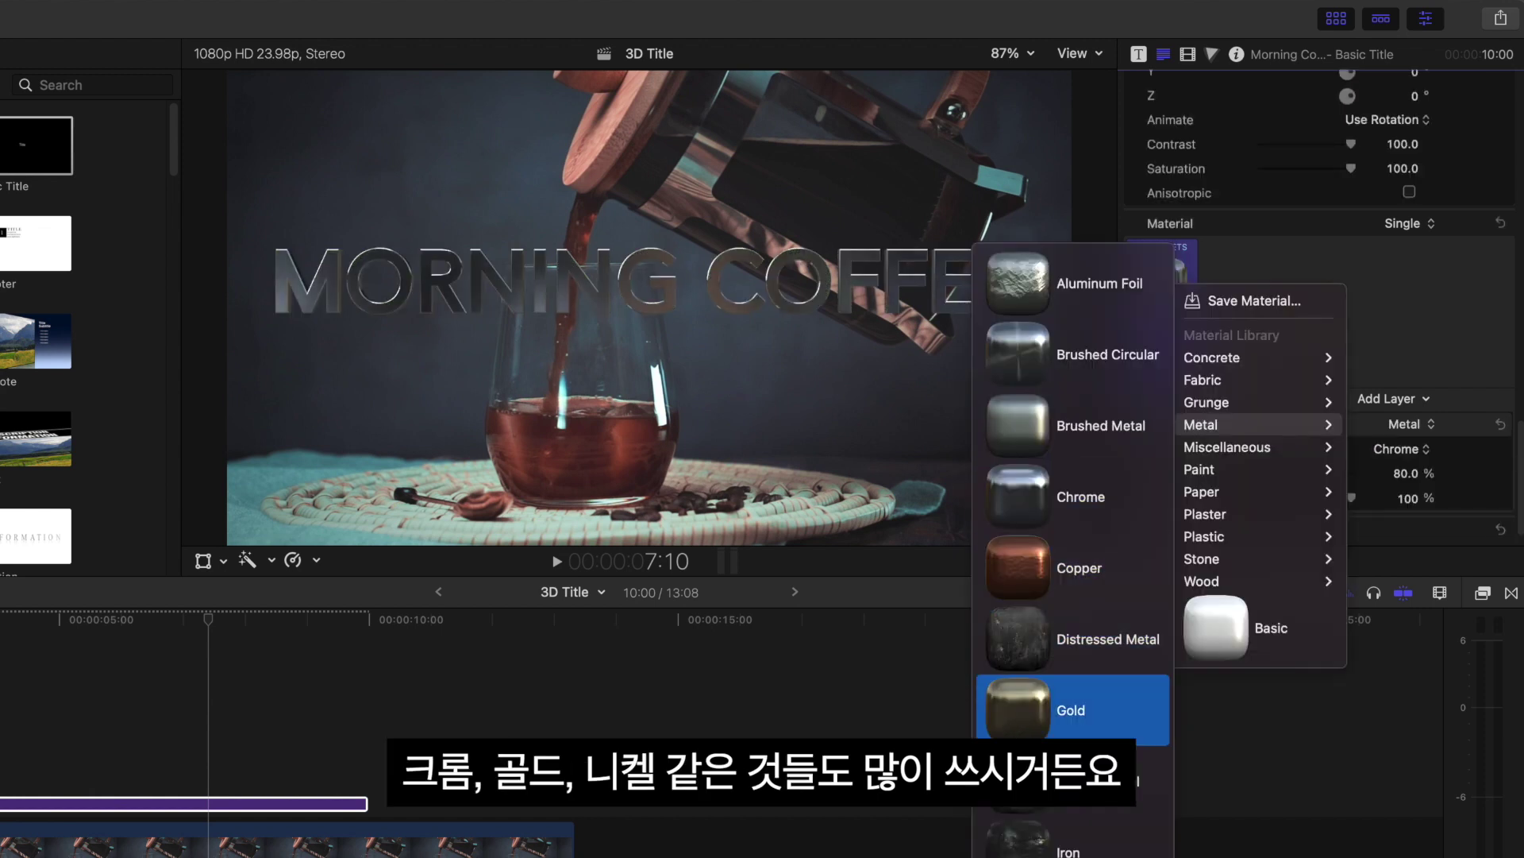
click(1018, 712)
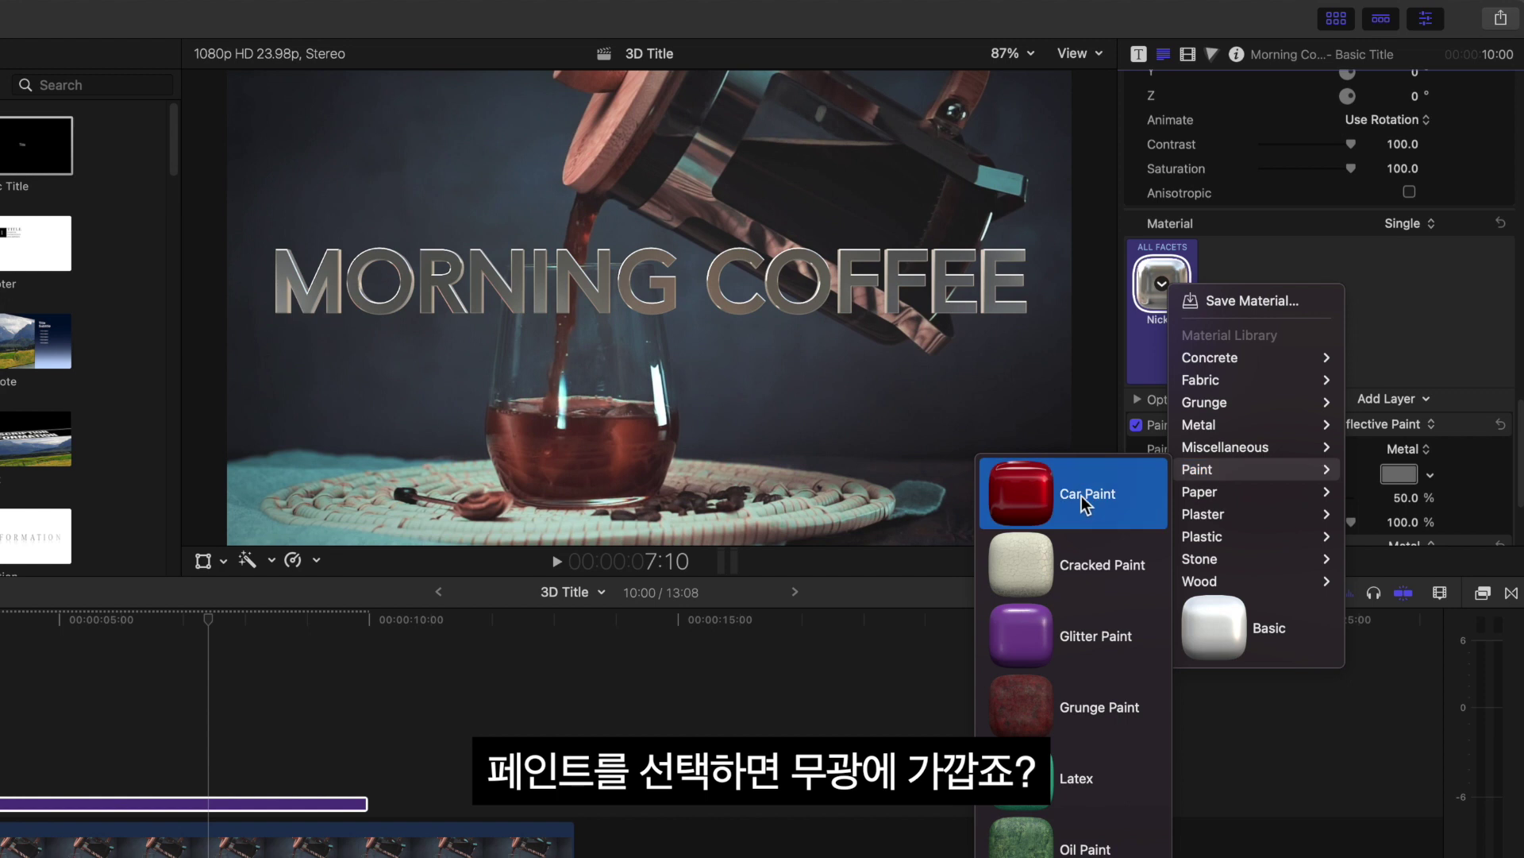
click(1032, 633)
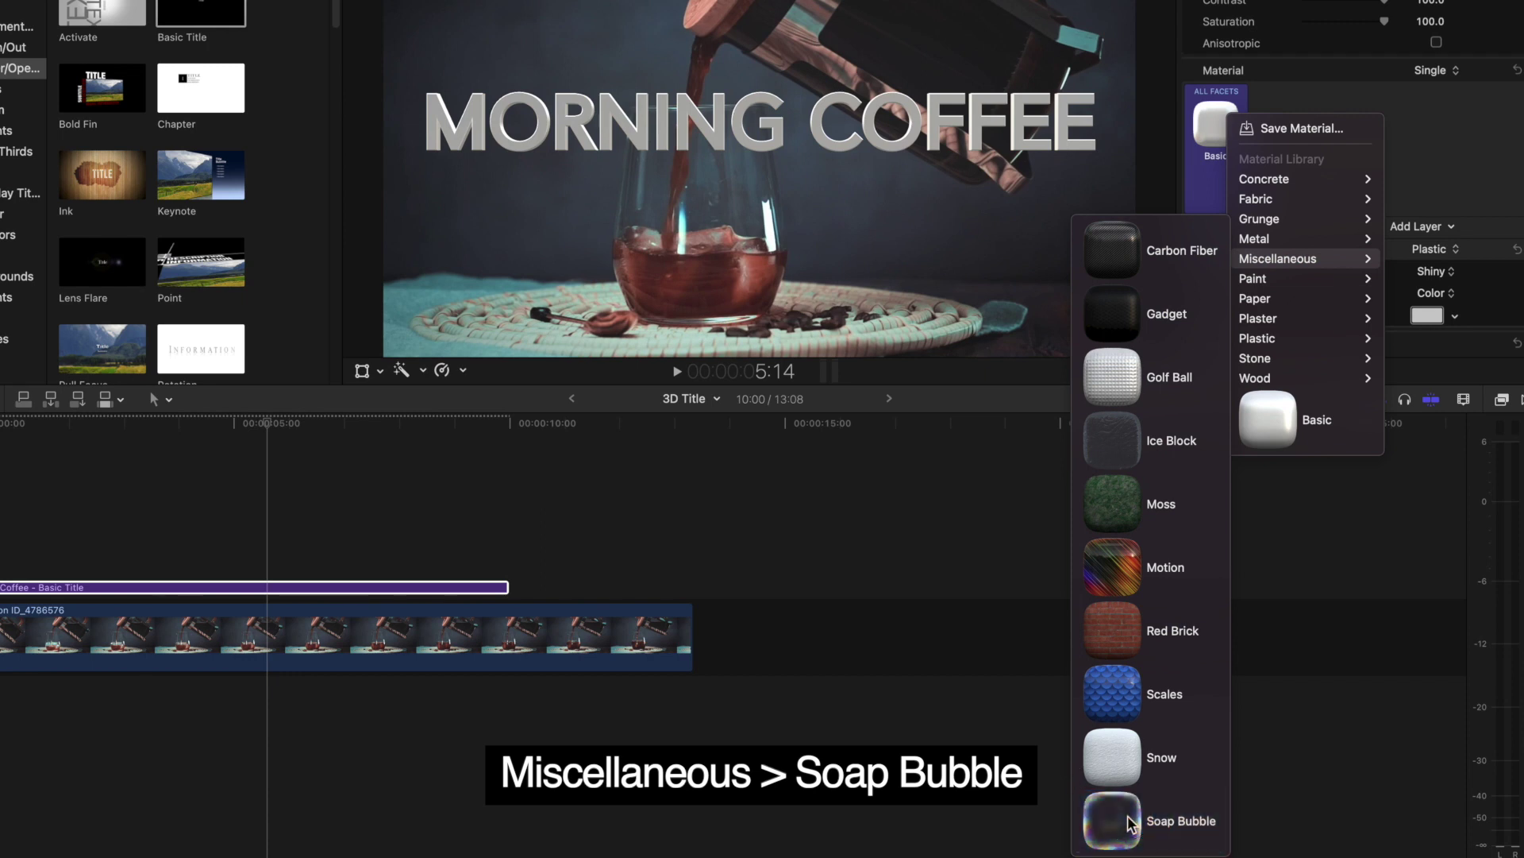
click(1103, 818)
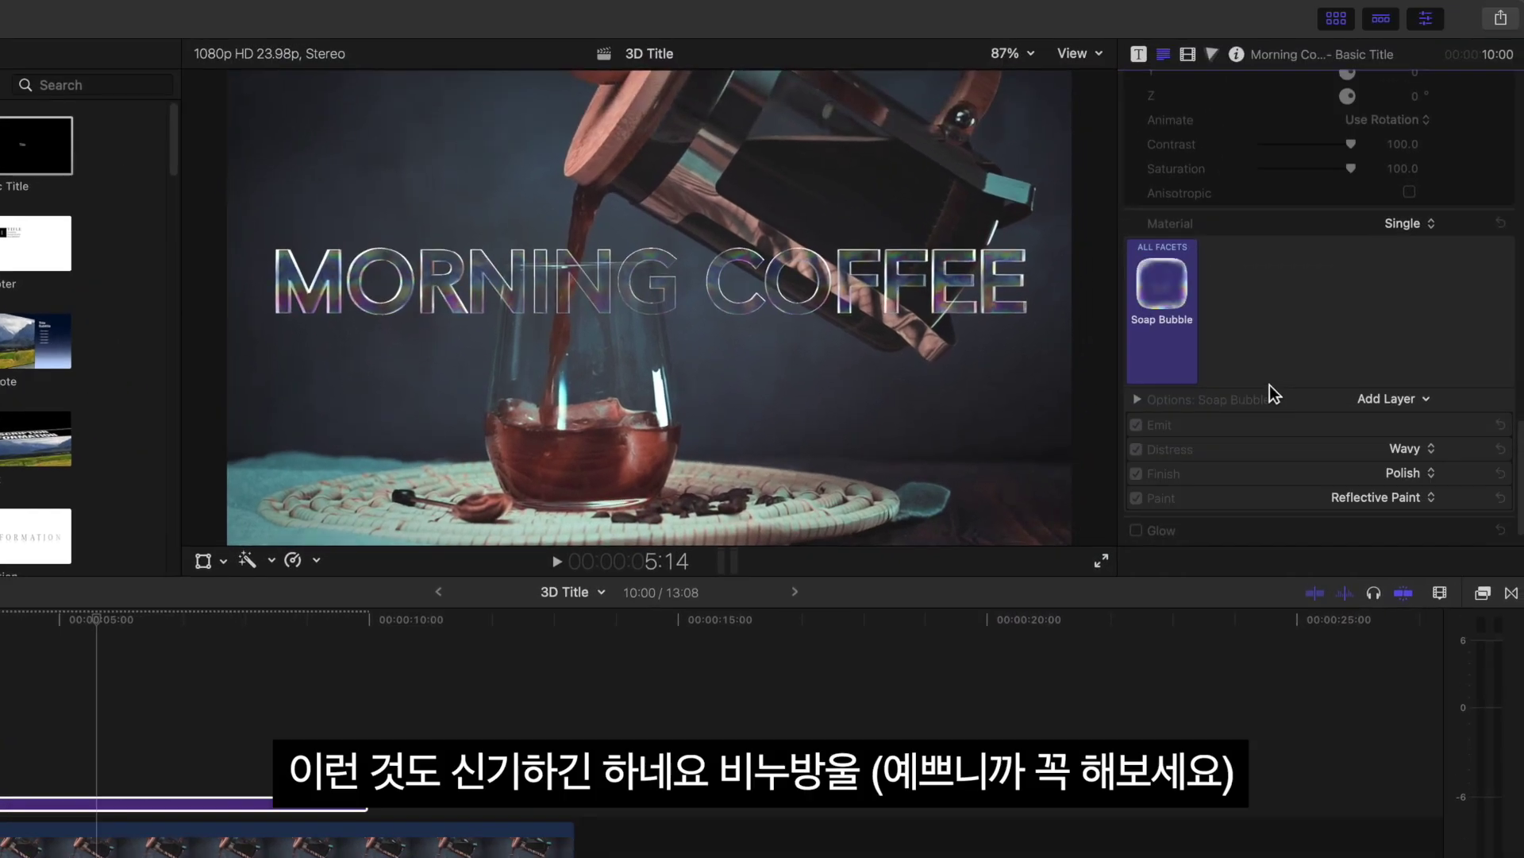
Apply the Nickel metal material to all facets of the 3D text
click(1166, 289)
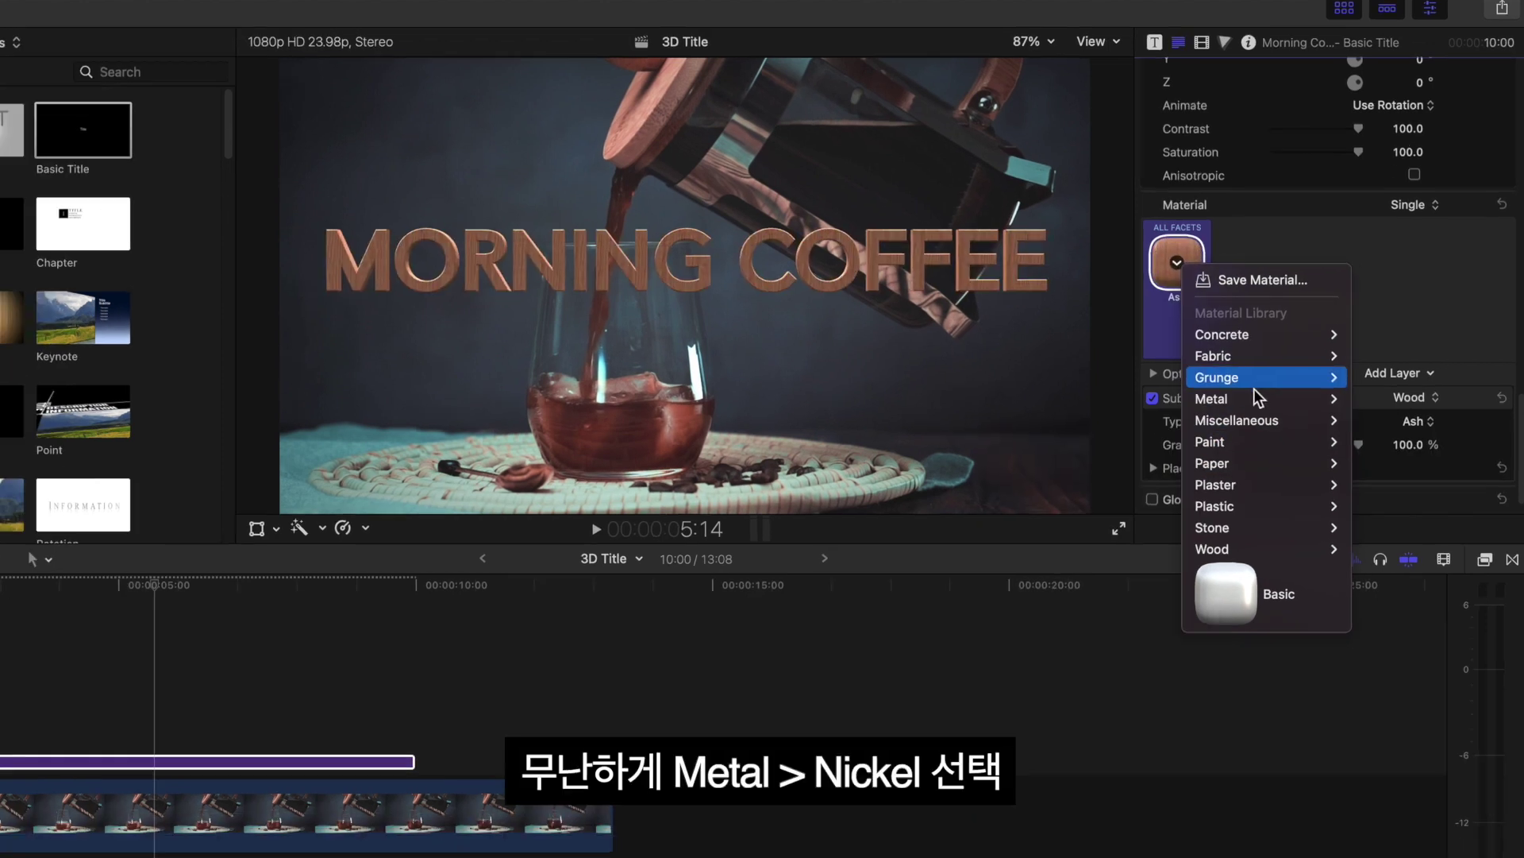
mouse_move(1238, 420)
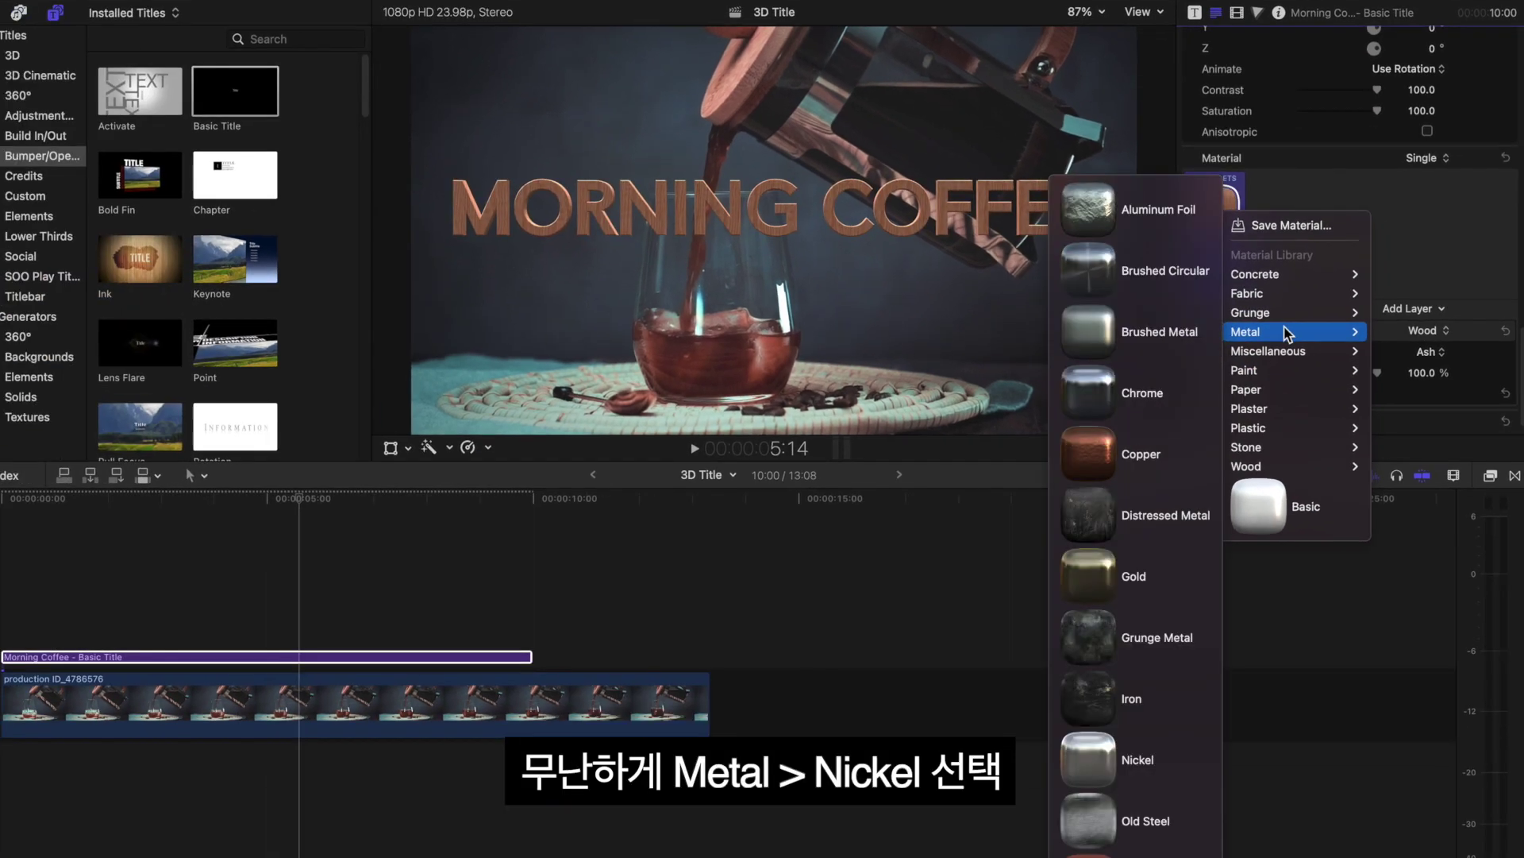
click(1099, 766)
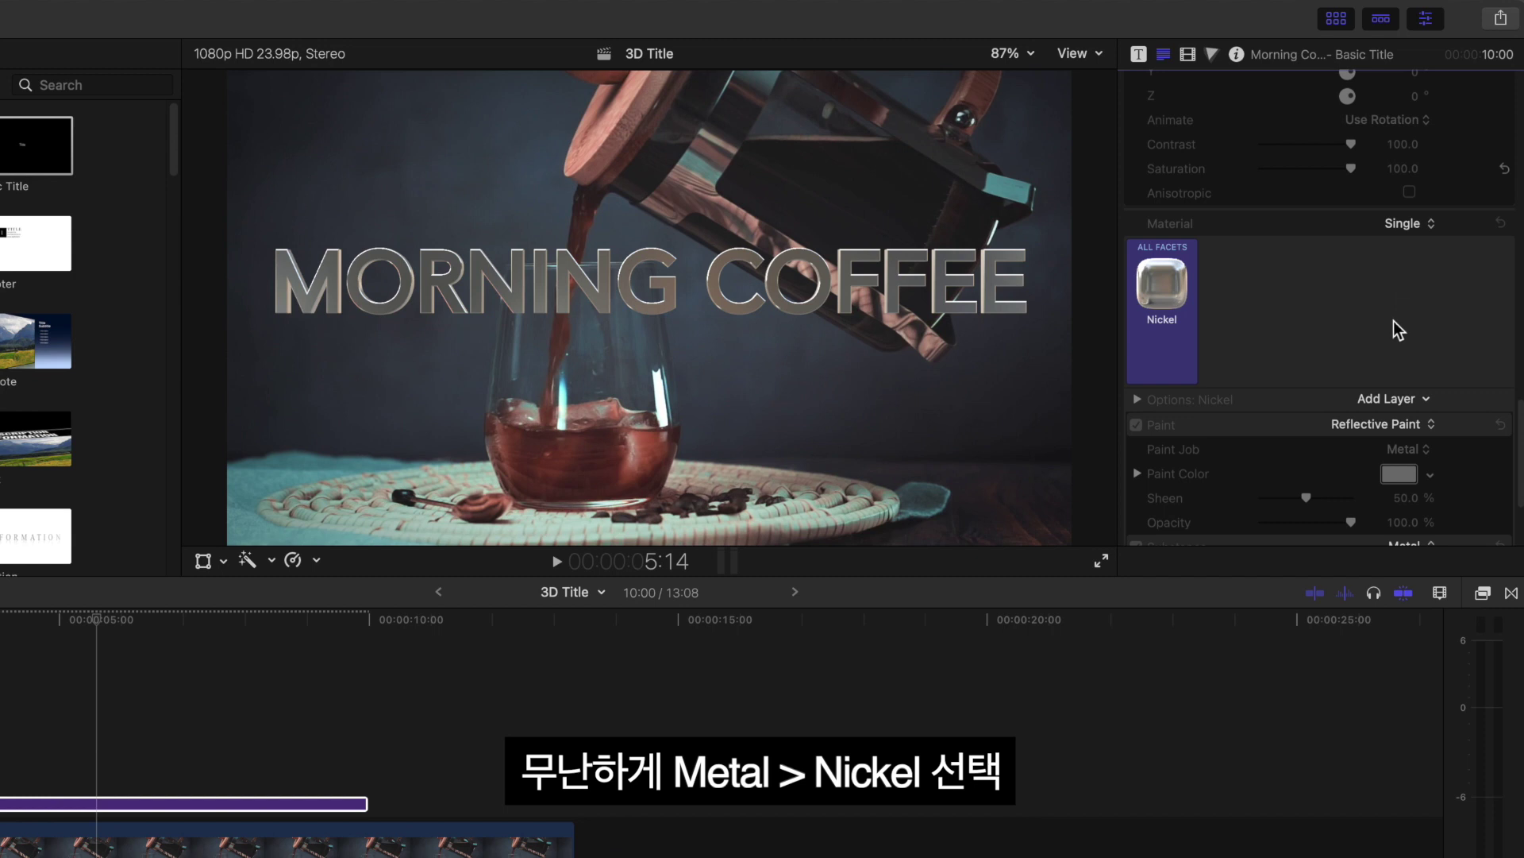
Add a Distress layer of type Bumps on top of the 3D text's Nickel material
scroll(1394, 309, down, 4)
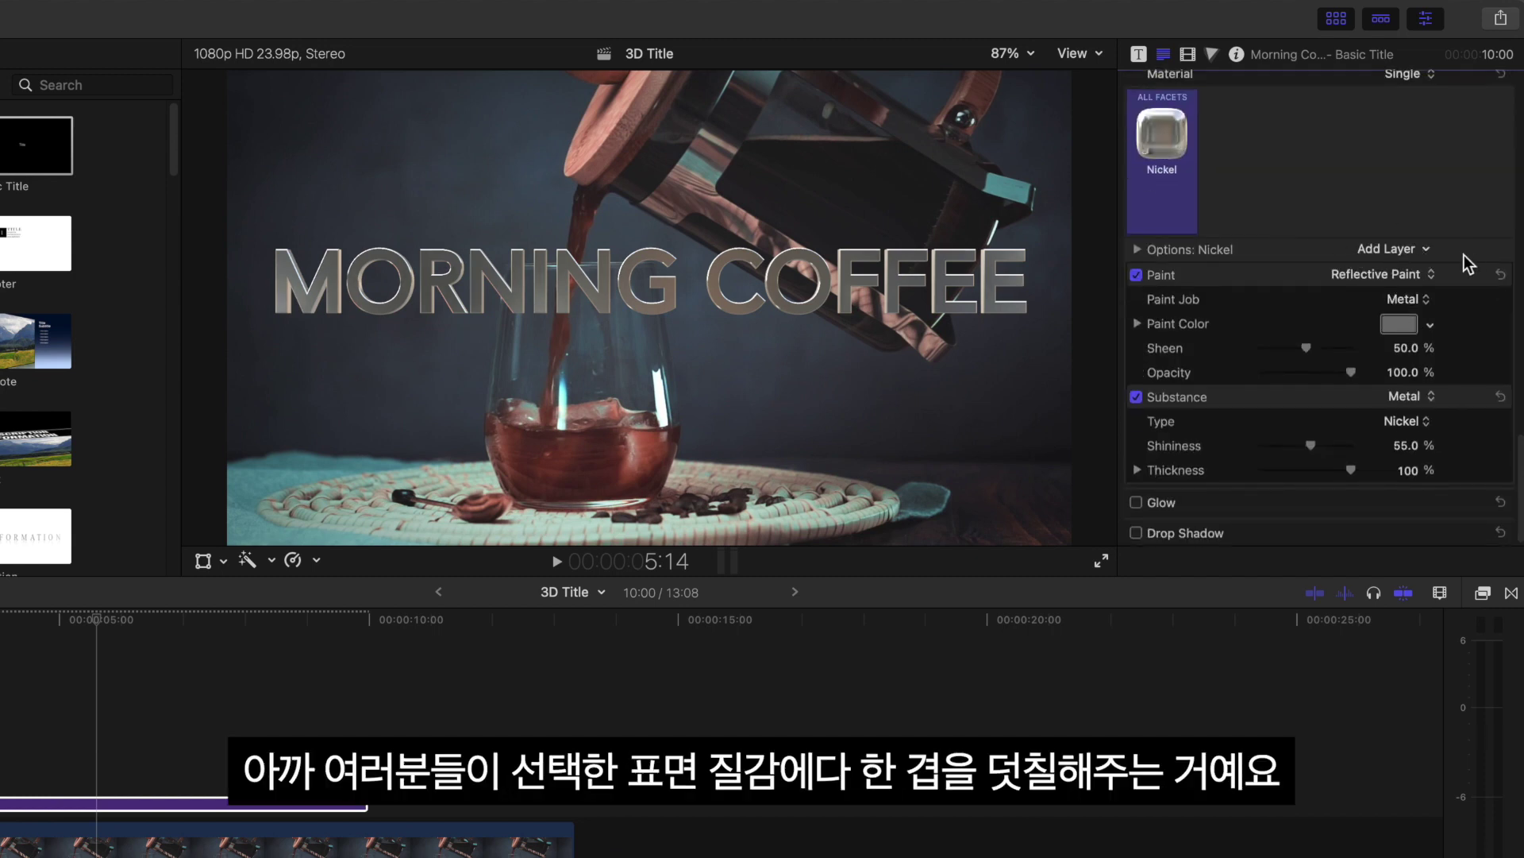
click(1416, 253)
mouse_move(1438, 366)
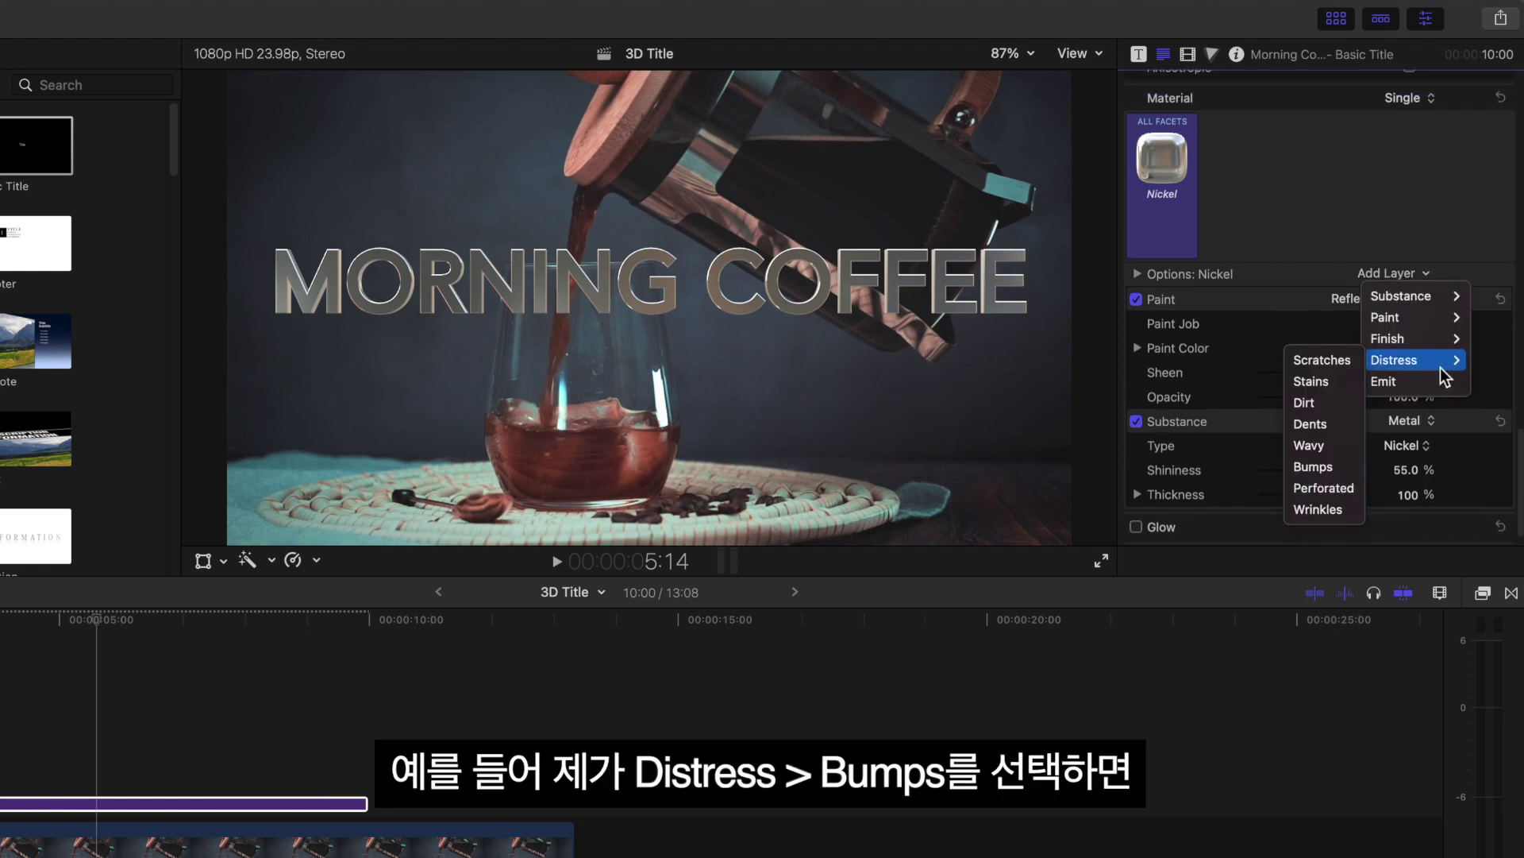
click(1345, 467)
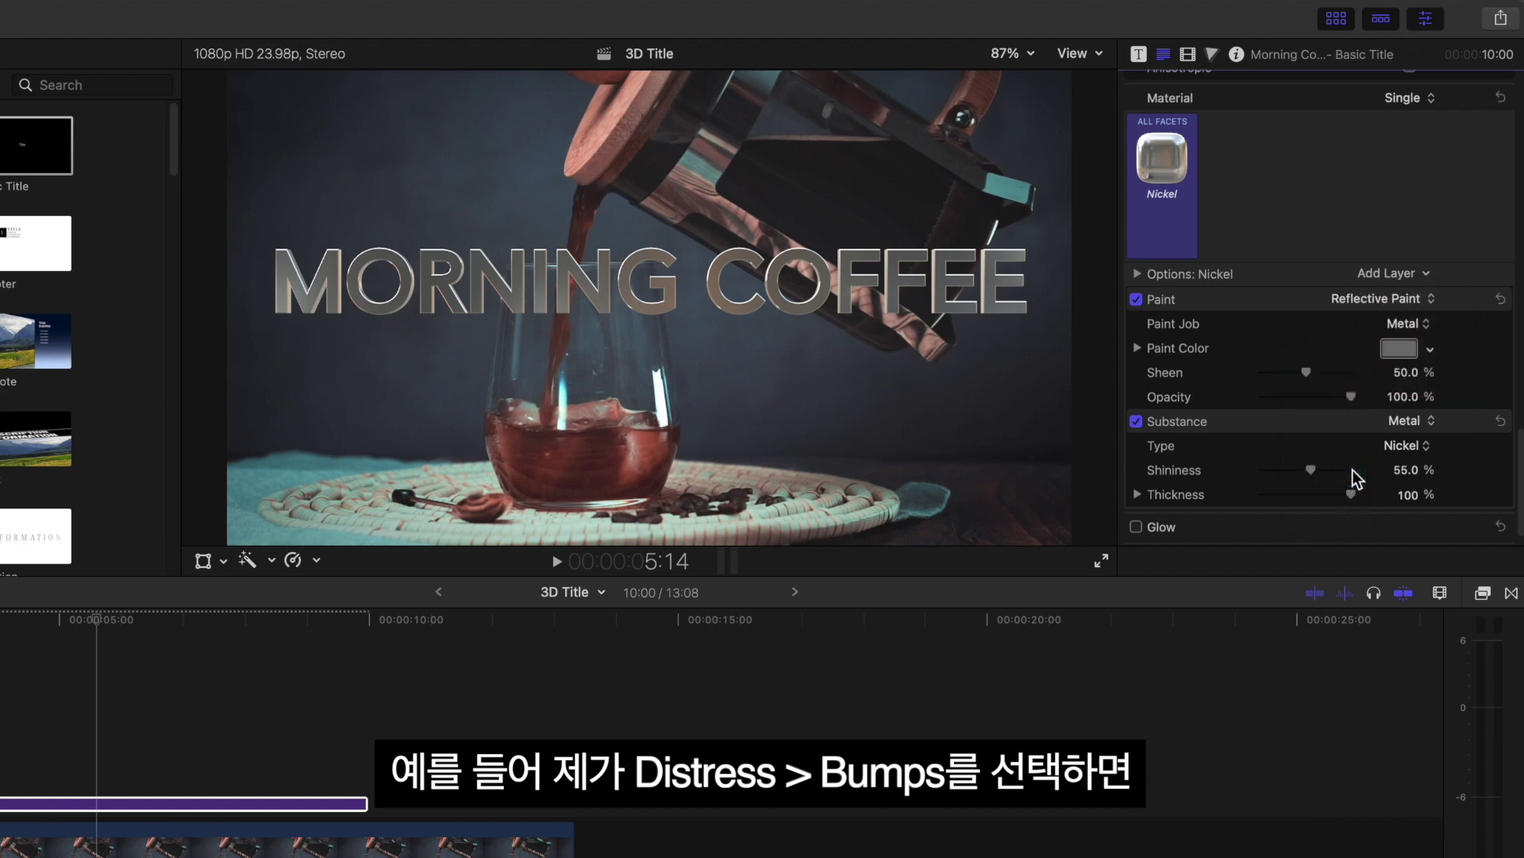
click(1014, 55)
click(1030, 219)
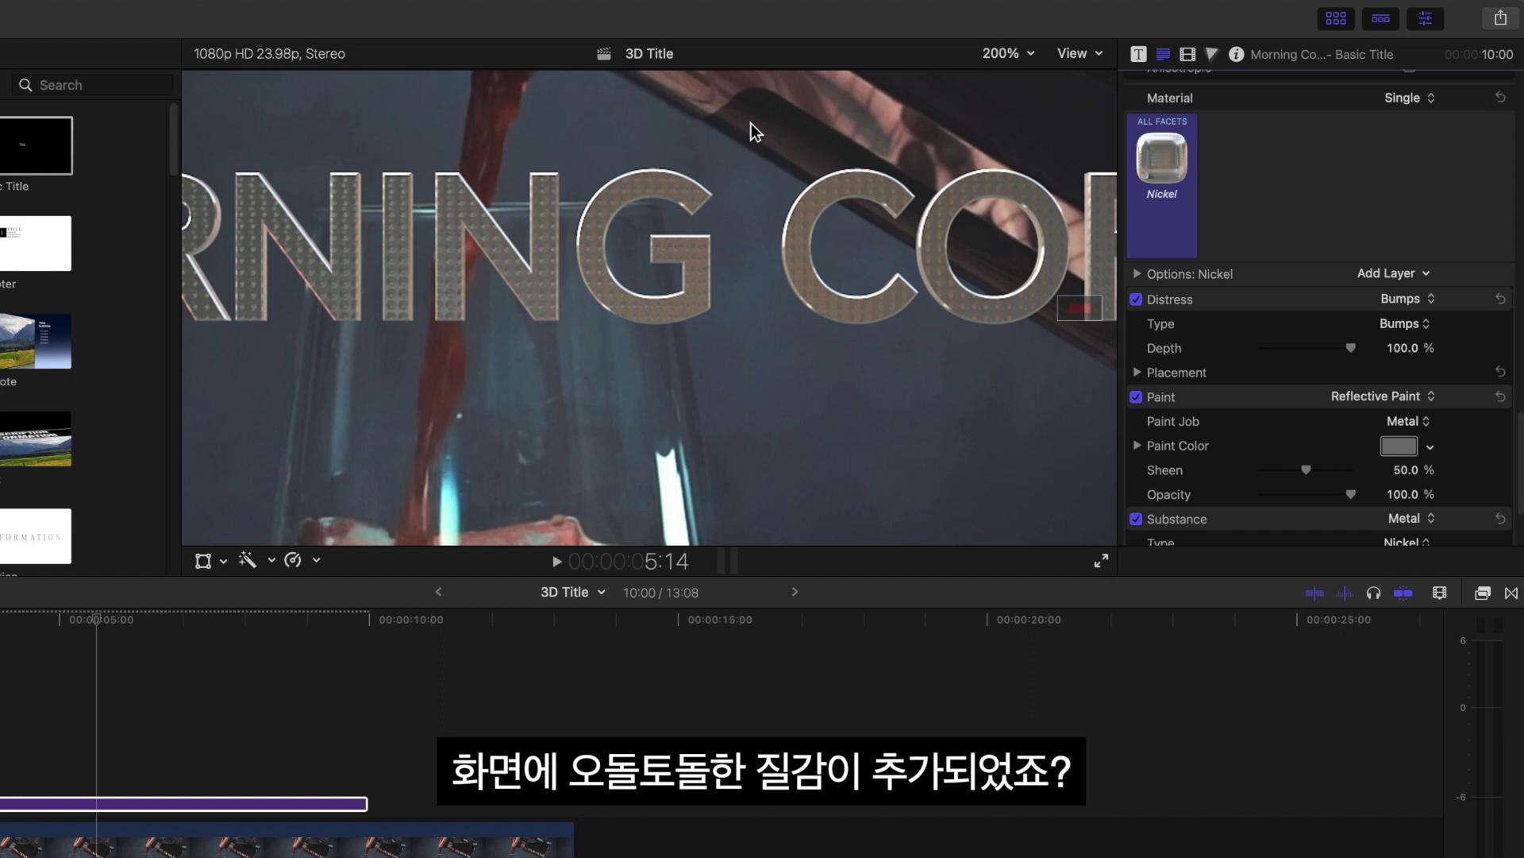
Remove the Bumps Distress layer from the 3D text's material and fit the whole frame in the viewer
scroll(1055, 312, left, 10)
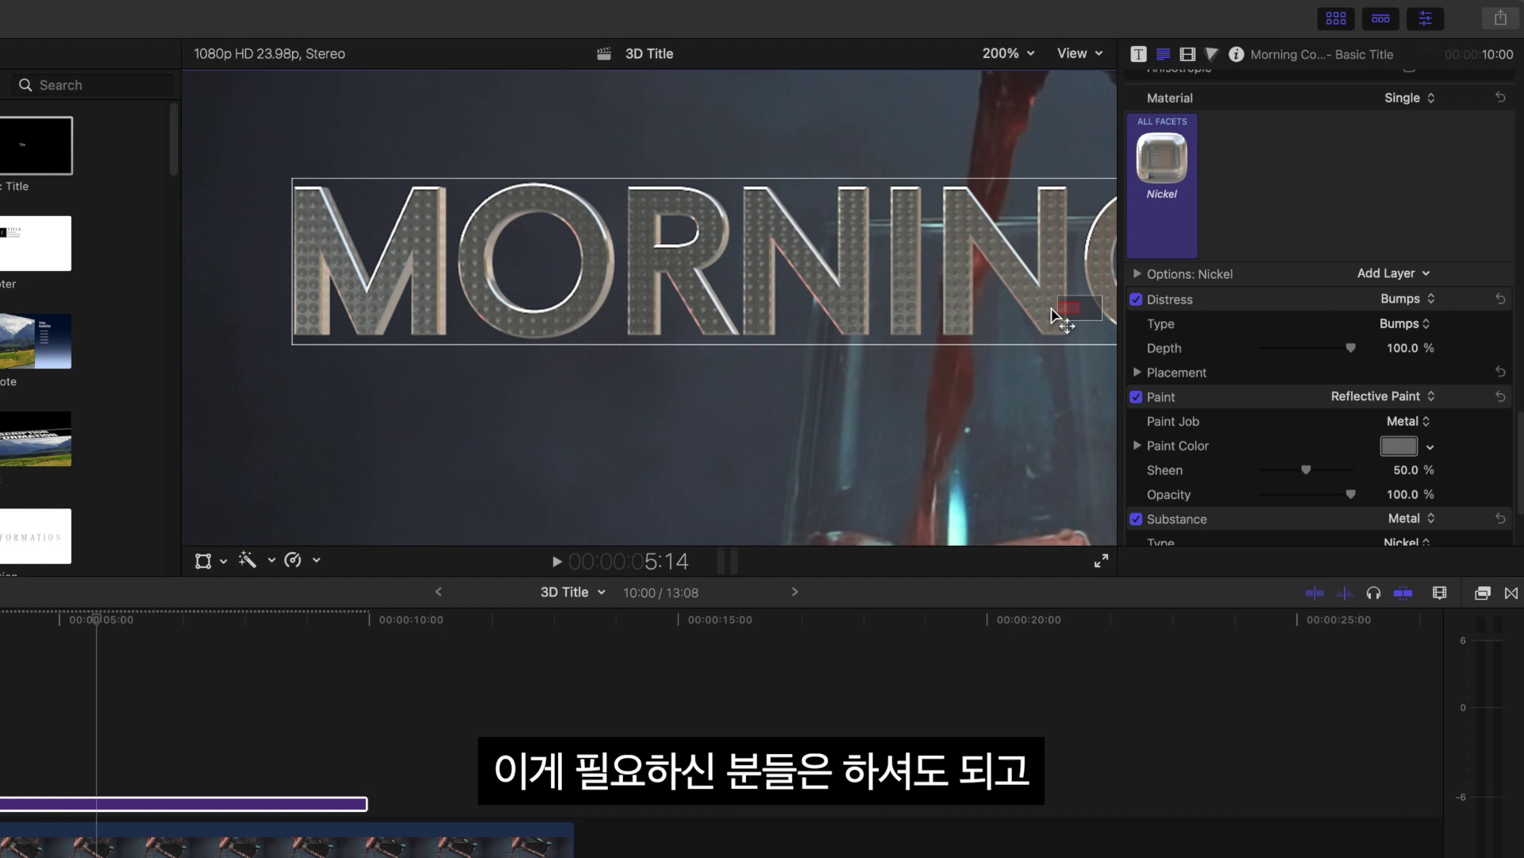
click(1350, 300)
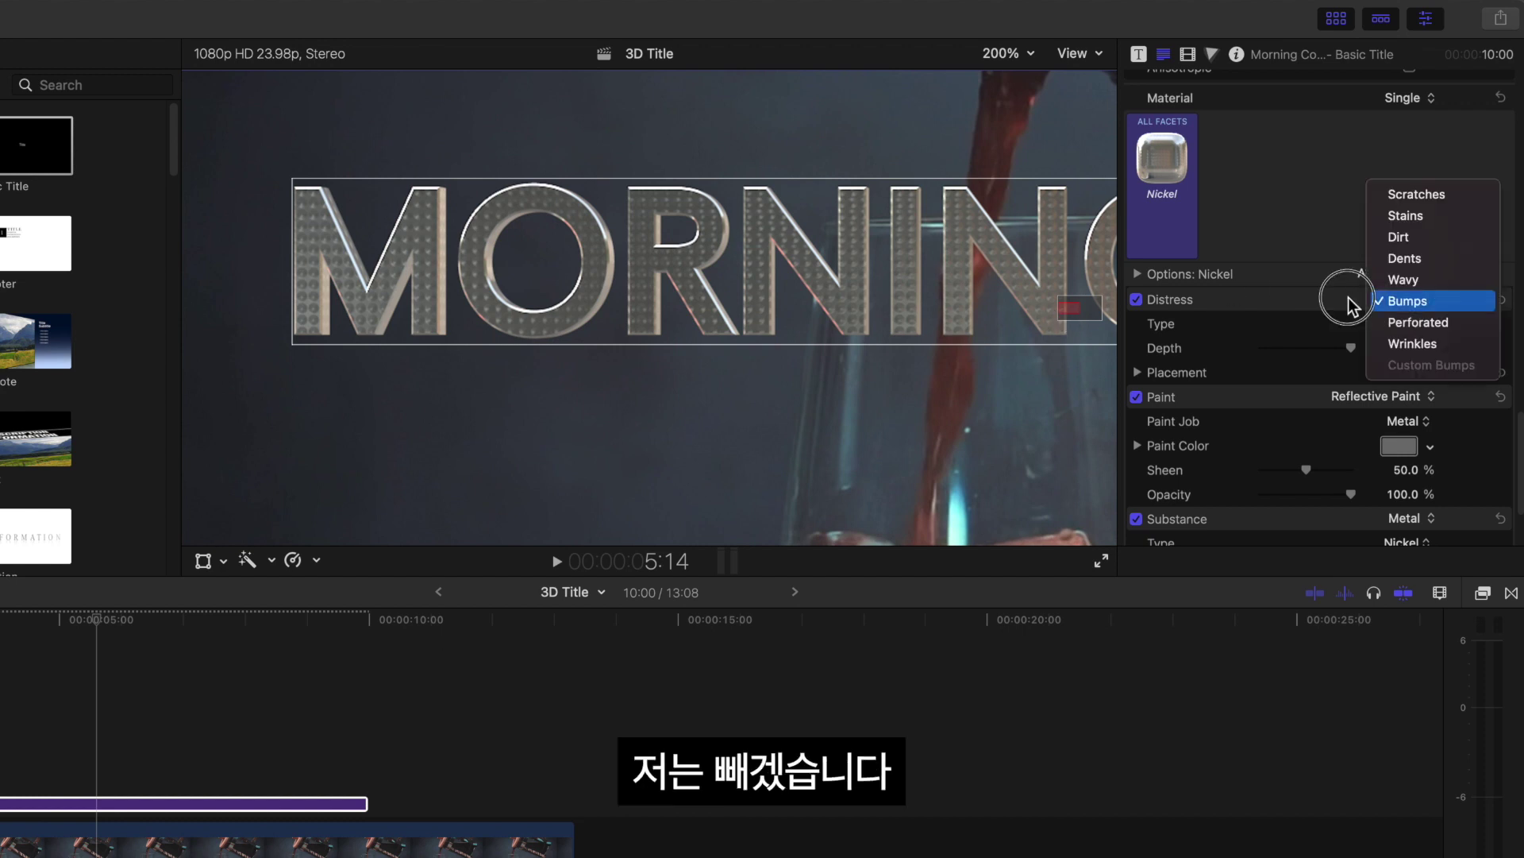
click(1303, 317)
click(1350, 311)
key(Delete)
key(shift+z)
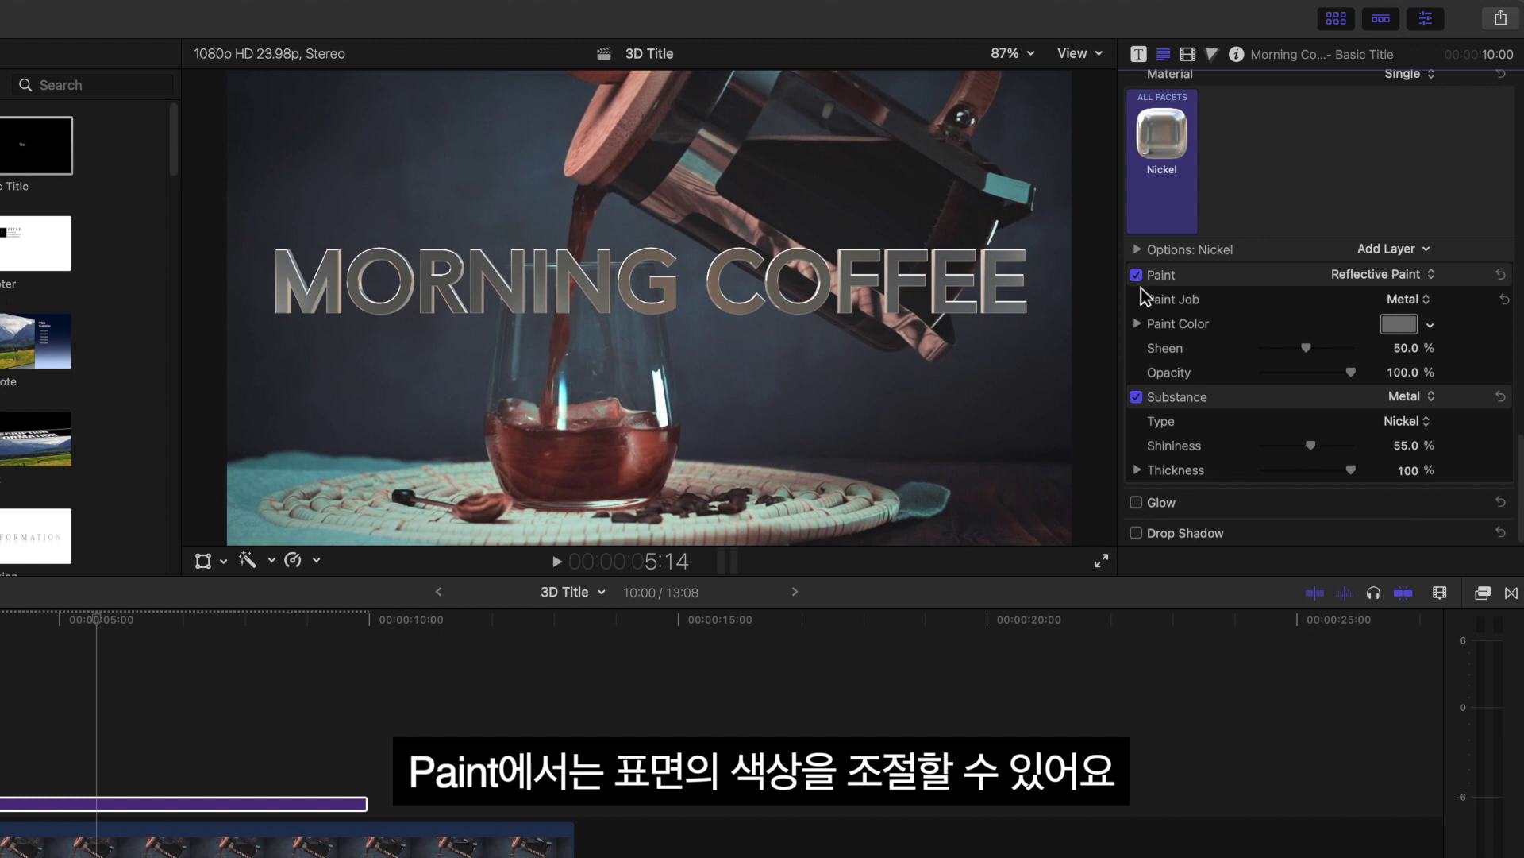
Try the Velvet, Tinted, Pearl and Vivid paint jobs on the Reflective Paint layer and set it back to Metal
scroll(1143, 294, up, 1)
click(1422, 302)
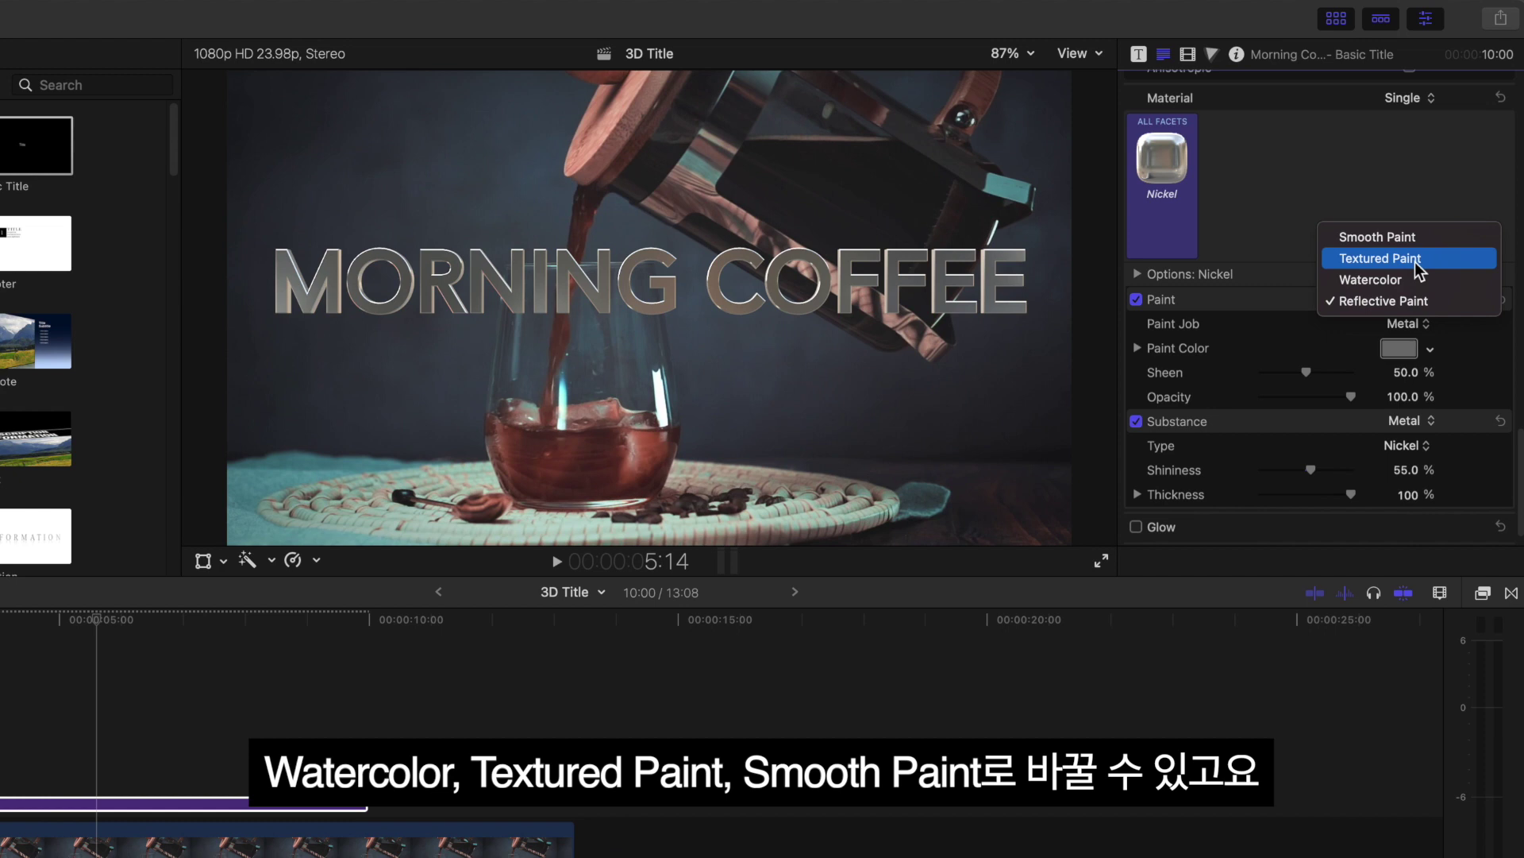
click(1421, 301)
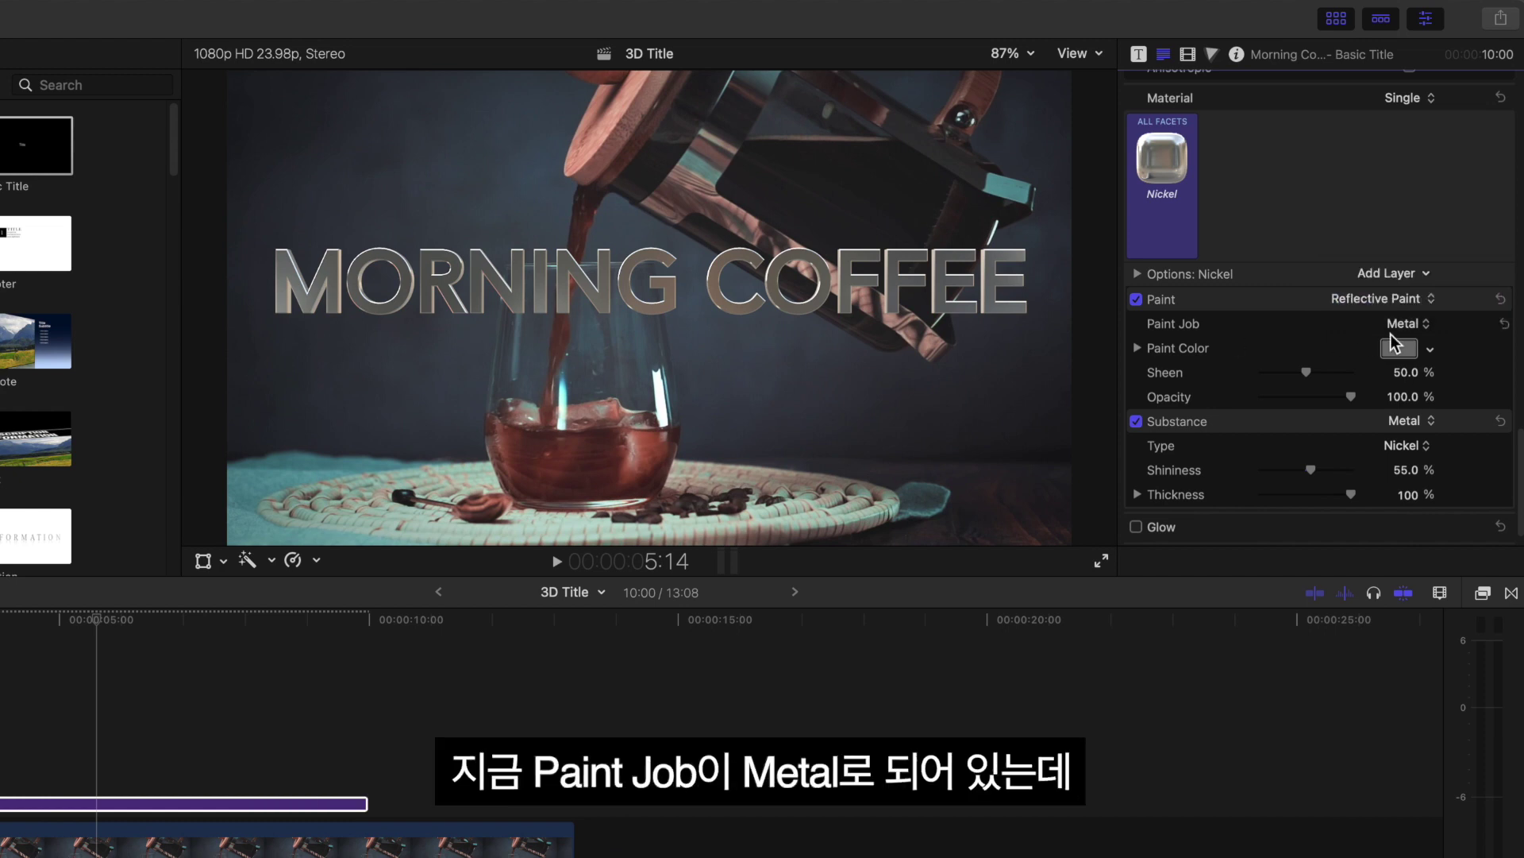
click(1418, 327)
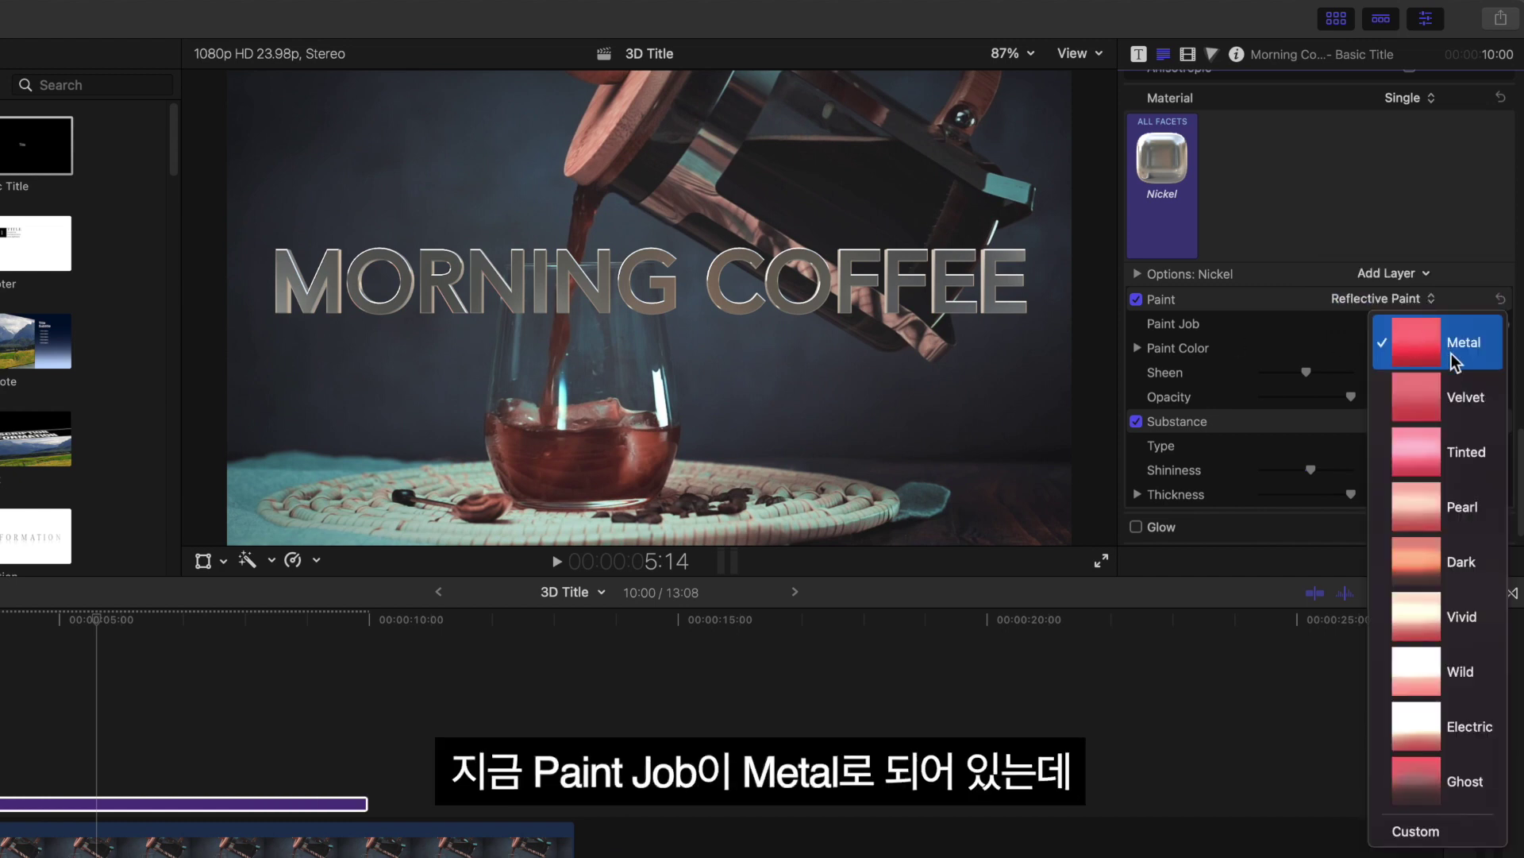
click(1468, 401)
click(1418, 332)
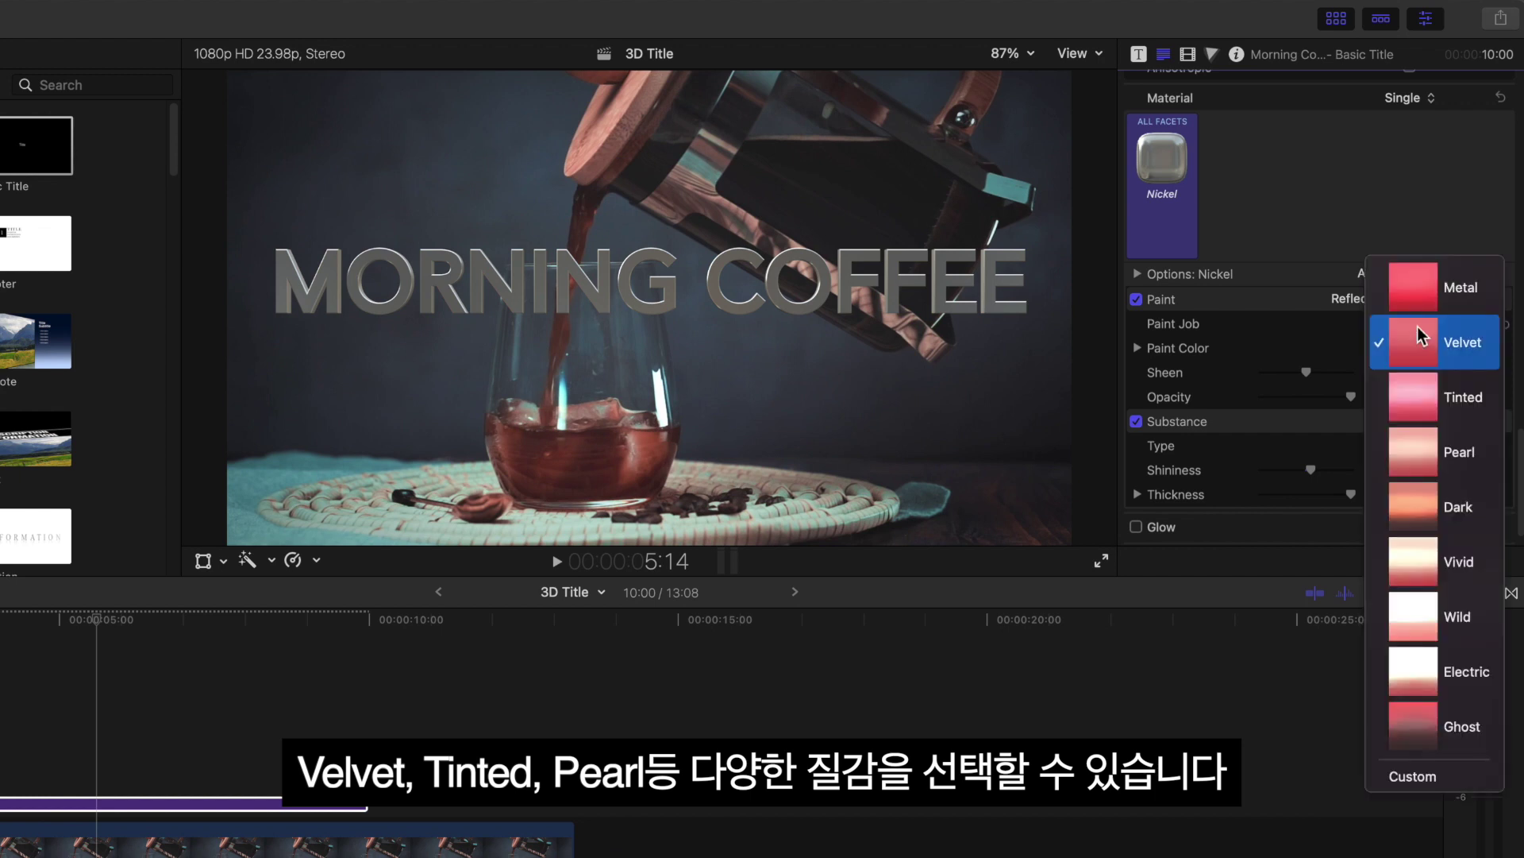
click(1472, 410)
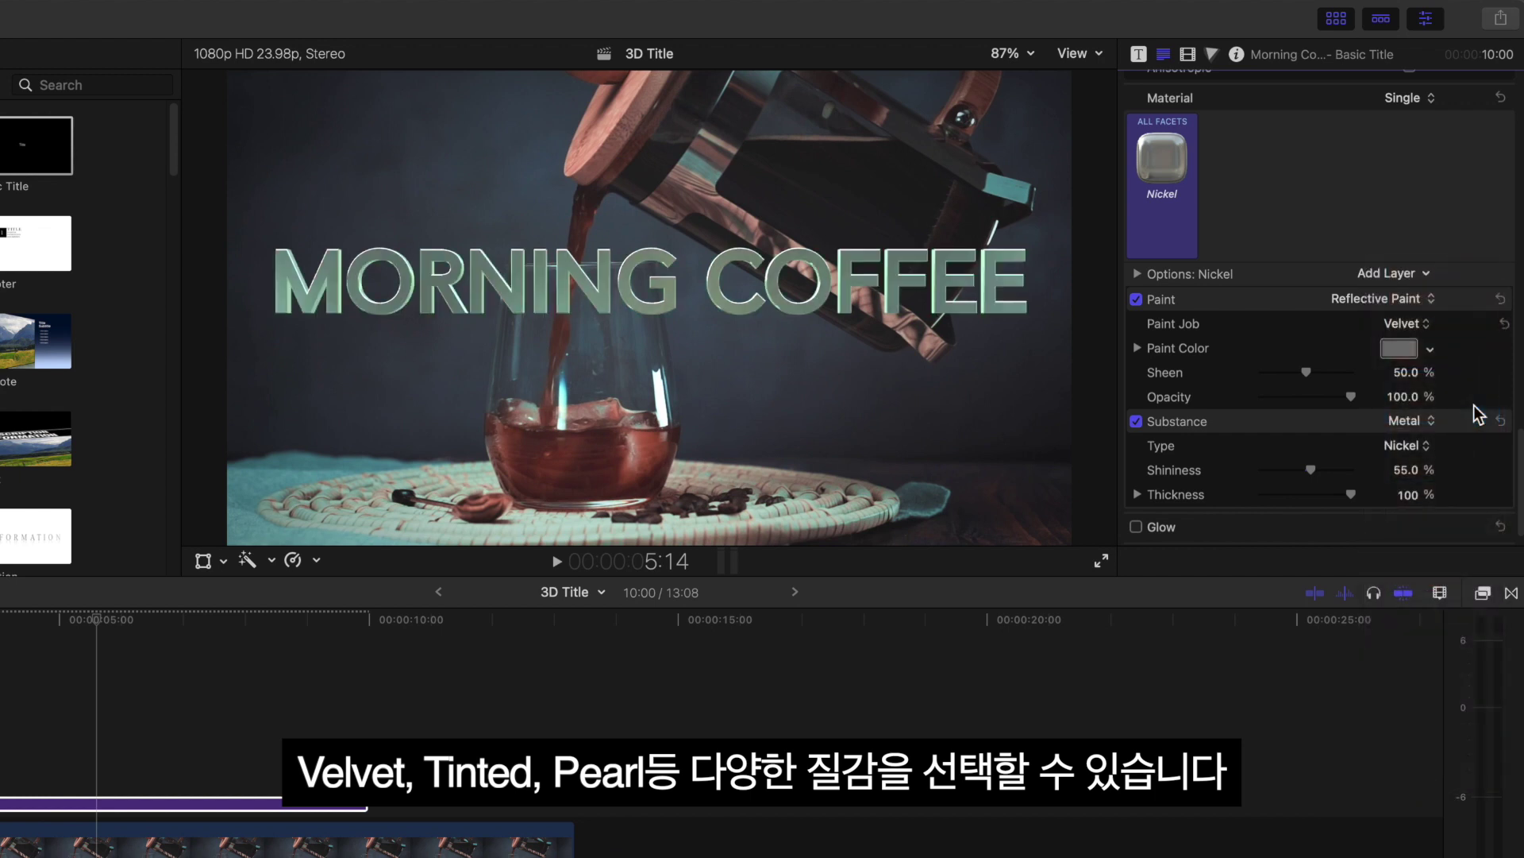
click(1420, 332)
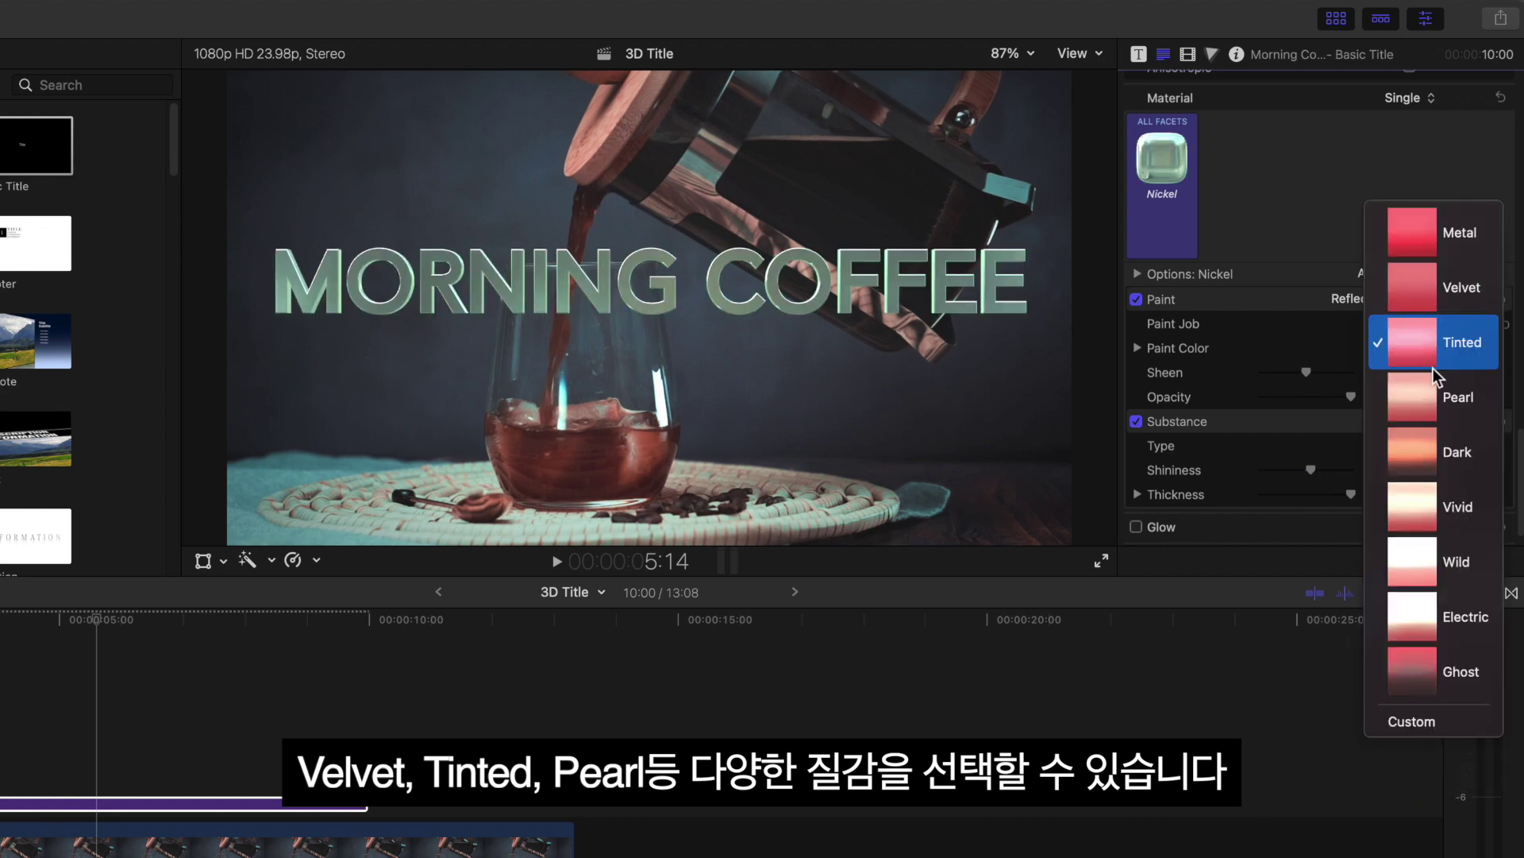
click(1456, 395)
click(1413, 323)
click(1461, 447)
click(1425, 333)
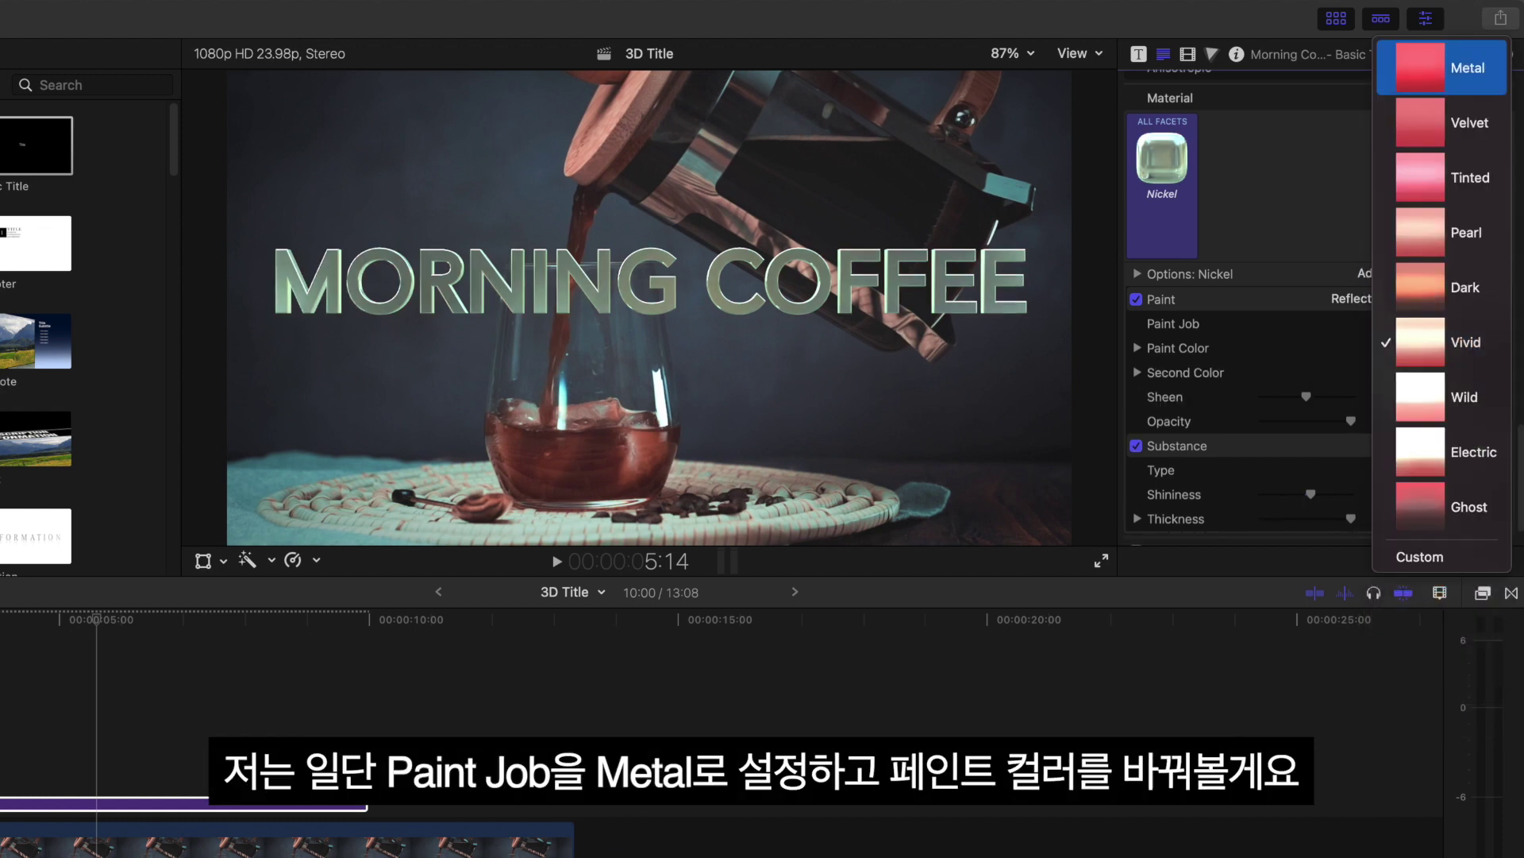
click(1452, 68)
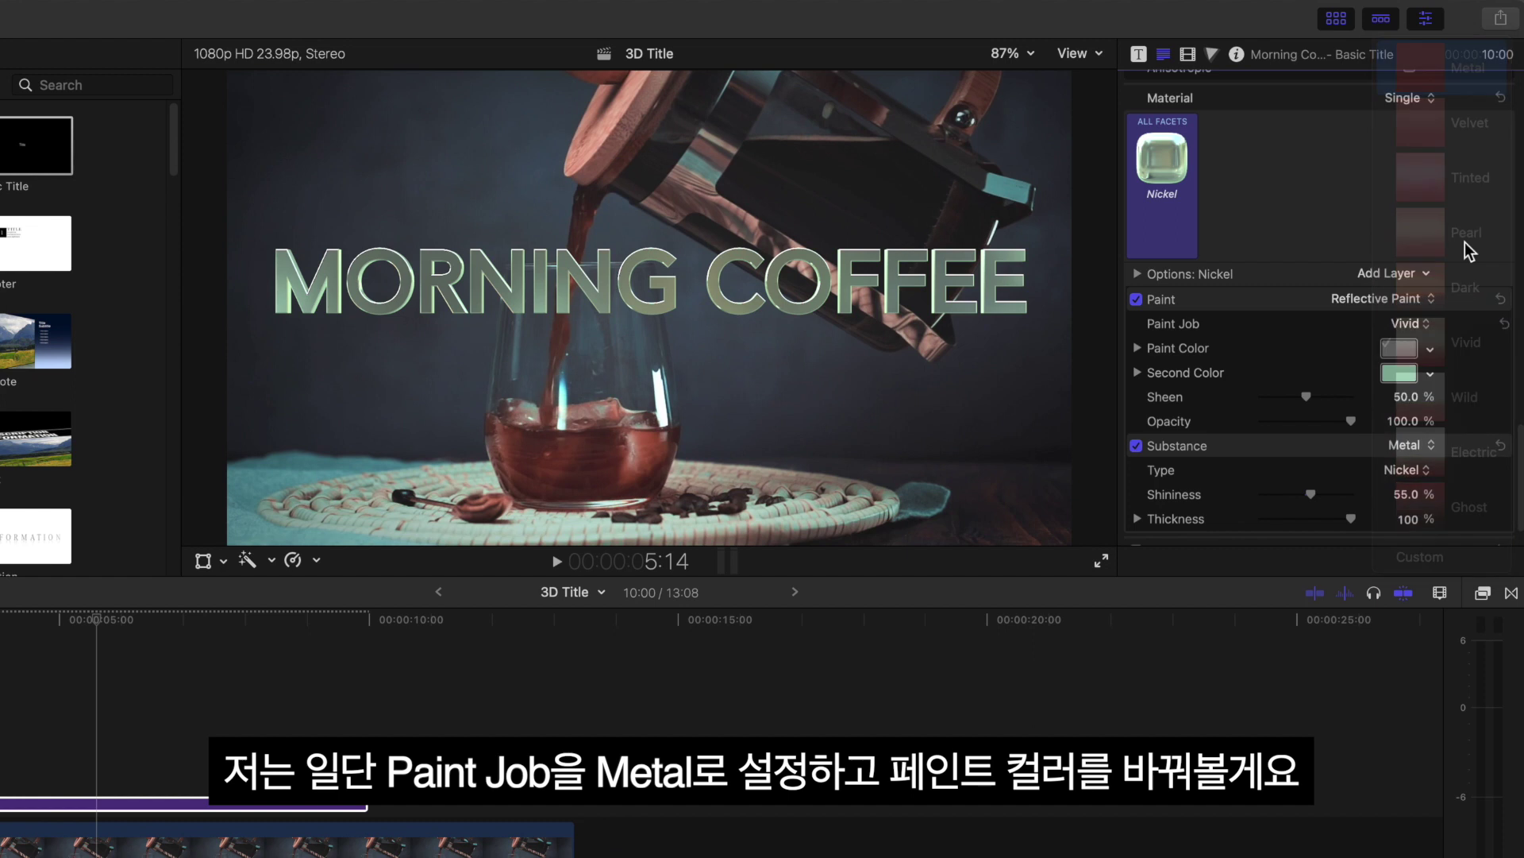
Change the Reflective Paint layer's colour to a bright salmon on the colour wheel, increasing its brightness
click(1399, 350)
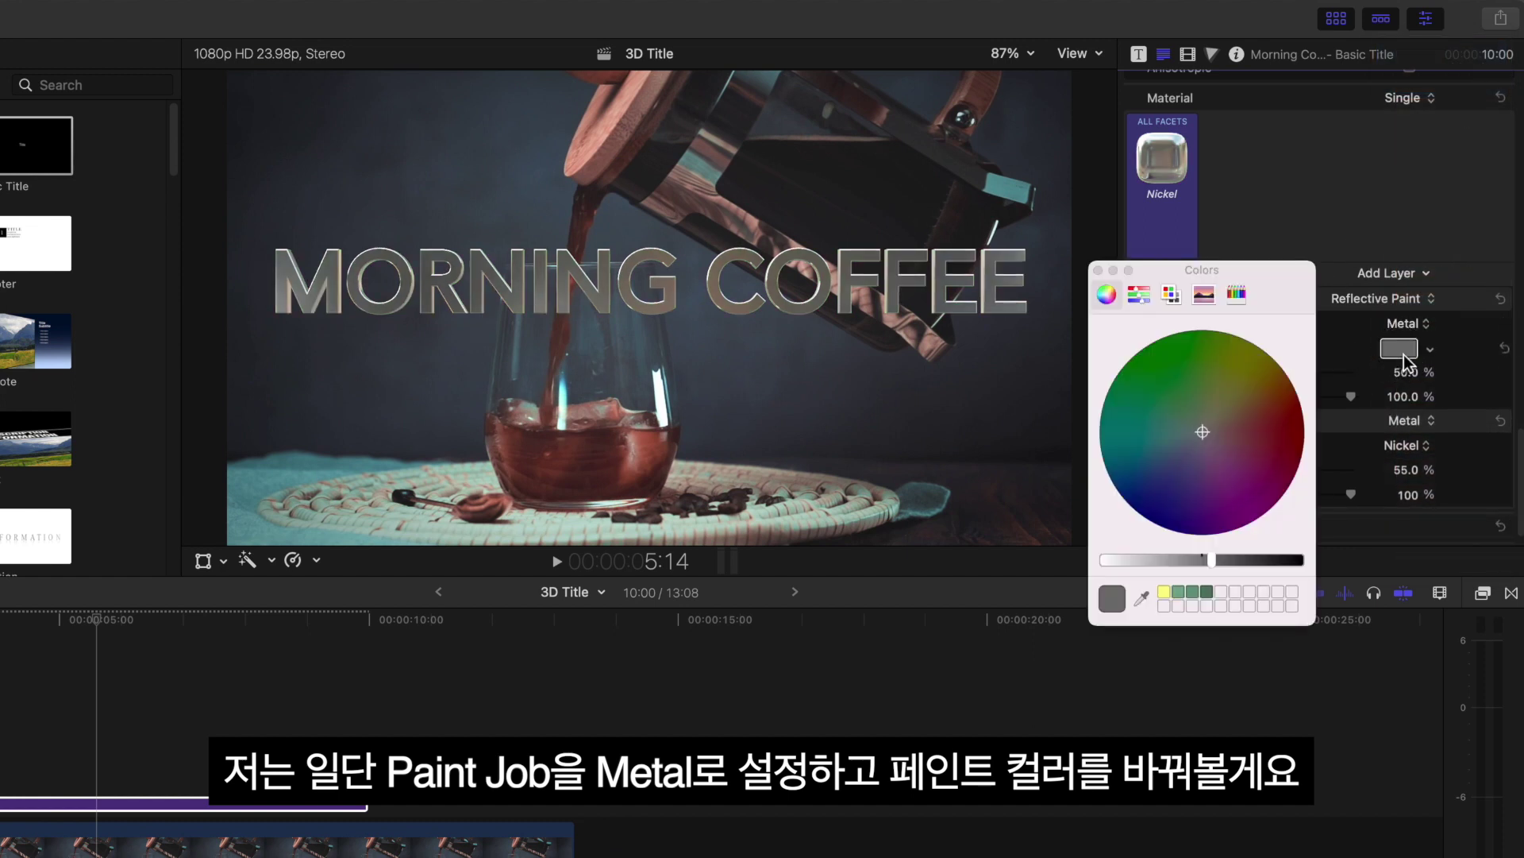
click(1226, 394)
click(1207, 355)
click(1174, 389)
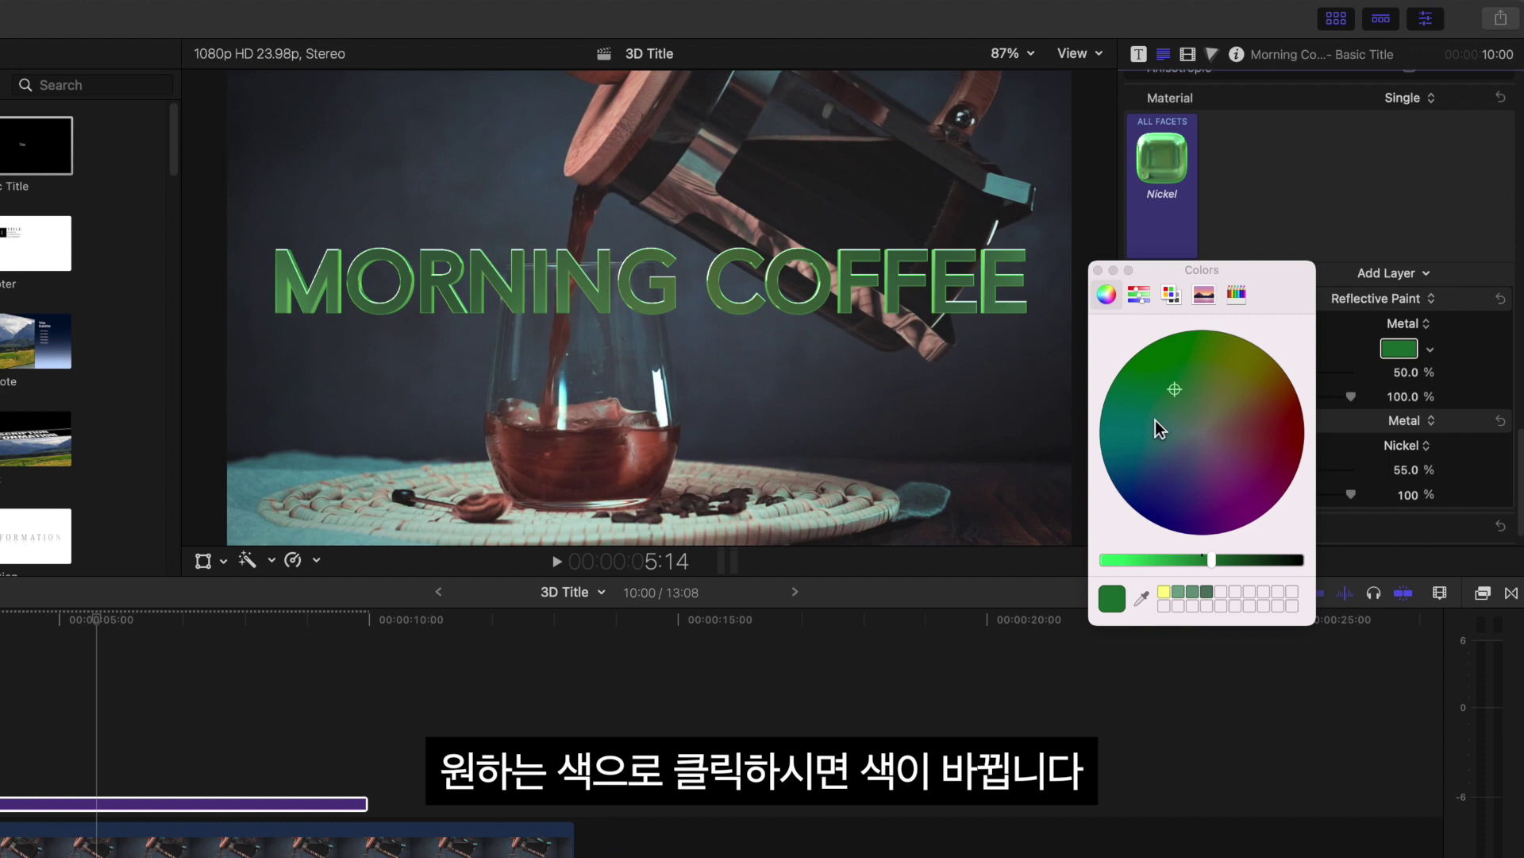
click(1132, 559)
click(1235, 411)
click(1223, 443)
click(1248, 421)
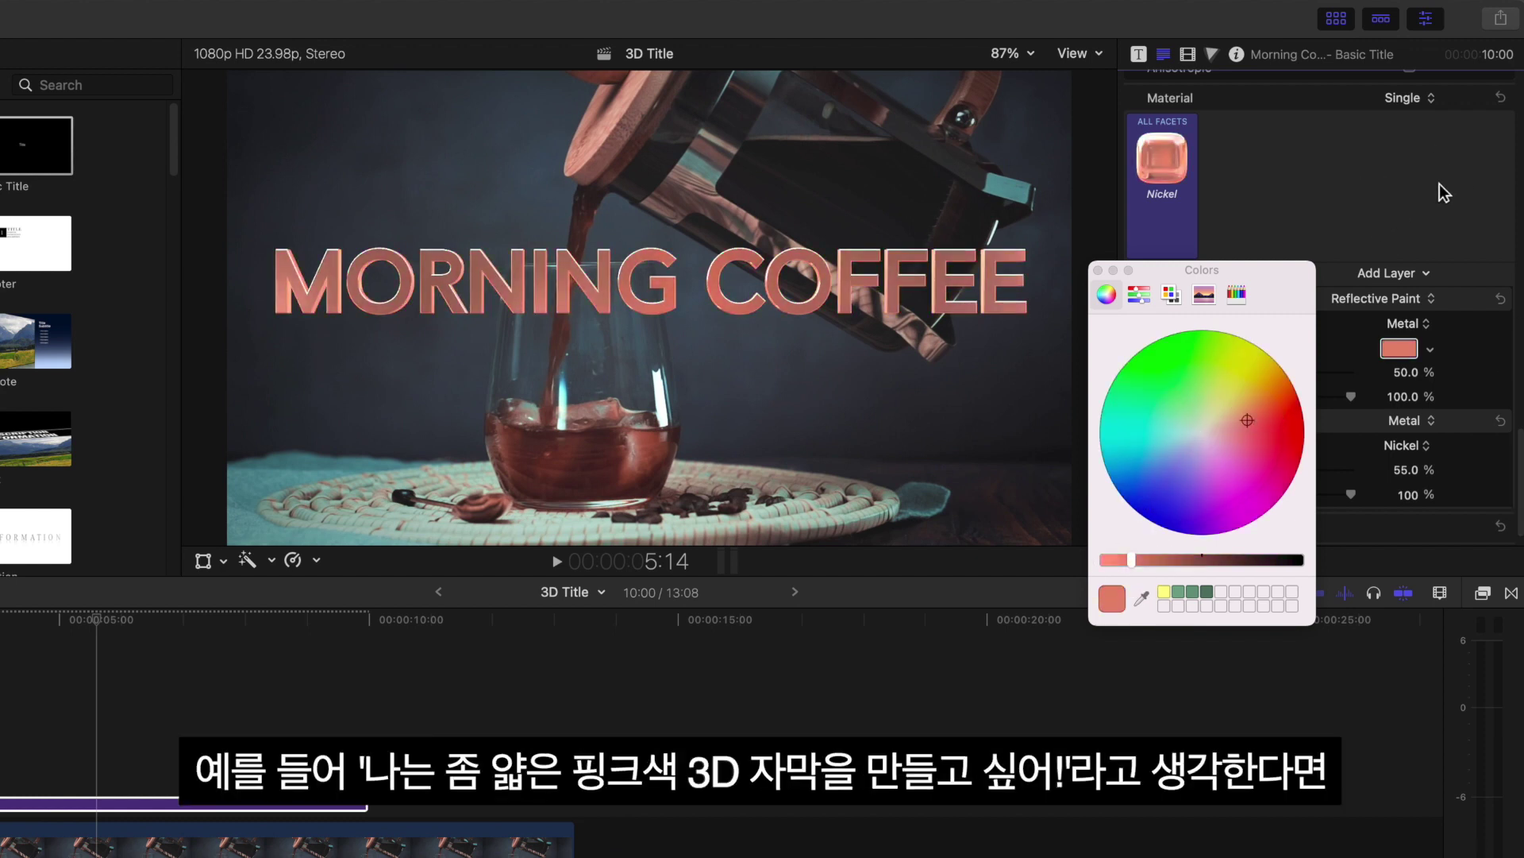
click(1099, 271)
Thin the 3D text to a Weight of 0.74 and set its paint colour to light pink
scroll(1302, 193, up, 10)
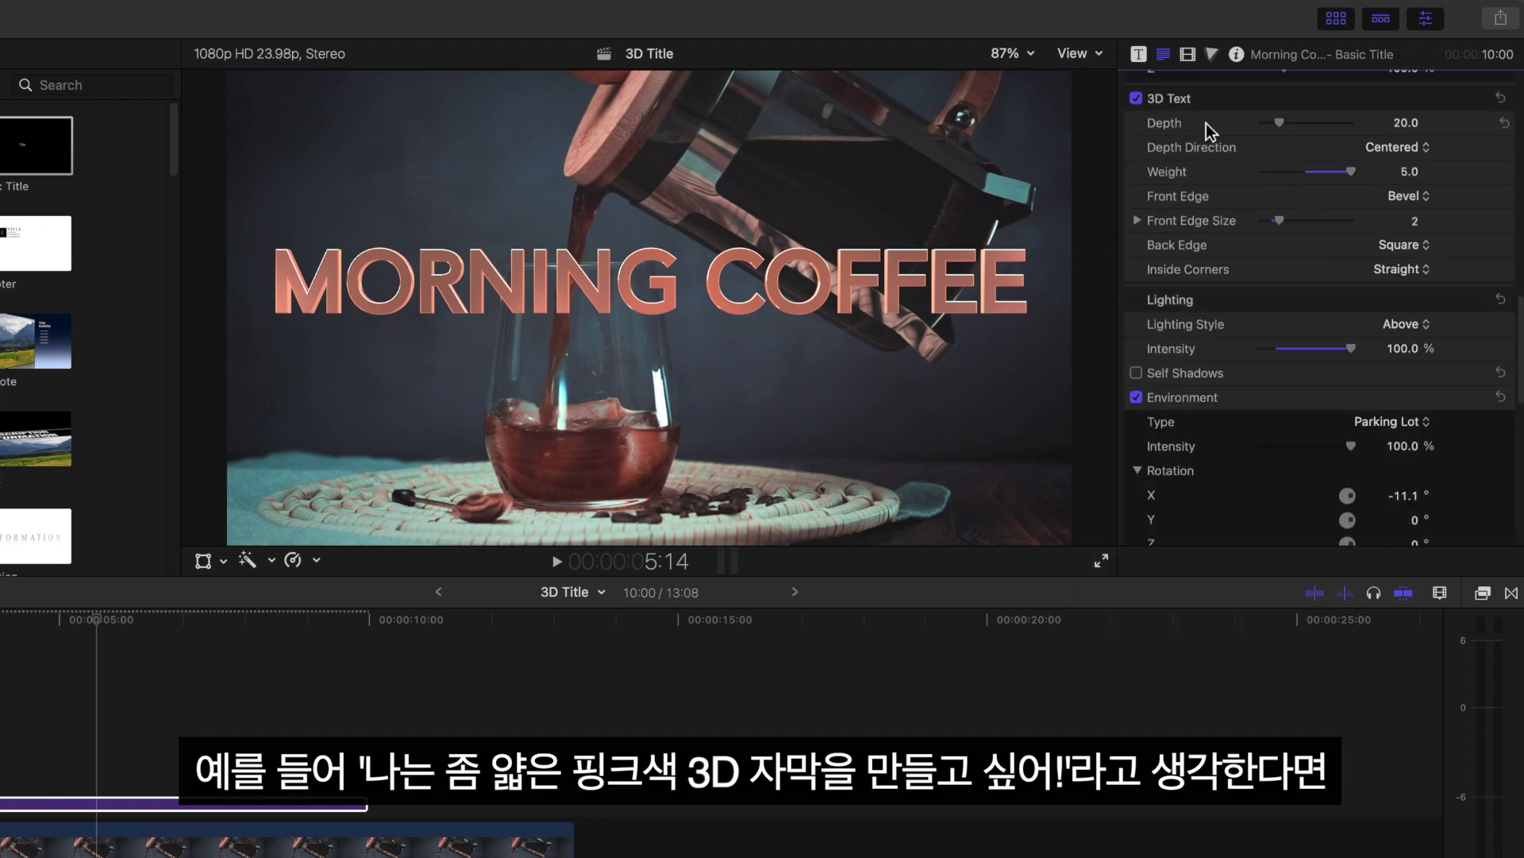
drag(1352, 174, 1313, 176)
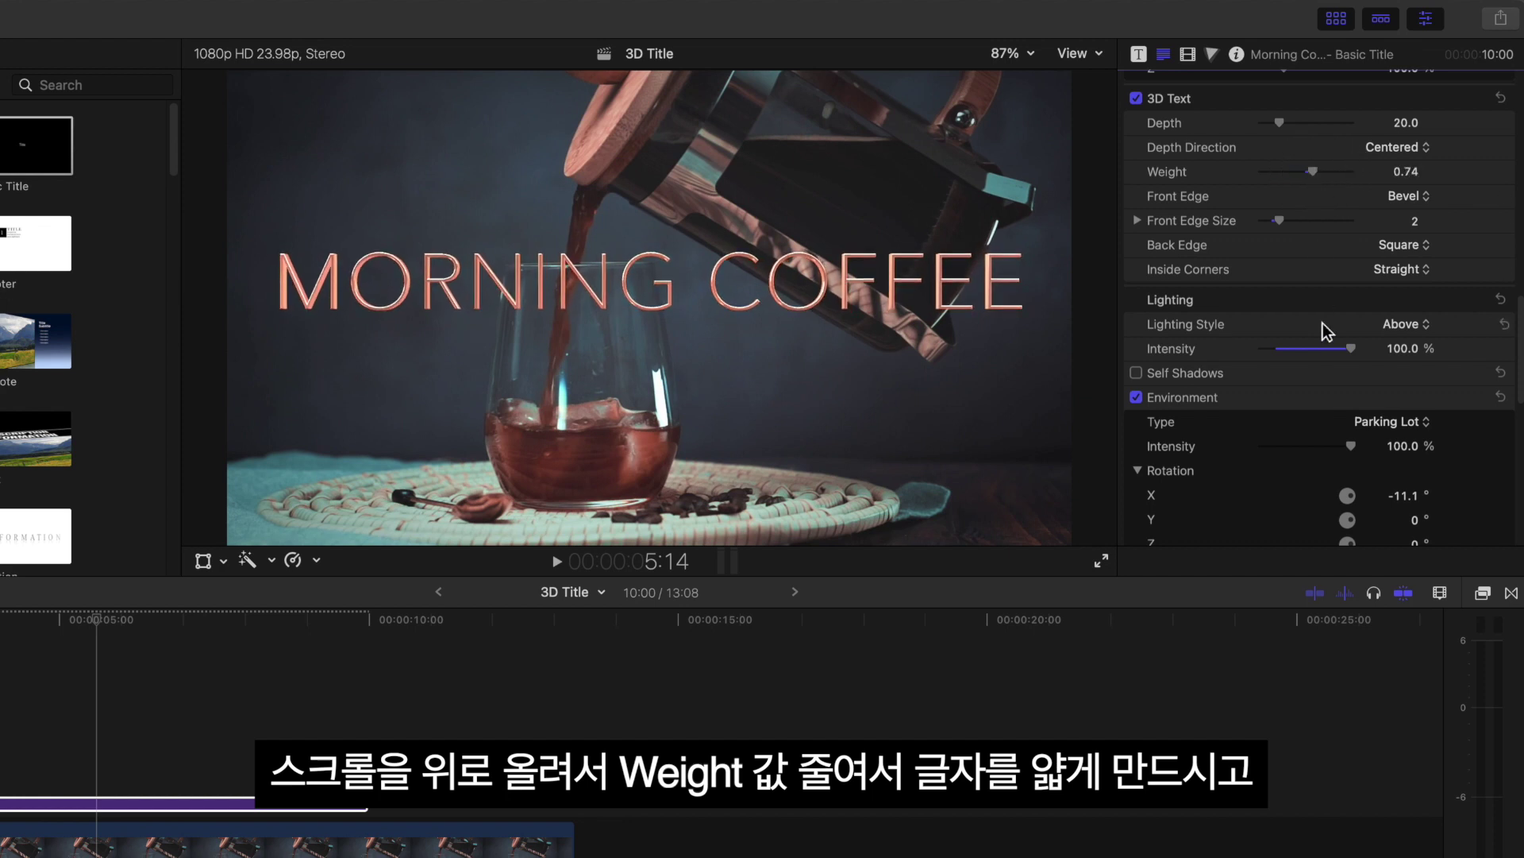
scroll(1327, 333, down, 10)
click(1399, 490)
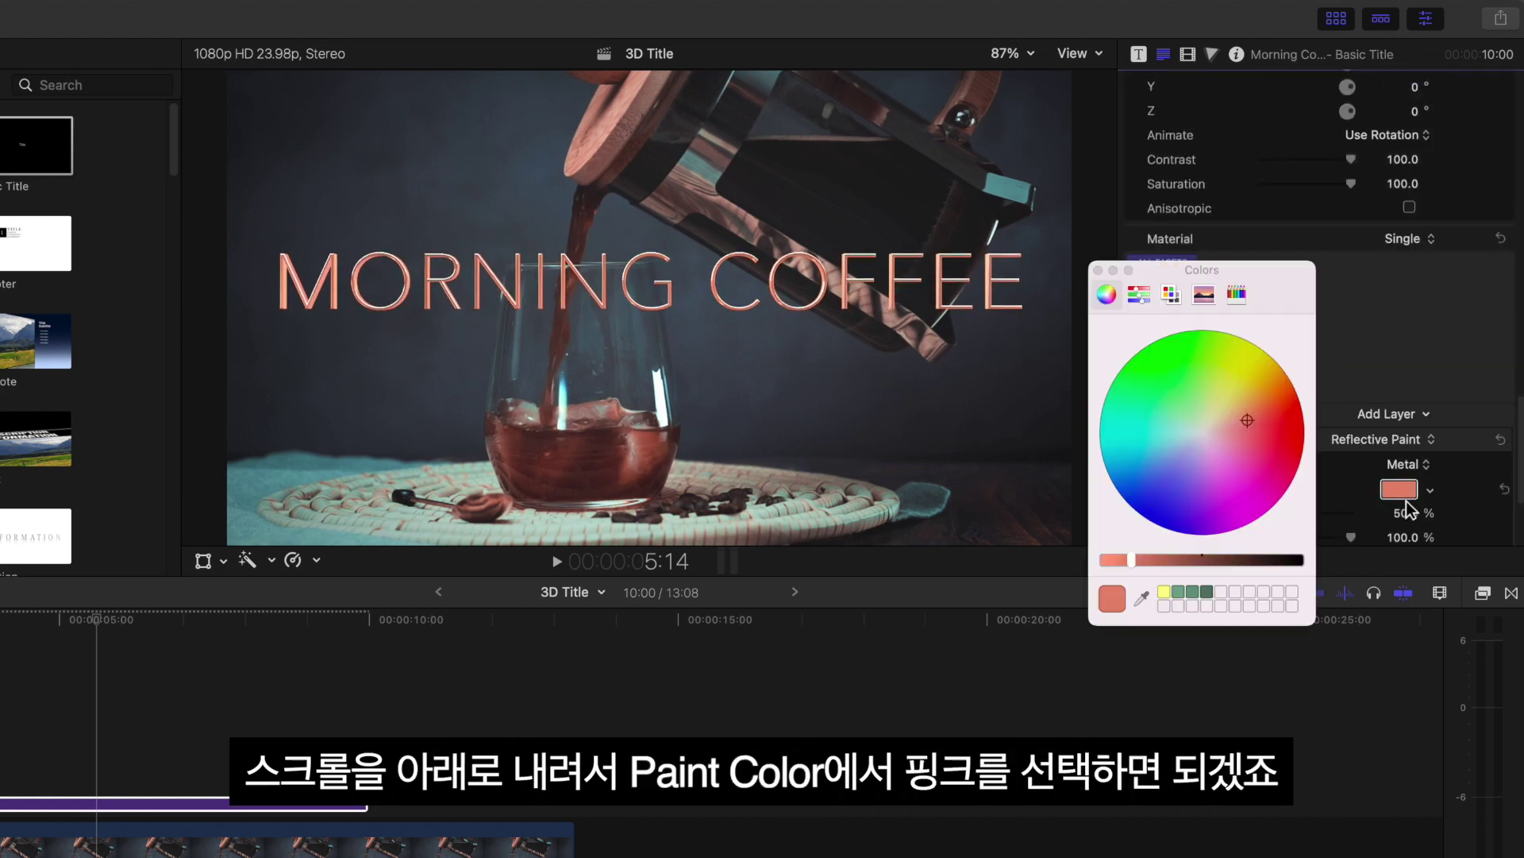
drag(1249, 420, 1228, 439)
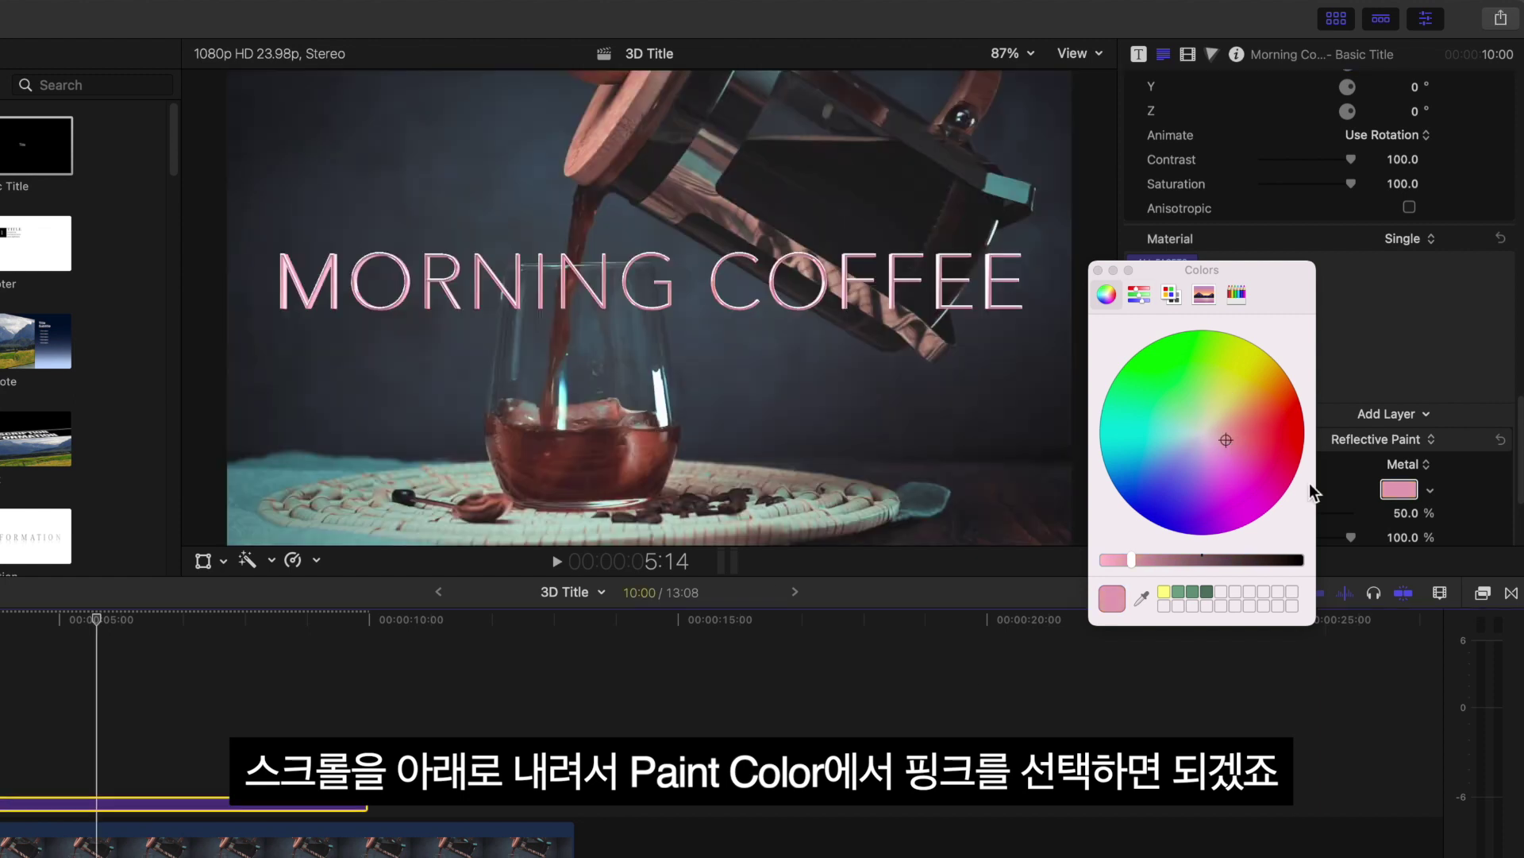
click(1310, 482)
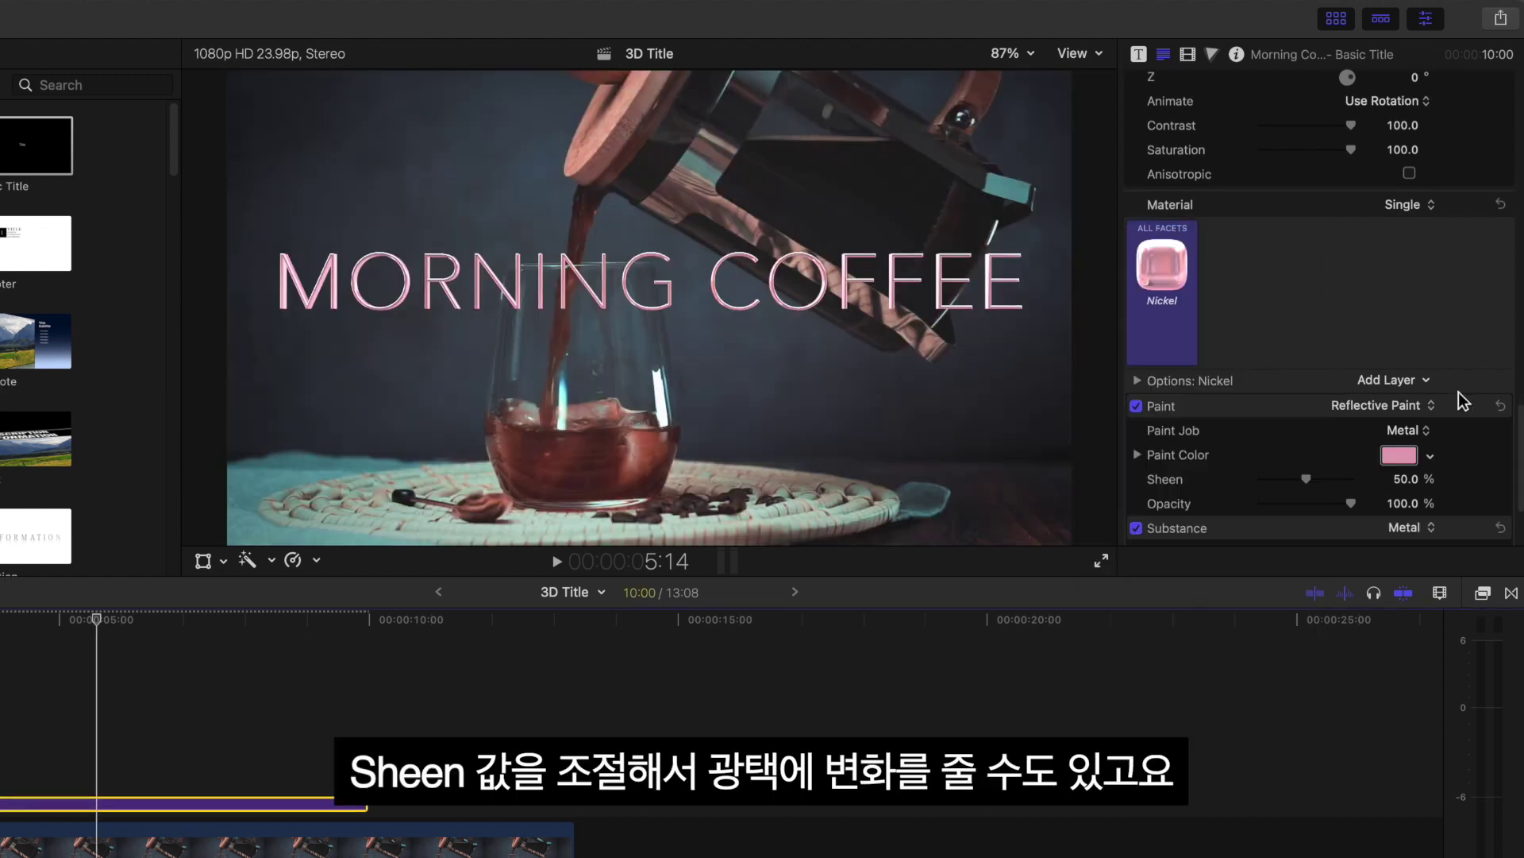
Try a higher Sheen value on the Reflective Paint layer and undo the change
scroll(1410, 365, down, 4)
drag(1313, 349, 1352, 366)
key(super+z)
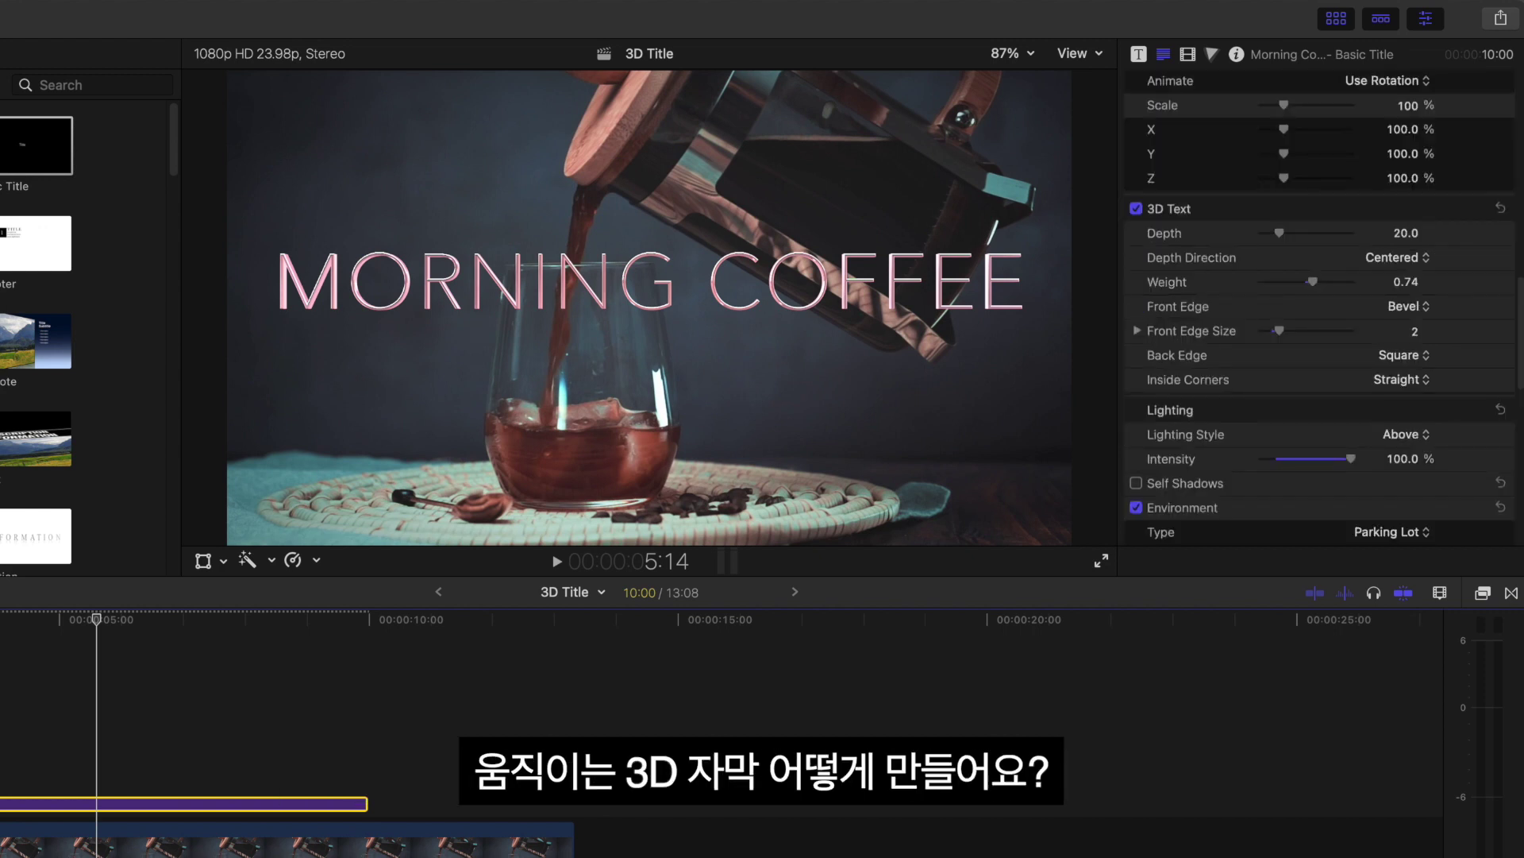
Try adjusting the text's Z rotation and the title clip's Bottom Left Y distortion
scroll(1362, 385, up, 5)
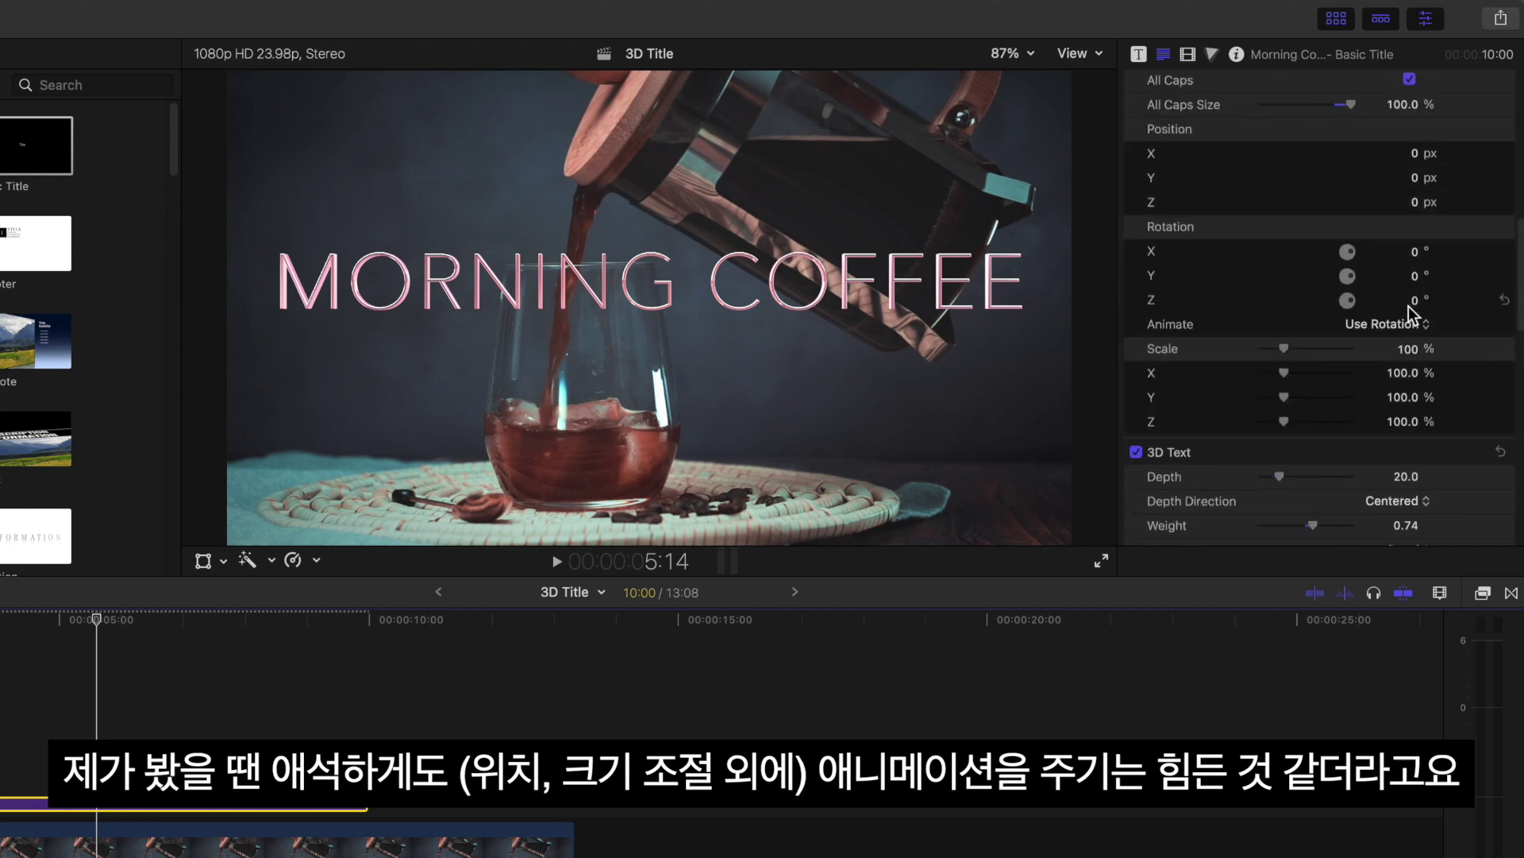
mouse_move(1417, 304)
mouse_down()
mouse_move(1417, 214)
mouse_move(1432, 308)
mouse_up()
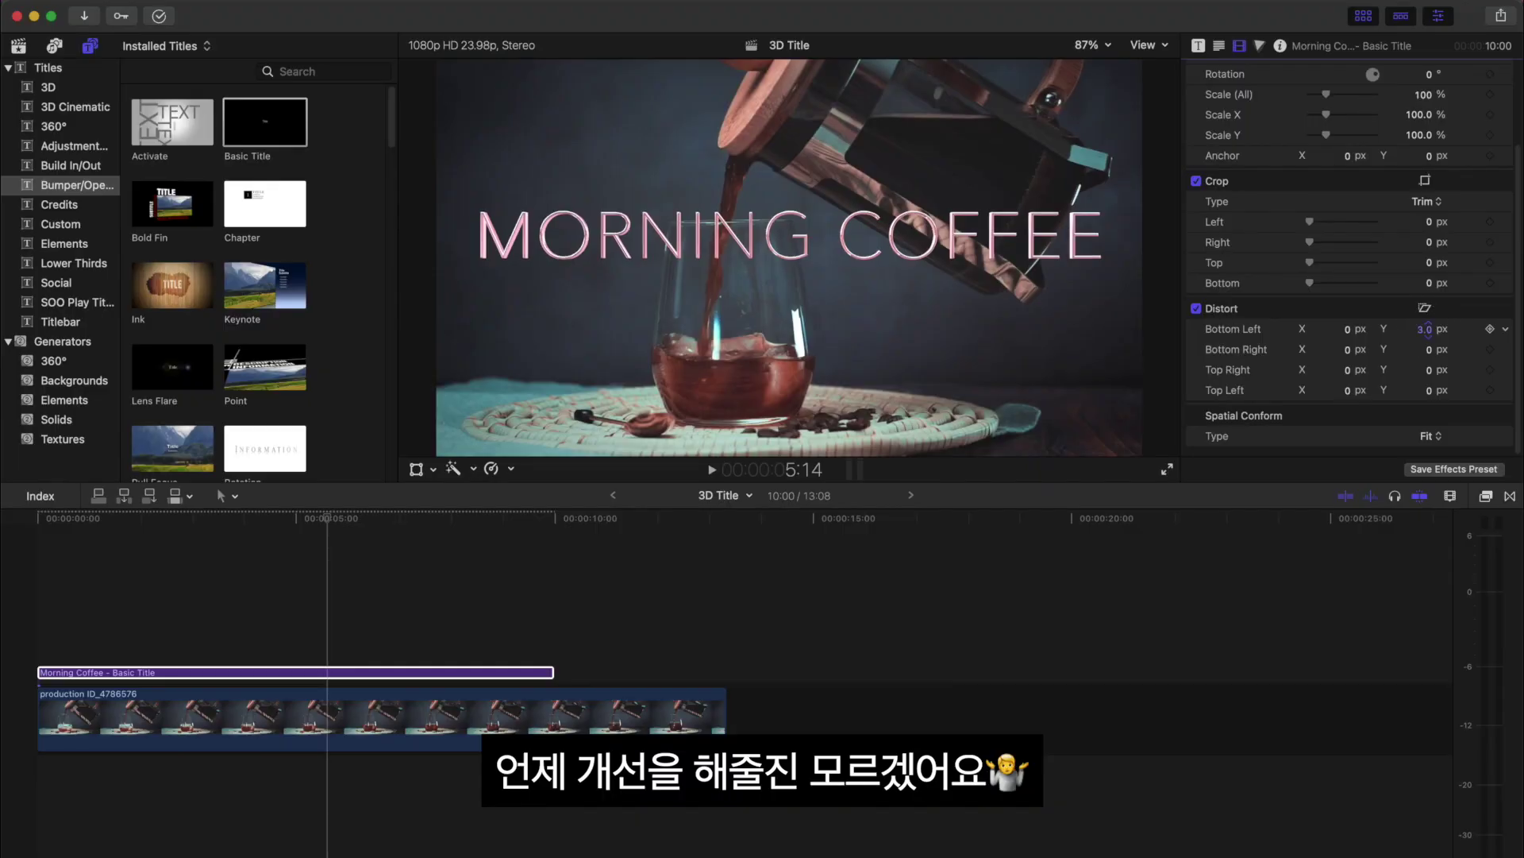
drag(1432, 343, 1431, 334)
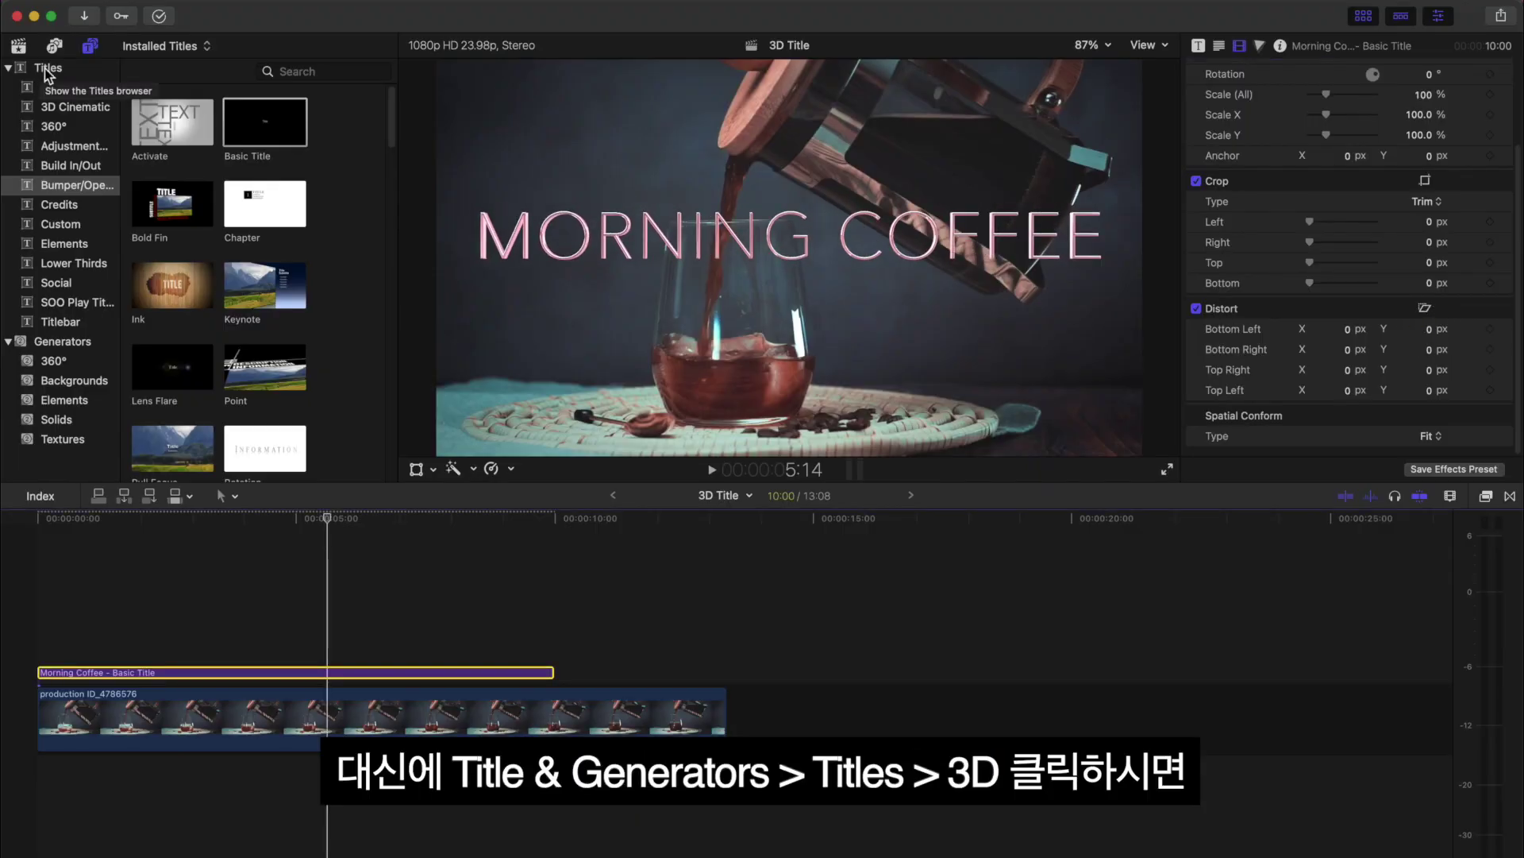
Preview the Rotate 3D template in the 3D category of the titles library
click(82, 88)
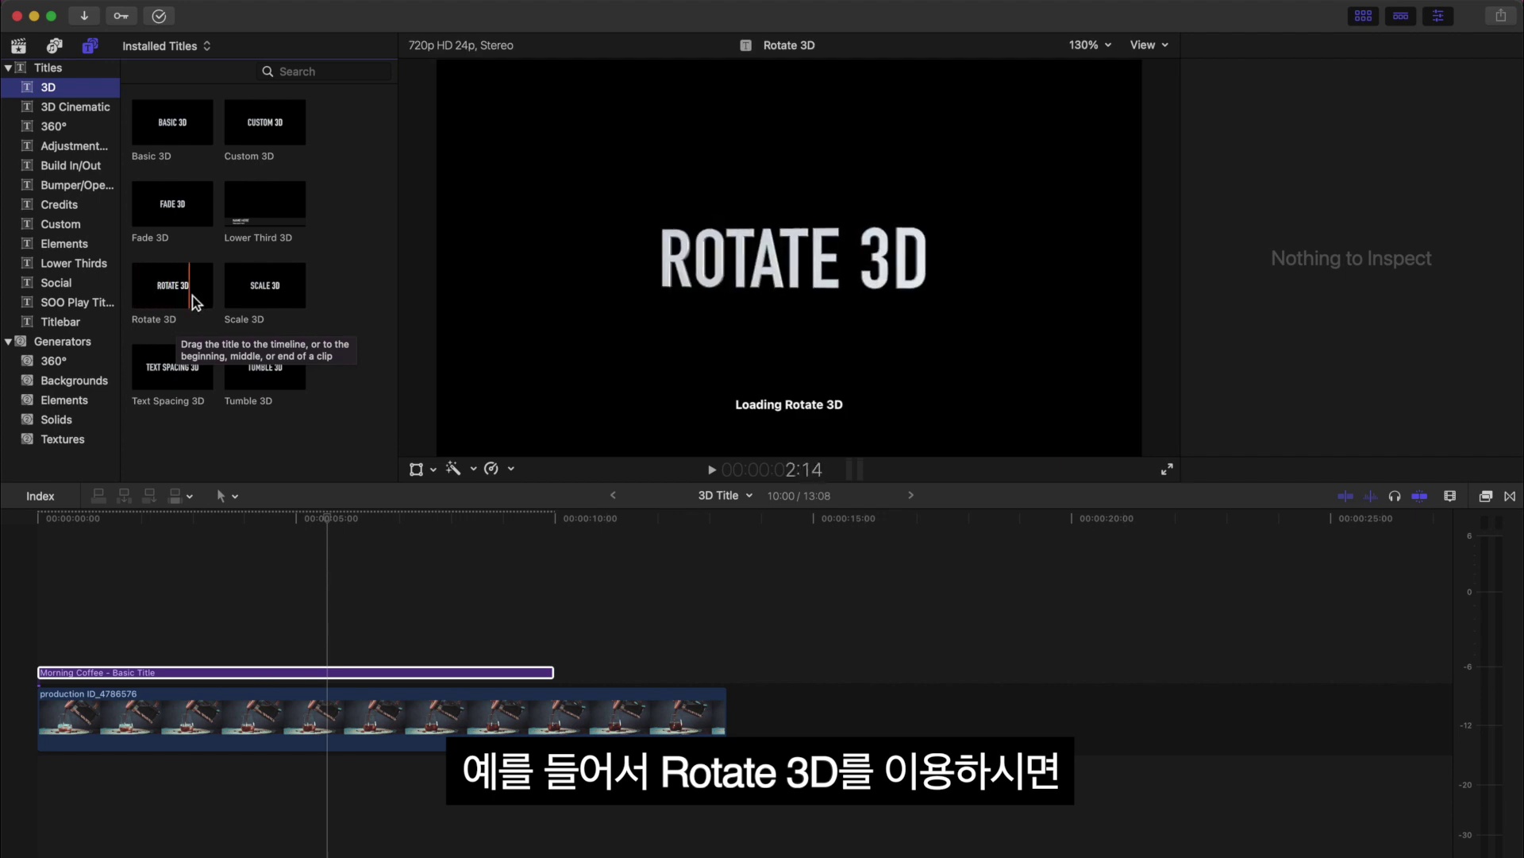
click(170, 485)
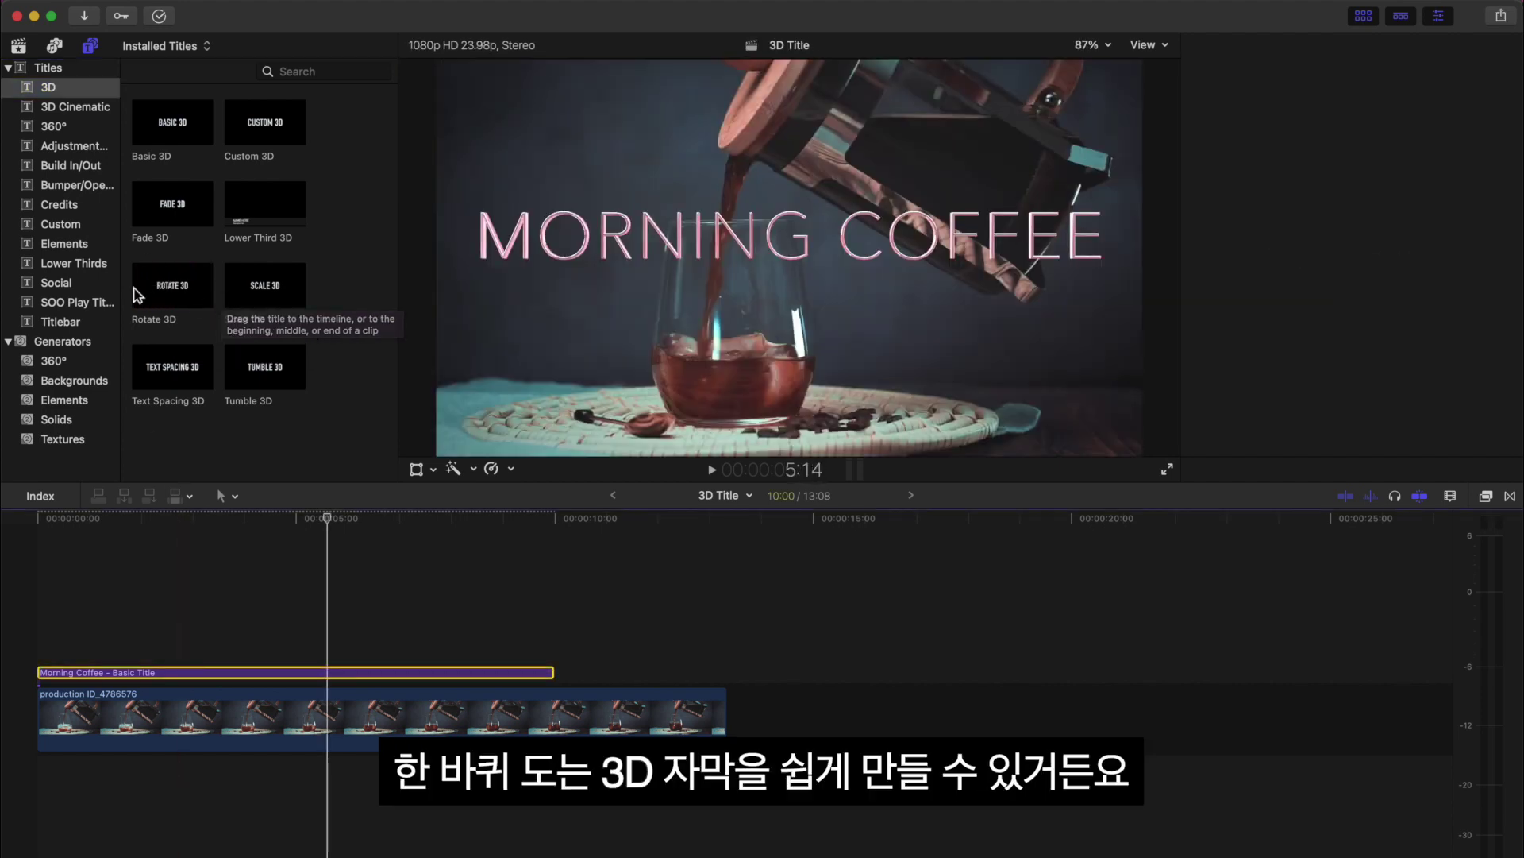
key(super+4)
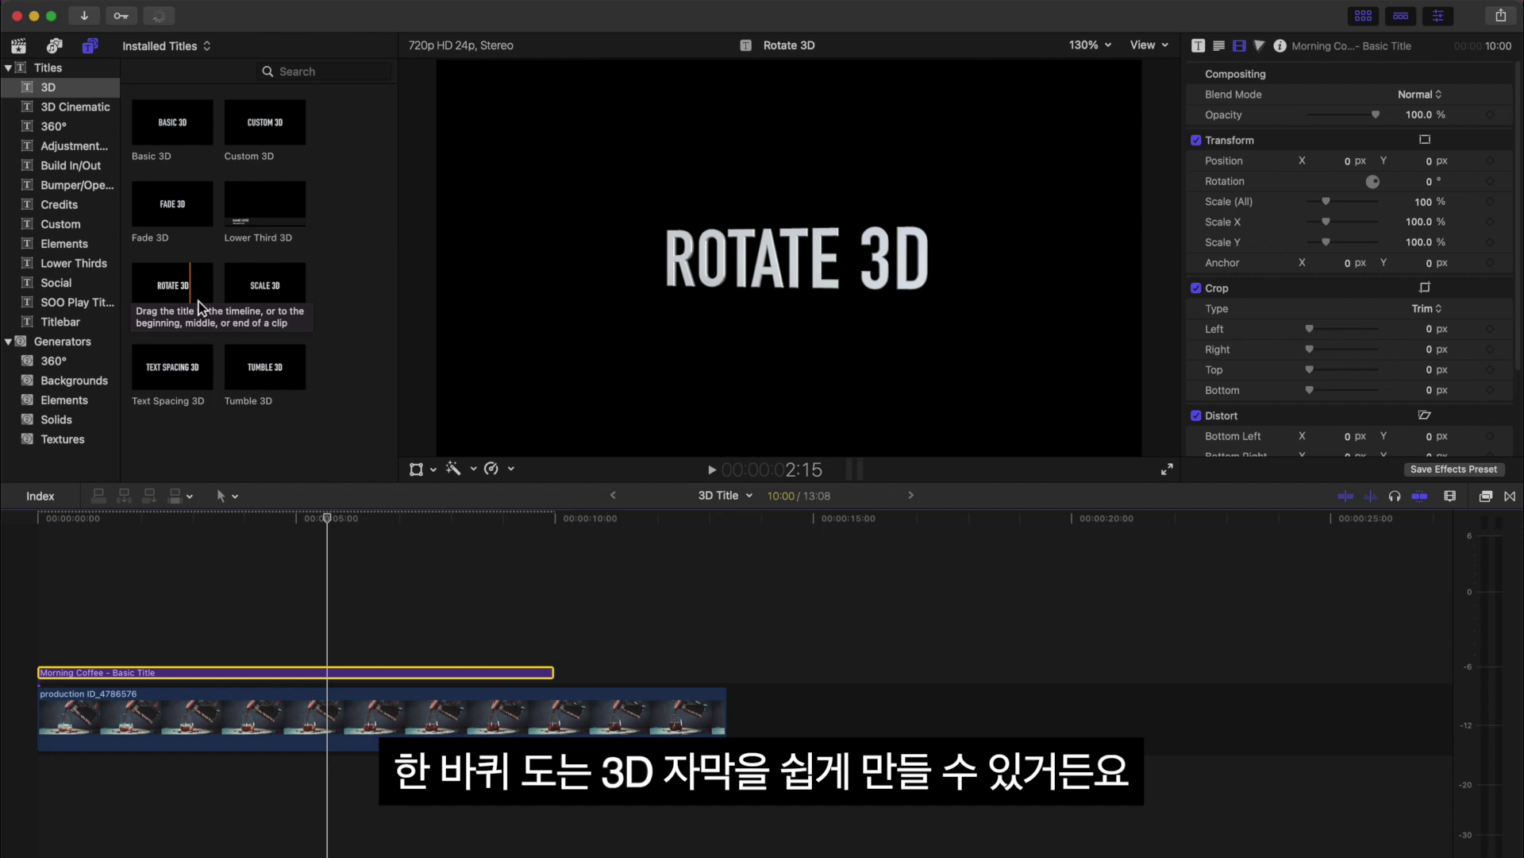
click(199, 302)
Move the Morning Coffee title over the last 2:23 of the video clip and place a Rotate 3D title at the timeline start
click(169, 521)
drag(40, 672, 615, 672)
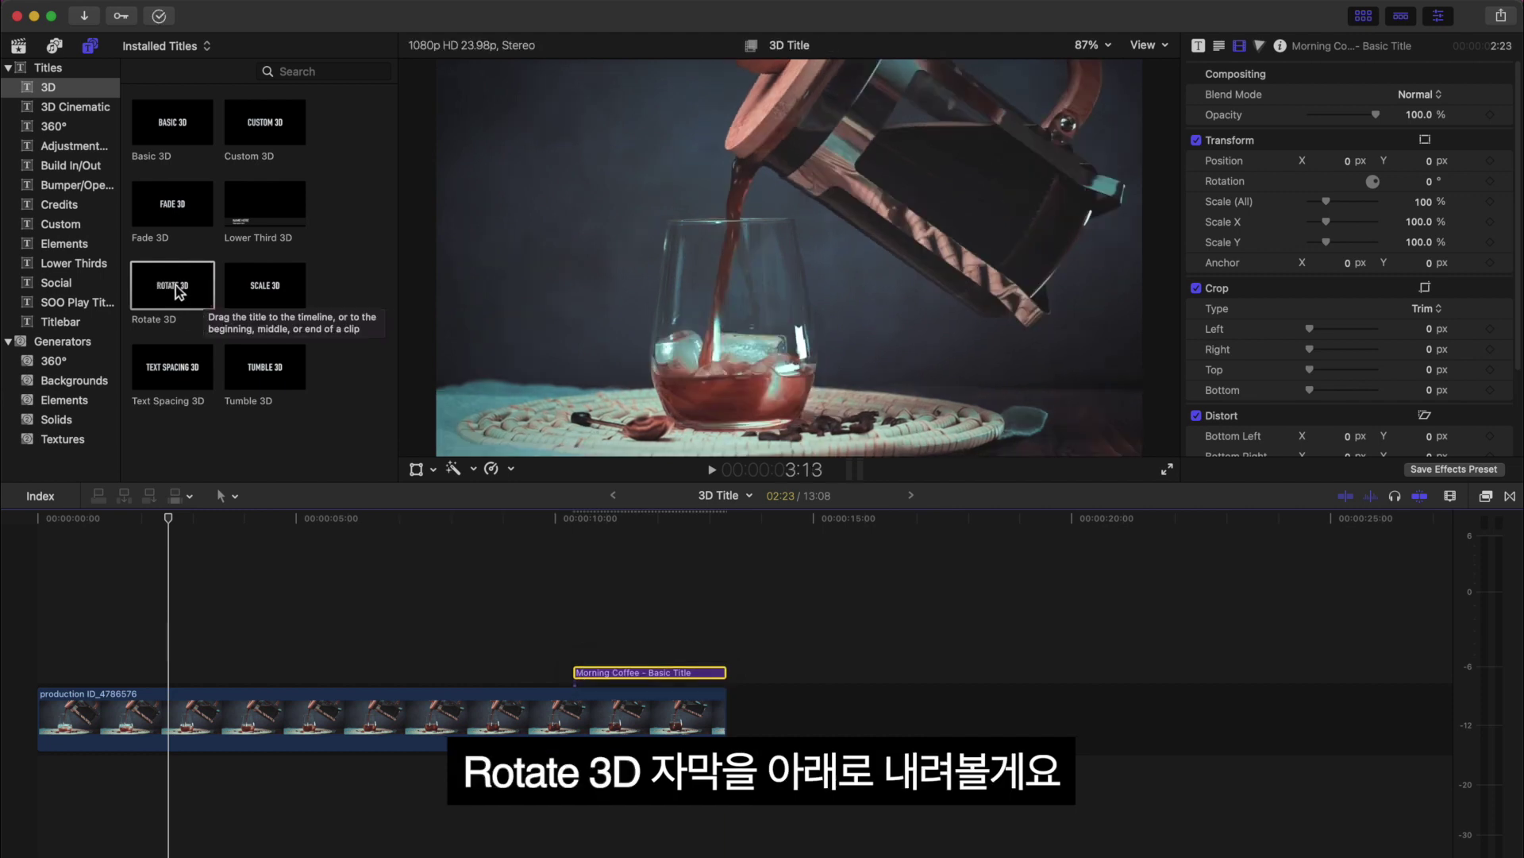
drag(179, 292, 32, 597)
Play the Rotate 3D title from the timeline start and park the playhead at 1:07, where its text faces forward
click(38, 522)
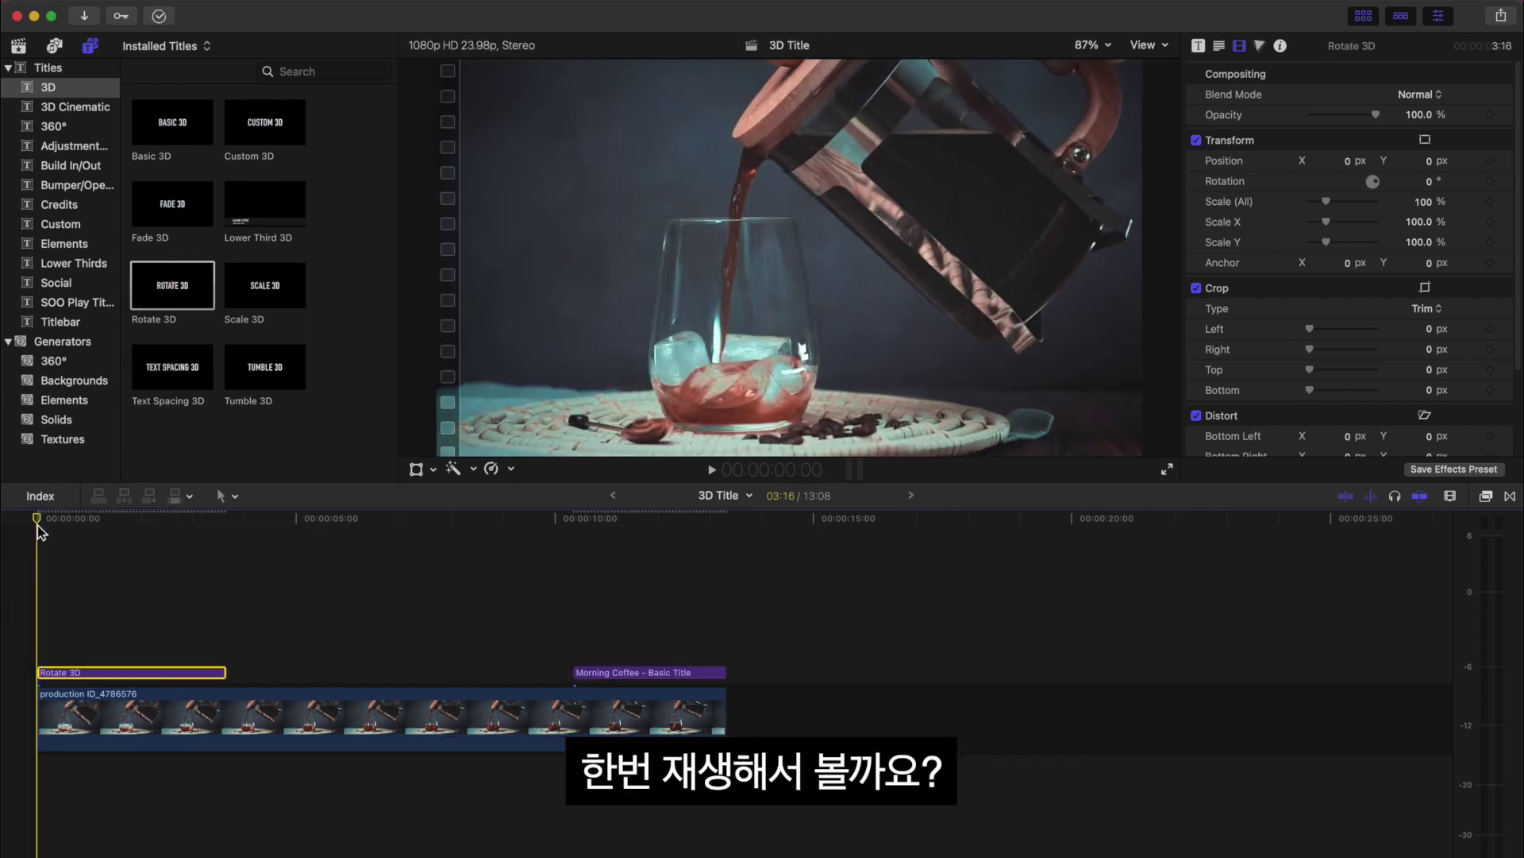
key(space)
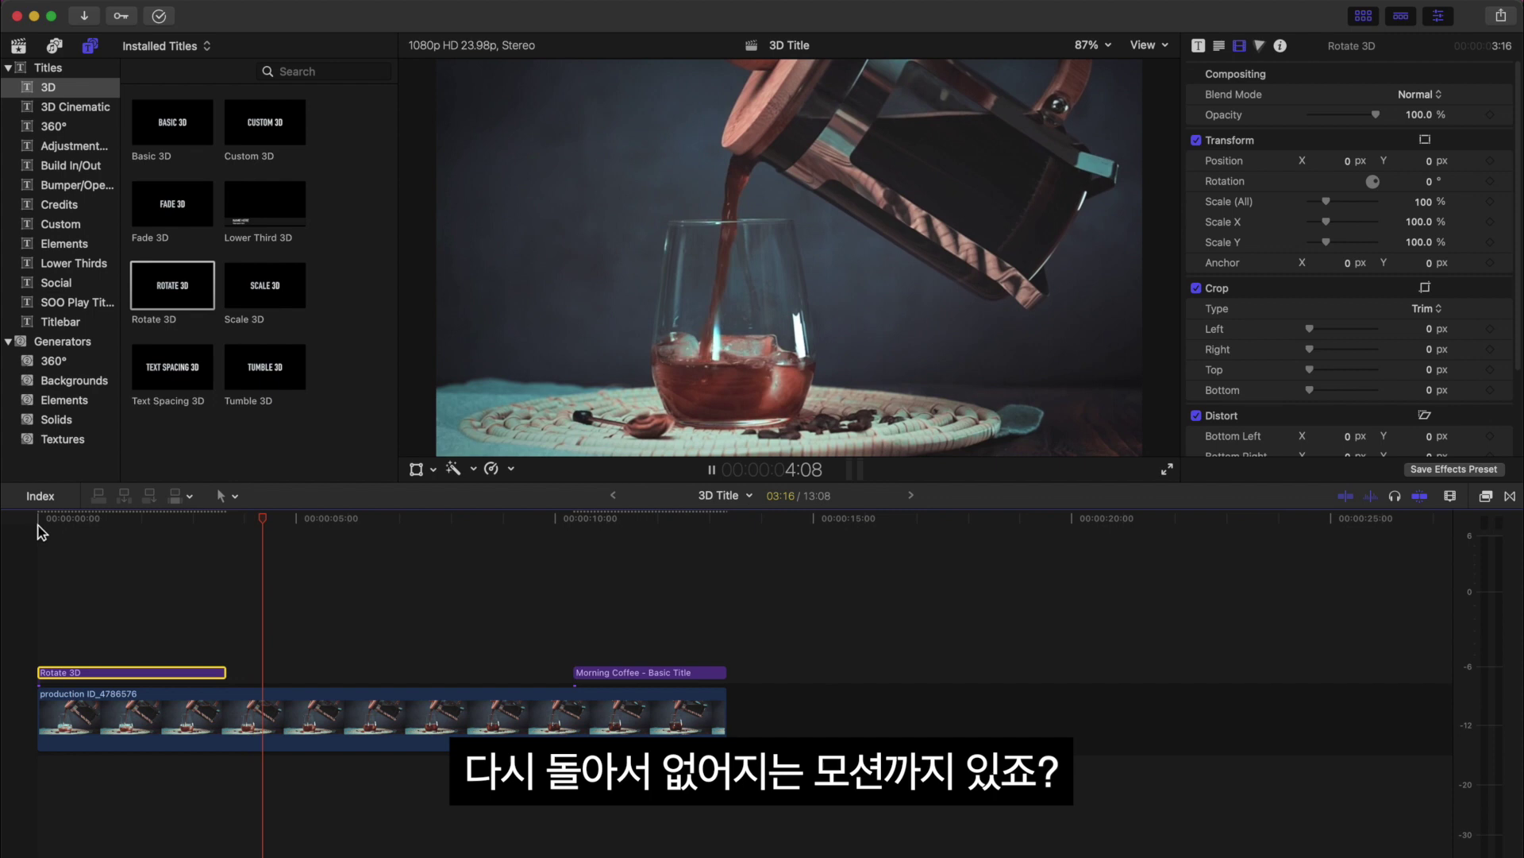
drag(147, 516, 20, 528)
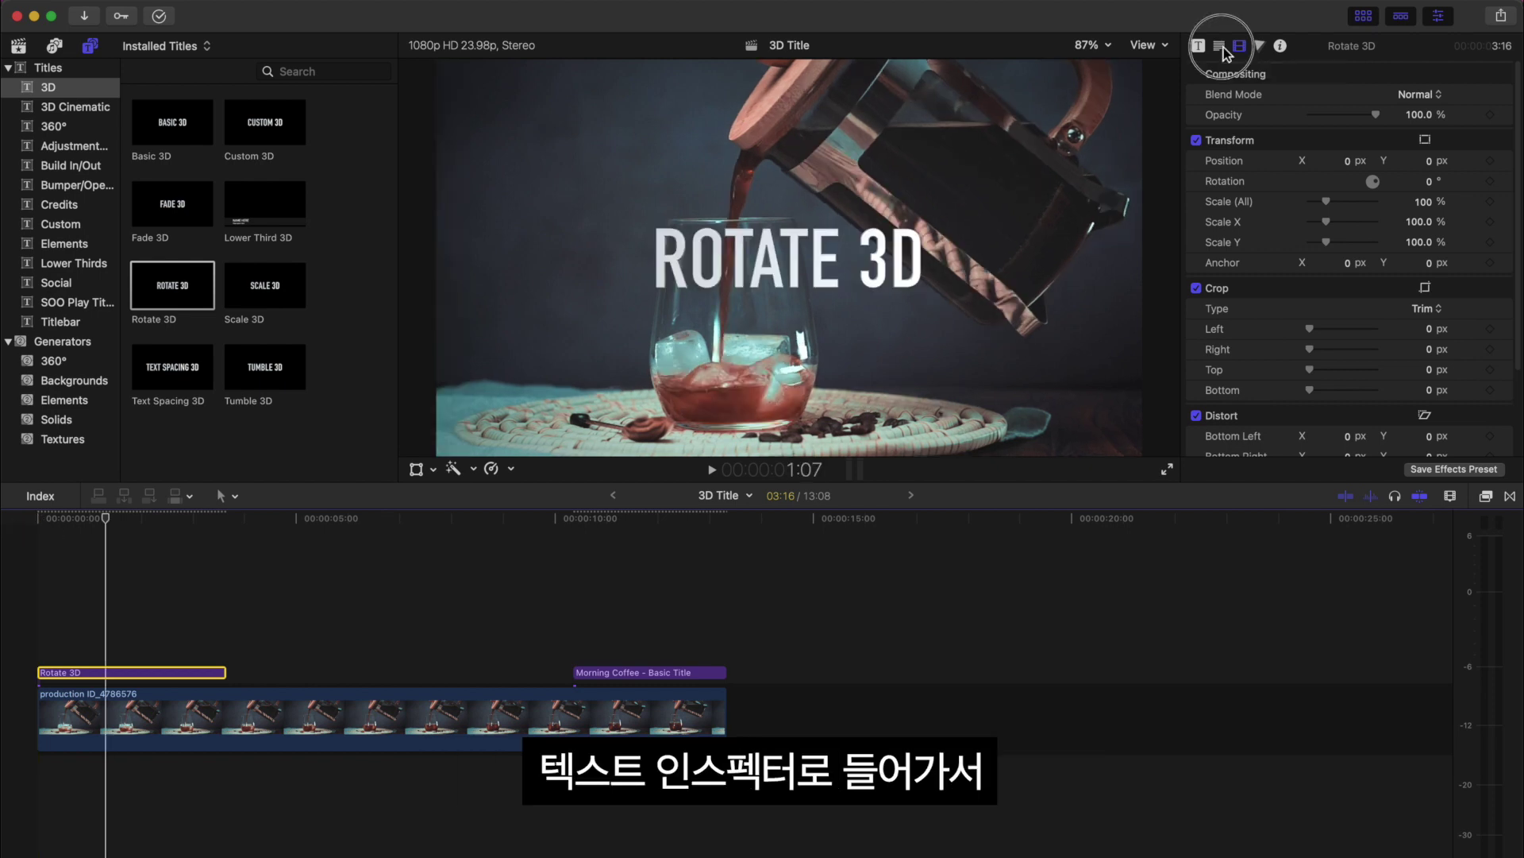
Replace the Rotate 3D title's text with MORNING COFFEE and apply the Minimal 3D style
click(1219, 45)
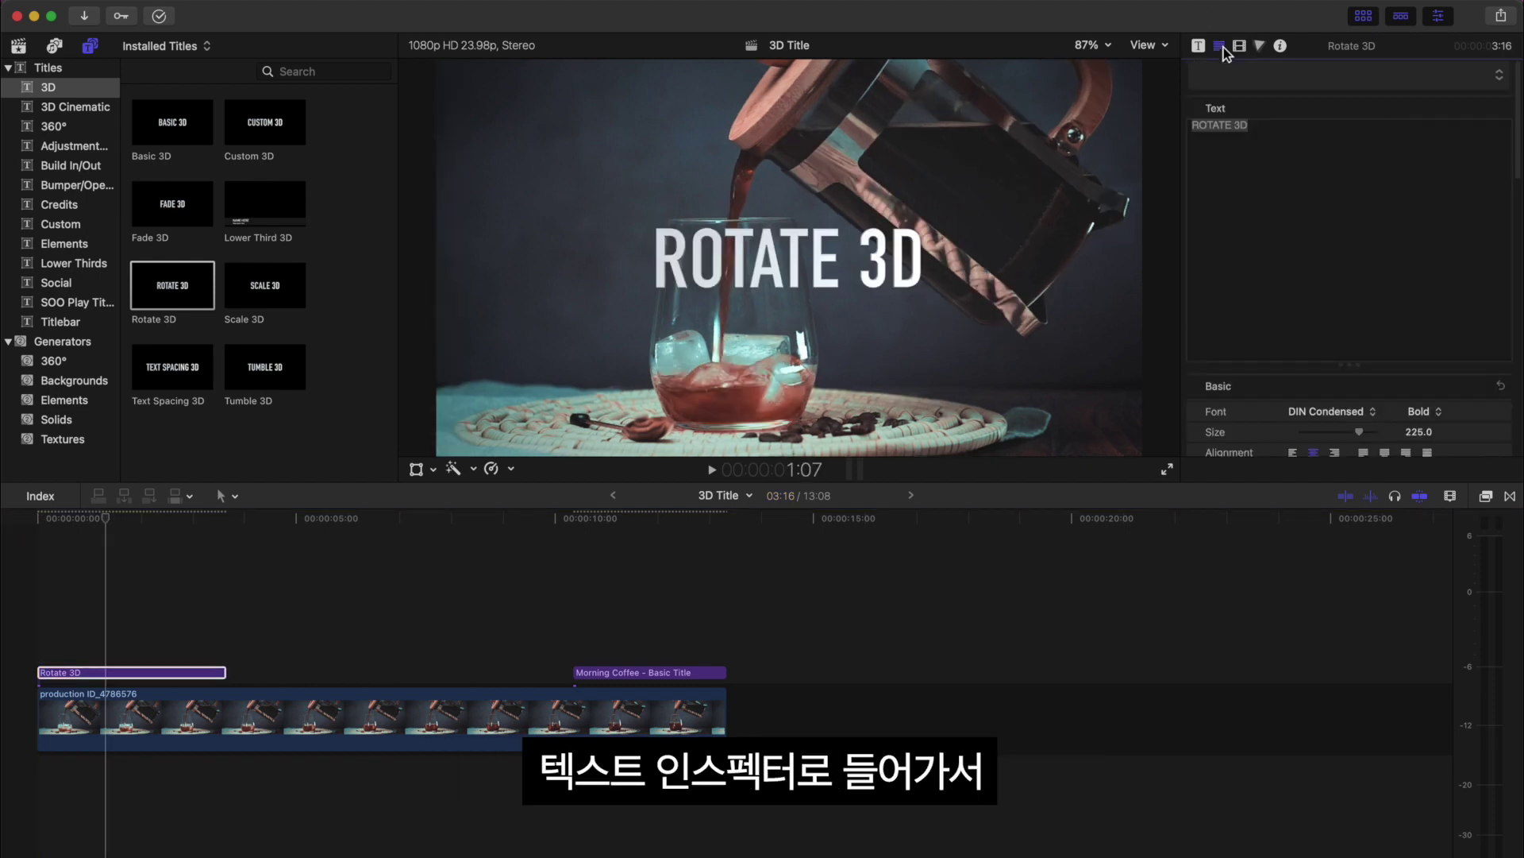
text(MORNING COFFEE)
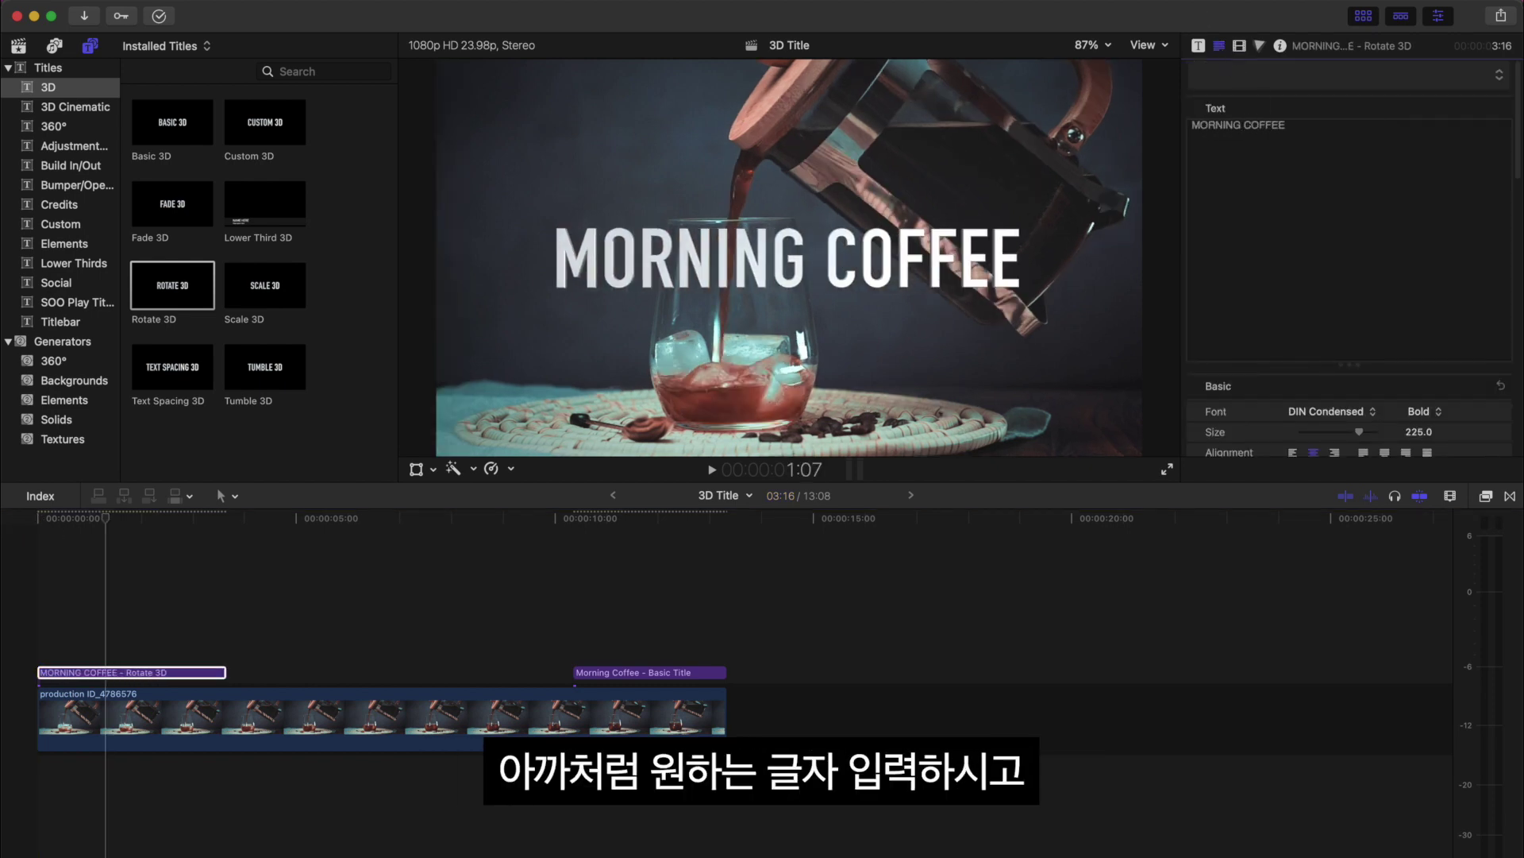
click(1342, 75)
mouse_move(1305, 160)
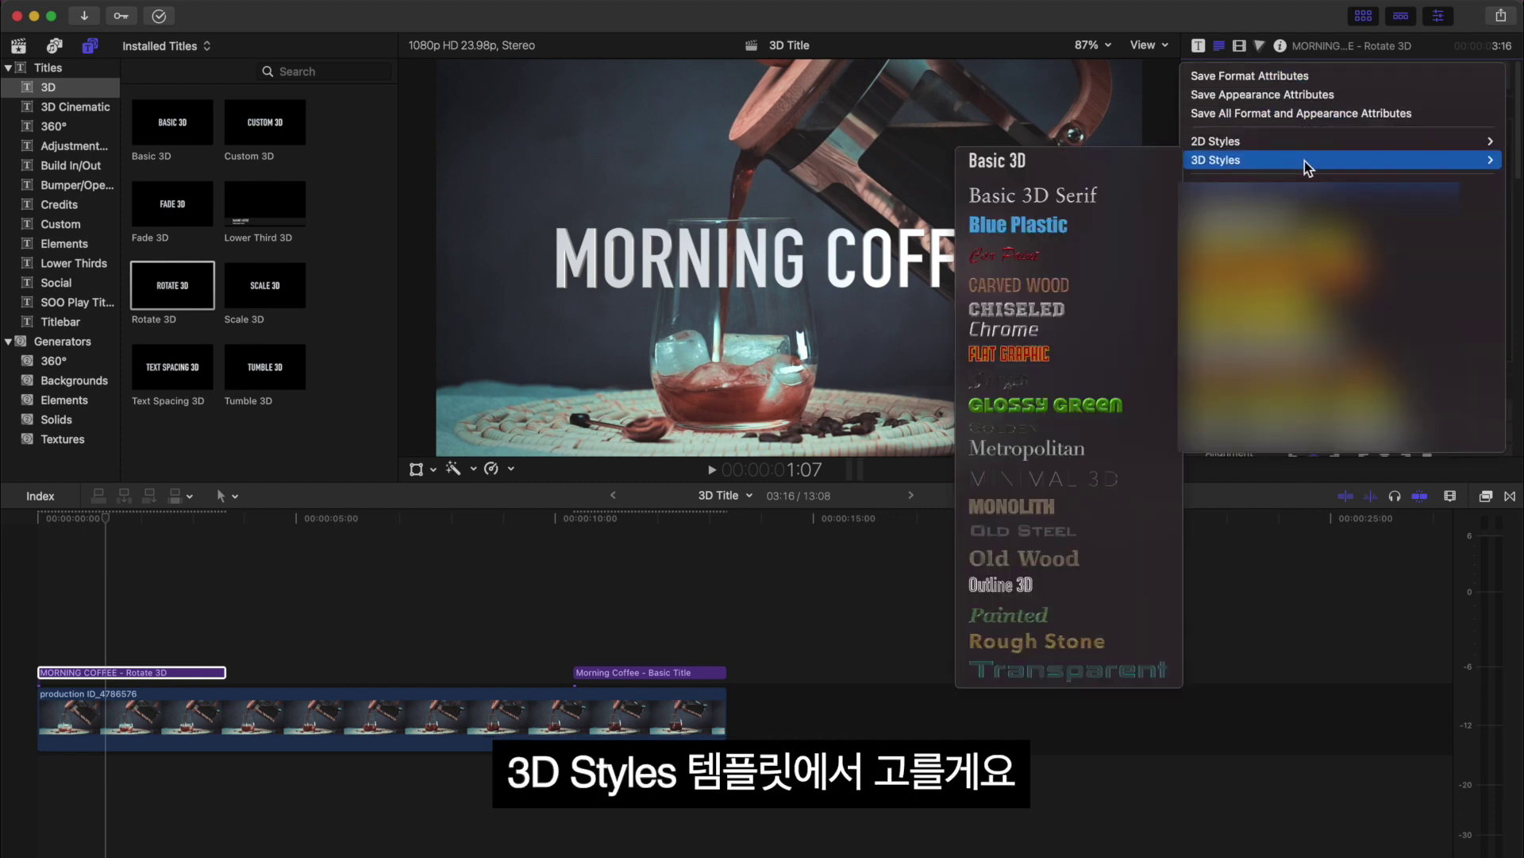
click(1140, 478)
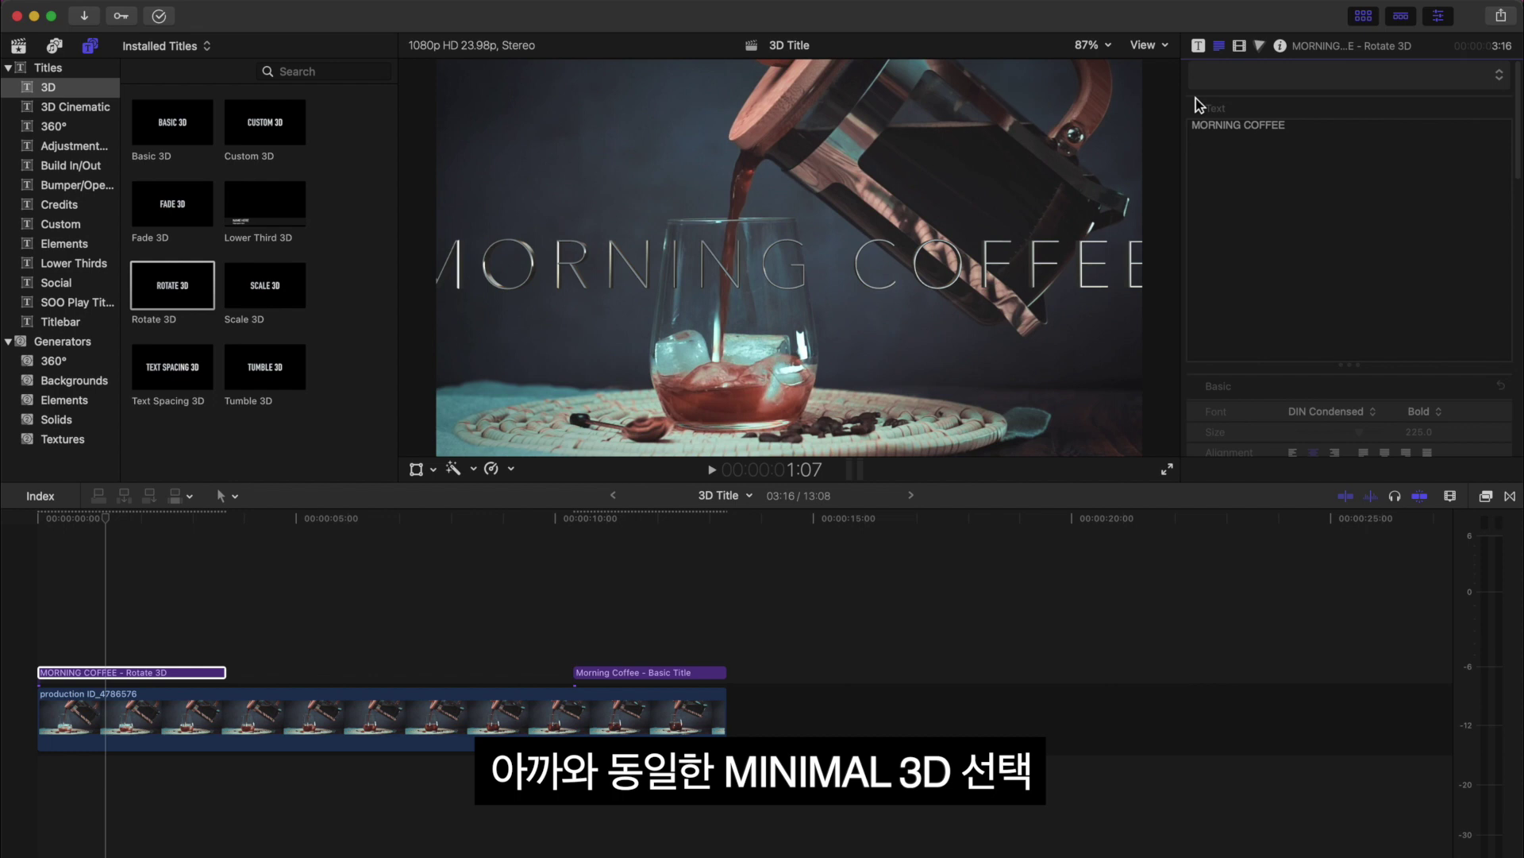
Reduce the rotating MORNING COFFEE title's font size to 180
scroll(1350, 318, down, 5)
drag(1347, 306, 1366, 321)
scroll(1408, 359, down, 10)
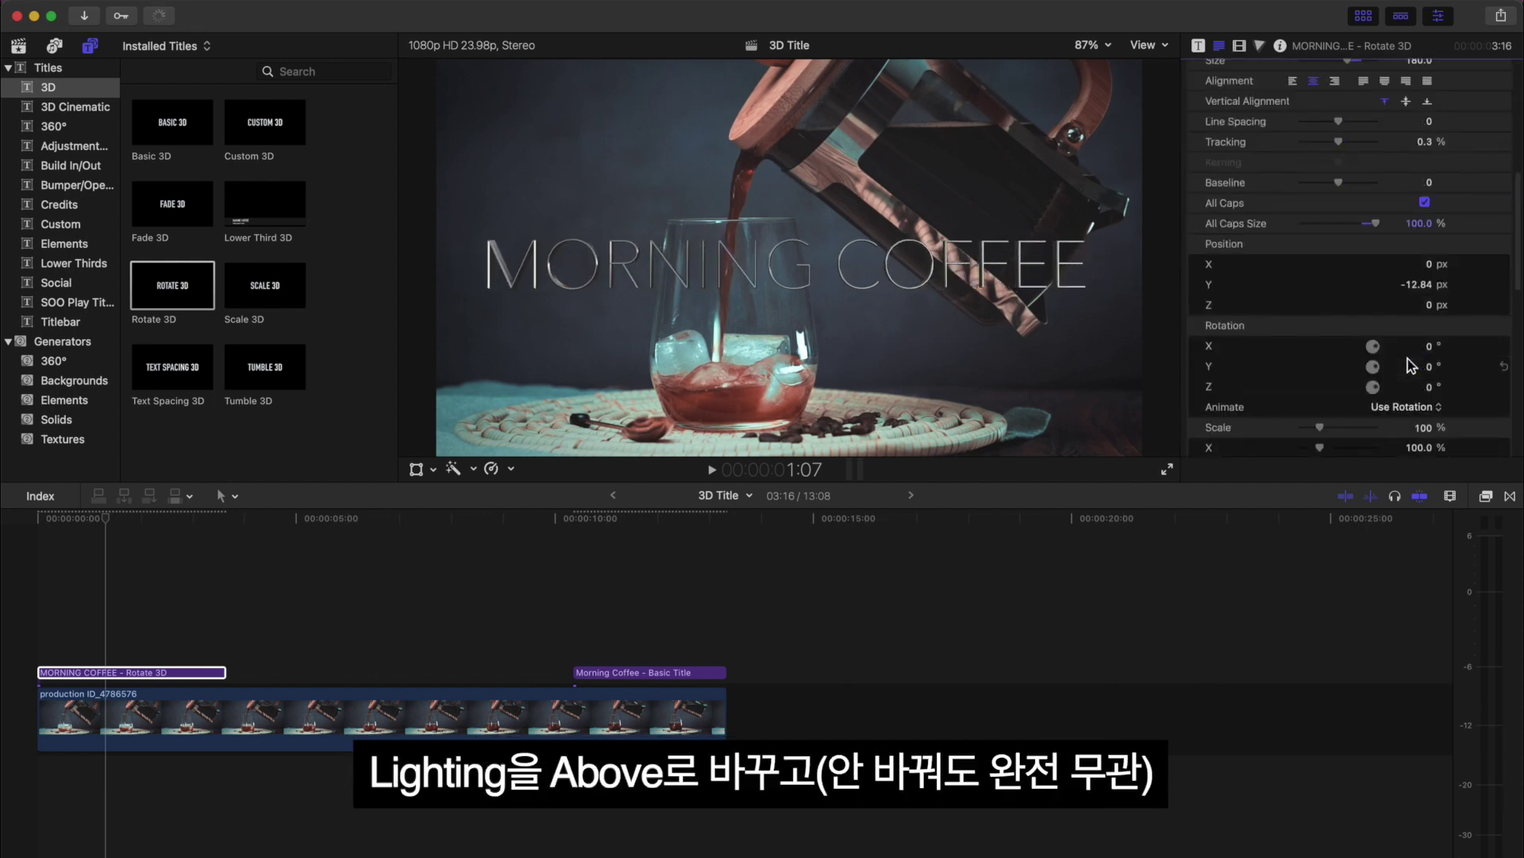
Set the rotating MORNING COFFEE title's lighting style to Above and its environment type to Parking Lot
scroll(1407, 359, down, 5)
click(1482, 167)
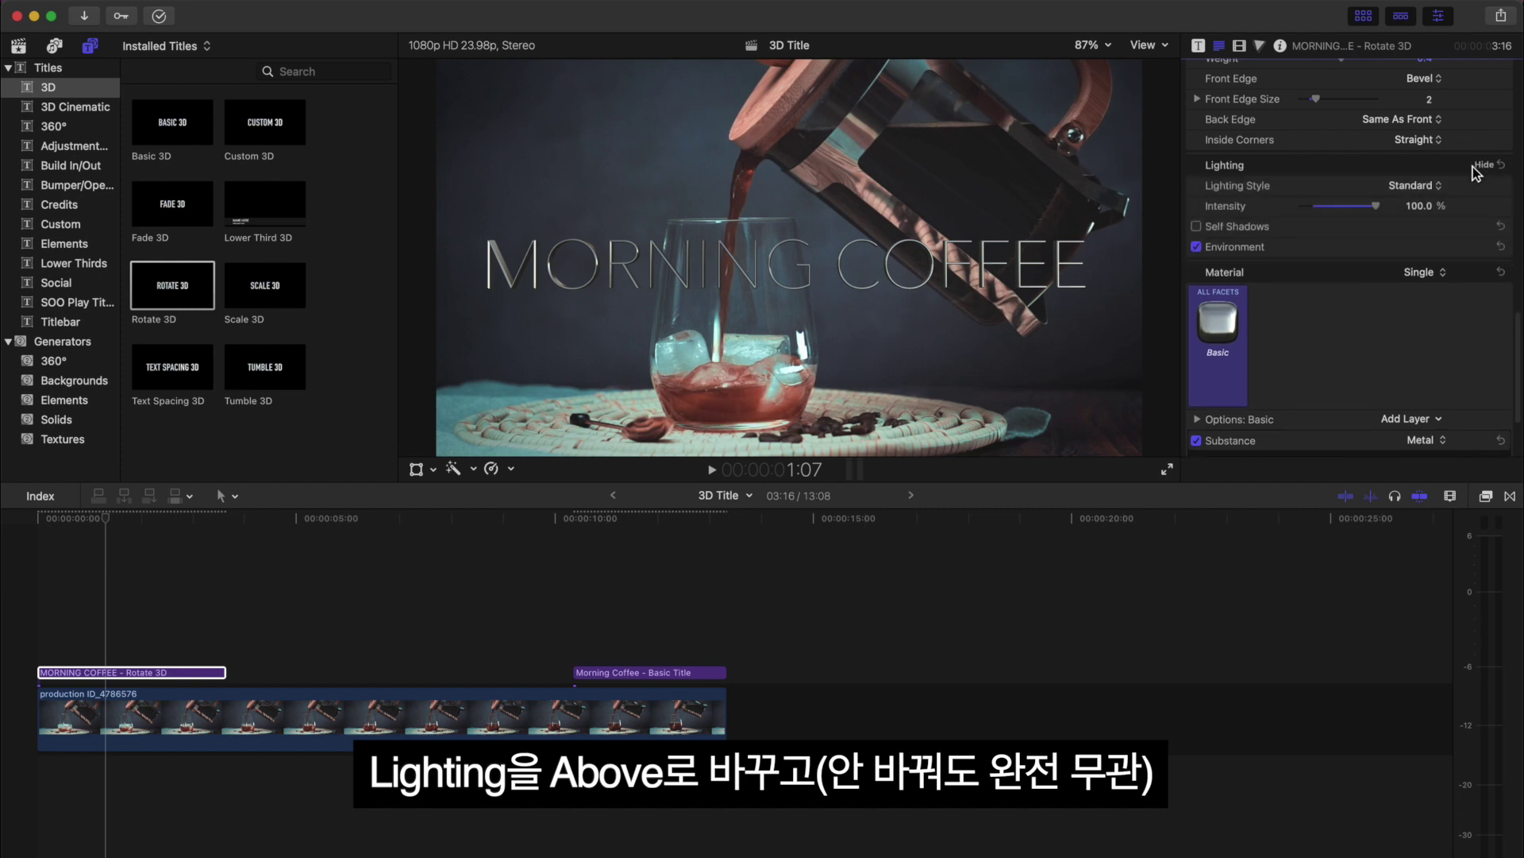
click(1415, 185)
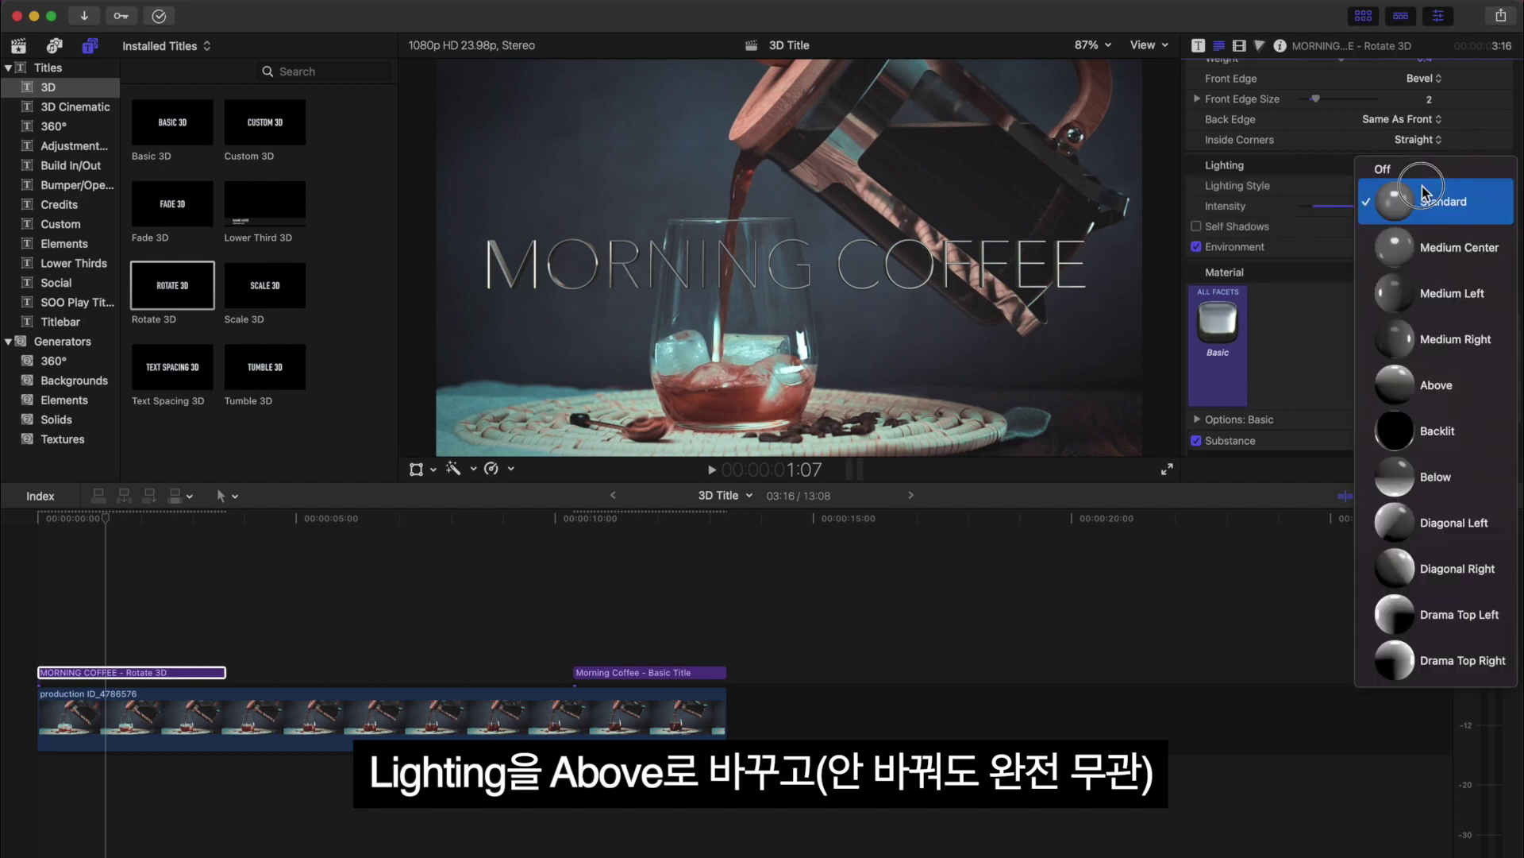
click(1429, 383)
scroll(1448, 330, down, 2)
click(1484, 206)
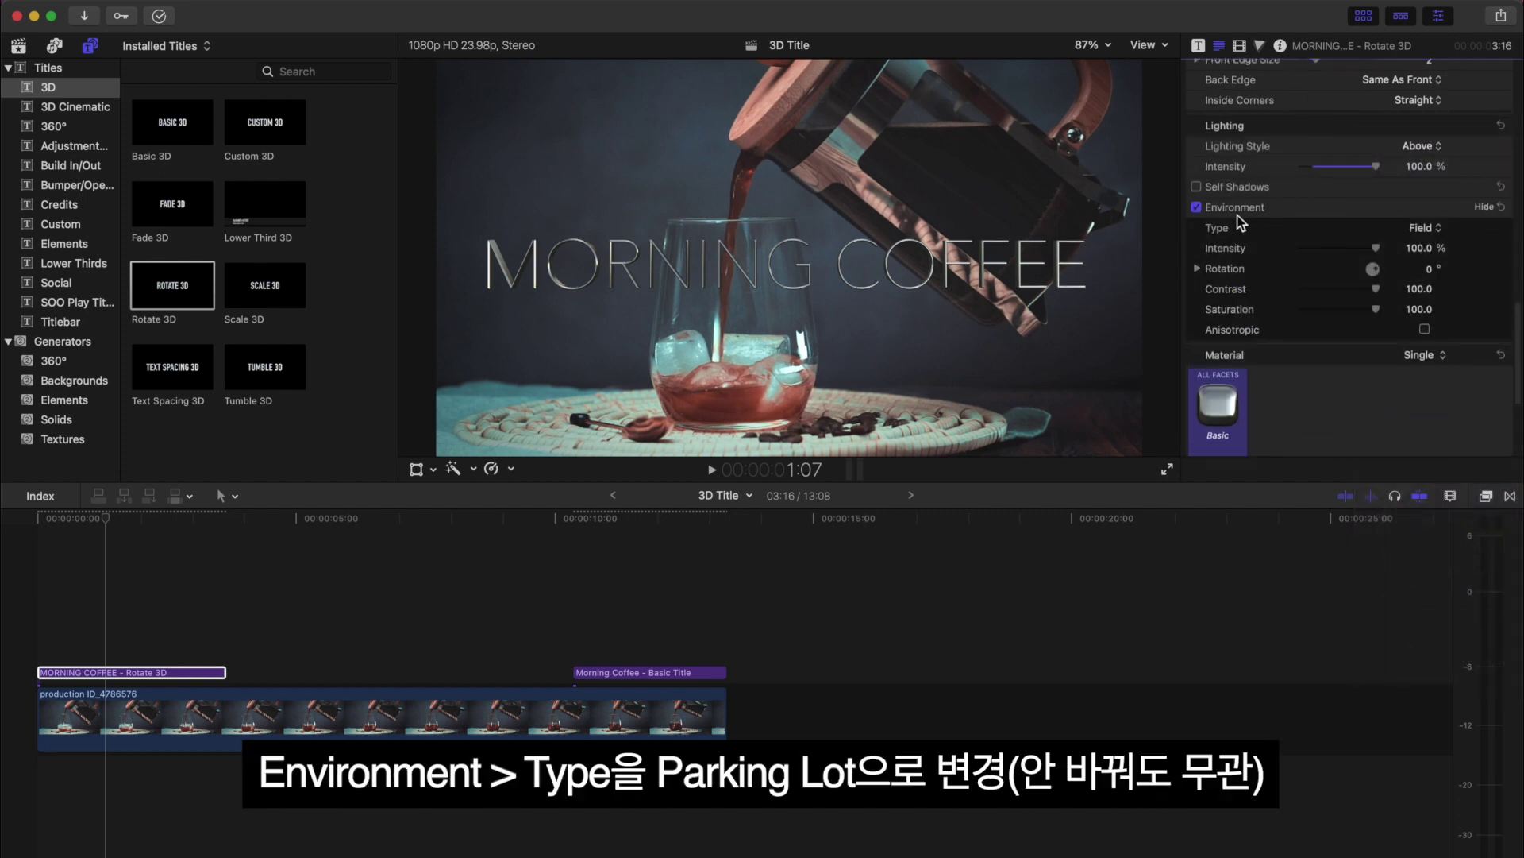
click(1434, 229)
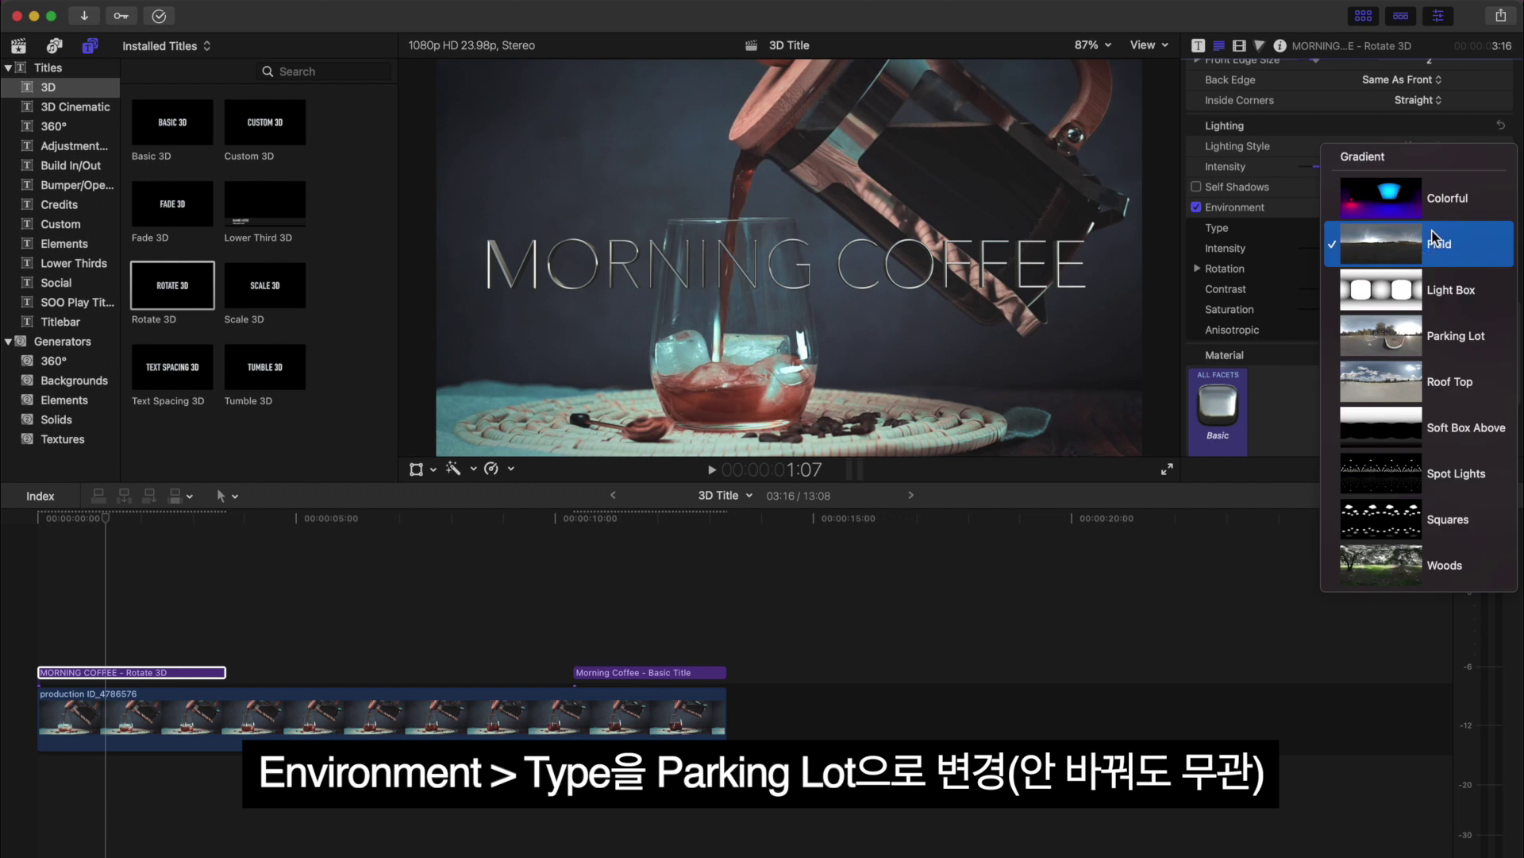
click(1452, 336)
Play the relit rotating title from the timeline start twice and stop at 1:08
click(35, 519)
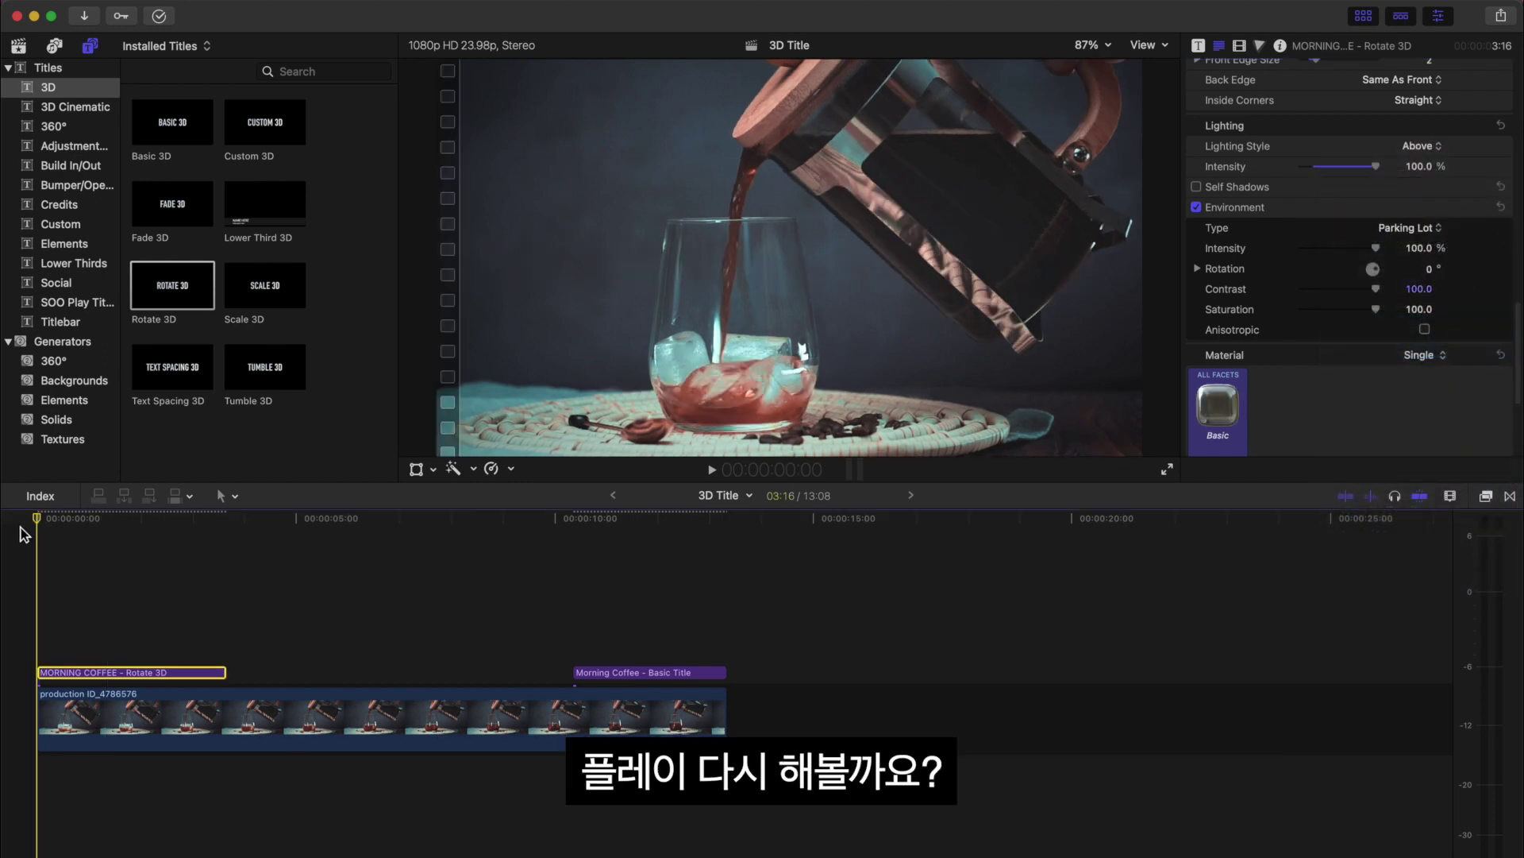
key(space)
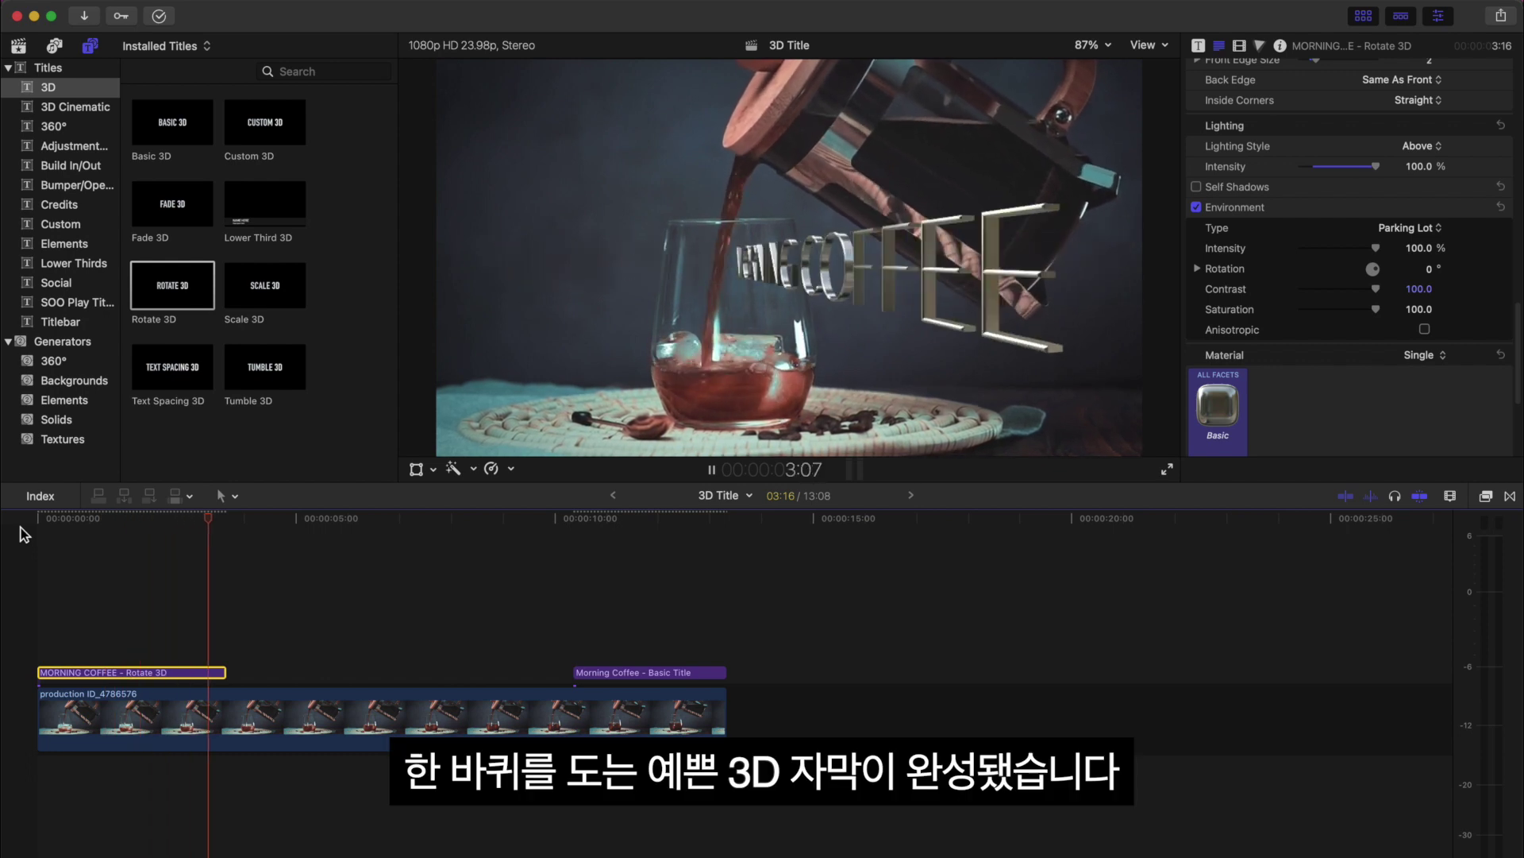
click(40, 516)
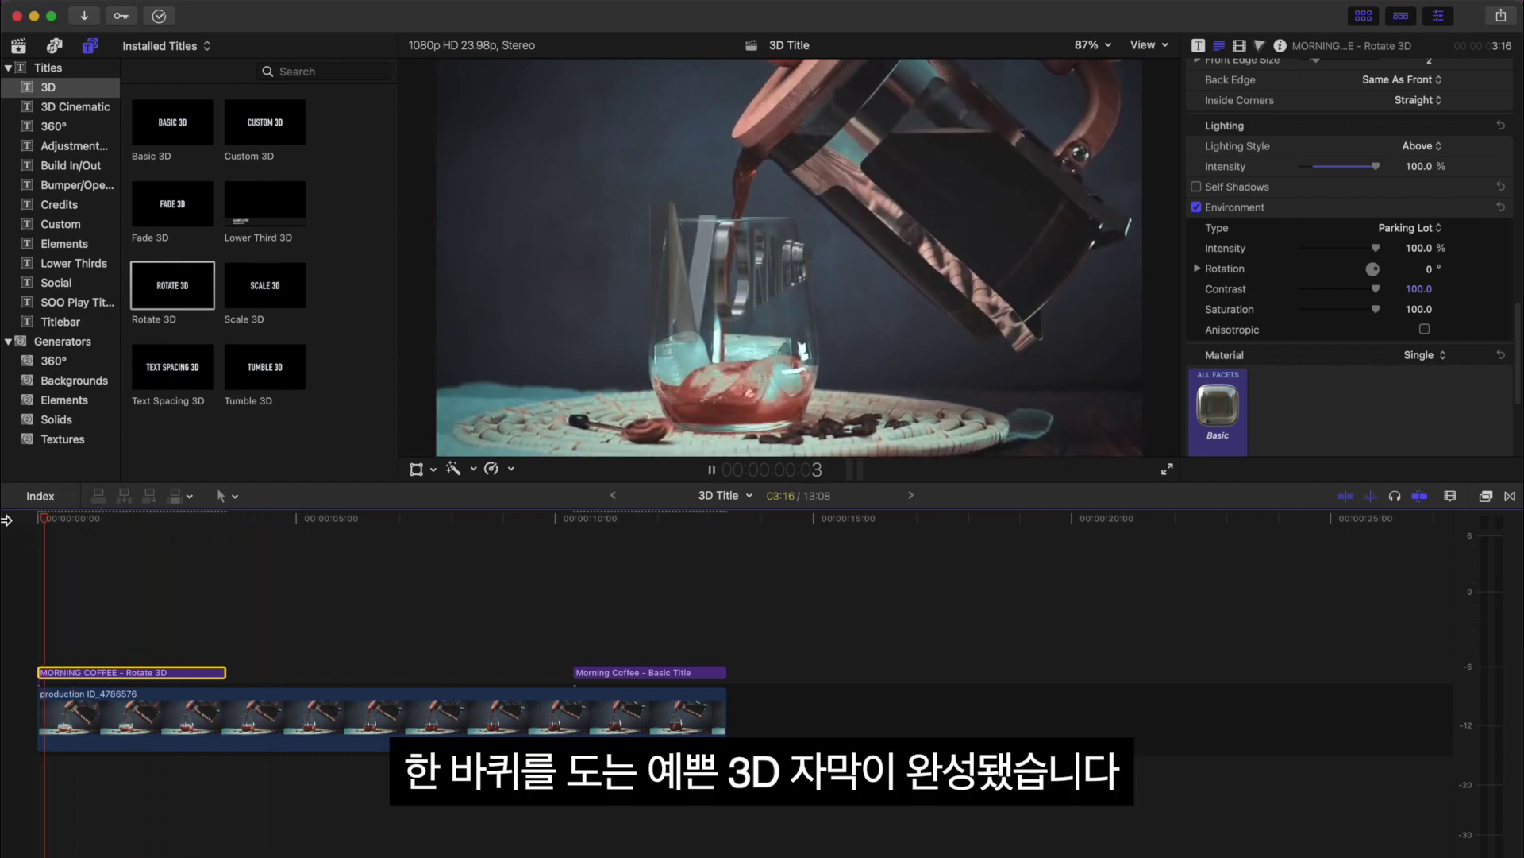
key(space)
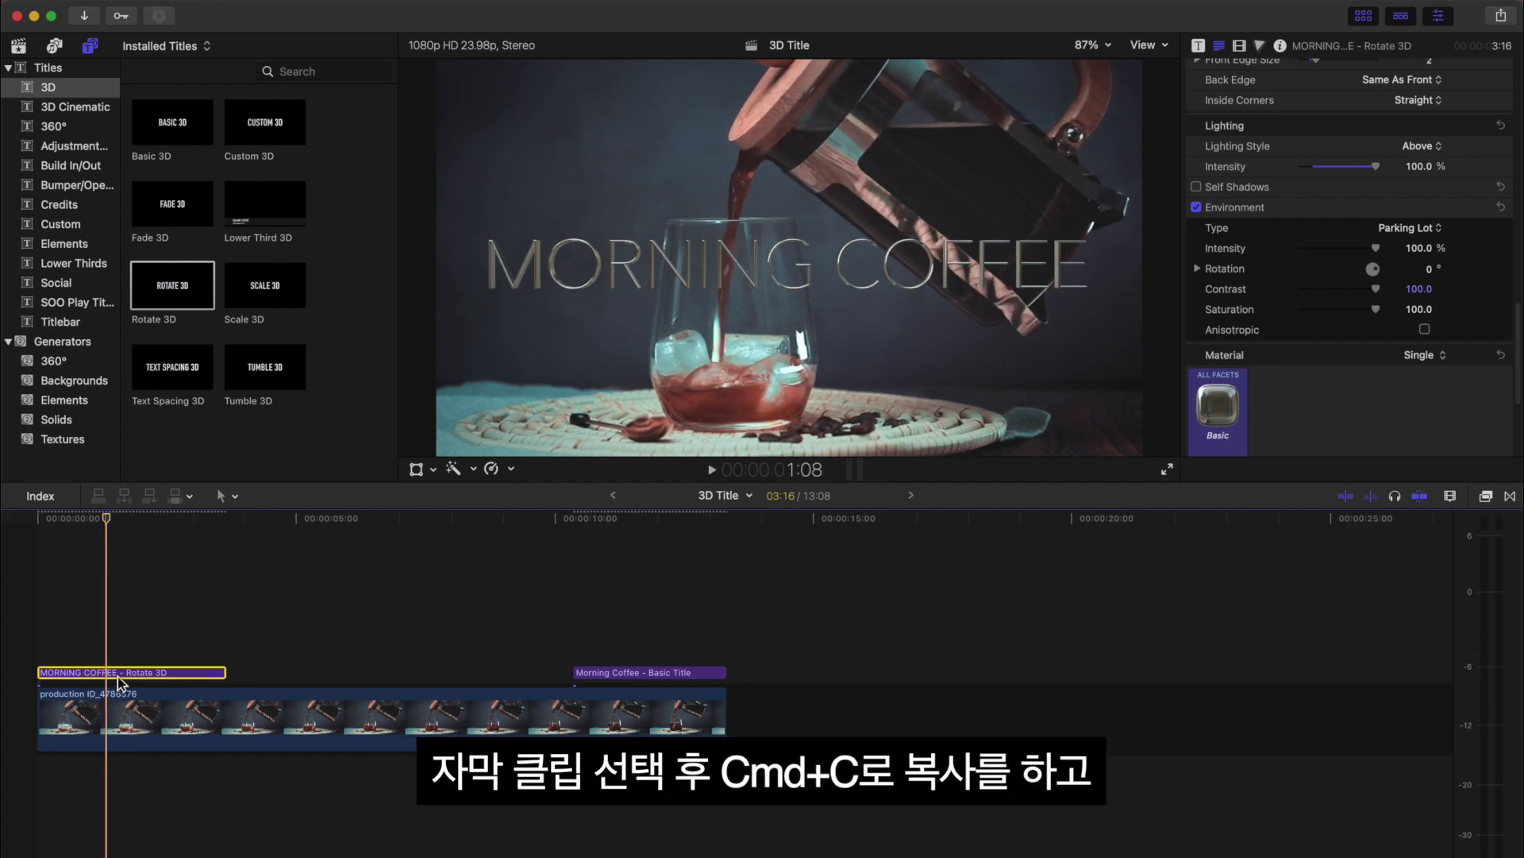
Paste a copy of the rotating title at 3:16, directly after the original, and play both from the timeline start
click(229, 520)
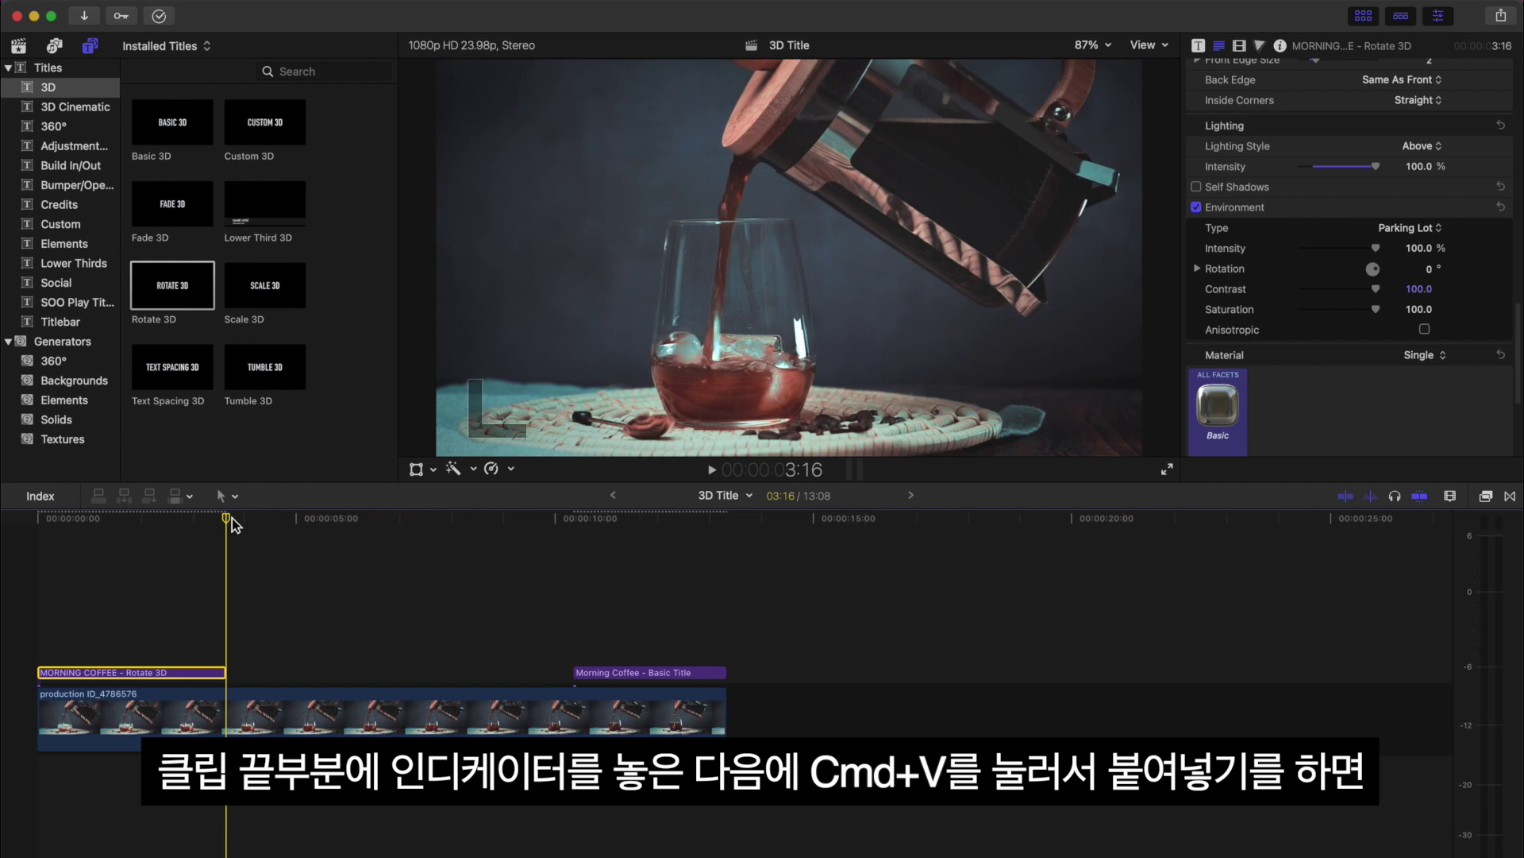
key(super+v)
key(Home)
key(space)
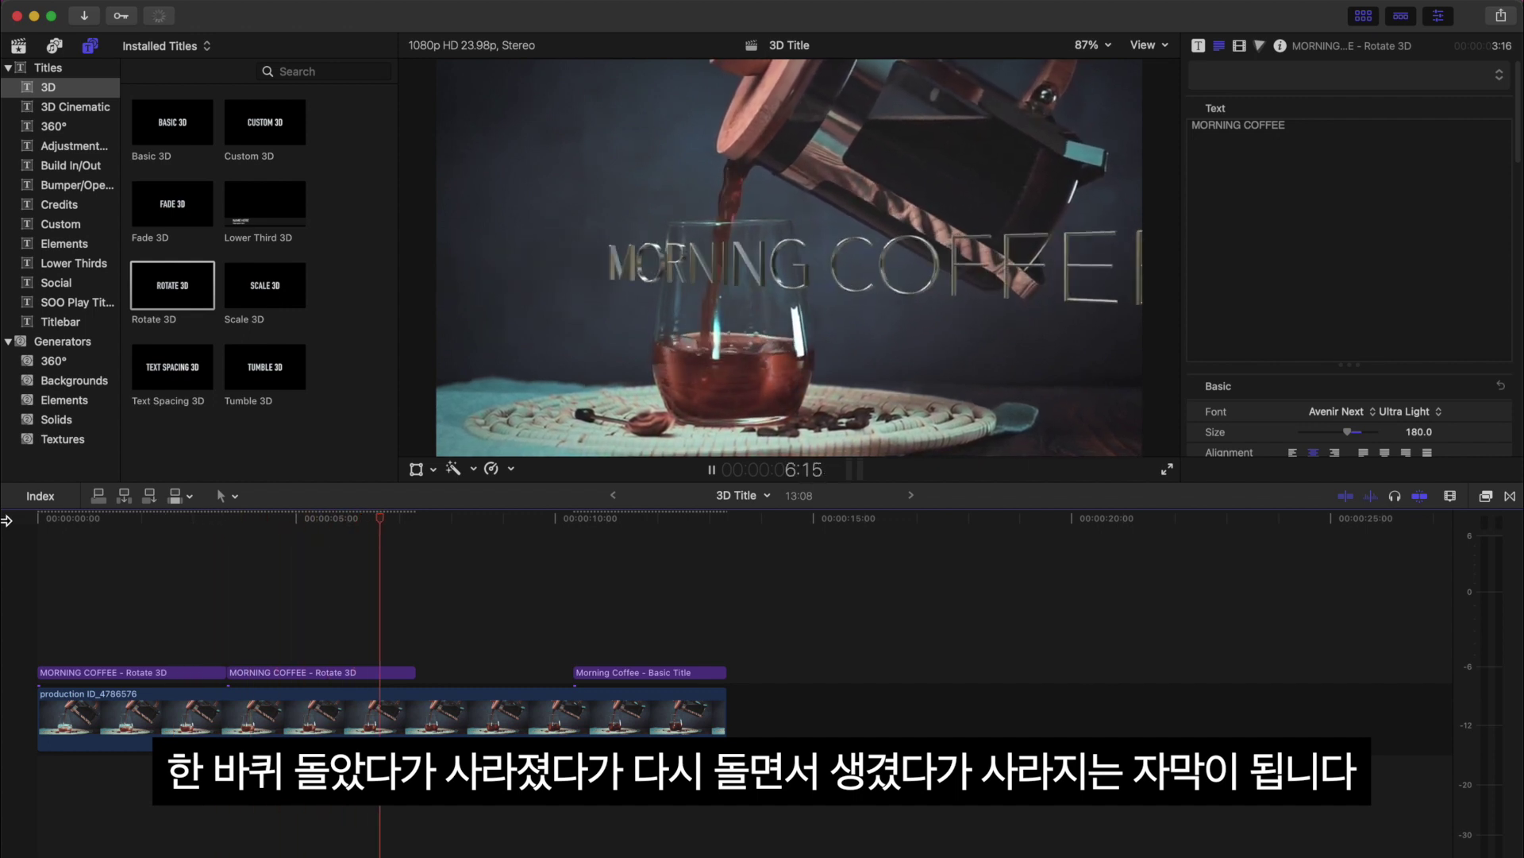
Try the None and Roll animation styles on the first rotating title and set its style to Cascade
click(119, 540)
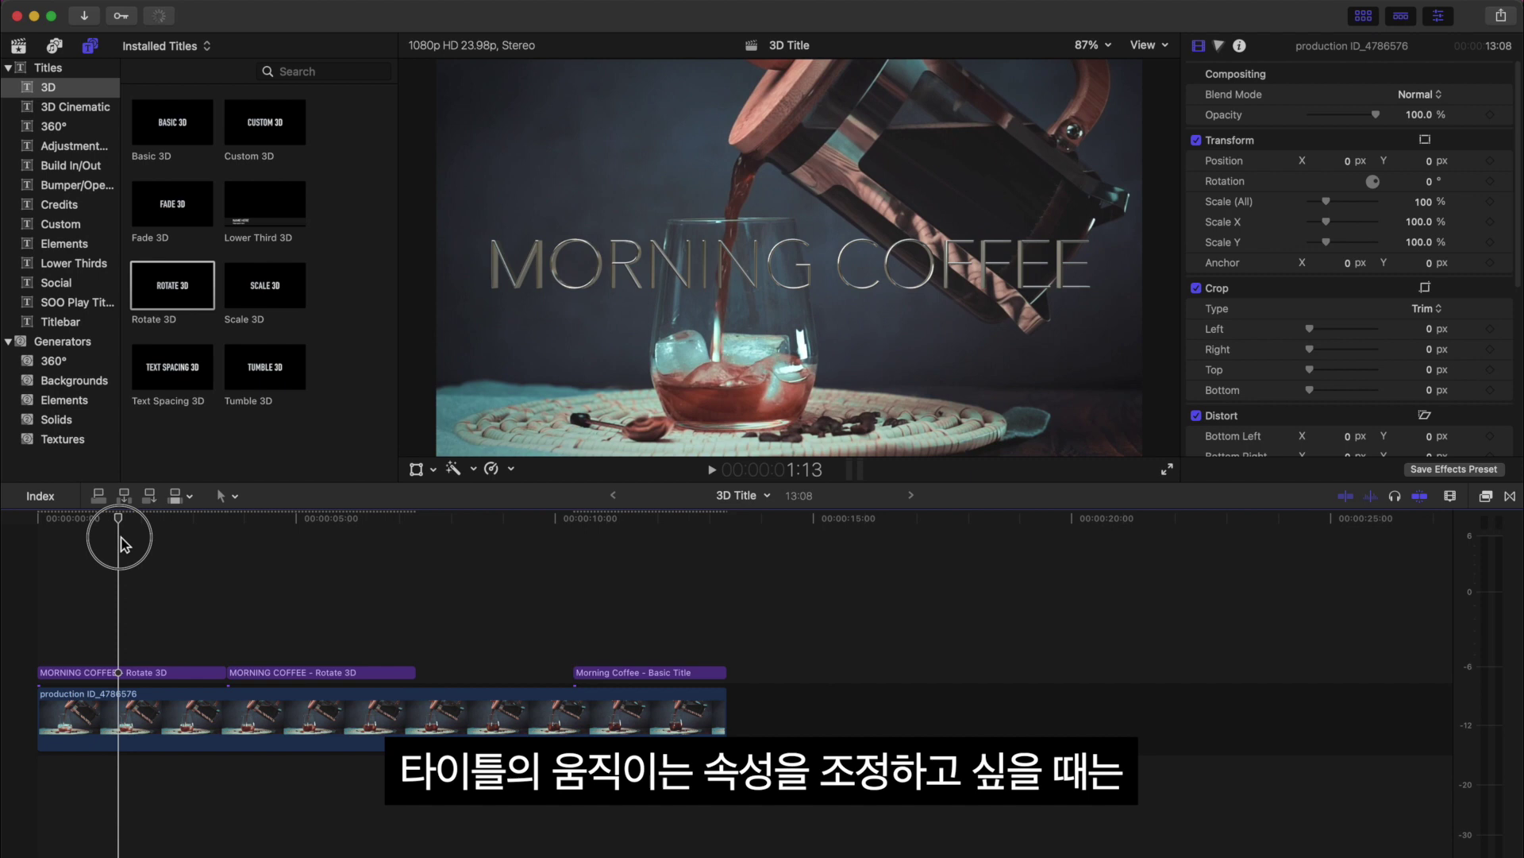
click(123, 673)
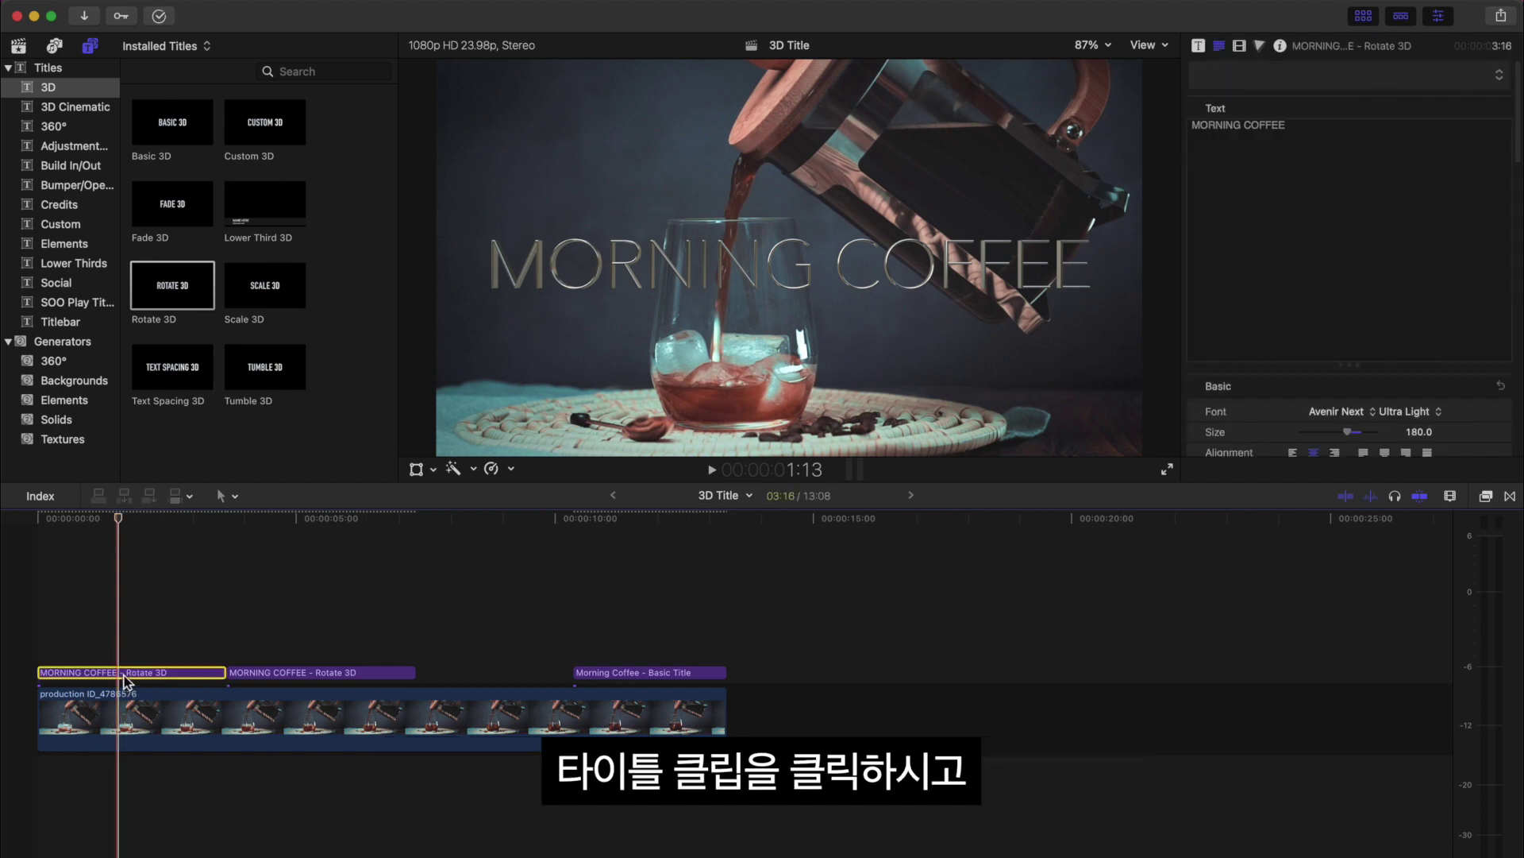
click(1201, 47)
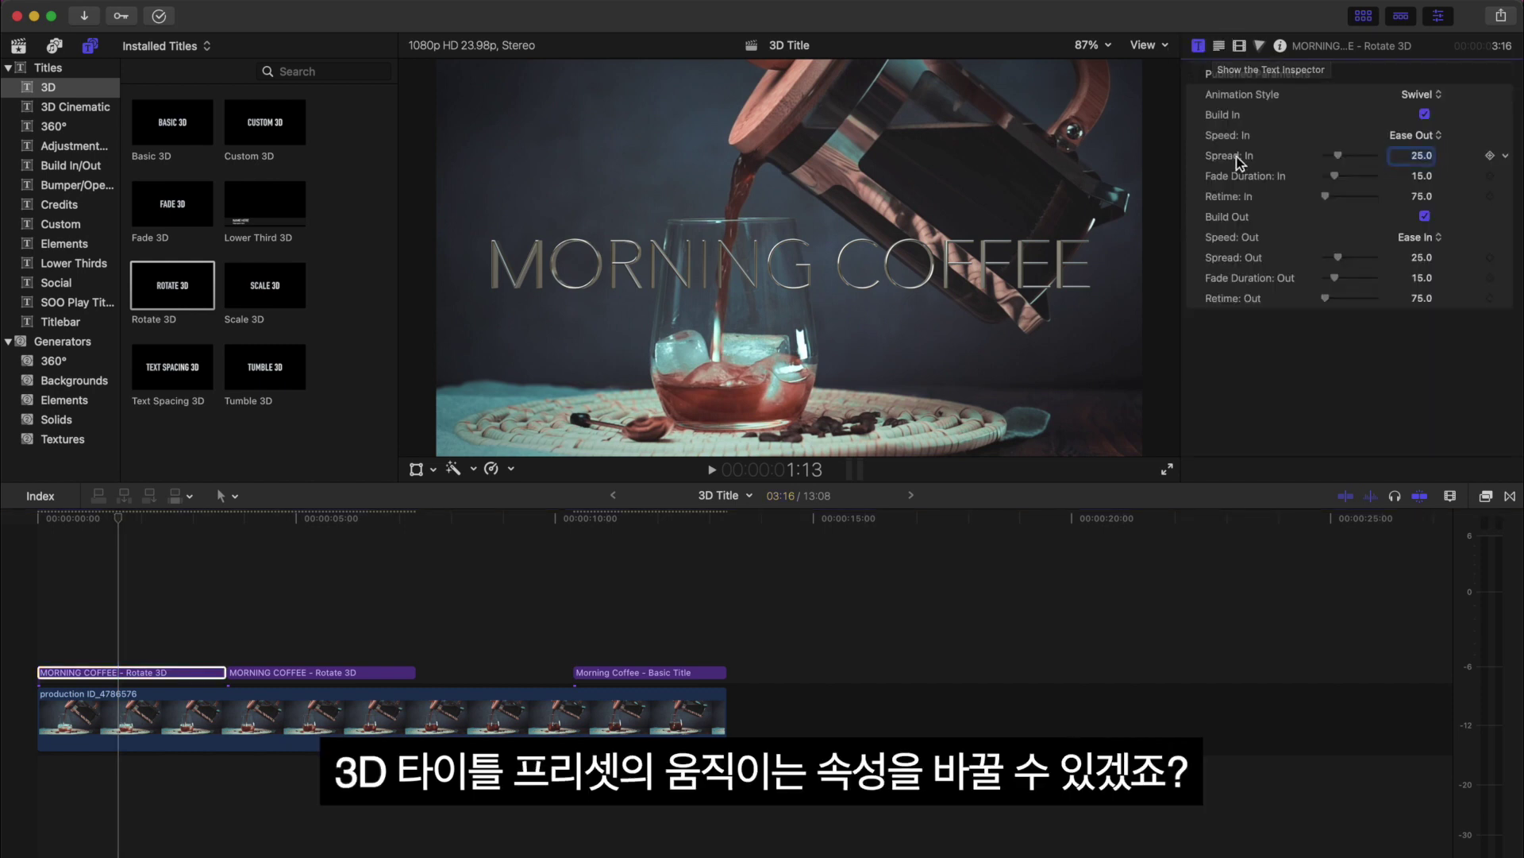
click(1423, 96)
click(1422, 76)
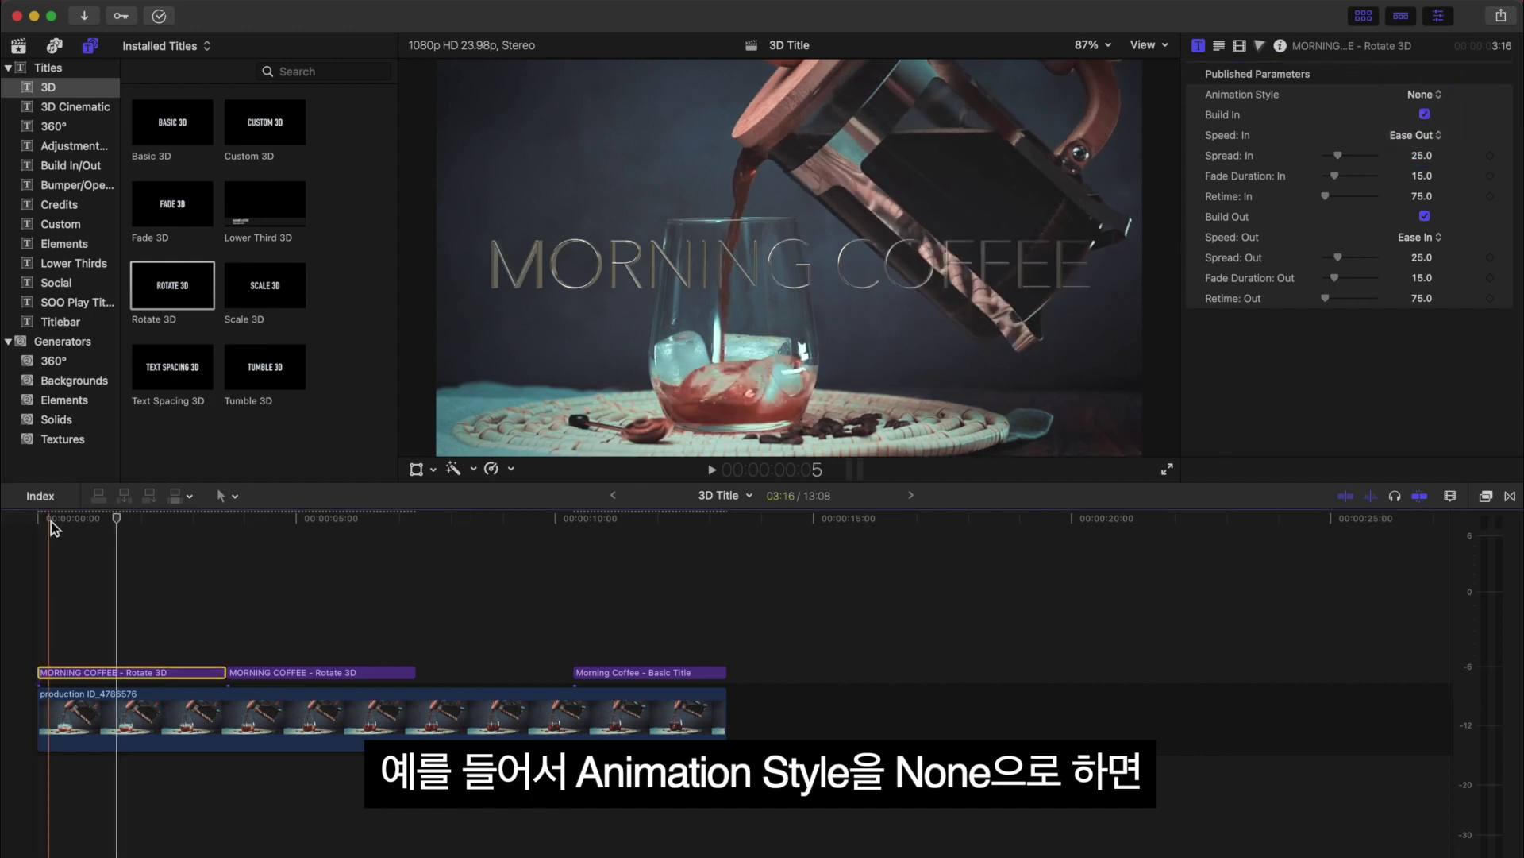
key(space)
click(1424, 94)
click(1445, 143)
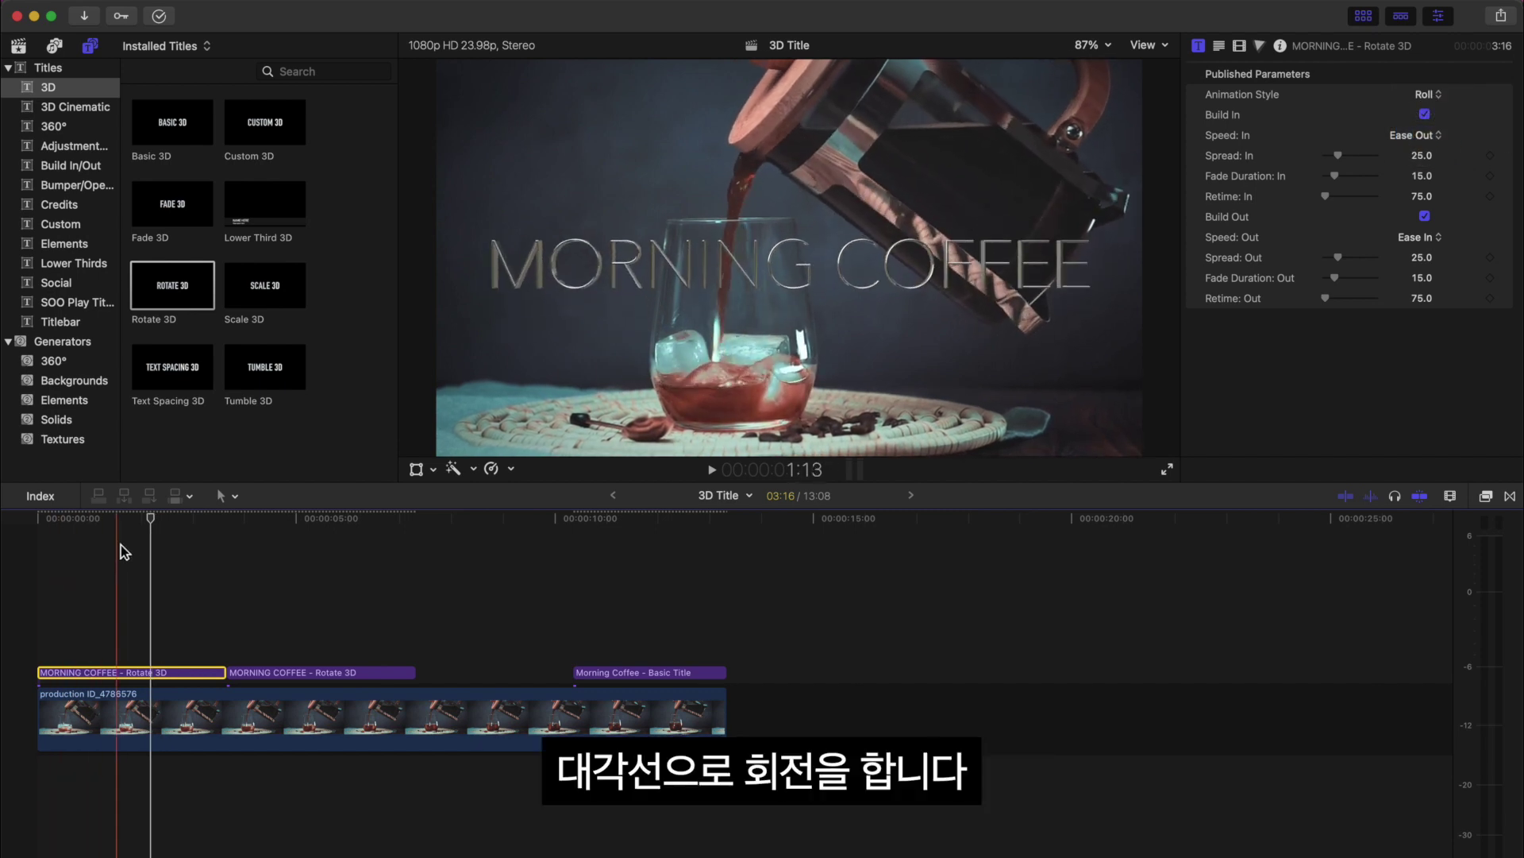
click(1433, 129)
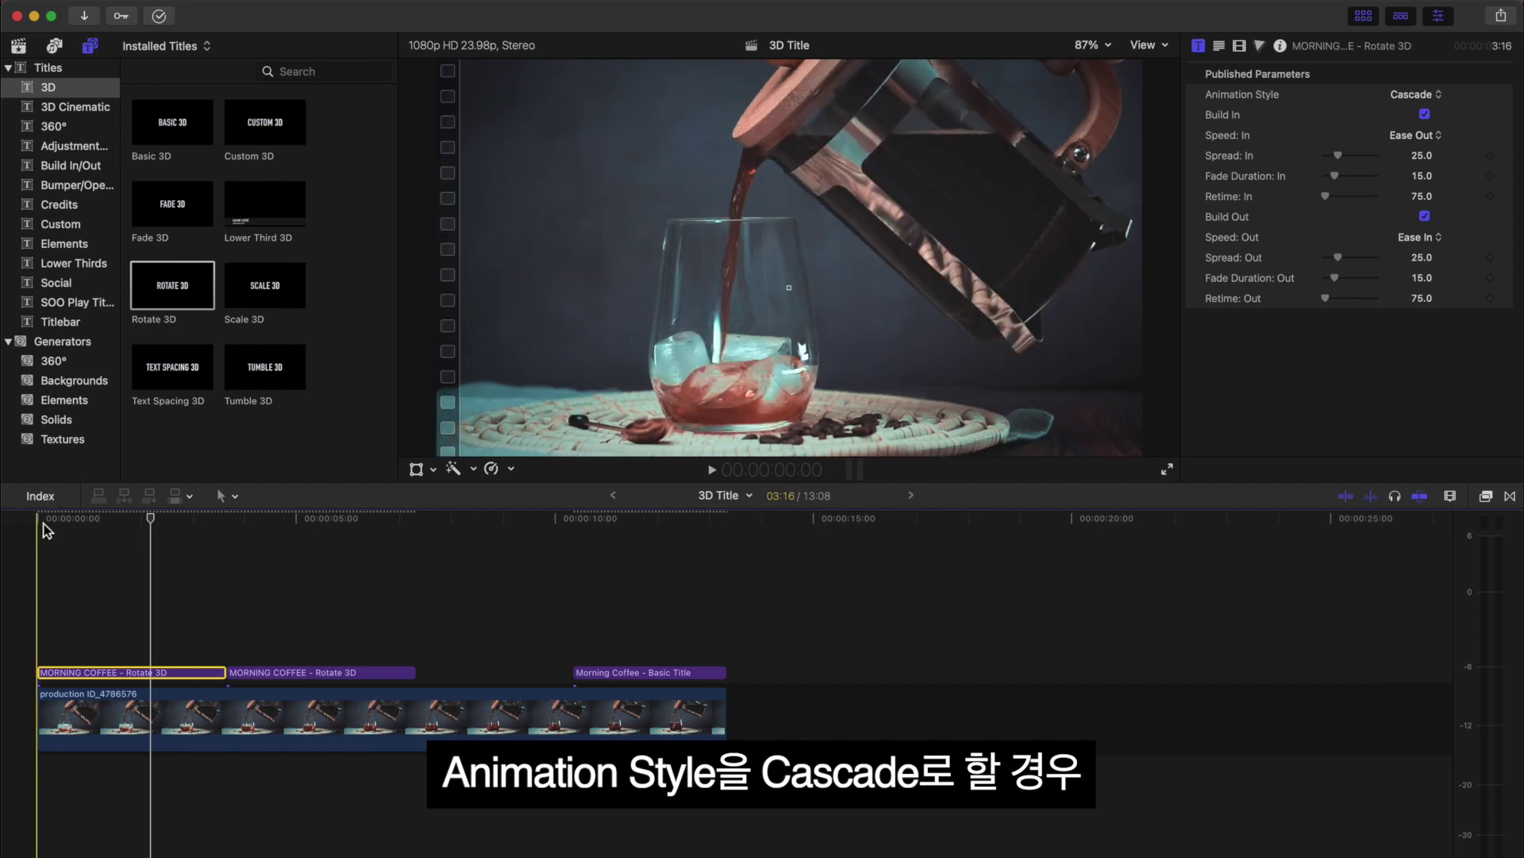
click(98, 531)
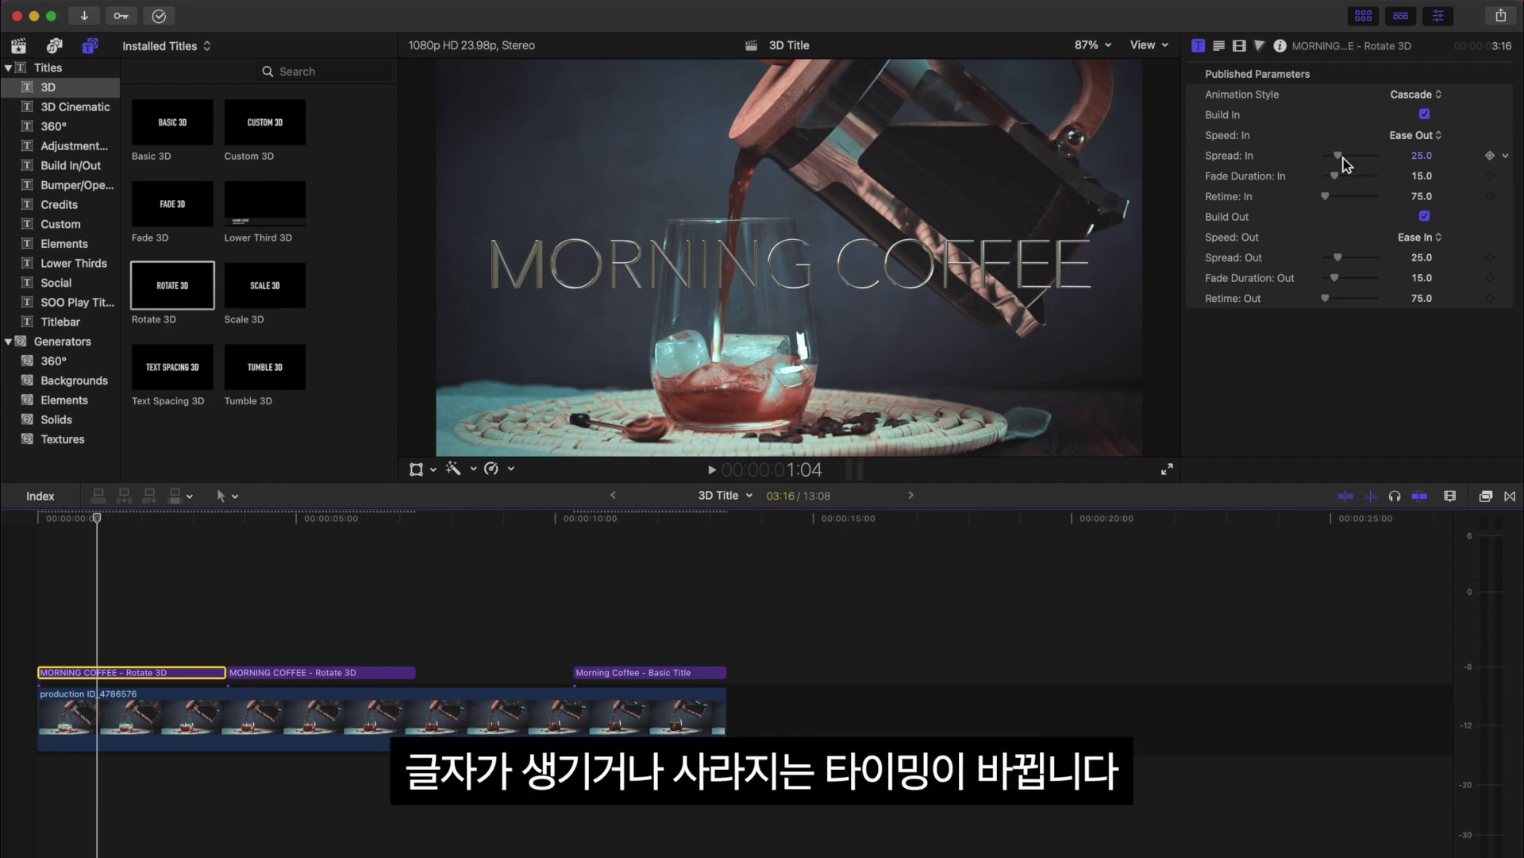
Reduce the first rotating title's Spread: In to about 4.63 and preview it from the timeline start
drag(1343, 159, 1332, 159)
key(space)
key(space)
drag(72, 518, 7, 525)
key(space)
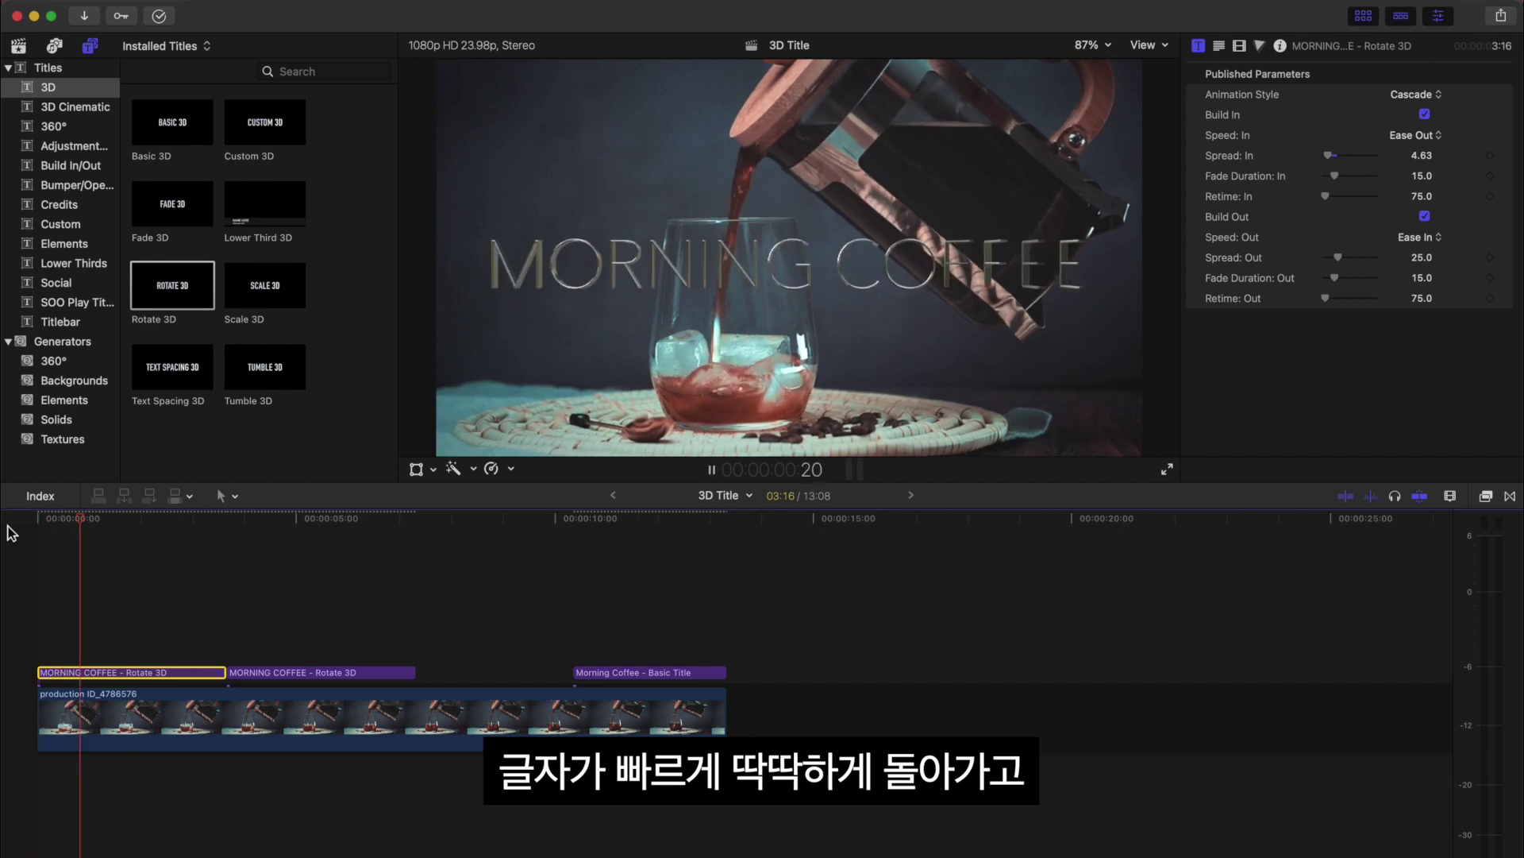
key(space)
Raise the first rotating title's Spread: In to about 88.69 and preview the animation from the timeline start
drag(1329, 157, 1374, 166)
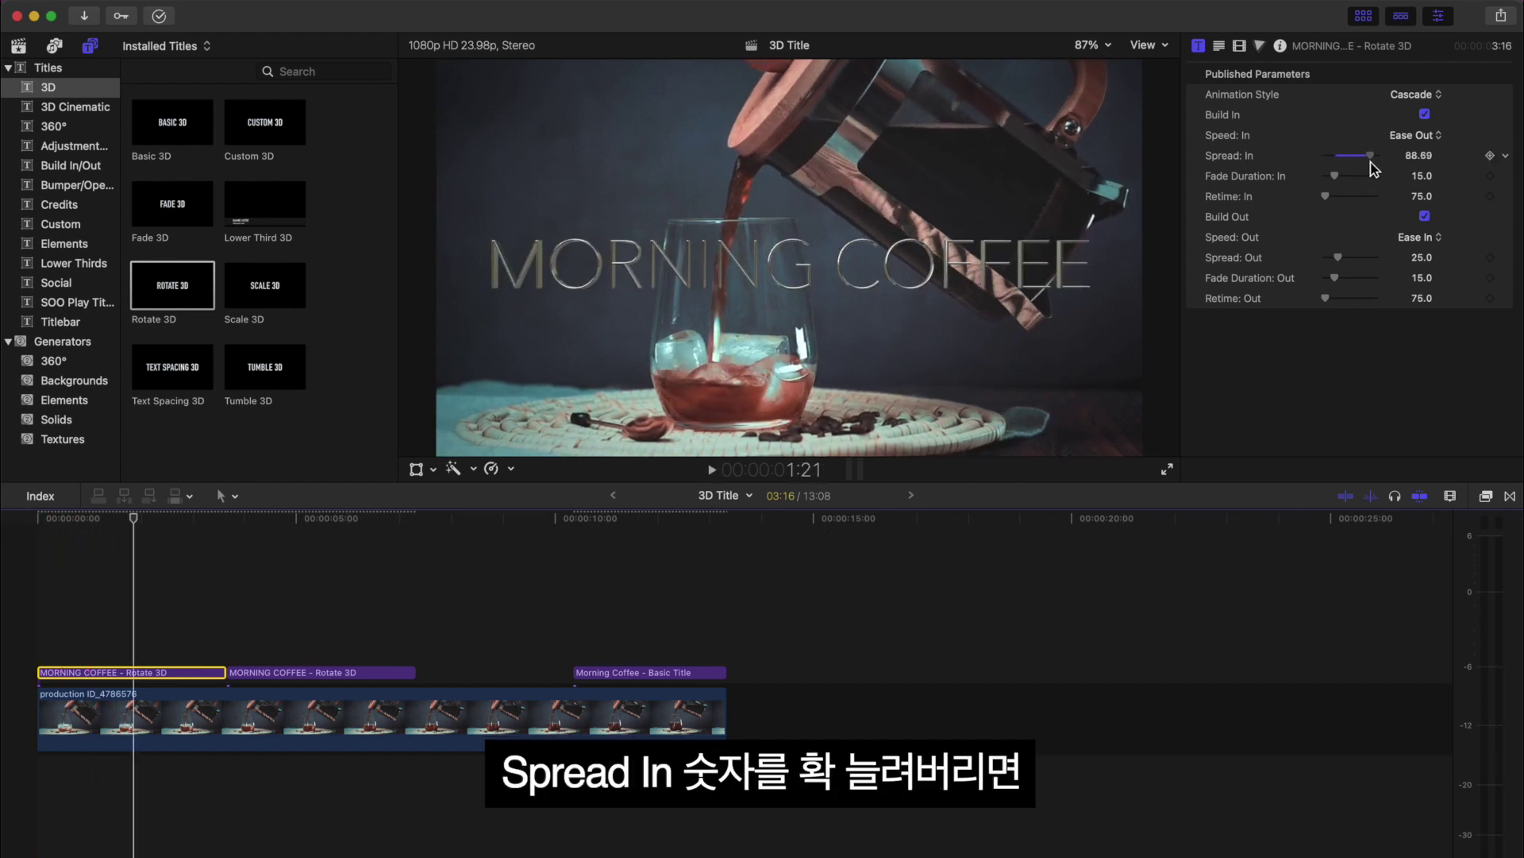
key(Home)
key(space)
key(space)
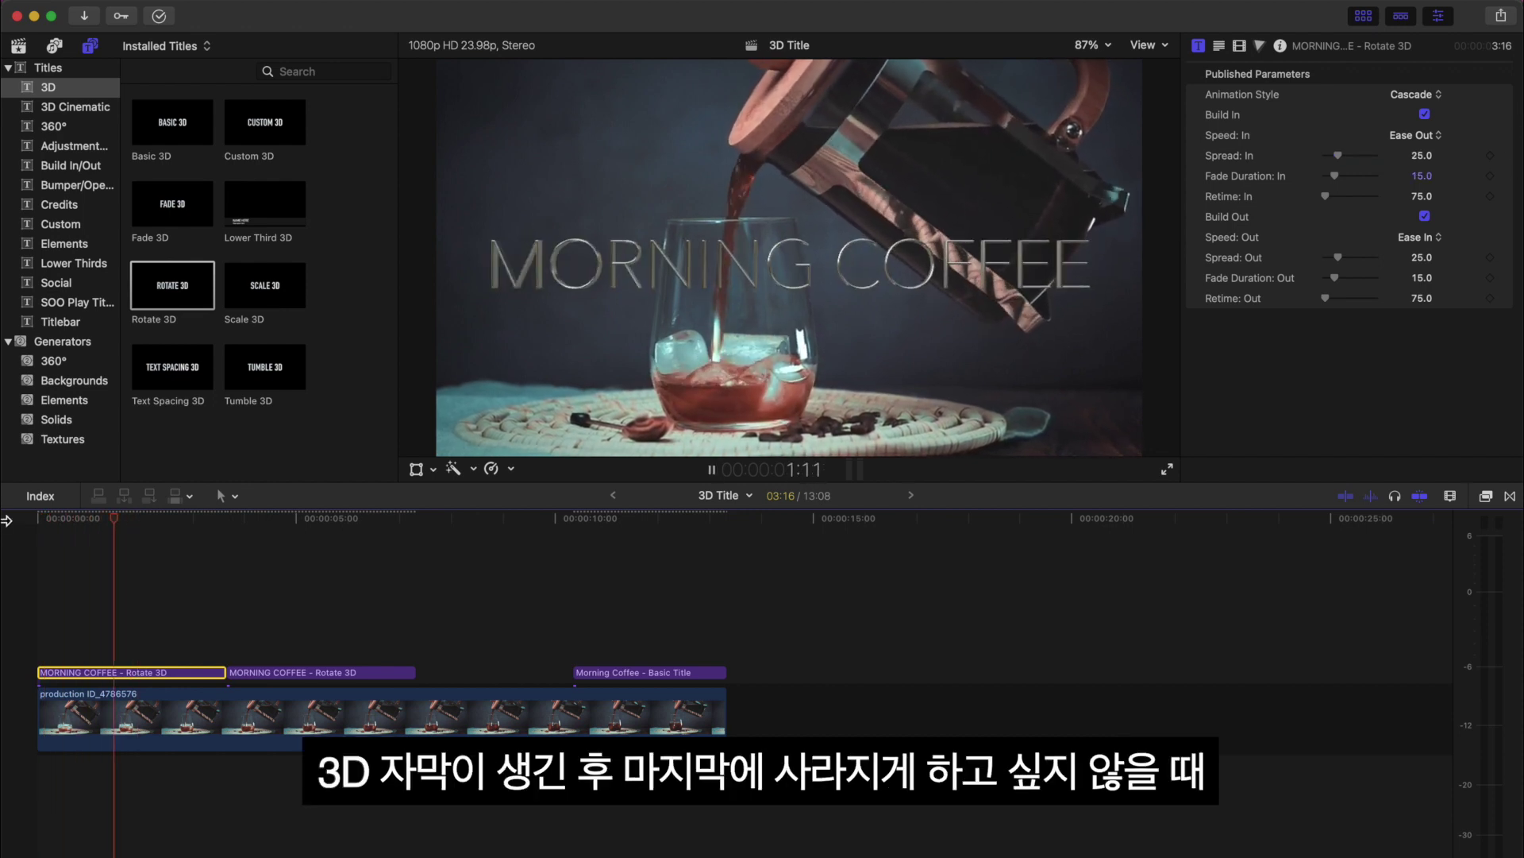
key(space)
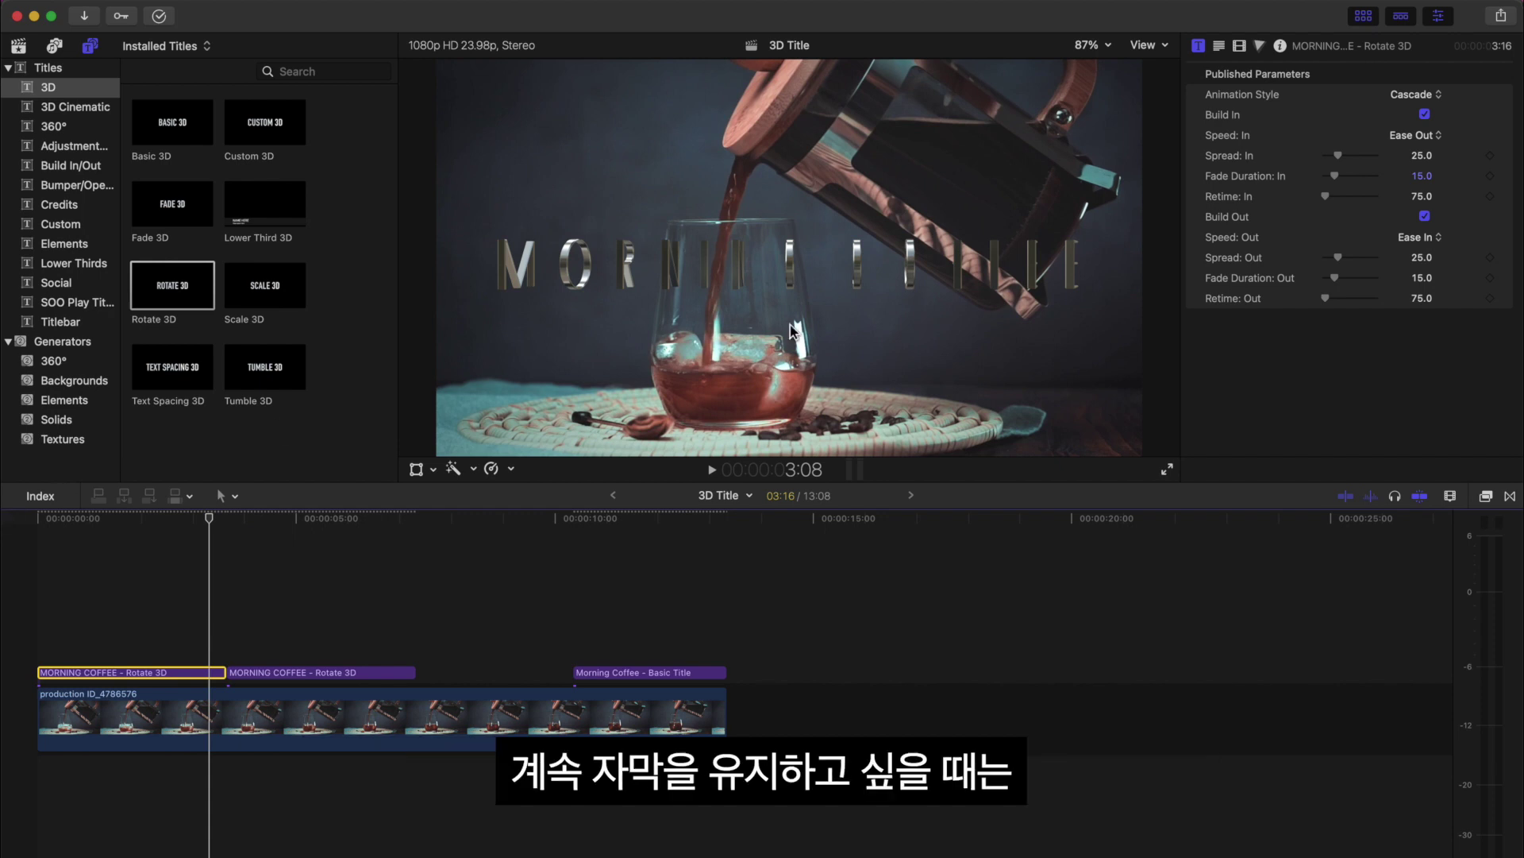
Disable Build Out on the first rotating title, play it from the timeline start, and re-enable Build Out
click(1426, 218)
click(36, 521)
key(space)
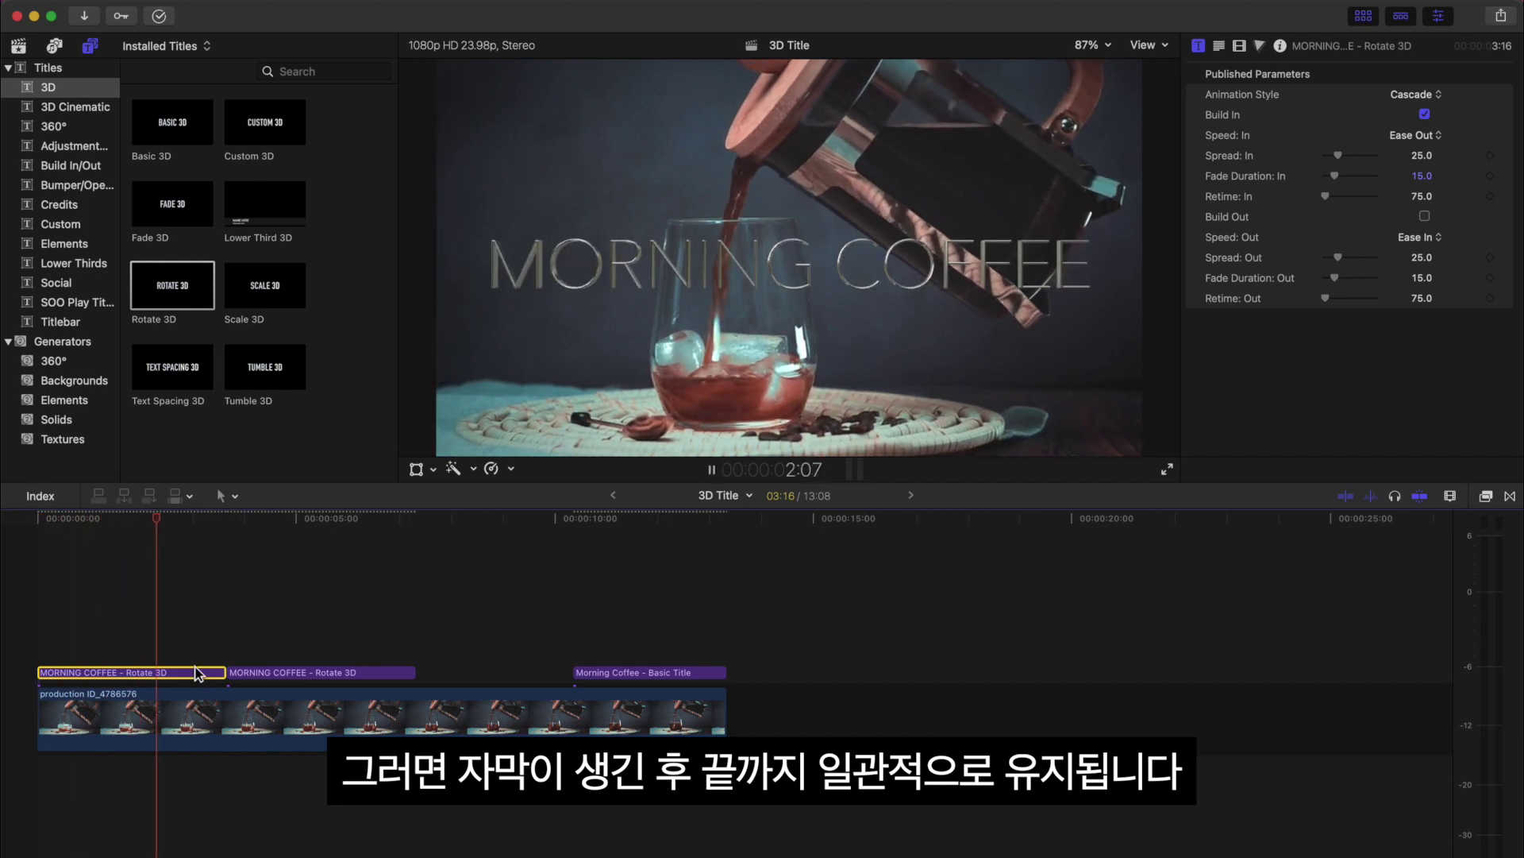
click(35, 520)
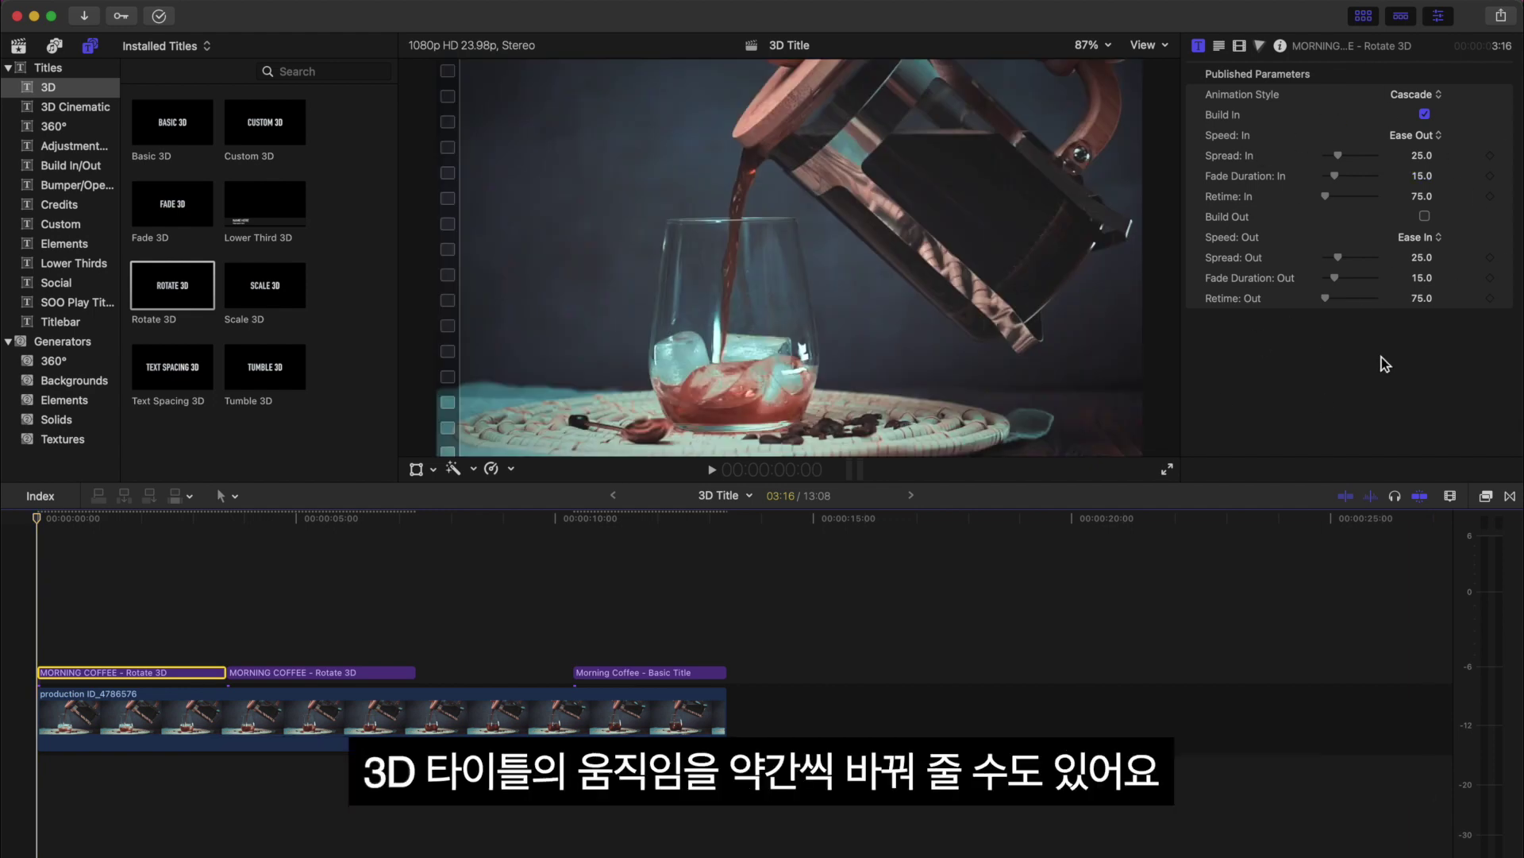
click(1426, 216)
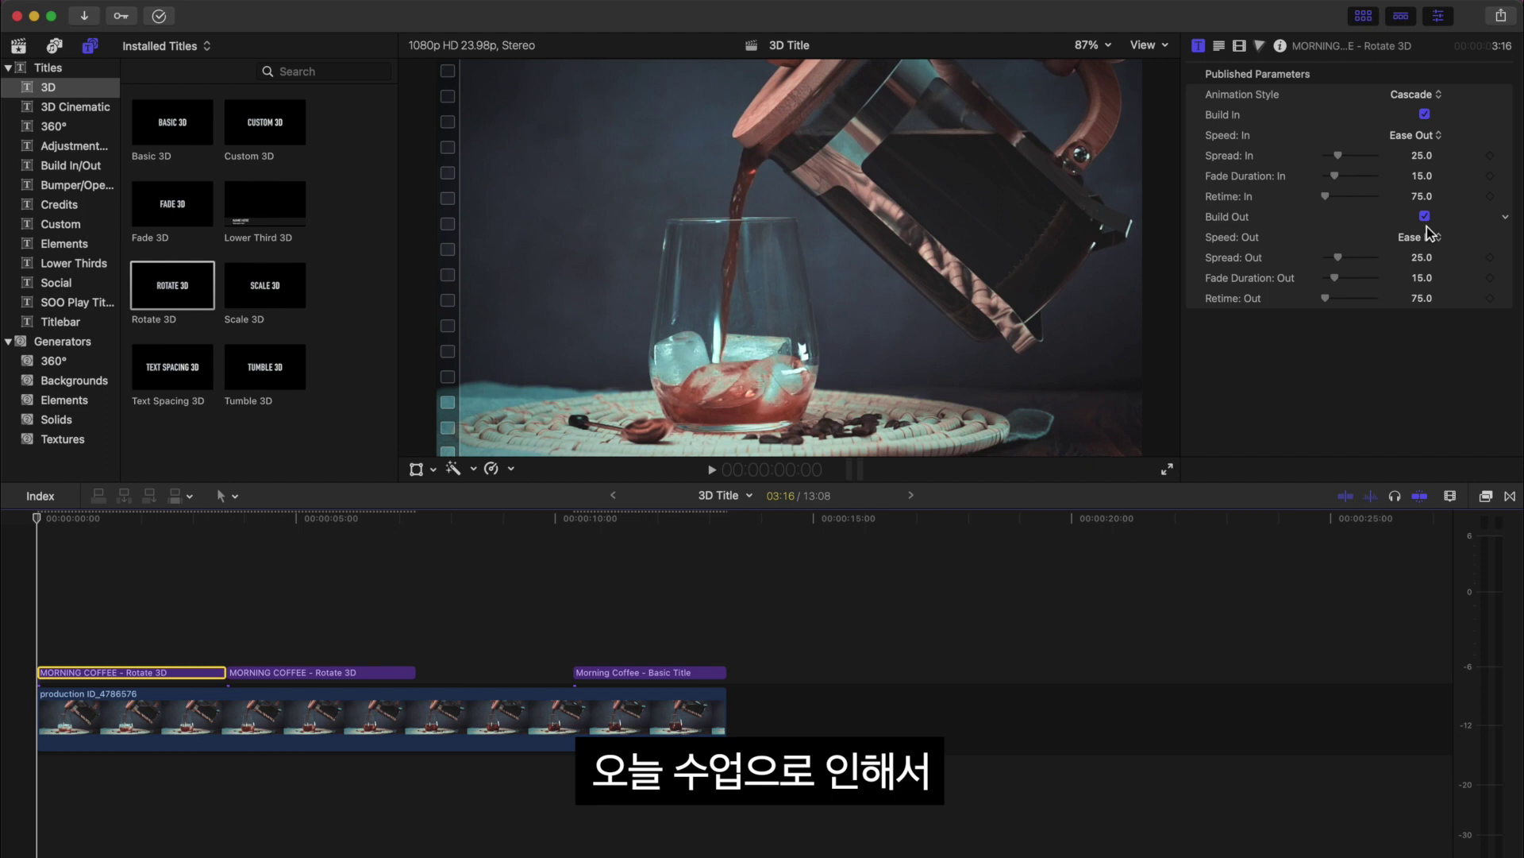